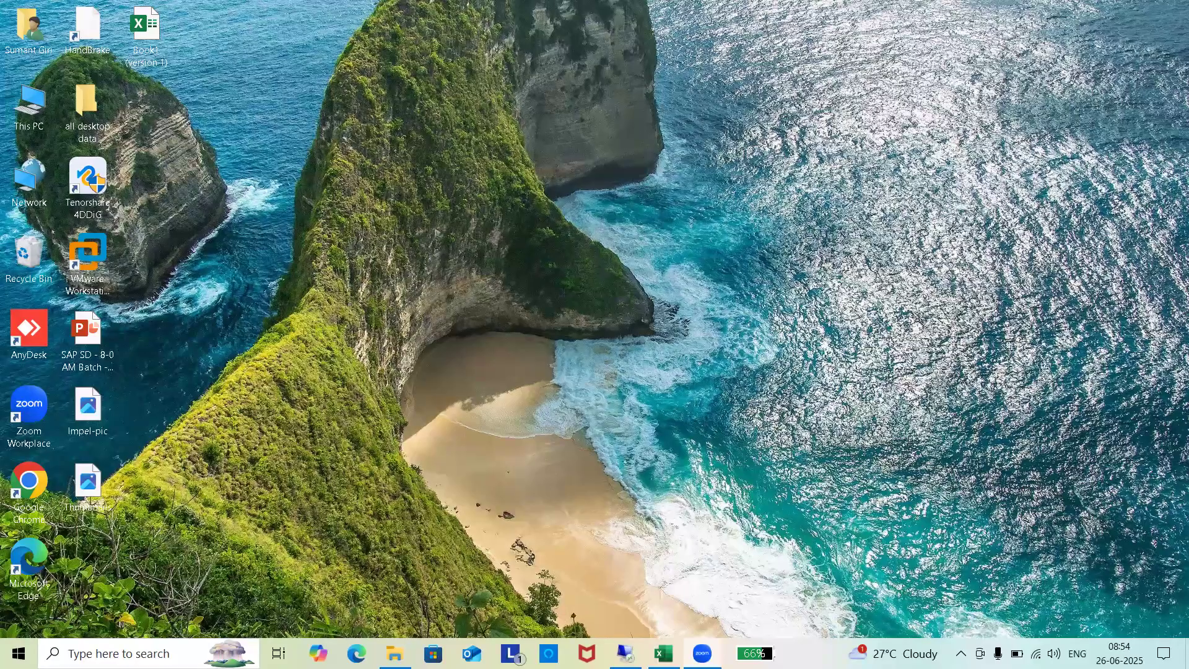
Add company code CP01 to business partner 1012 in the FI Customer role and adopt it.
mouse_move(664, 654)
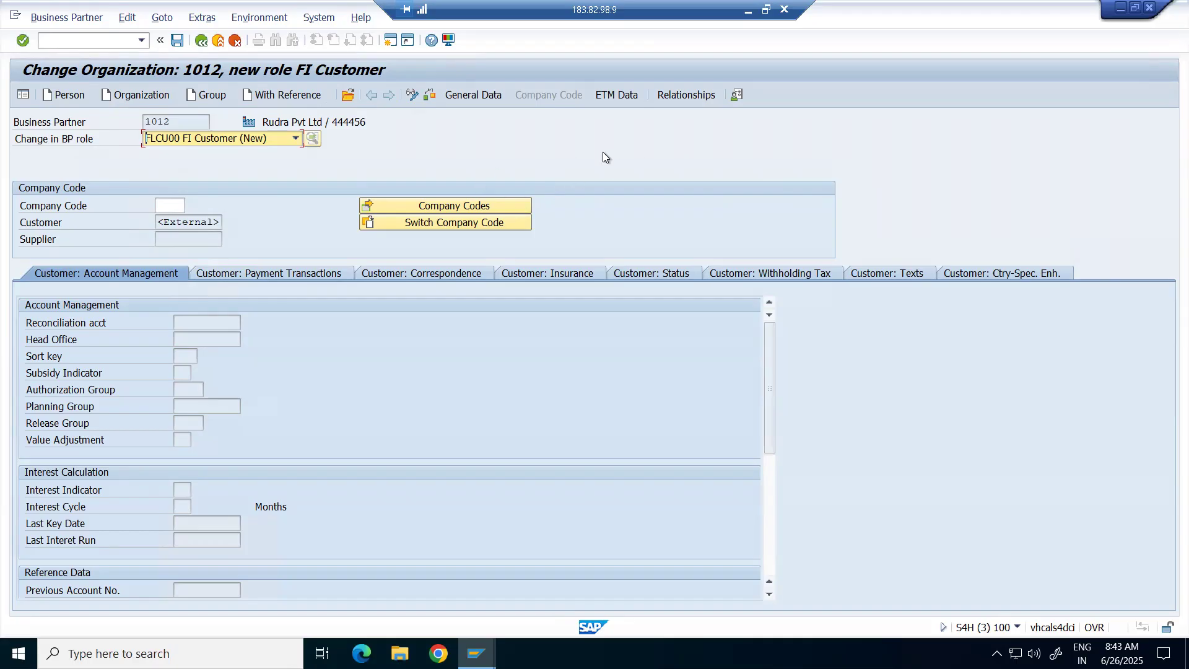
click(470, 206)
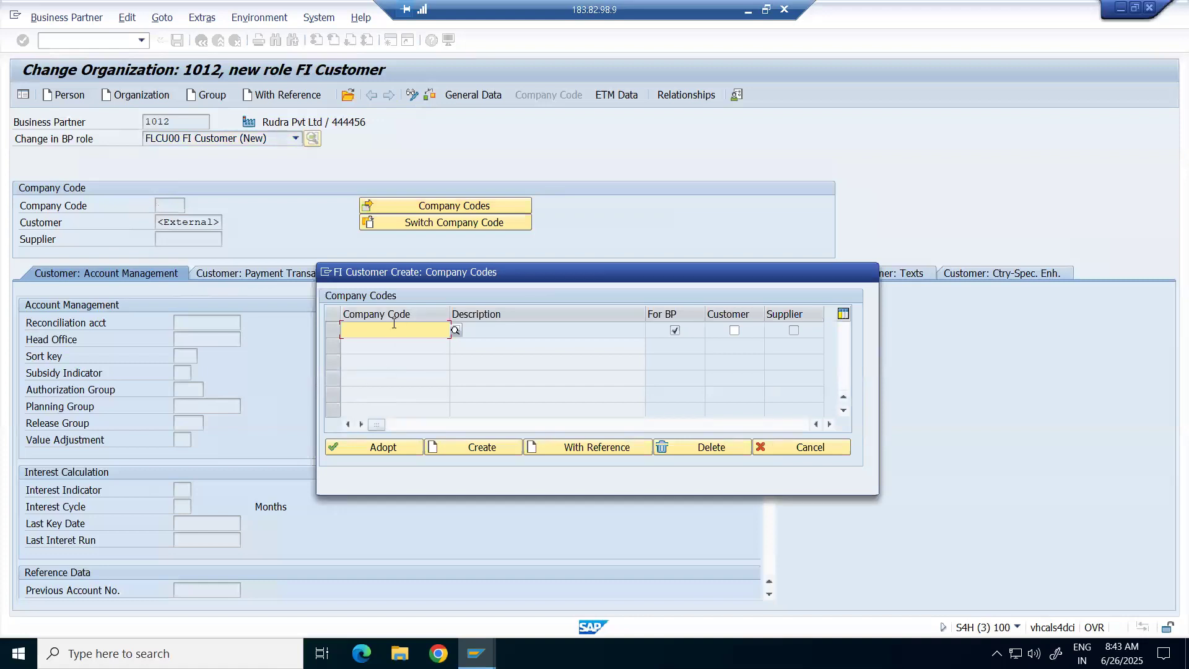
text(cp01)
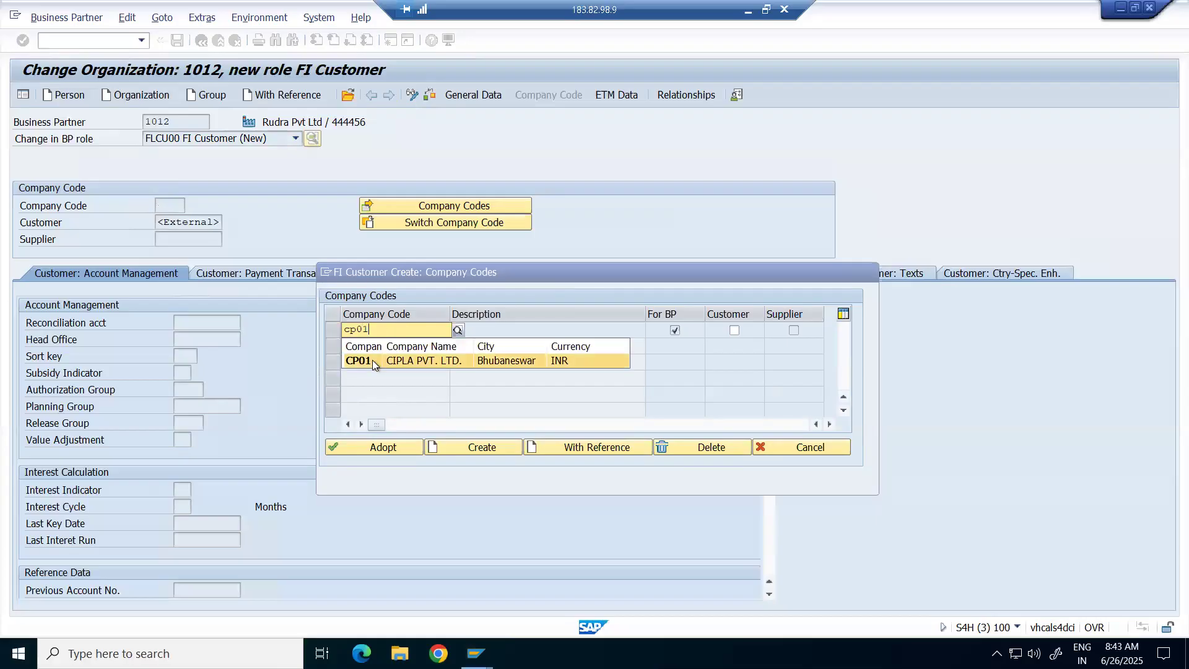
click(373, 360)
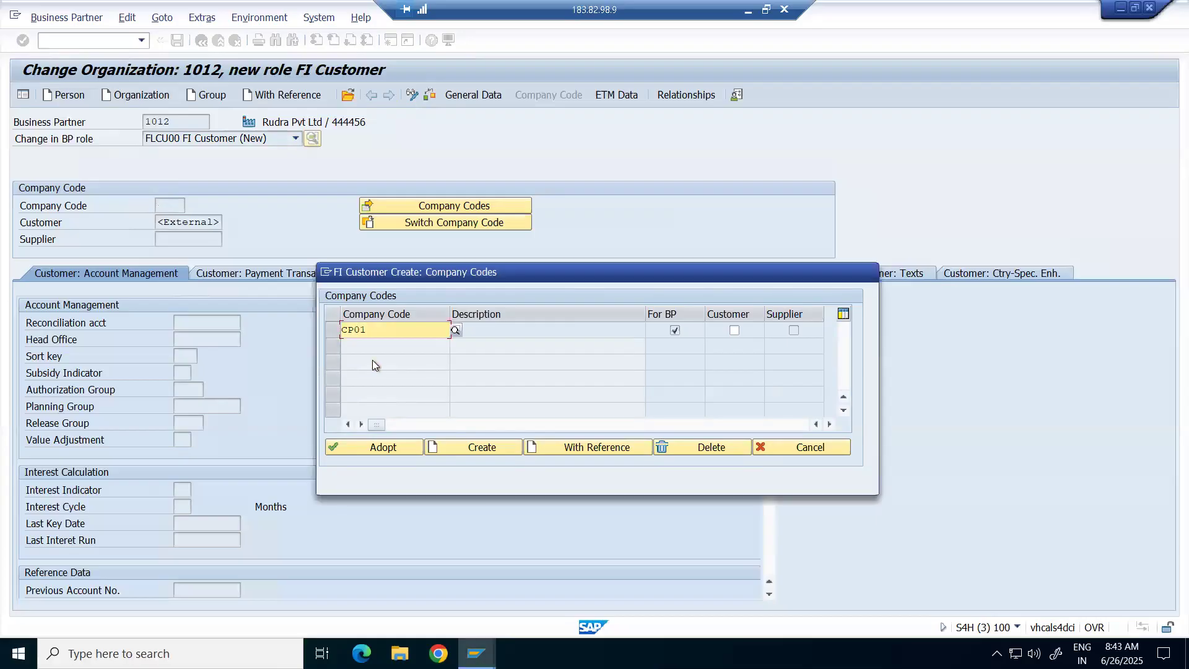
key(Return)
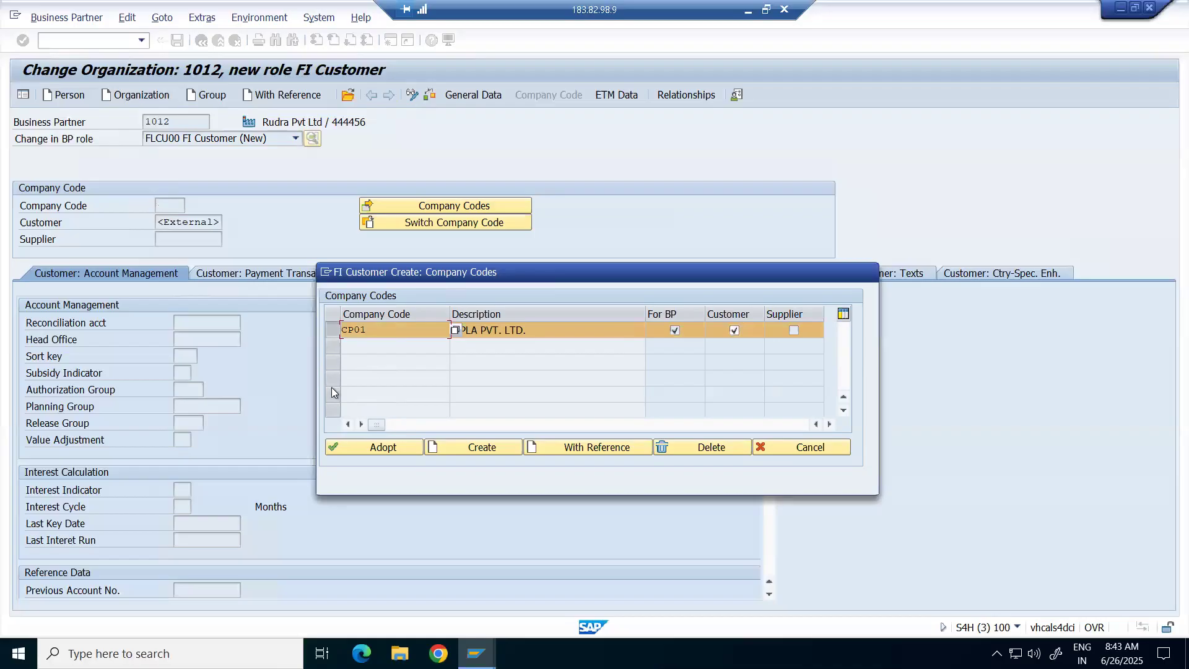
click(373, 448)
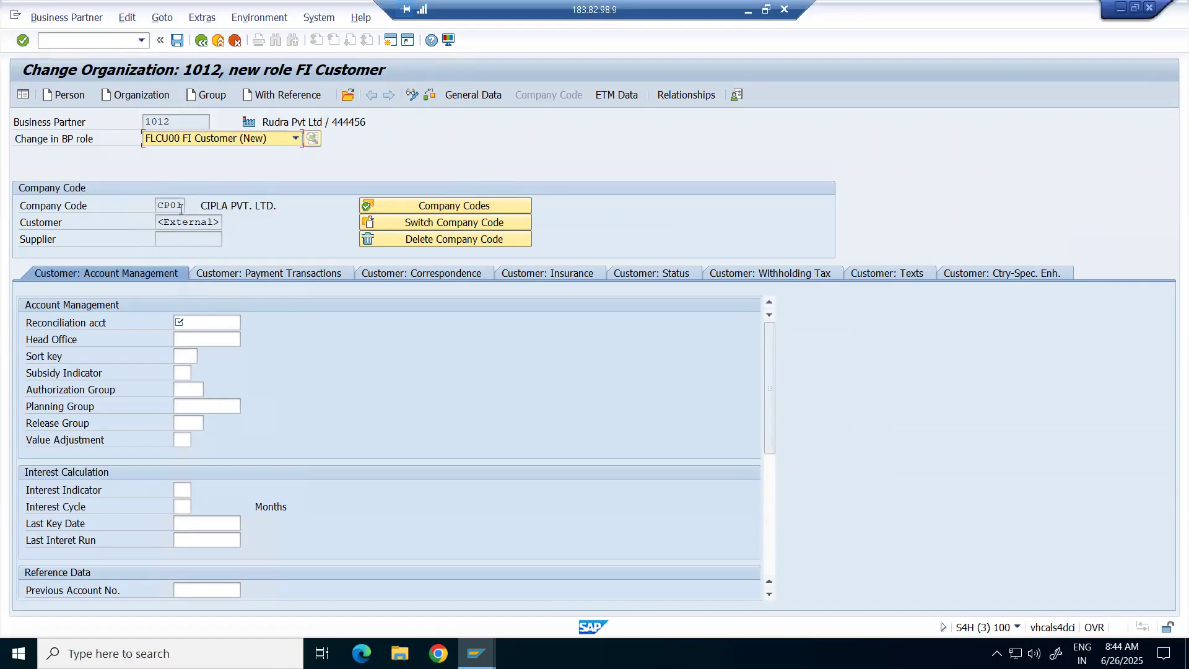
click(30, 226)
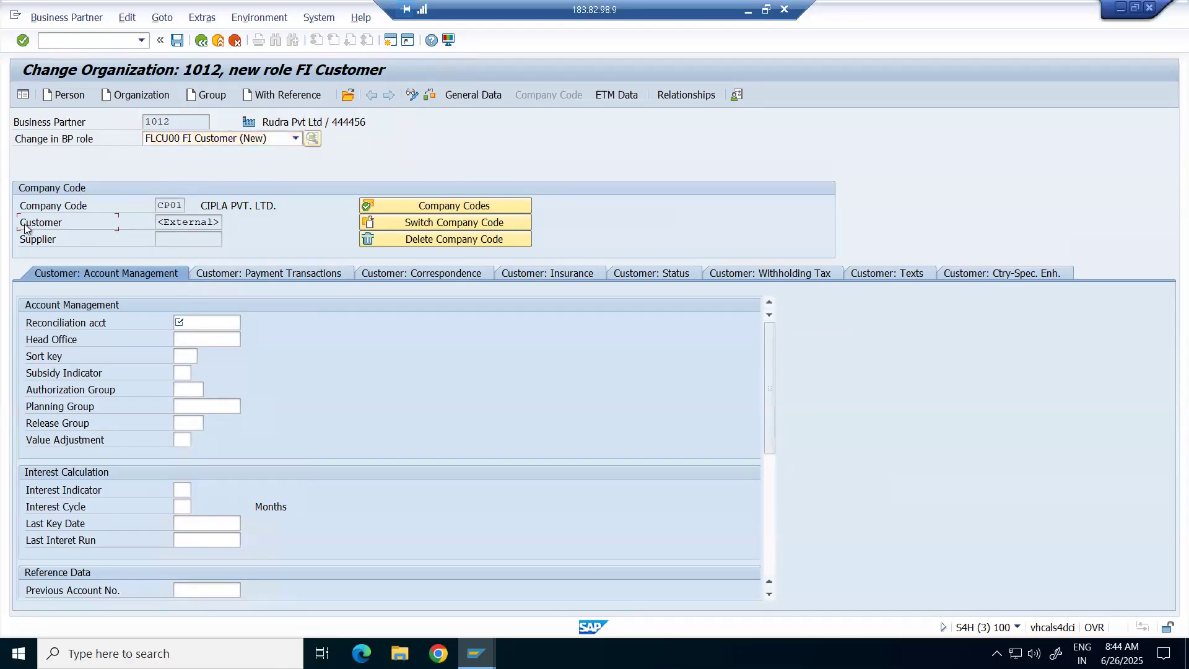
drag(157, 223, 227, 231)
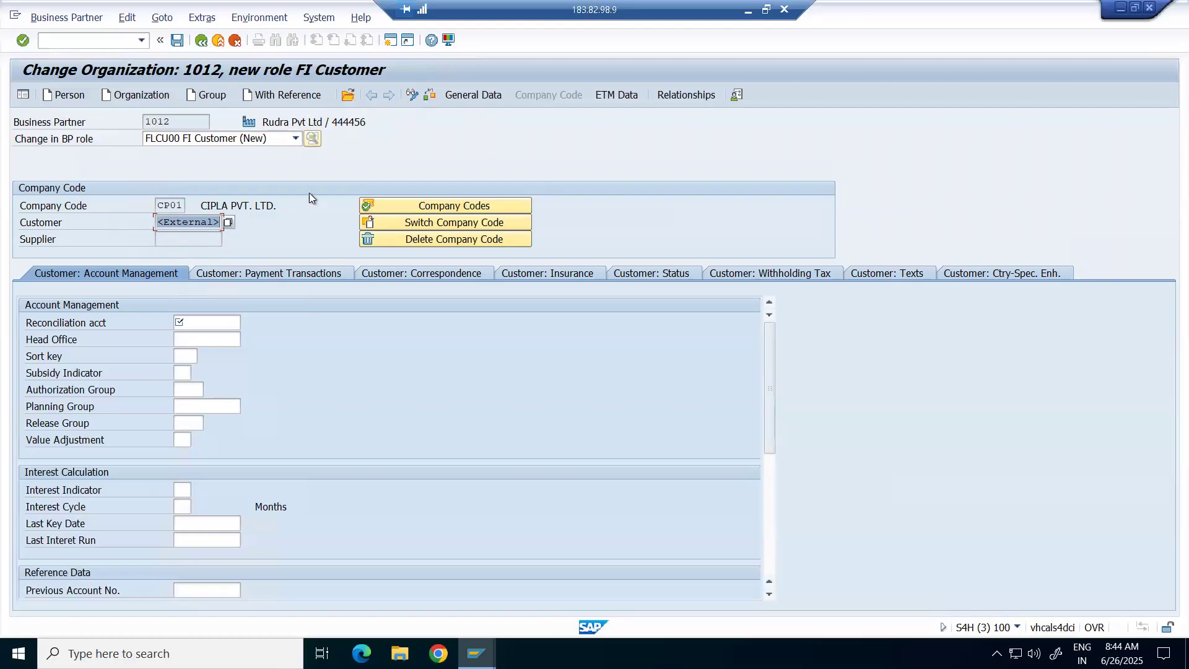
click(424, 127)
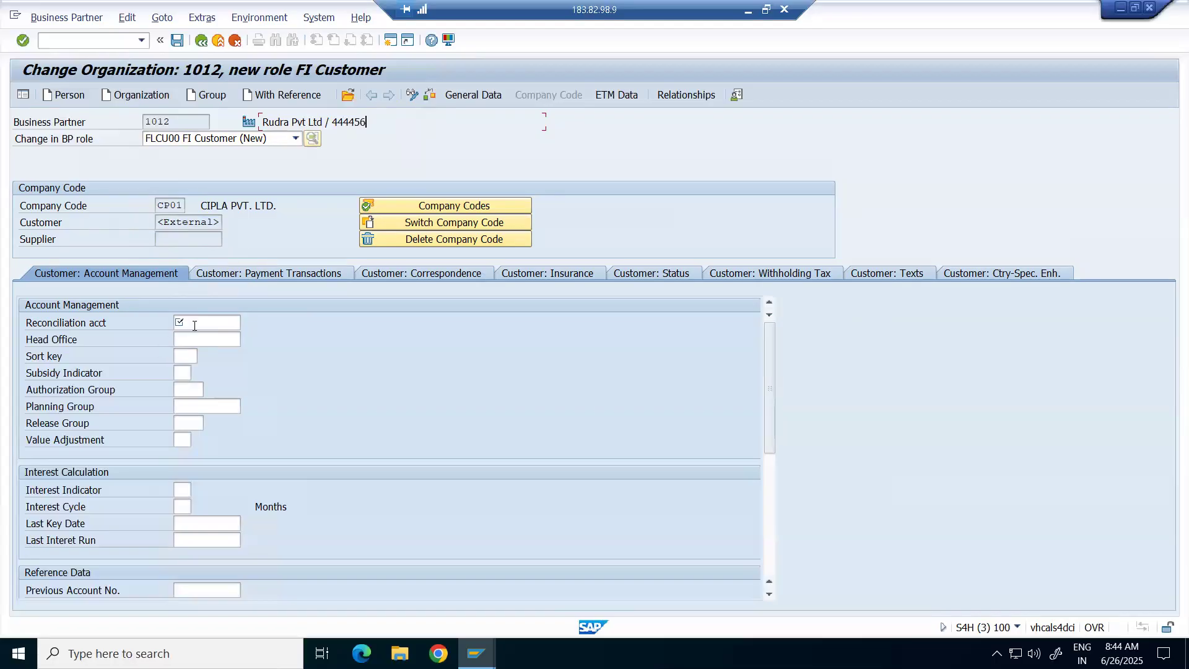
Open the field help for the reconciliation account and read its general ledger definition.
click(192, 323)
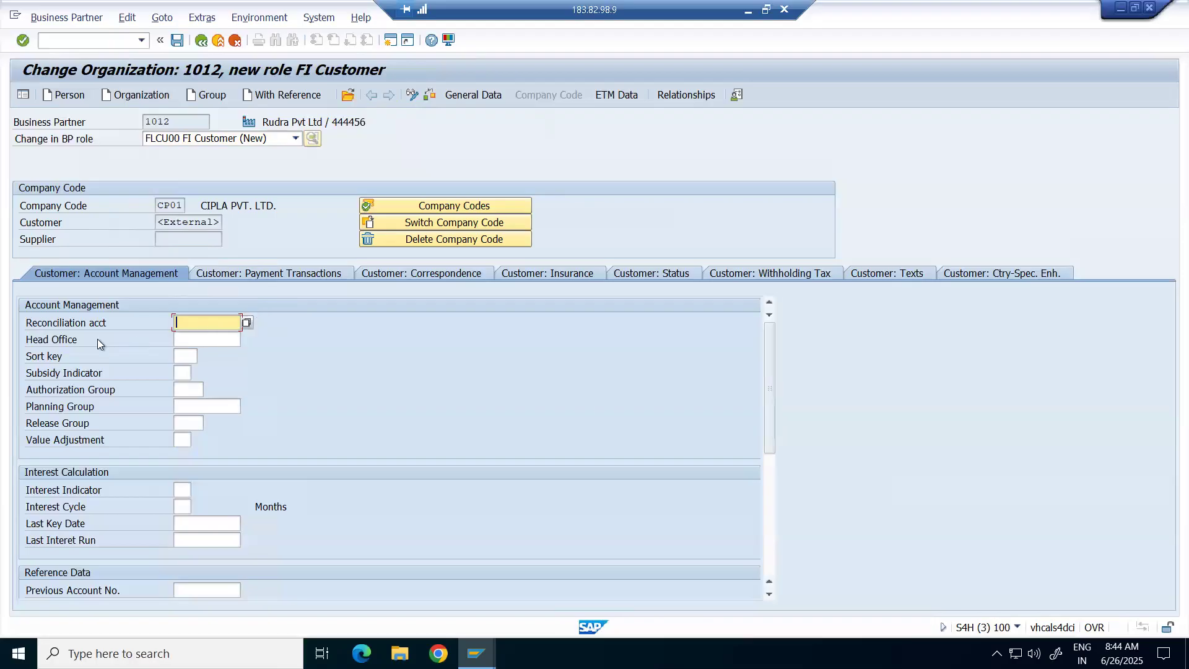
click(120, 322)
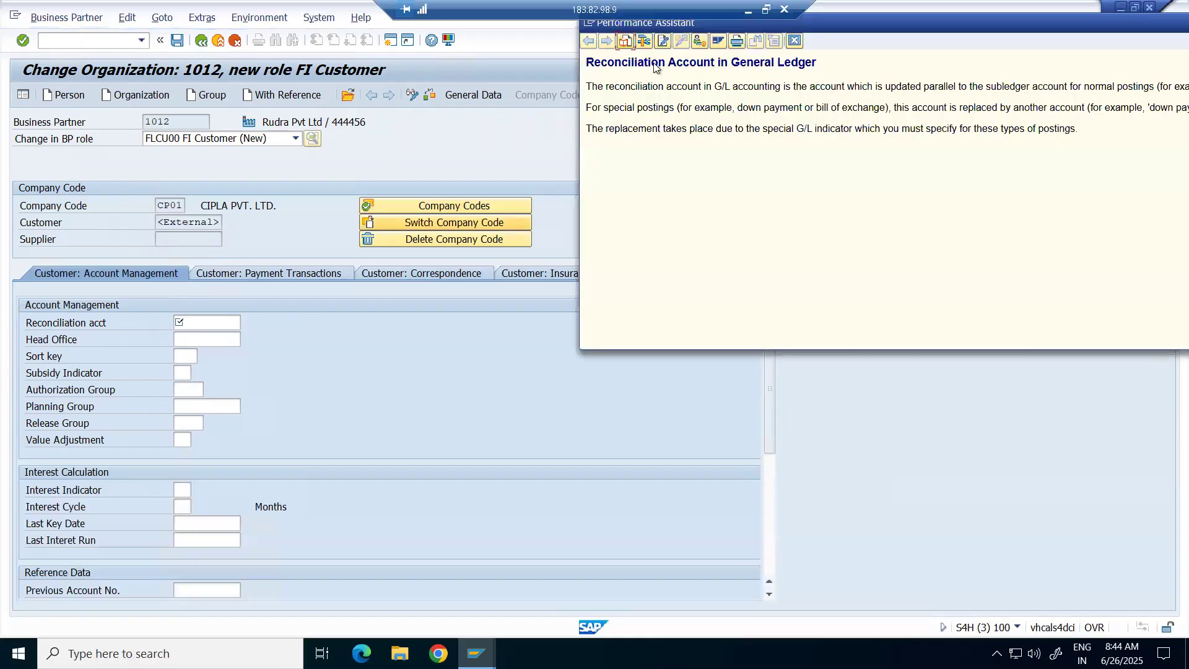
drag(842, 22, 479, 102)
drag(188, 165, 544, 159)
click(214, 163)
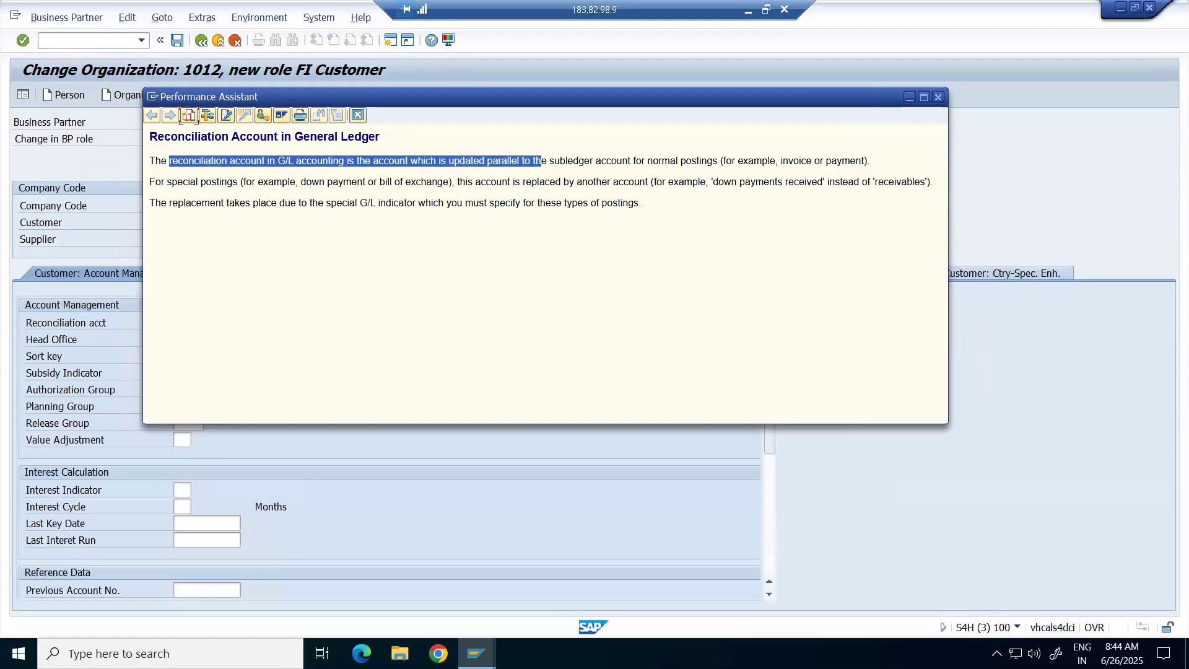
Switch to the Excel workbook and examine the sales invoice accounting entries for the customer and revenue accounts in rows 26 and 27.
click(749, 11)
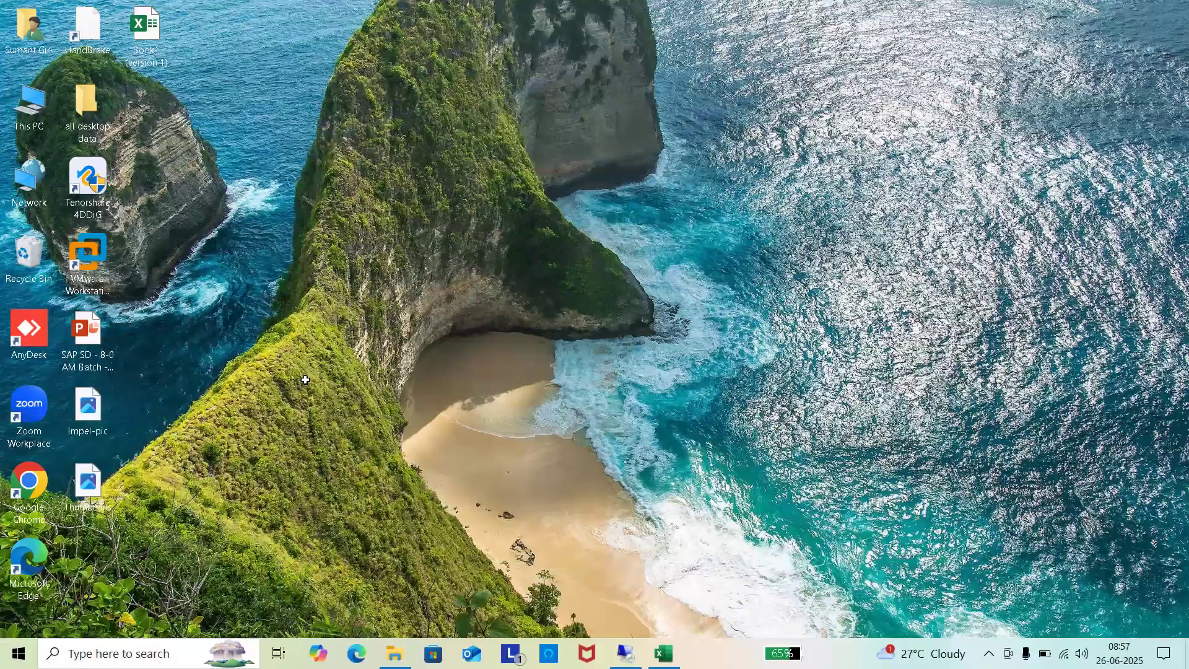
key(alt+Tab)
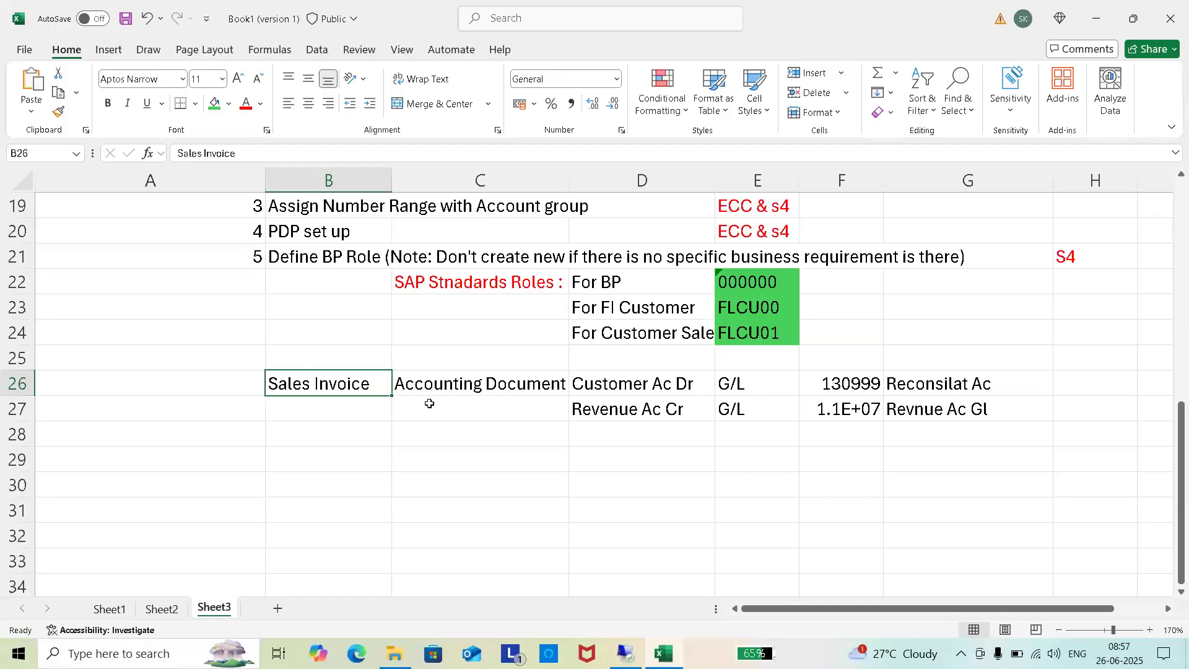
click(460, 385)
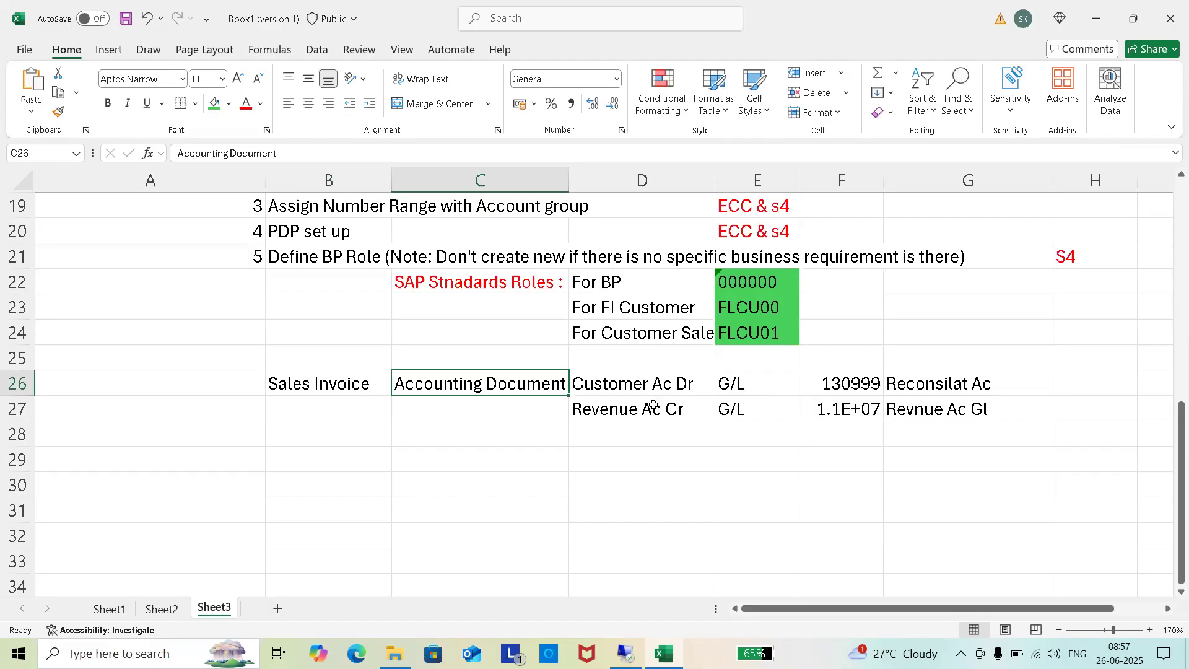
click(630, 388)
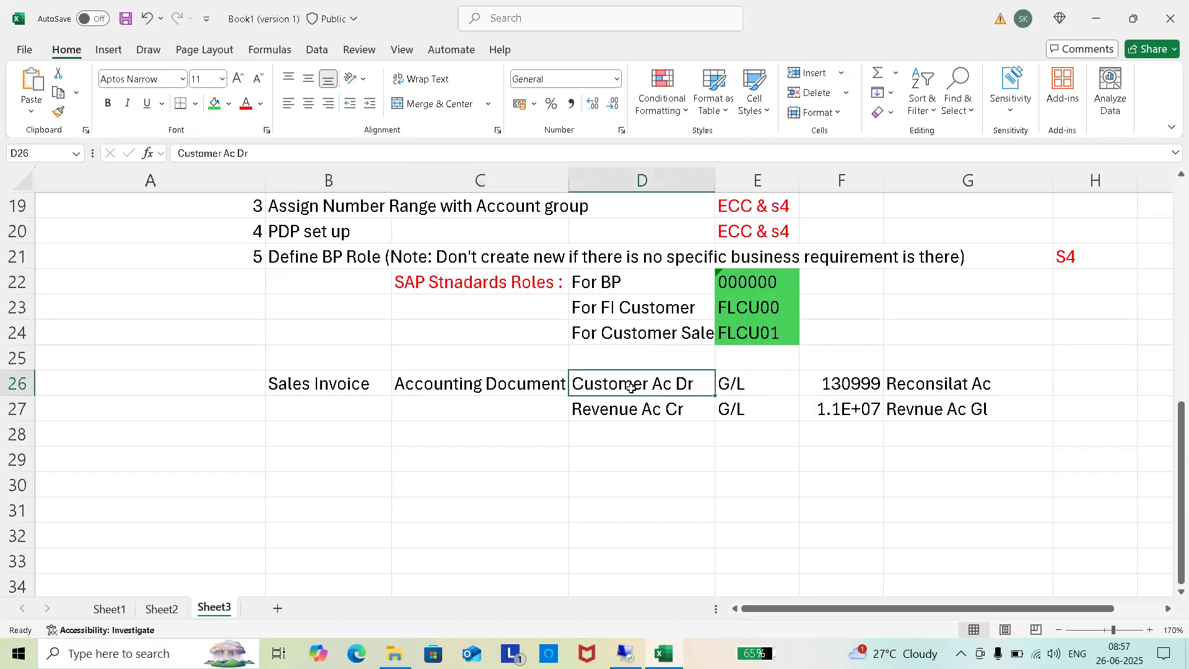
click(646, 415)
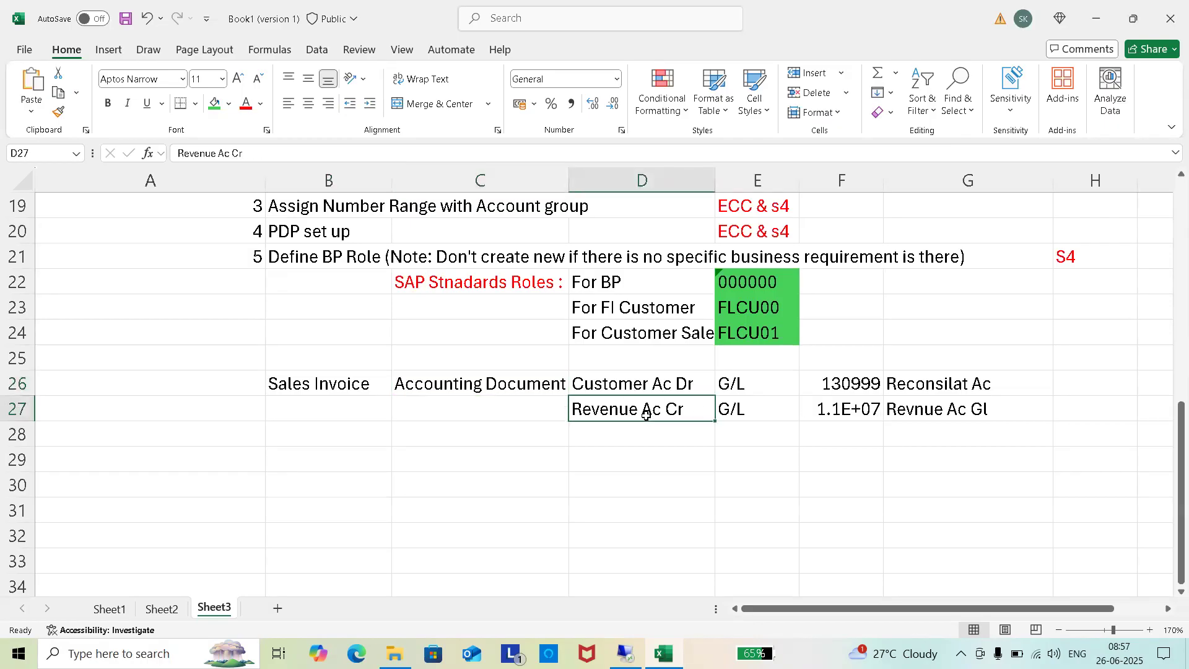
click(647, 387)
click(633, 414)
click(666, 383)
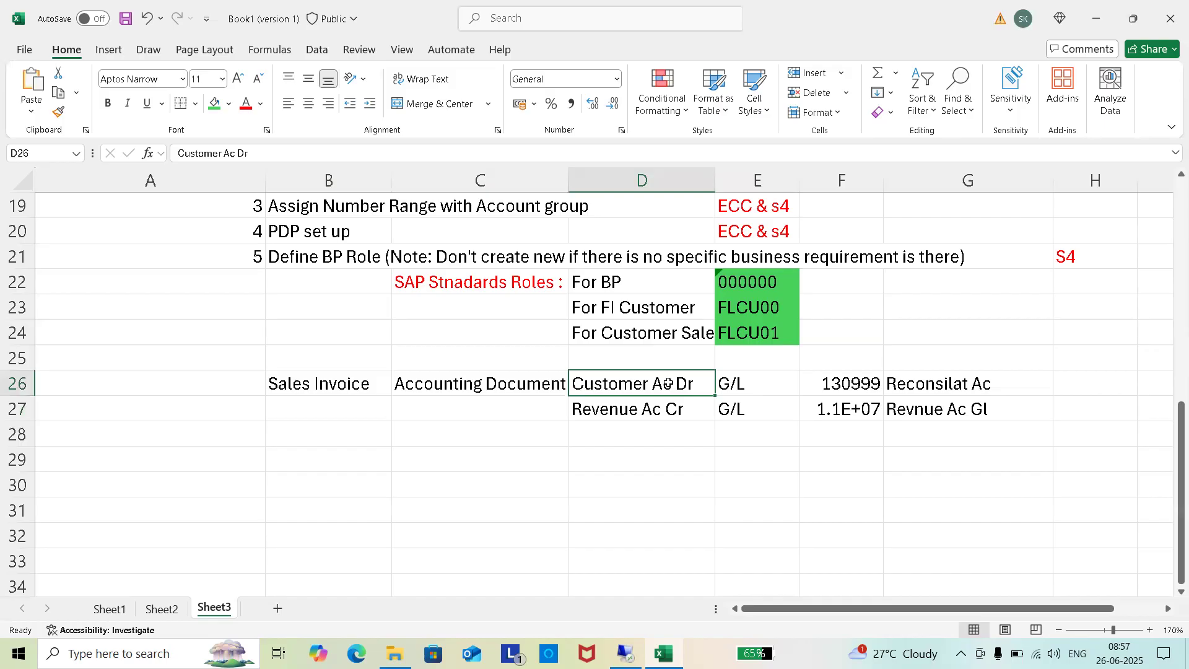
click(962, 385)
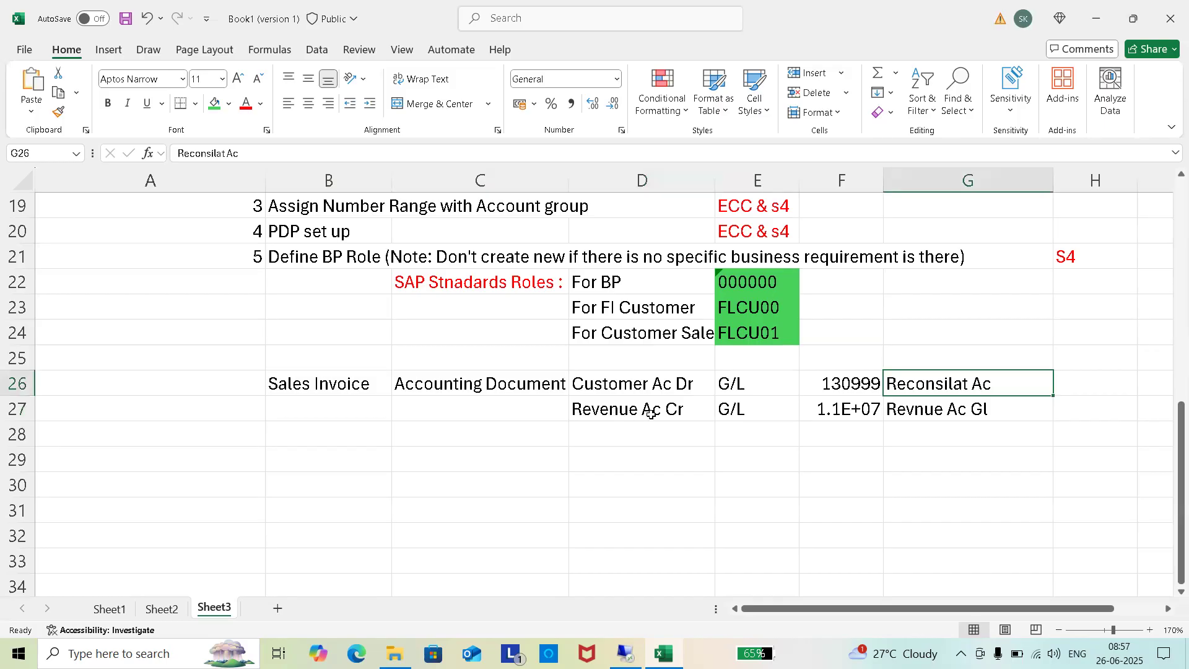
click(964, 413)
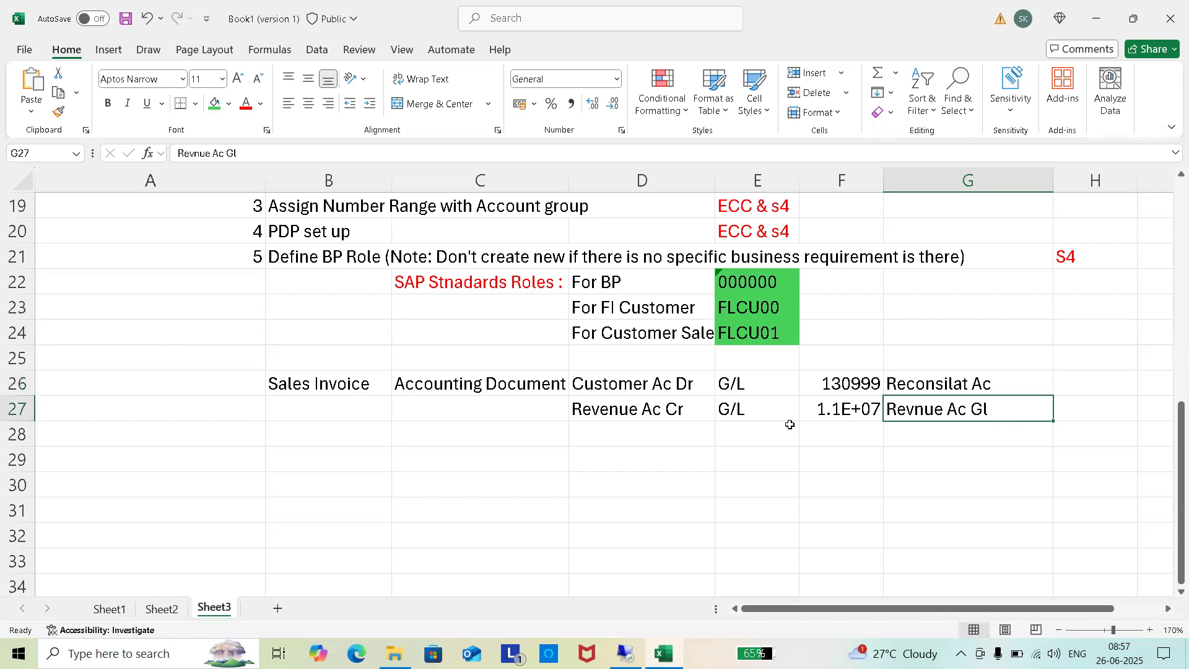
click(679, 410)
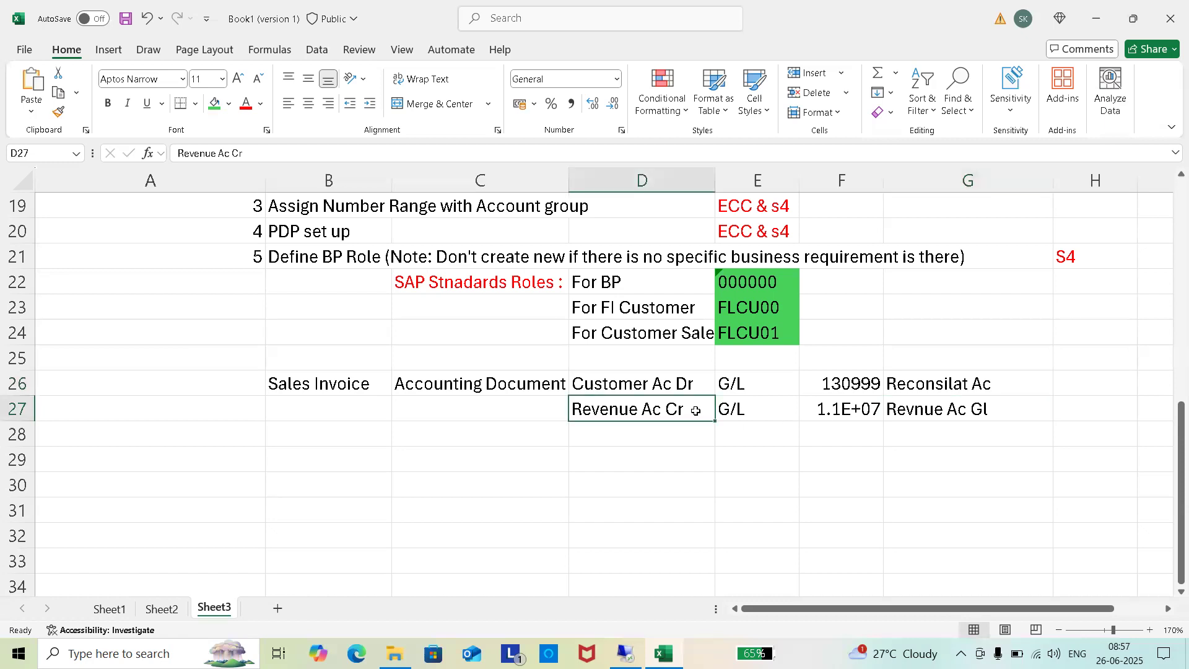
click(694, 384)
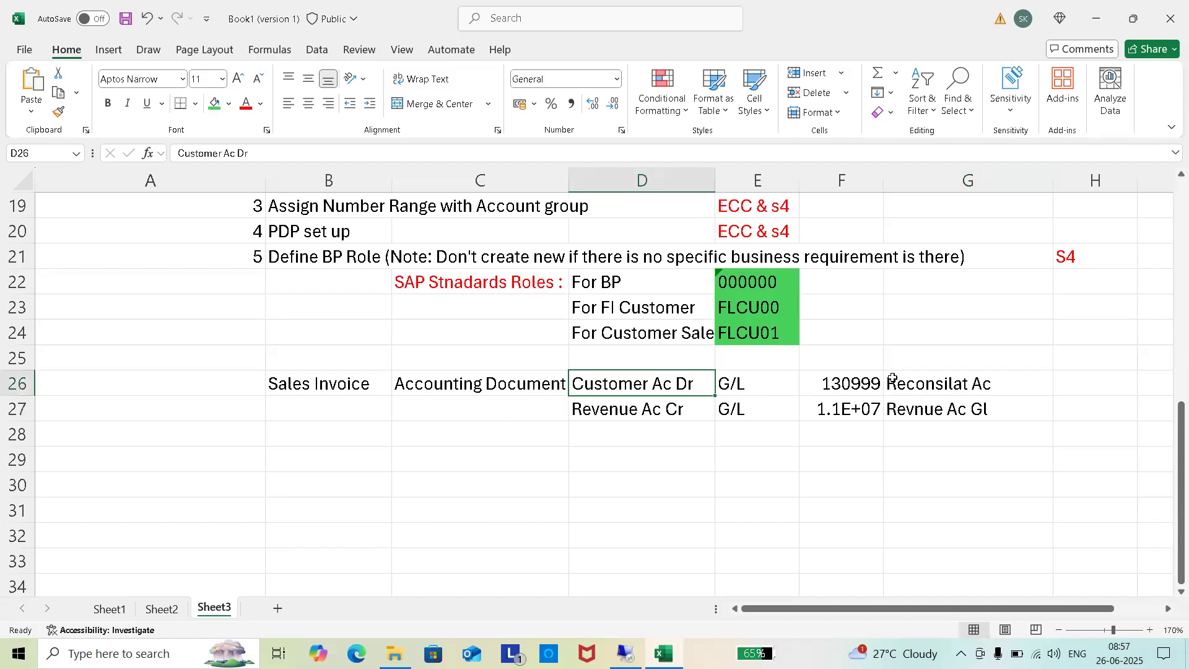
click(850, 387)
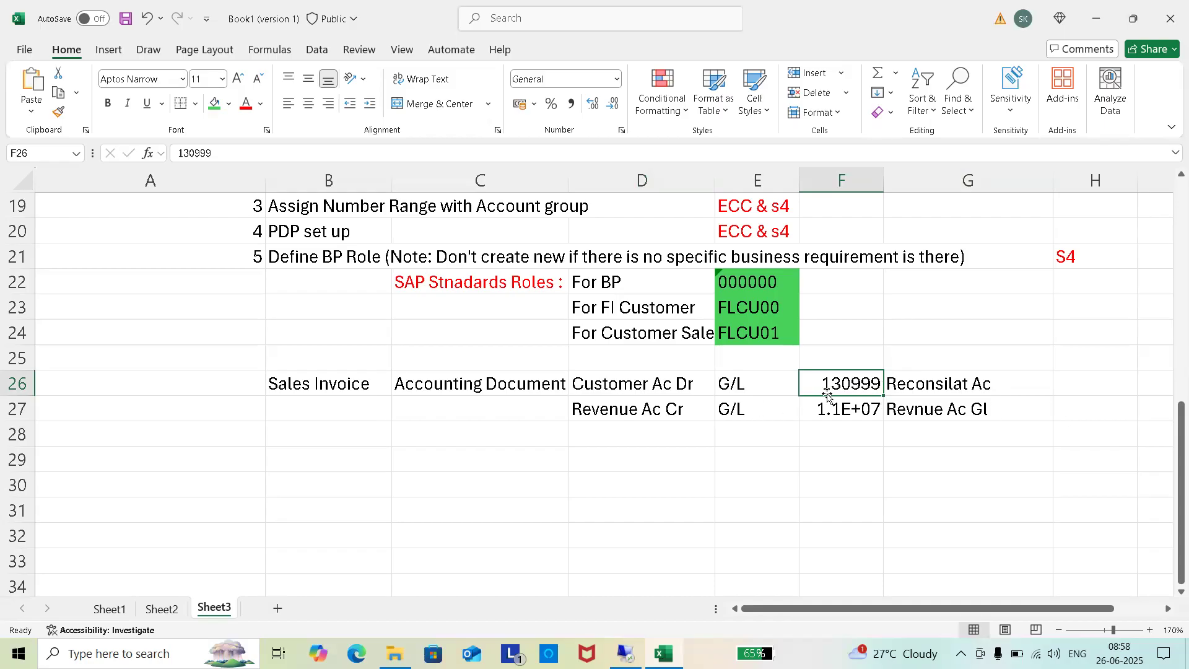
Switch back to SAP and look up the possible entries for the reconciliation account.
click(1096, 19)
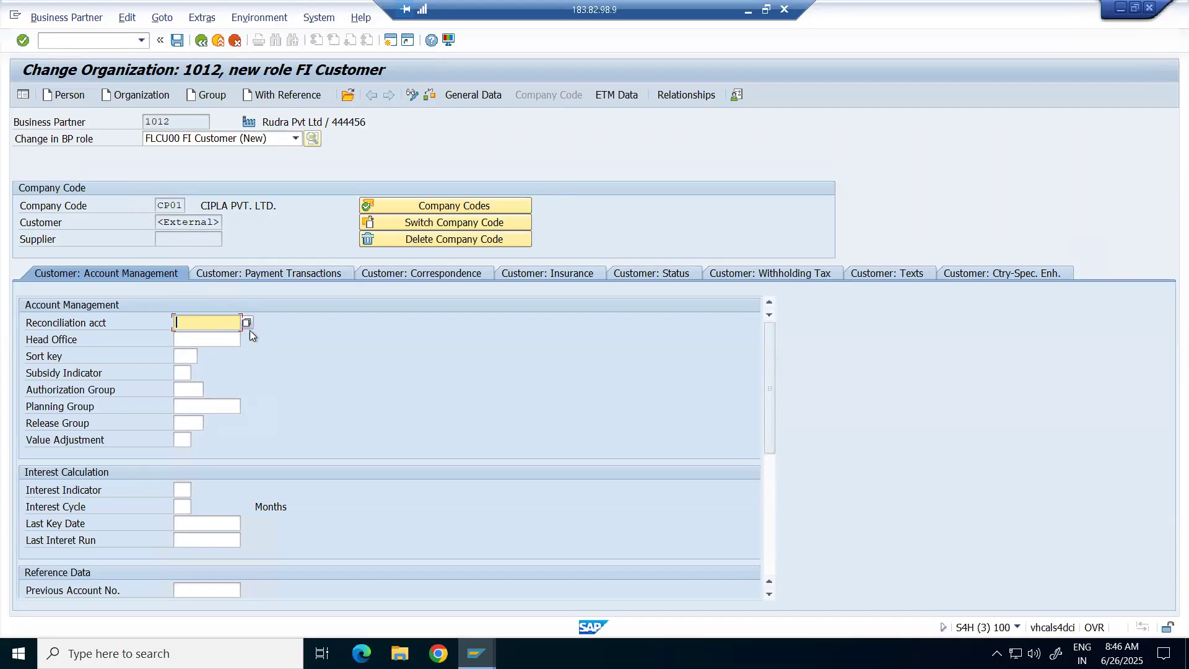
click(247, 322)
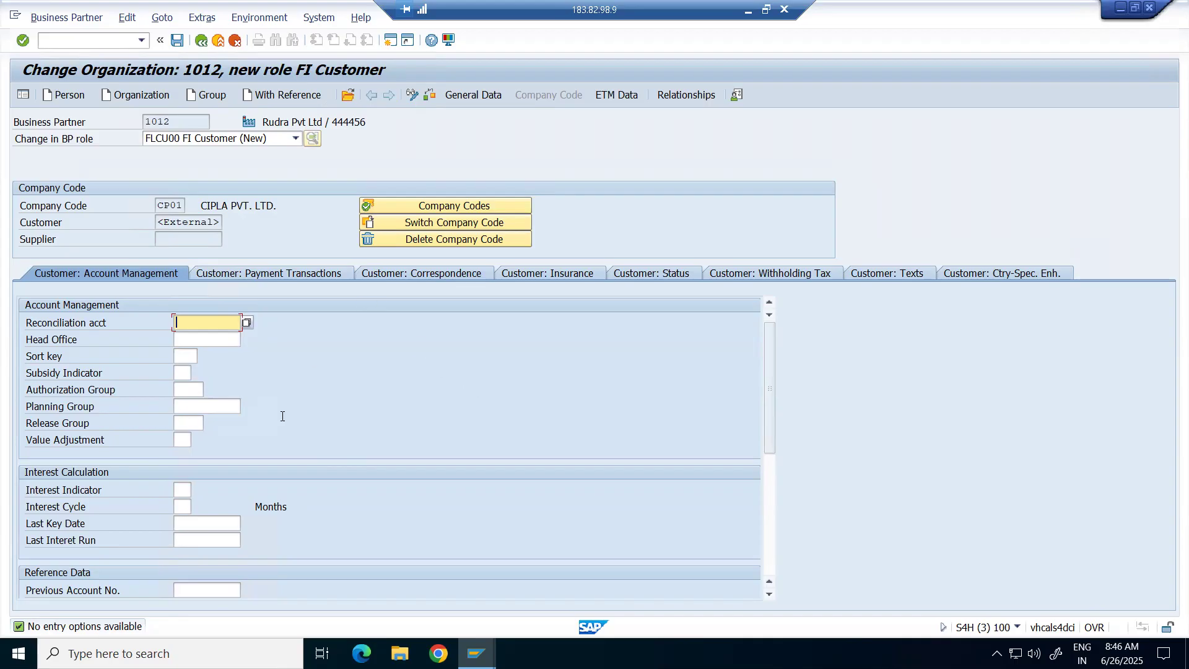
Run transaction OBY6 in a new session and open the global data details of company code CP01.
click(388, 45)
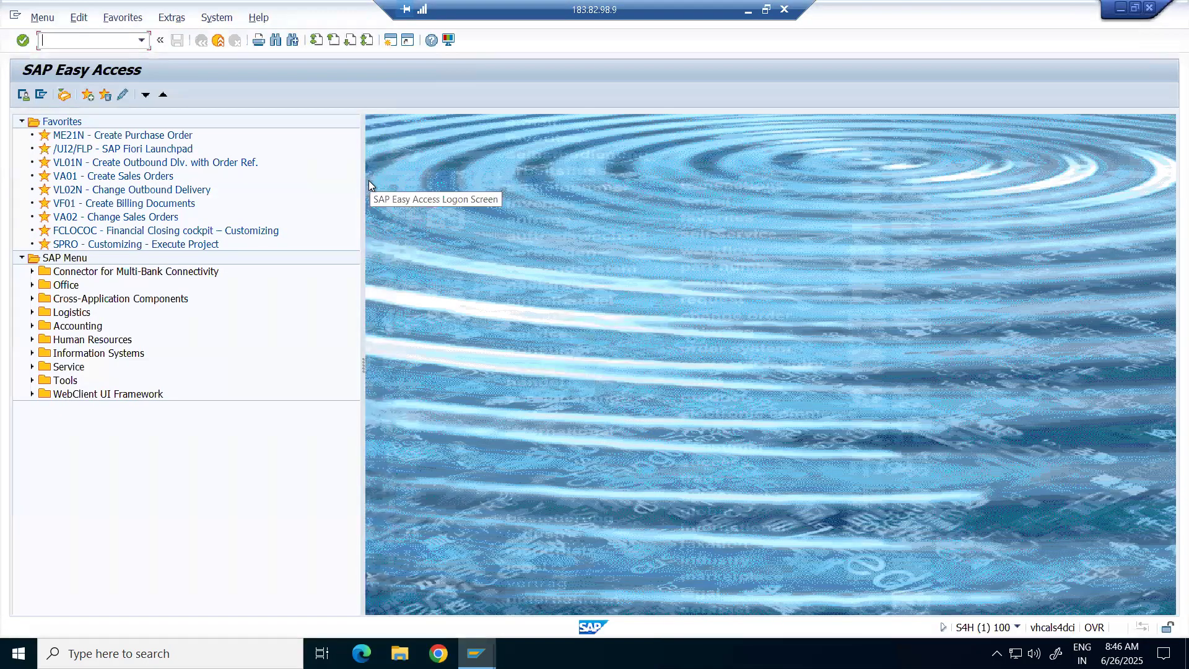
text(oby6)
key(Return)
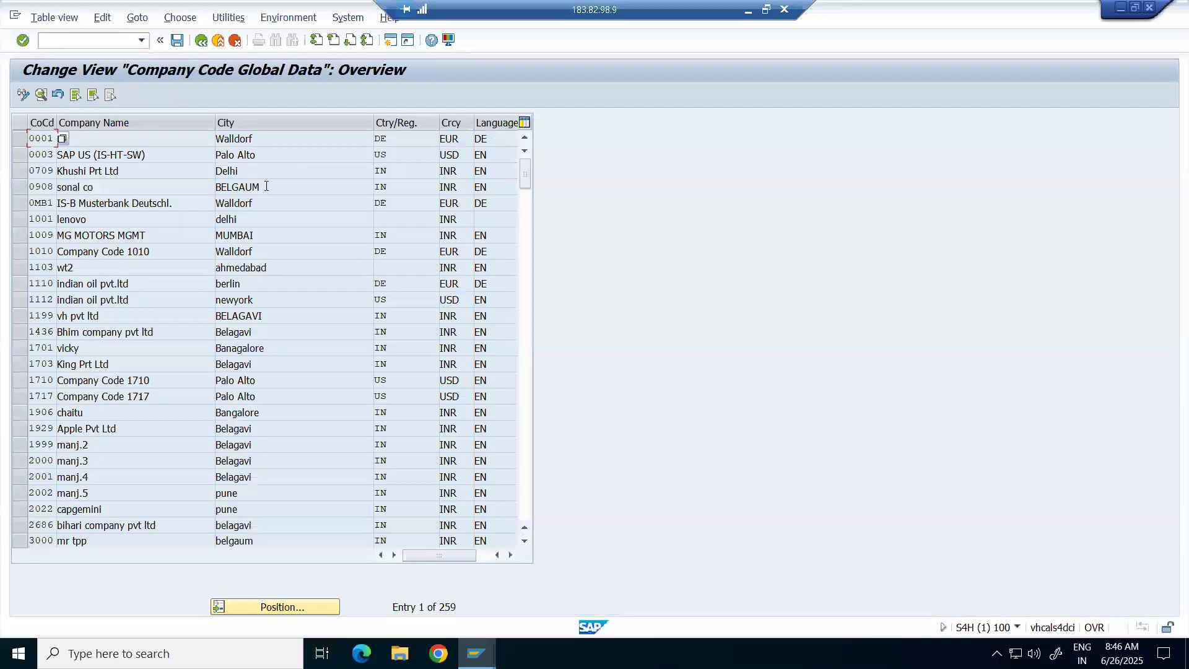
click(299, 606)
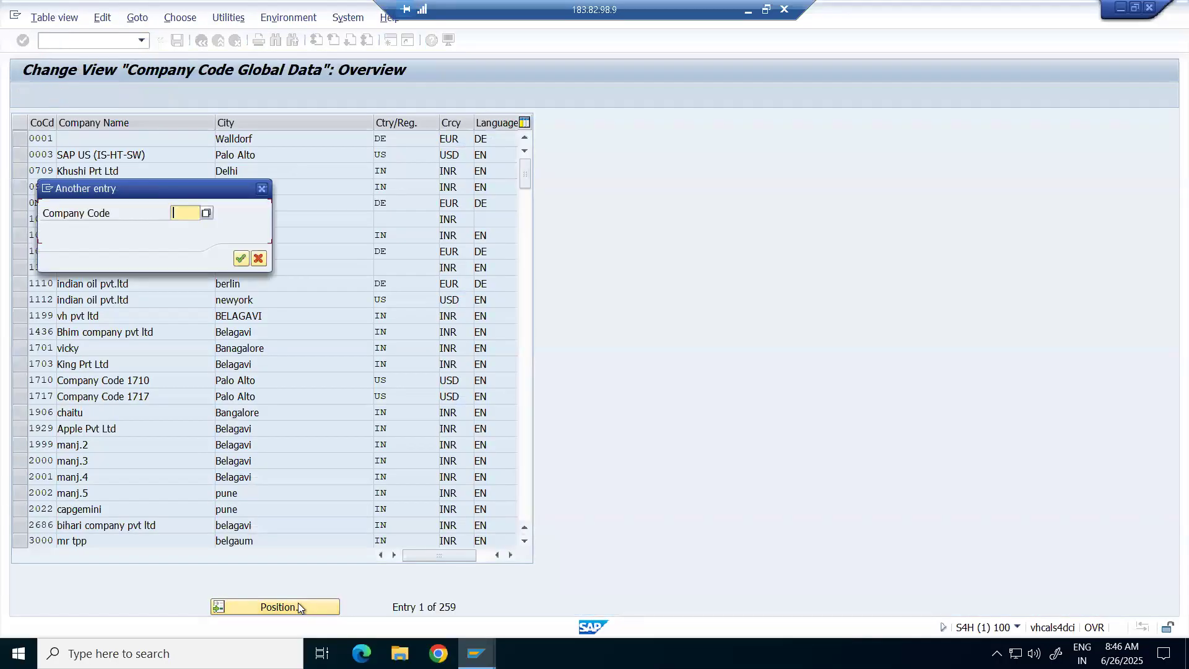
text(op92)
key(Return)
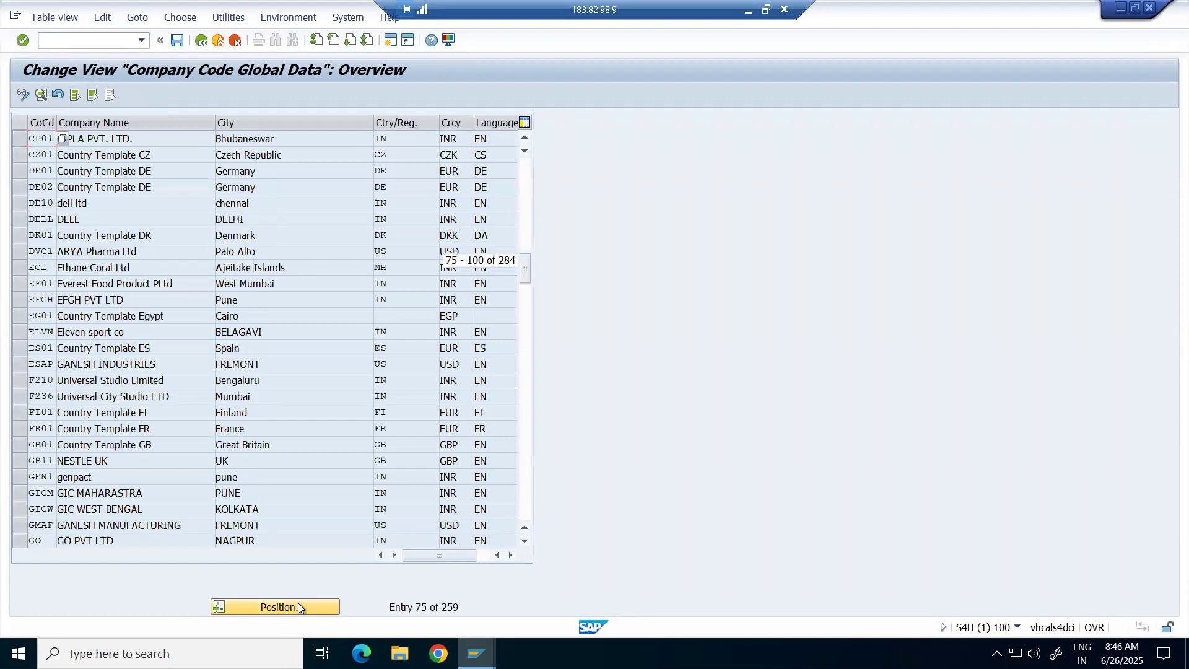
click(13, 141)
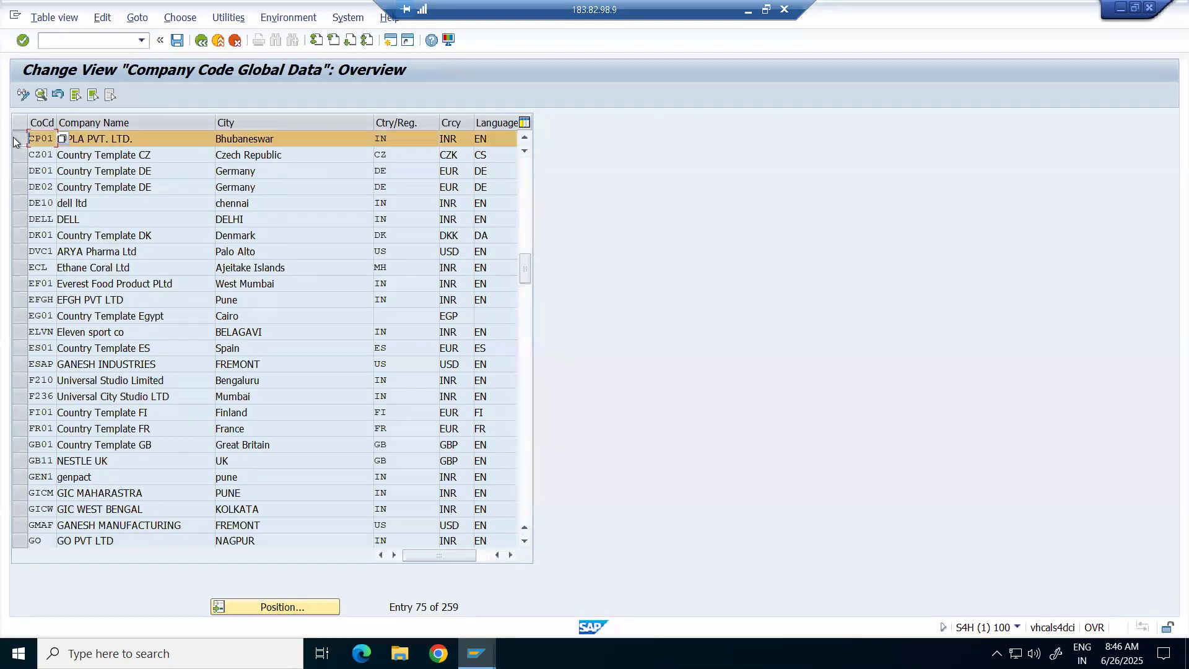
click(41, 95)
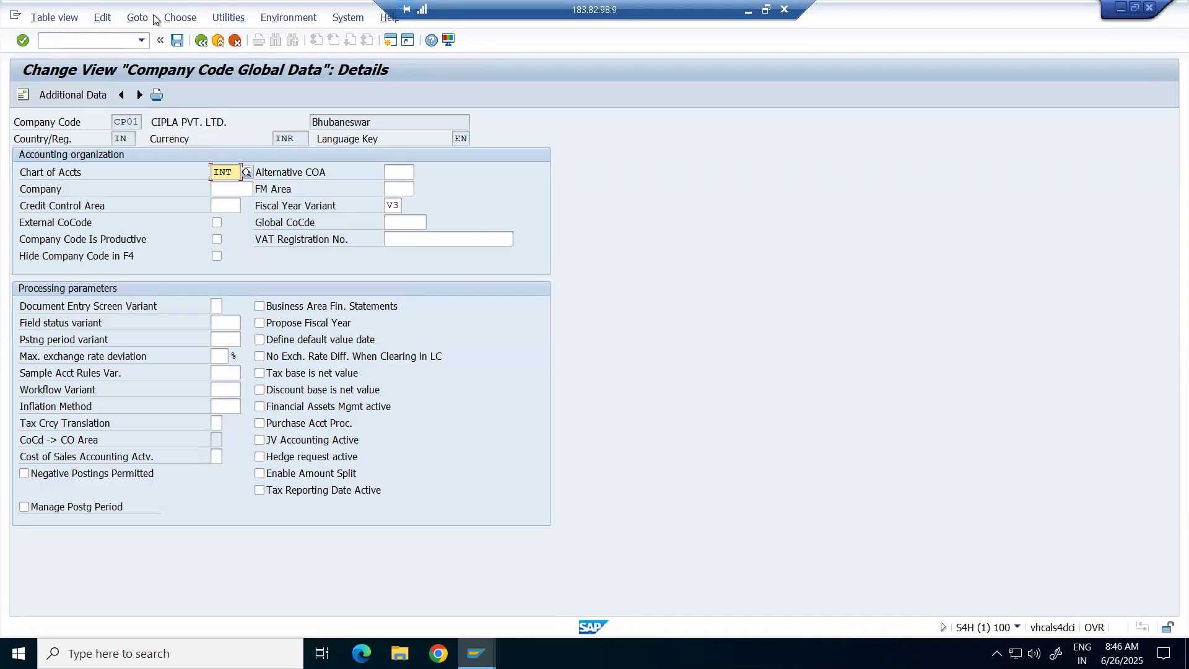
Set the status bar to display the transaction code instead of the system.
click(113, 41)
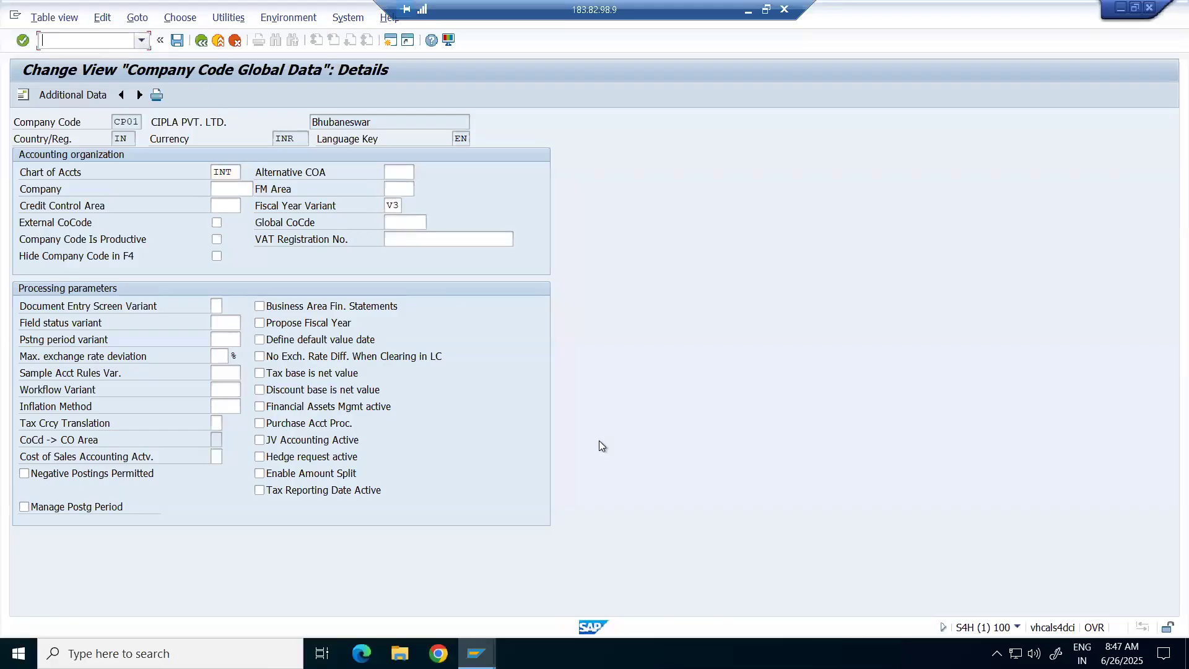
click(1017, 626)
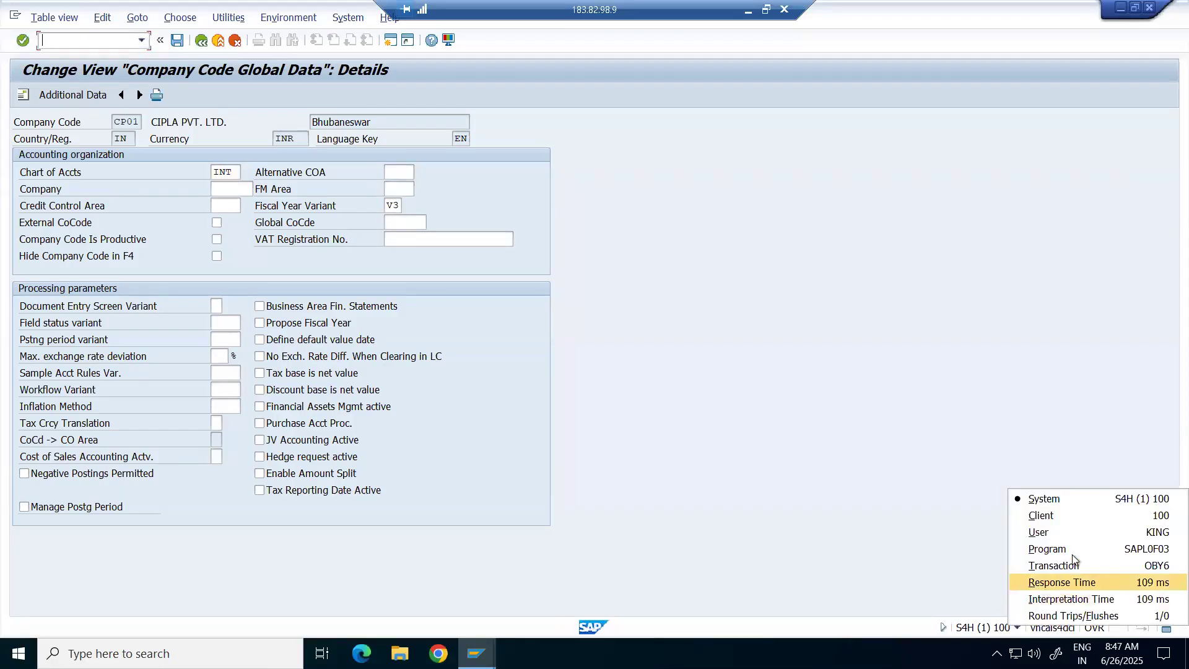
click(1105, 566)
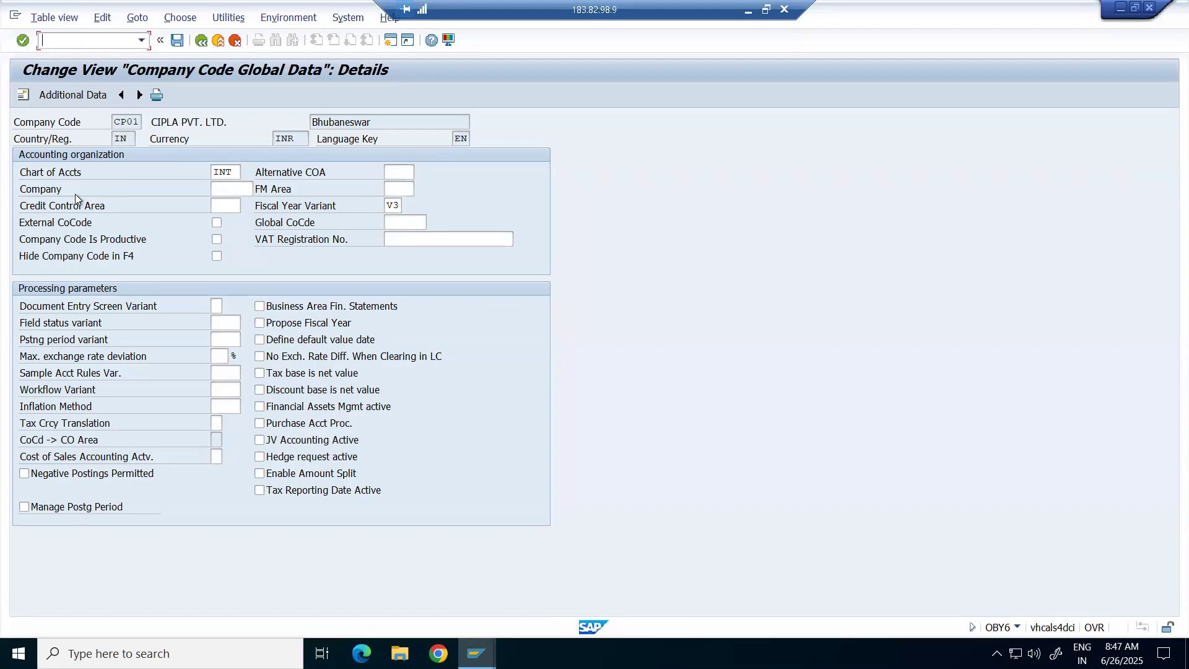
Open the field help for the Chart of Accts field of company code CP01.
click(239, 174)
click(69, 176)
key(F3)
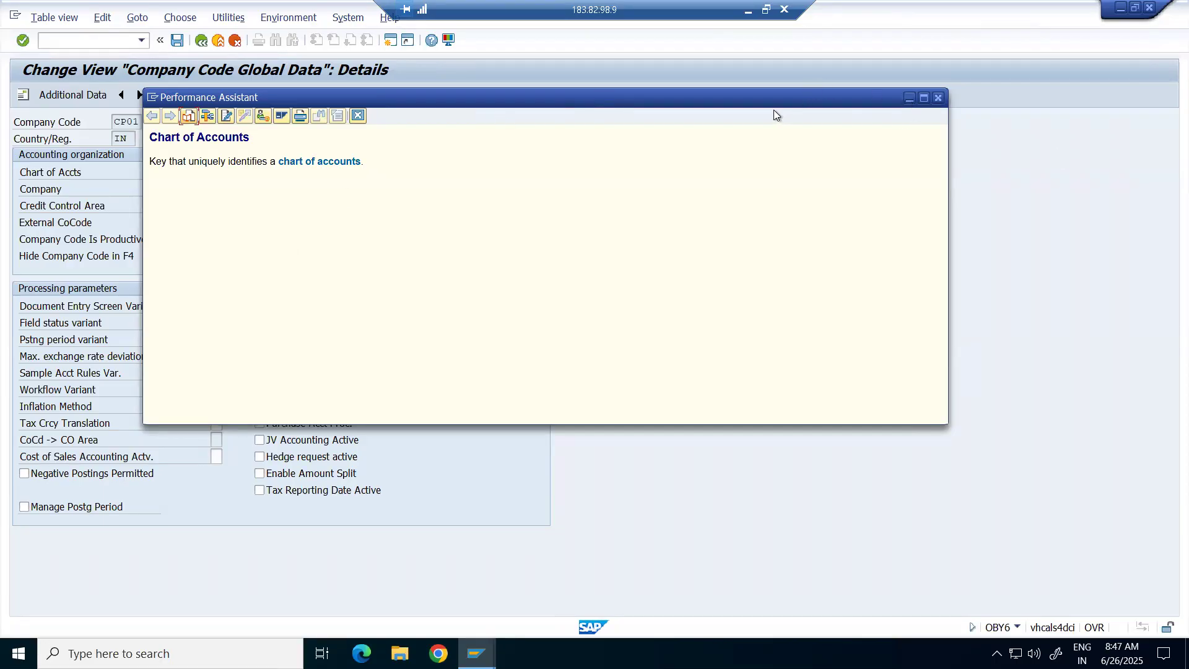
Close the chart of accounts help and open the possible entries for the company code's Fiscal Year Variant field.
drag(761, 99, 728, 188)
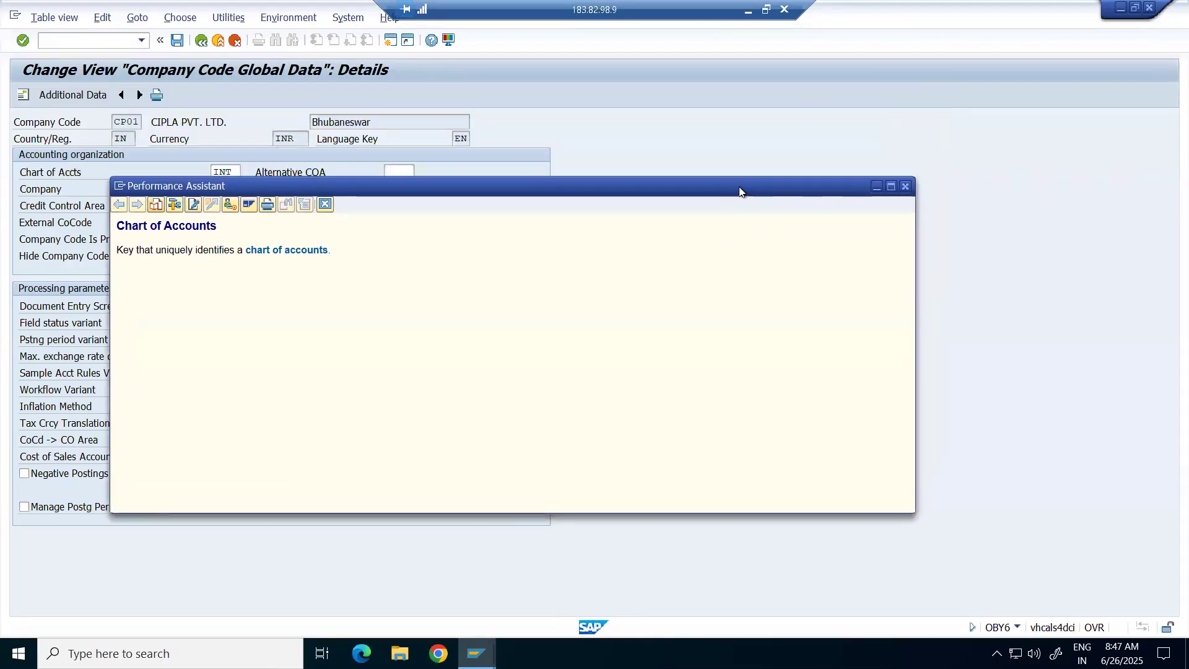
click(906, 185)
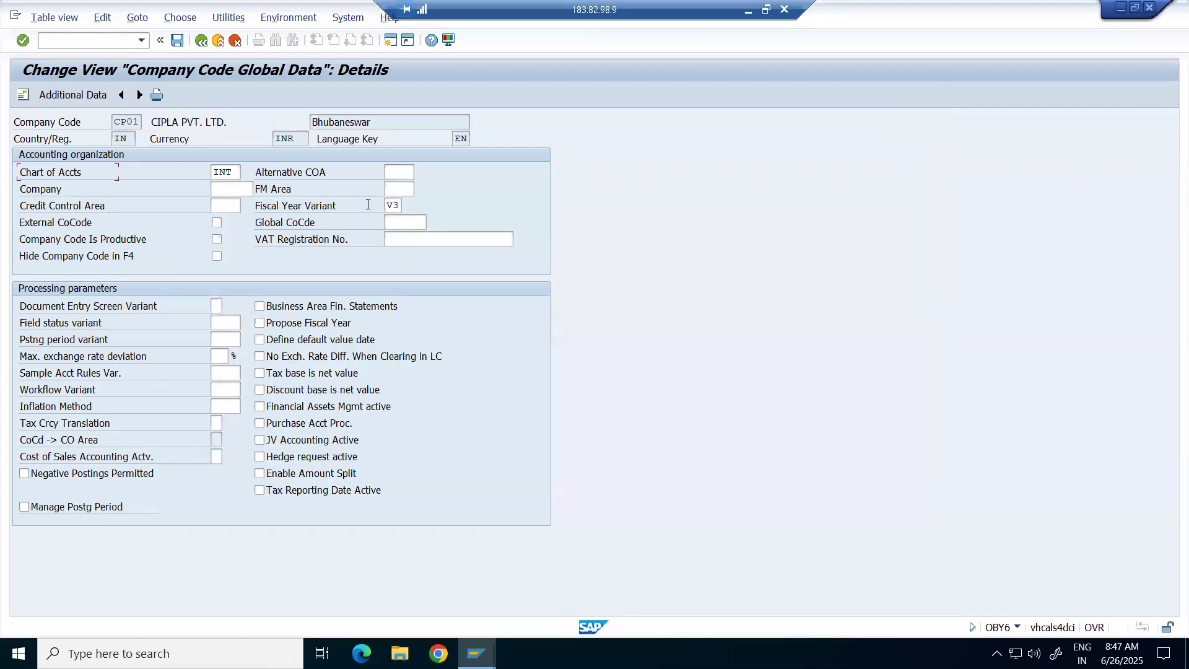
click(258, 211)
click(401, 205)
click(239, 173)
click(399, 207)
click(411, 206)
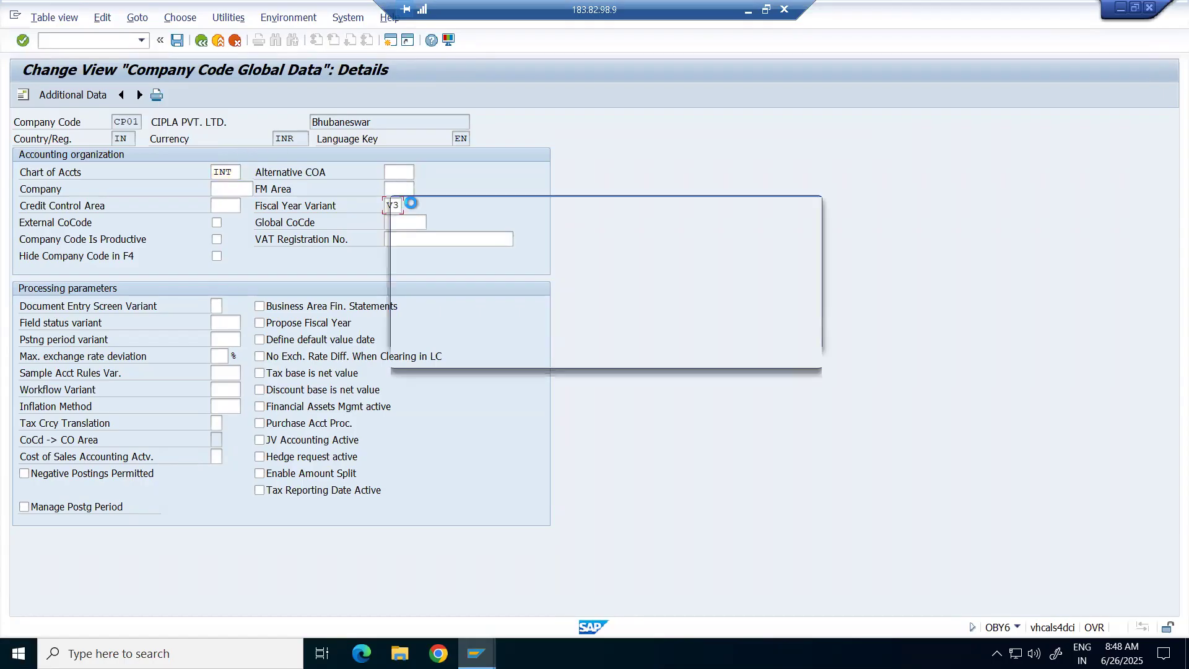
Examine the fiscal year variants V3 and K4 in the list of possible entries, and close the list without choosing one.
drag(539, 211, 737, 79)
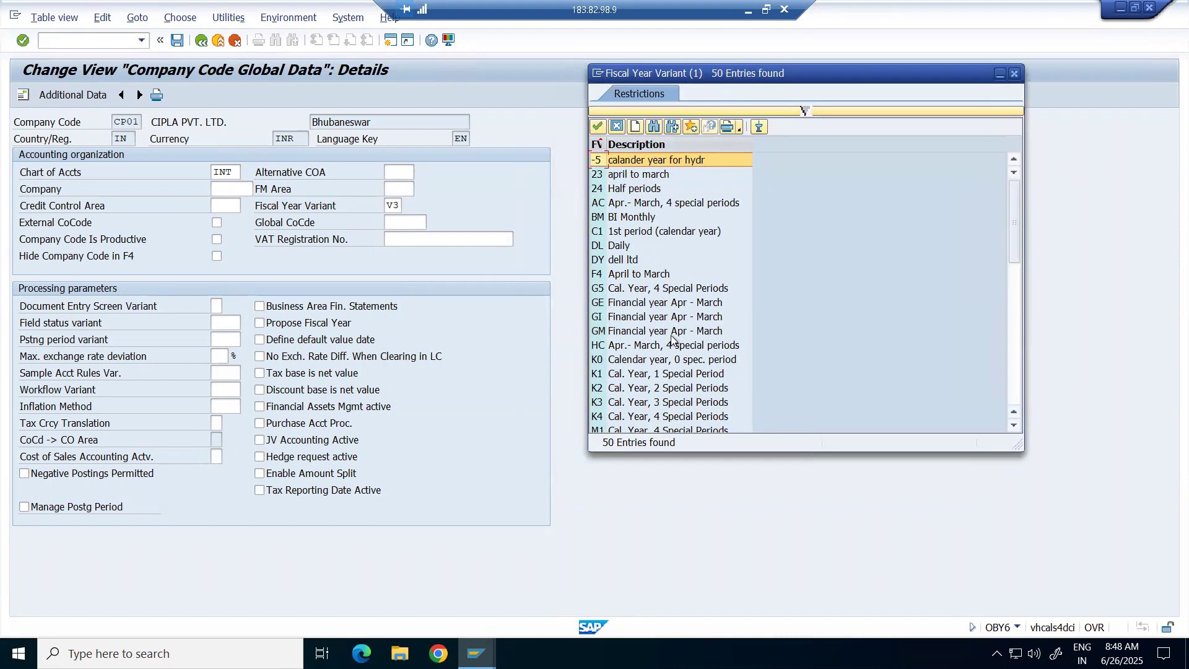
scroll(675, 335, down, 2)
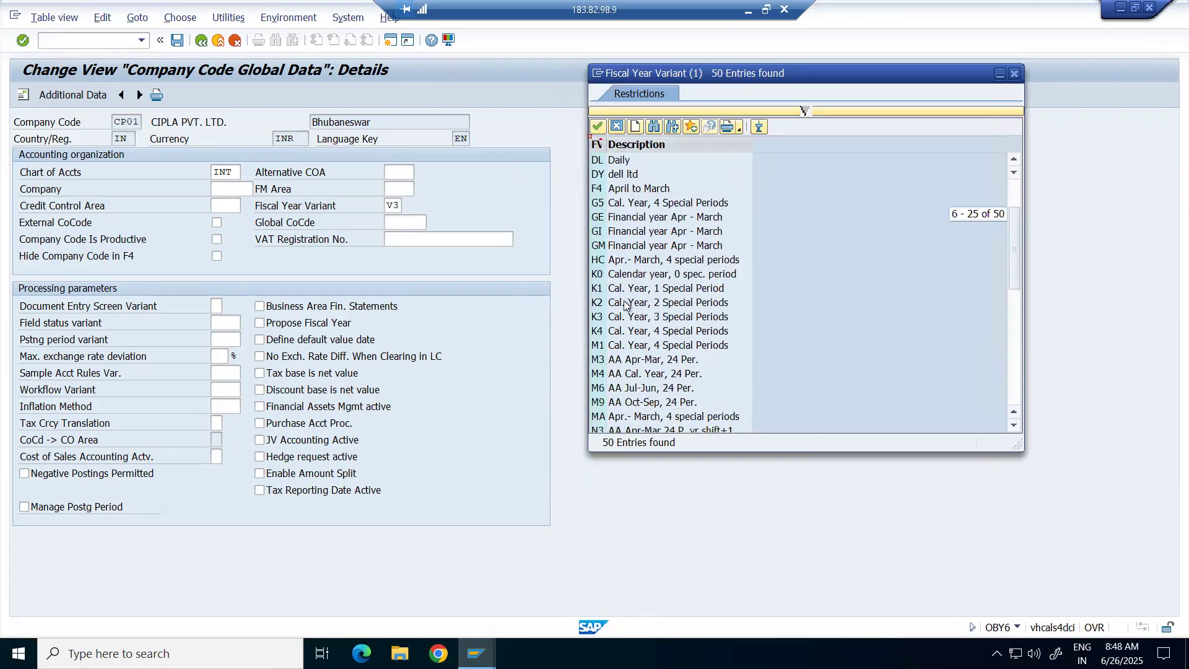
scroll(625, 304, down, 9)
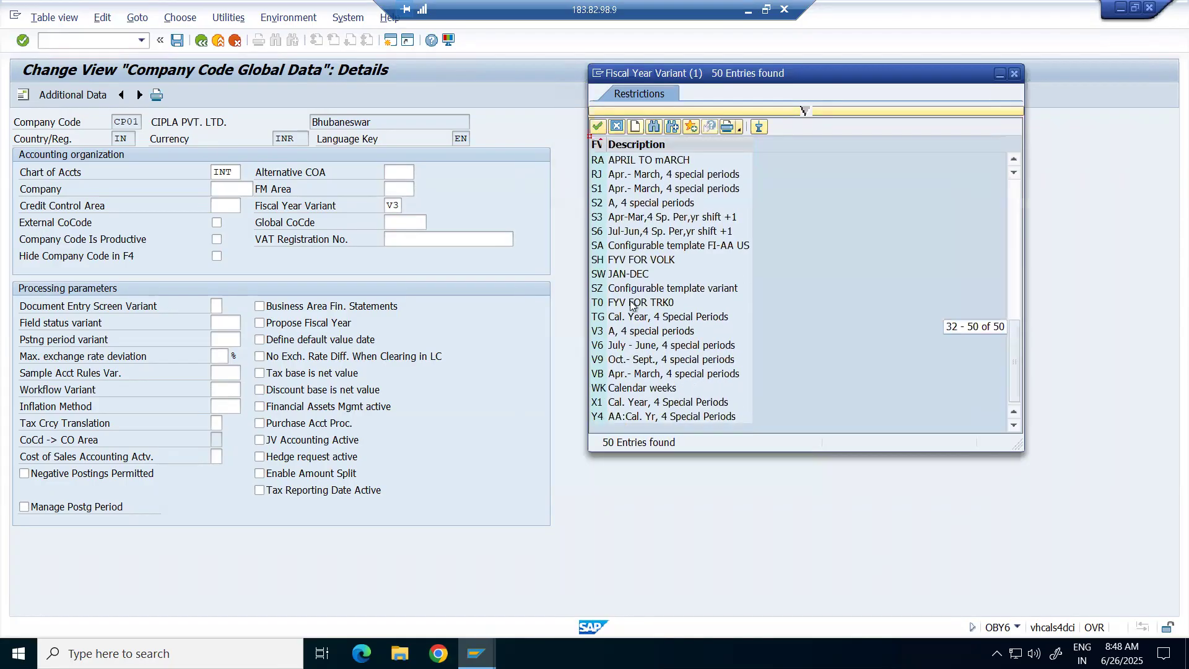
click(624, 333)
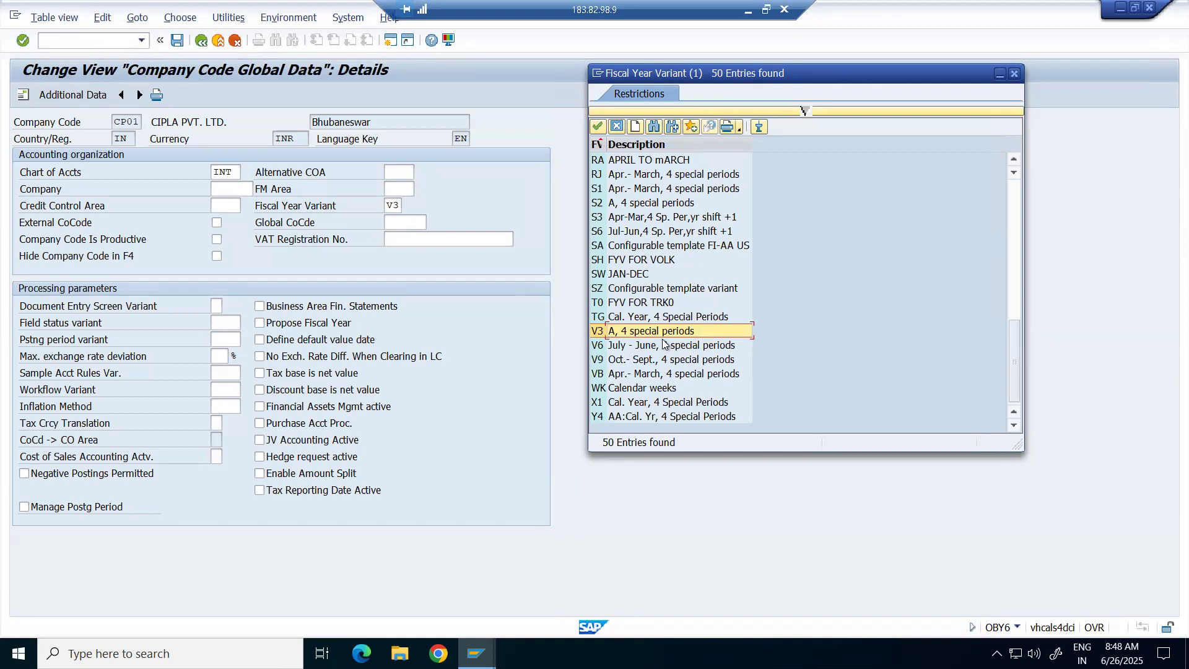
scroll(630, 376, up, 5)
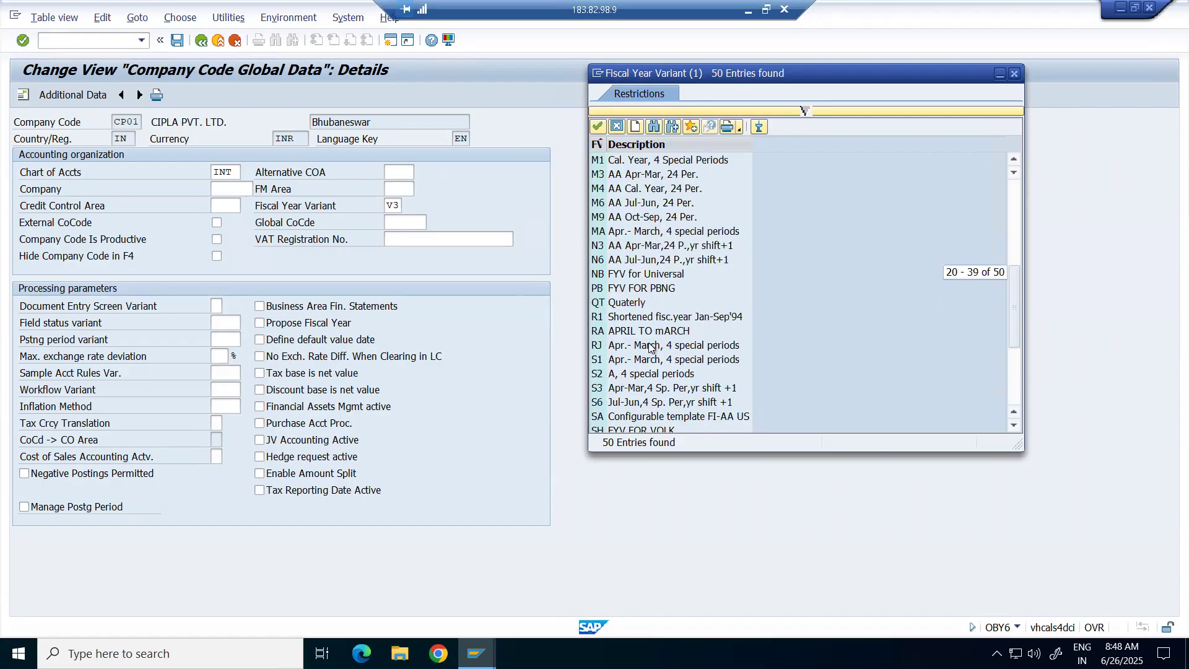
scroll(649, 343, up, 1)
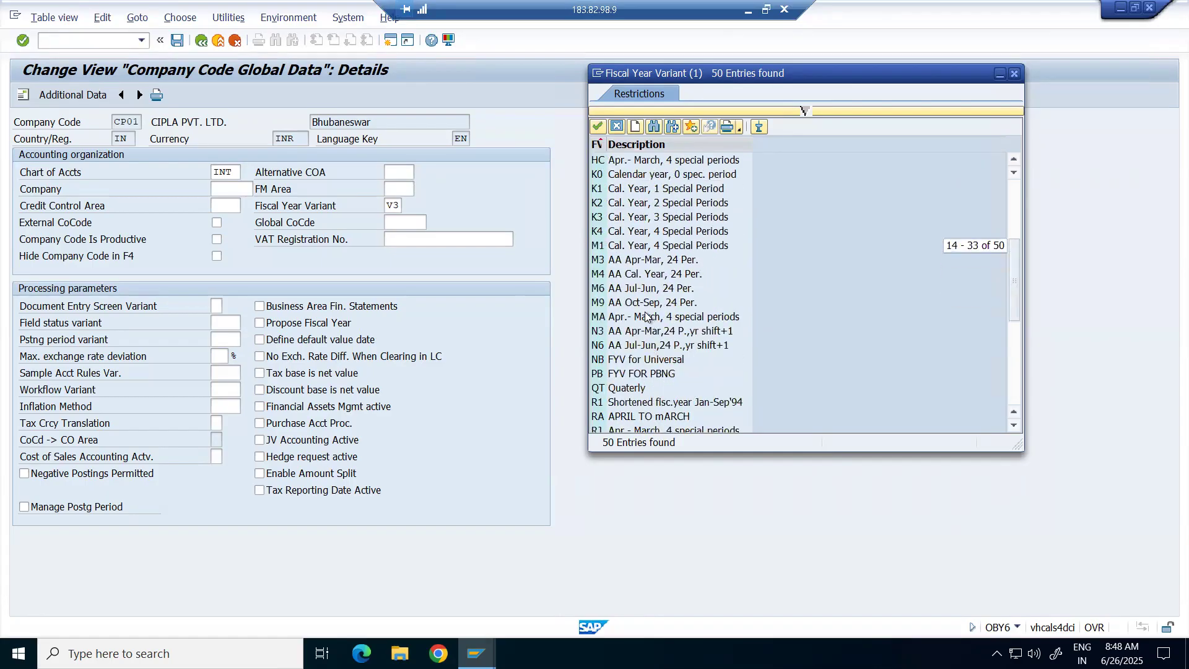
click(687, 237)
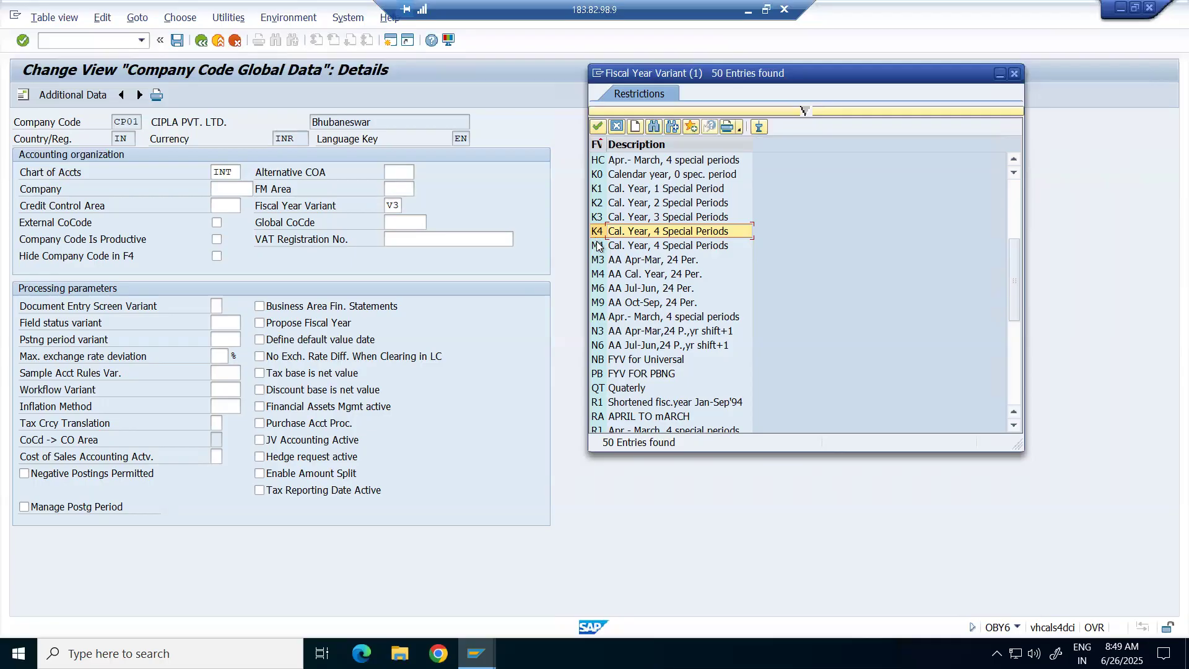
click(1014, 75)
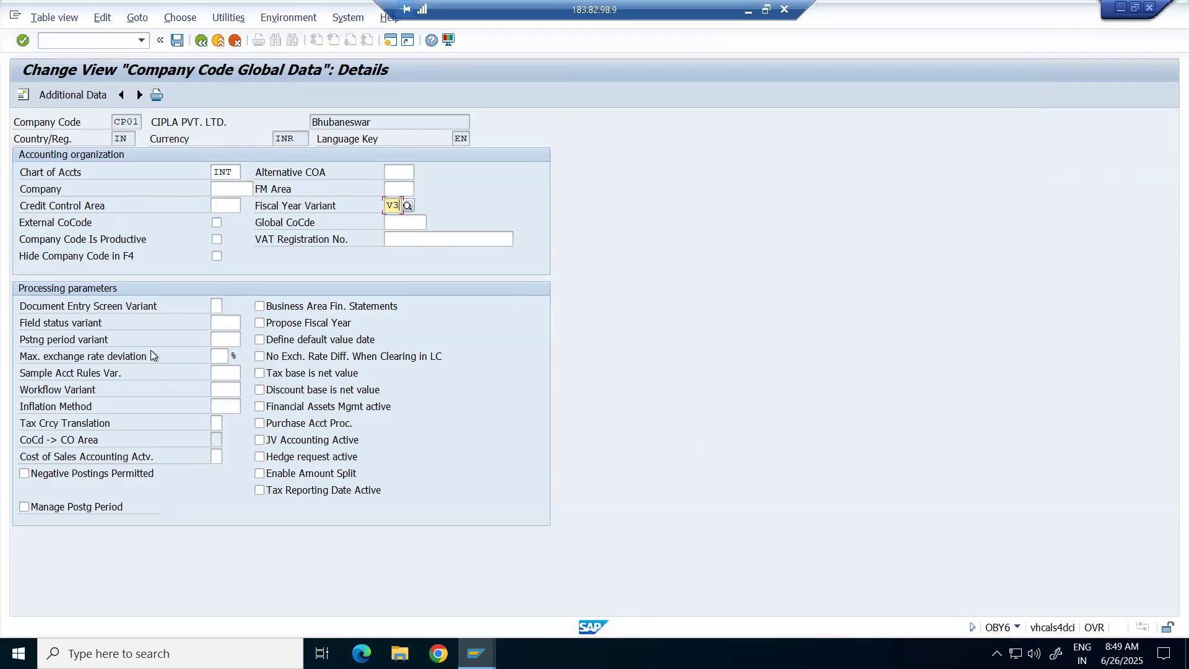
Try to assign field status variant 1000 to company code CP01.
click(226, 325)
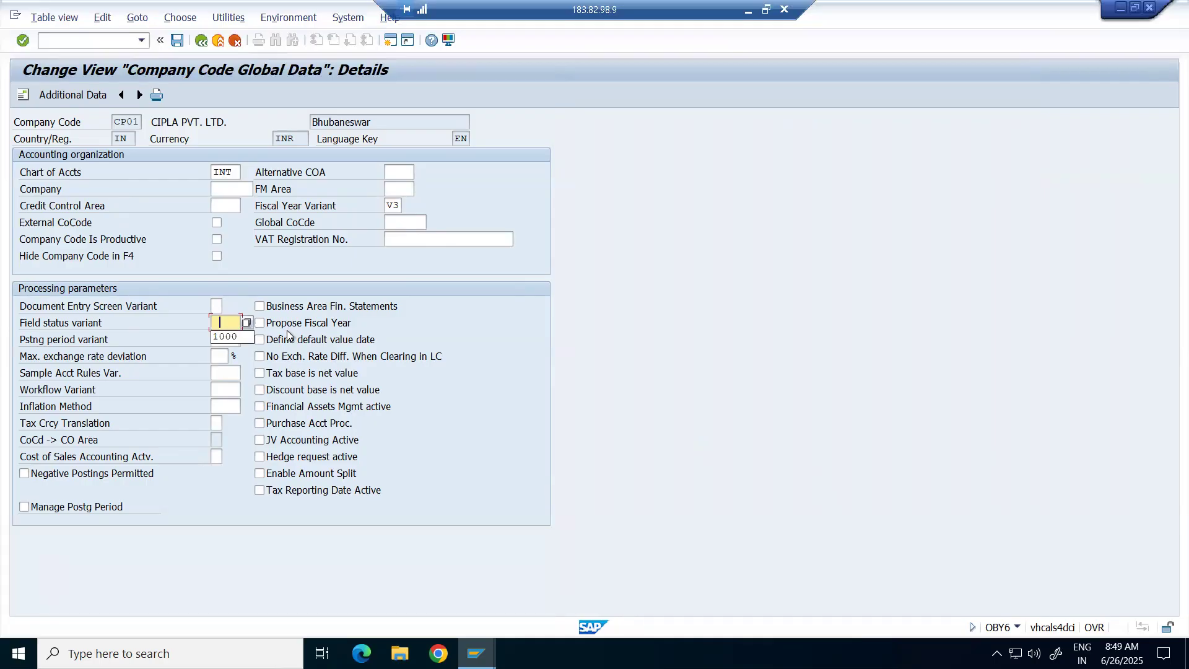
key(Return)
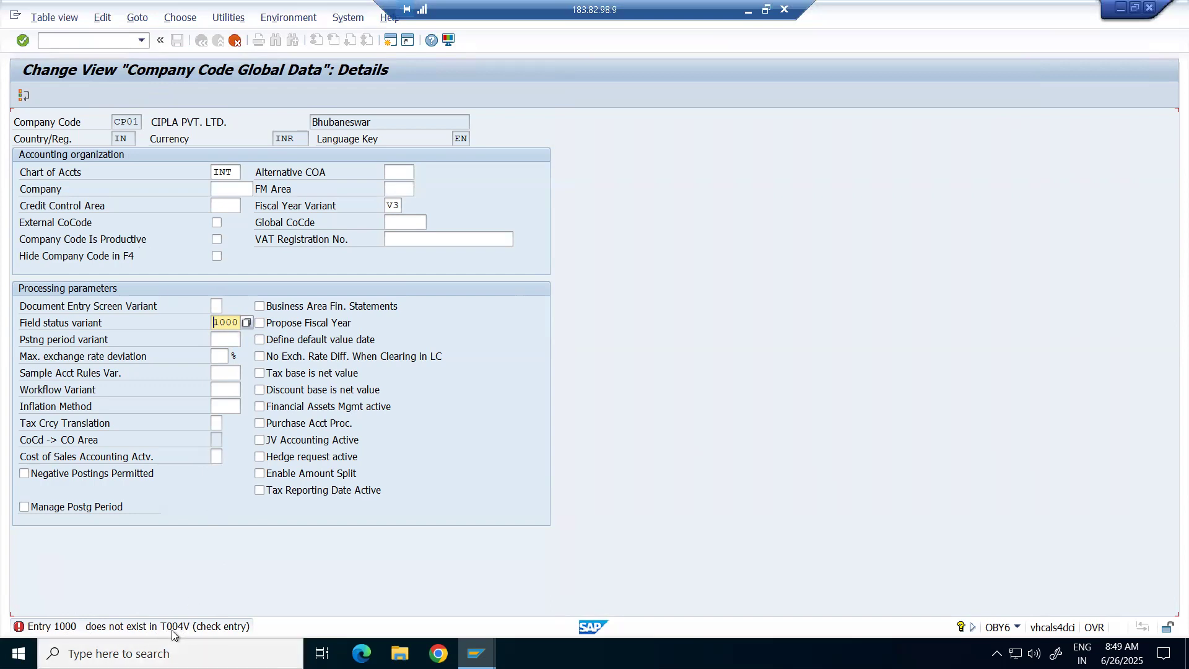
Run transaction SE16N in a new session and load table T004V for field status variants.
click(91, 44)
text(/)
text(nobc4)
key(Return)
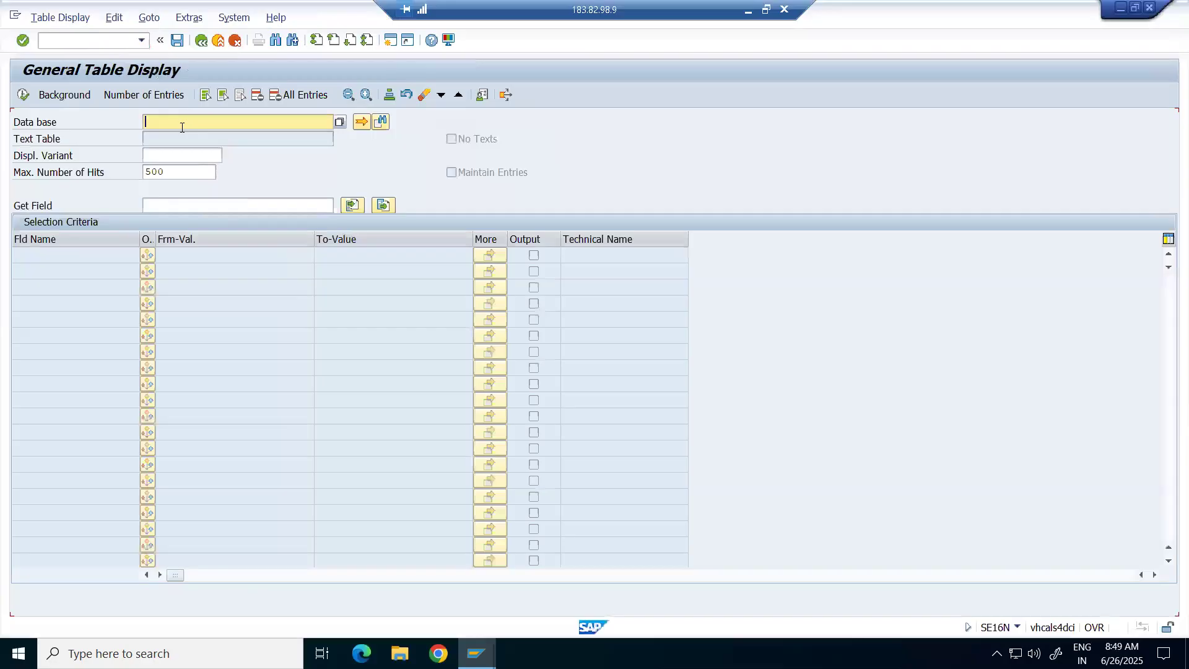
text(t)
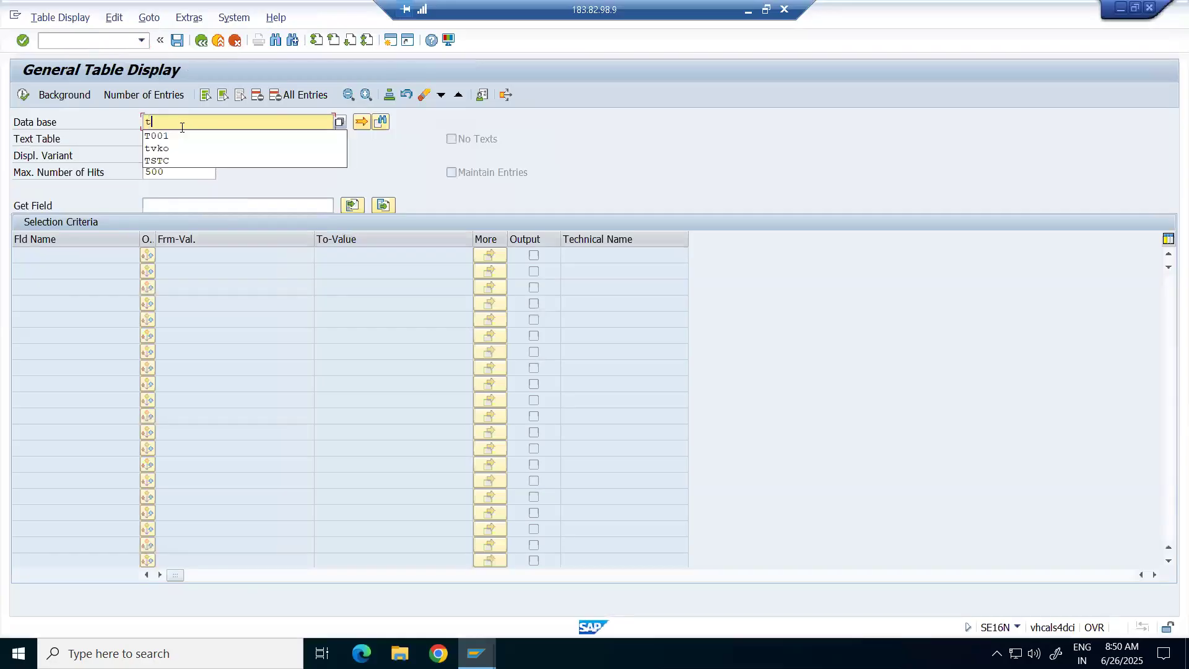
text(004v)
key(Return)
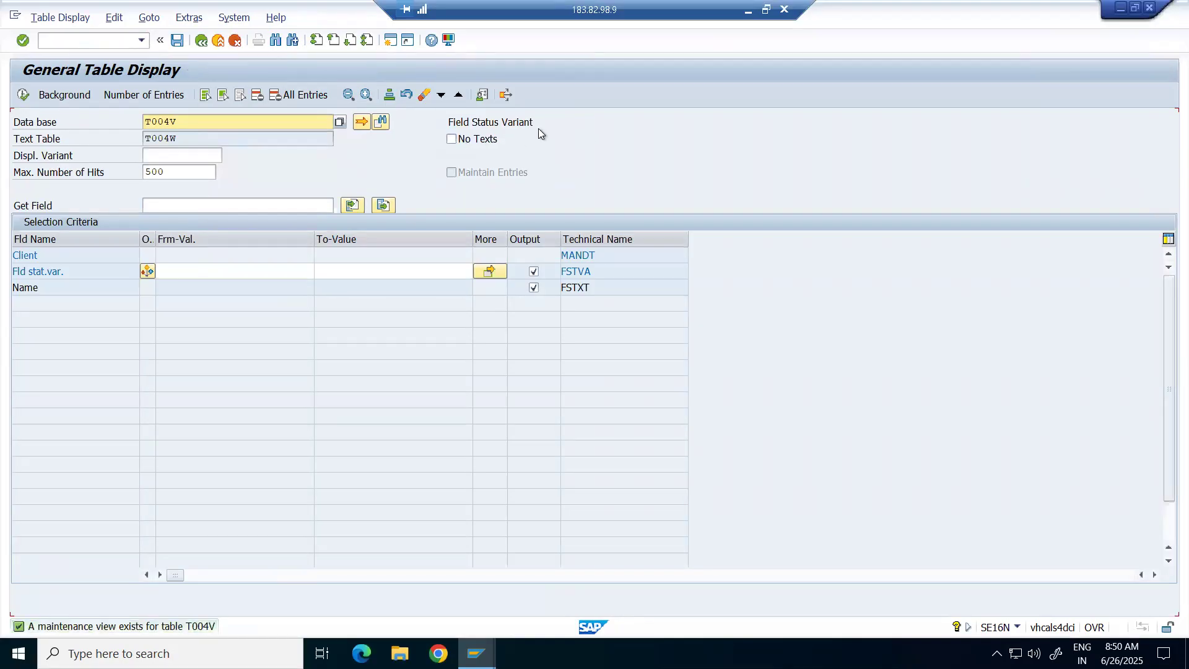
Display the entries of table T004V, review the available field status variants, and return to the table selection screen.
key(alt+Tab)
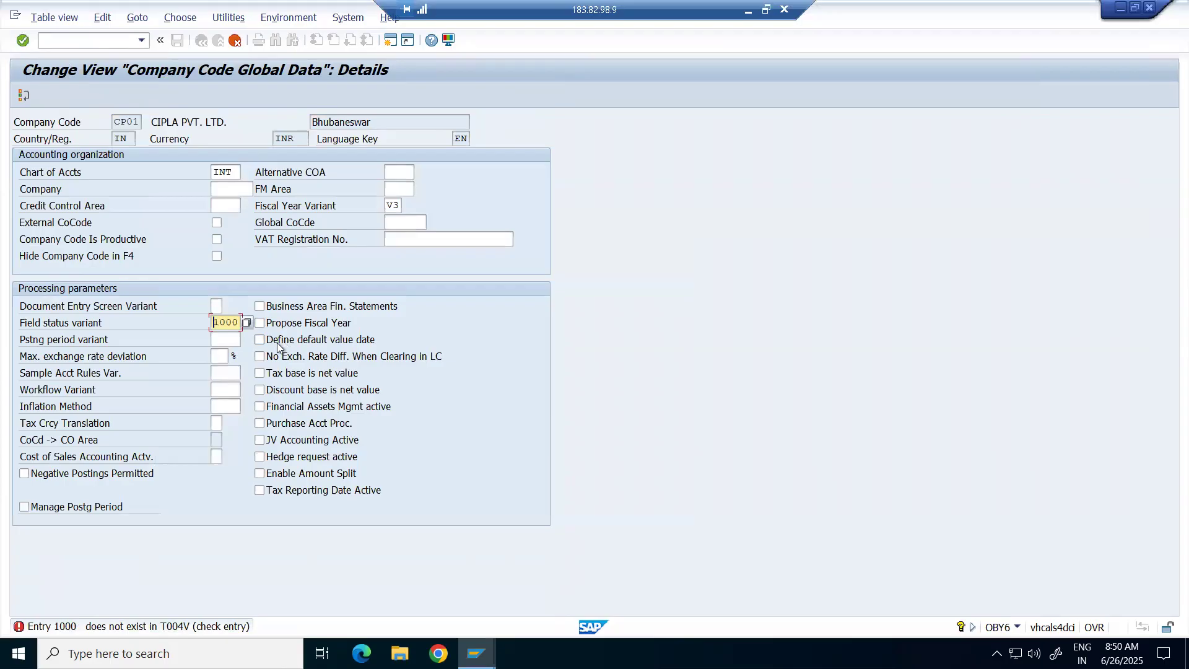
key(alt+Tab)
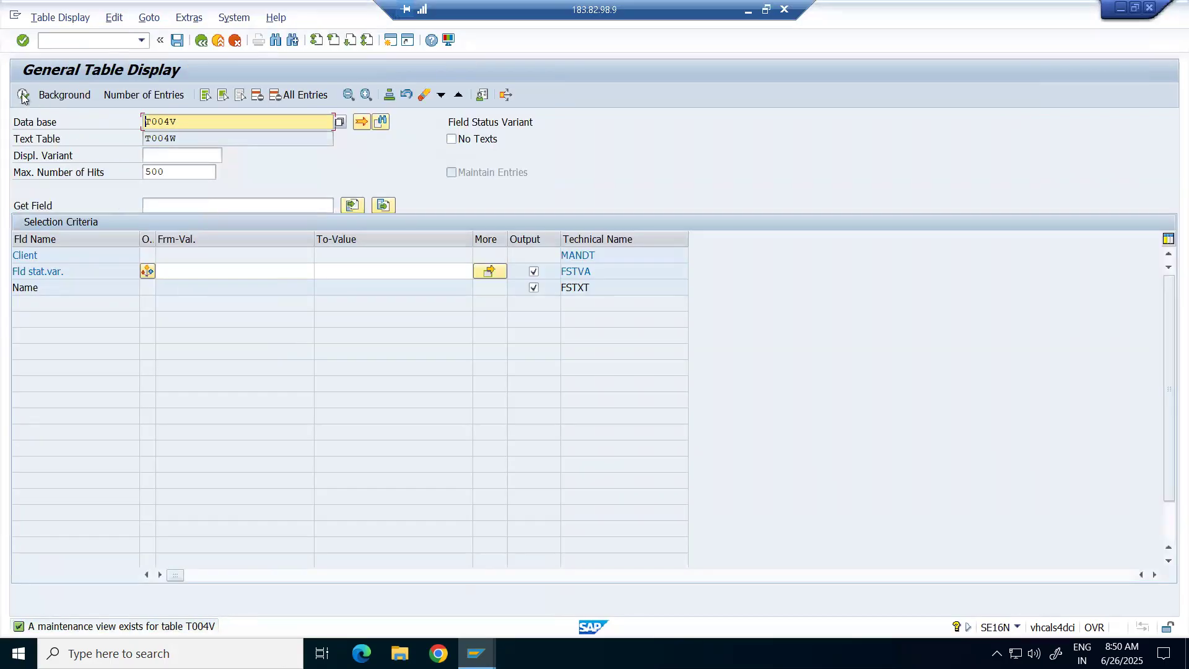
click(22, 94)
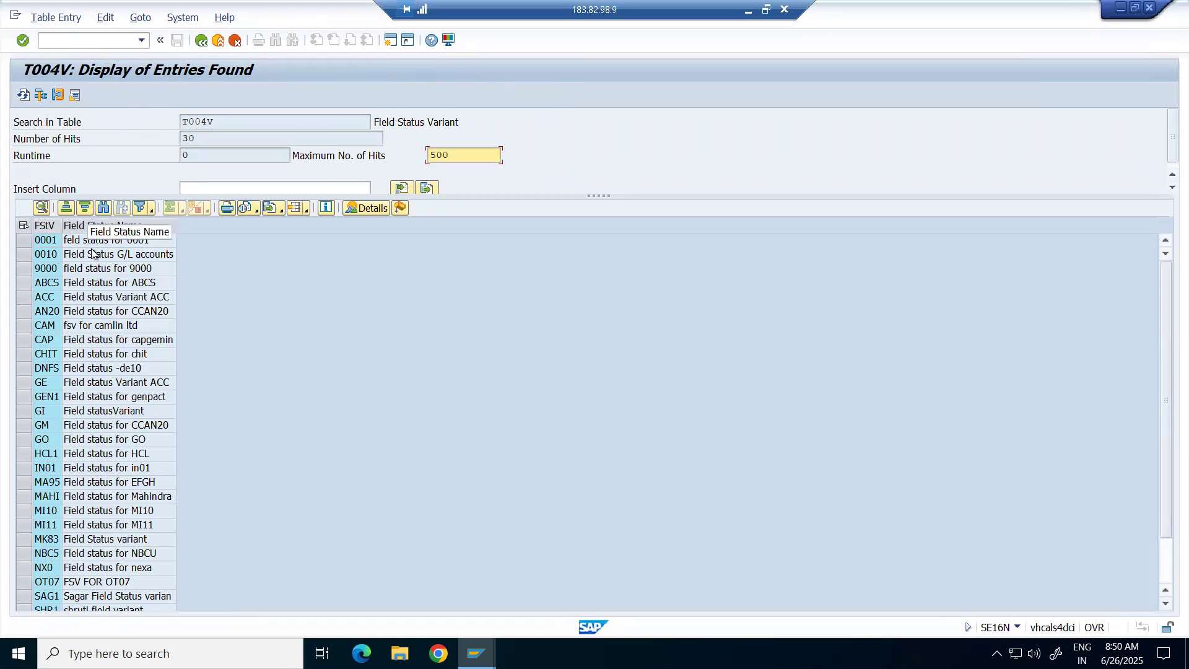
scroll(90, 322, down, 1)
scroll(90, 319, up, 1)
scroll(94, 316, down, 2)
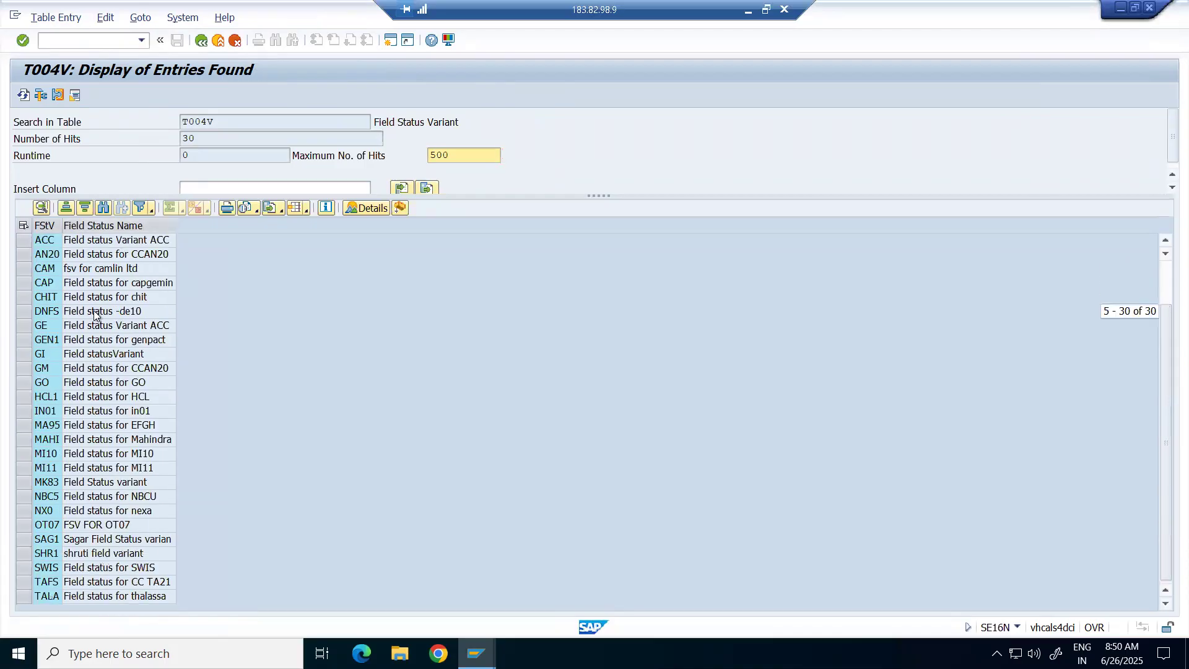
scroll(95, 316, up, 2)
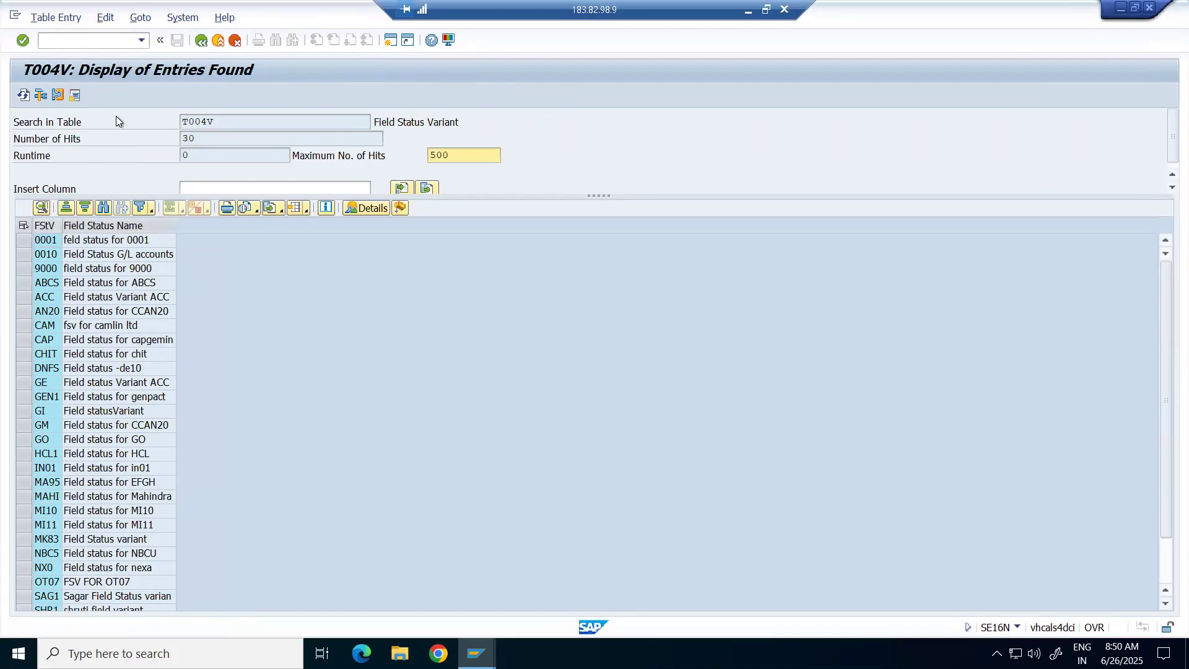
click(213, 47)
Return to the company code details, clear the field status variant, and try to assign posting period variant 1000.
key(alt+Tab)
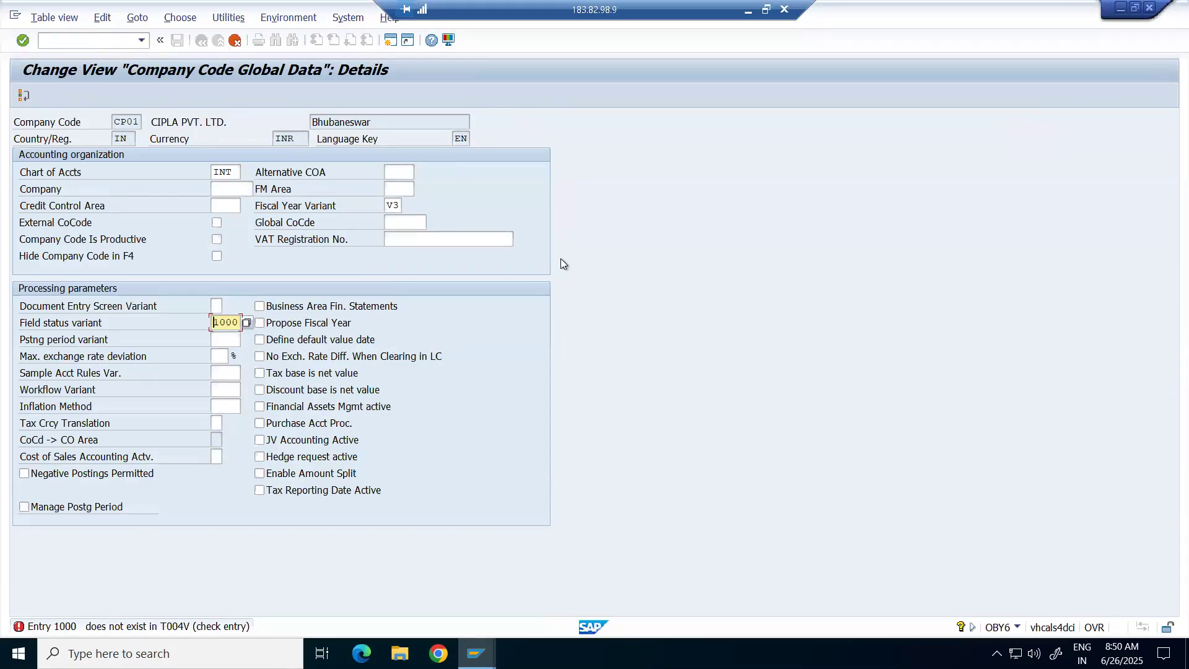
key(Delete)
key(Delete)
key(Delete)
click(239, 342)
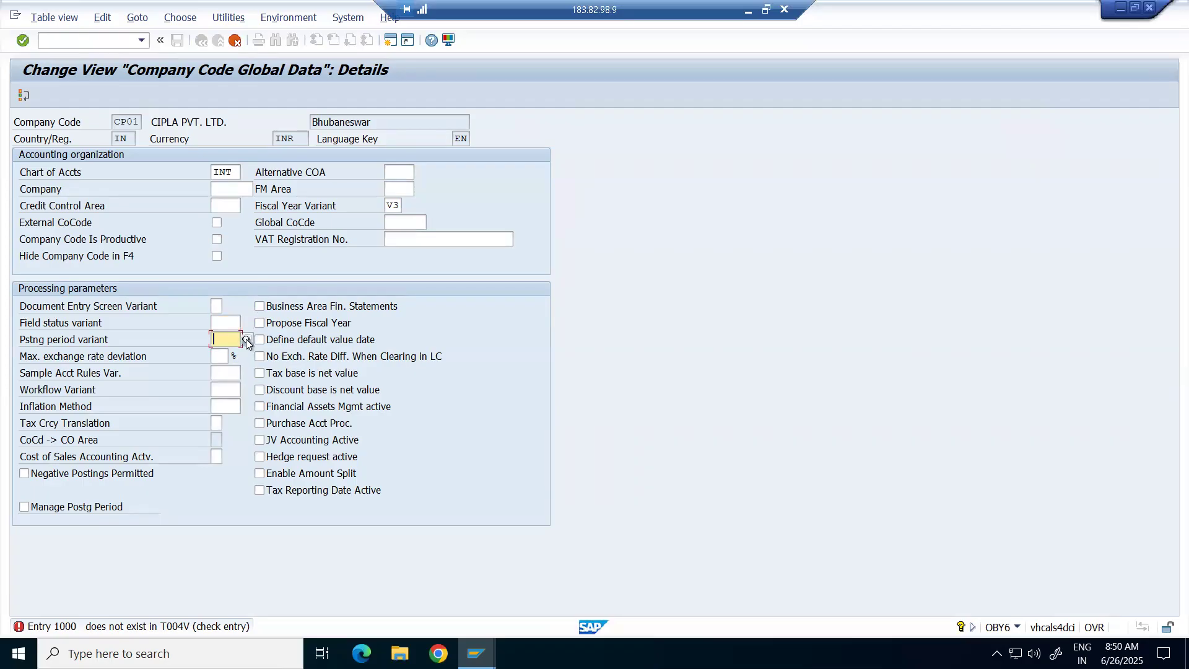
text(1000)
key(Return)
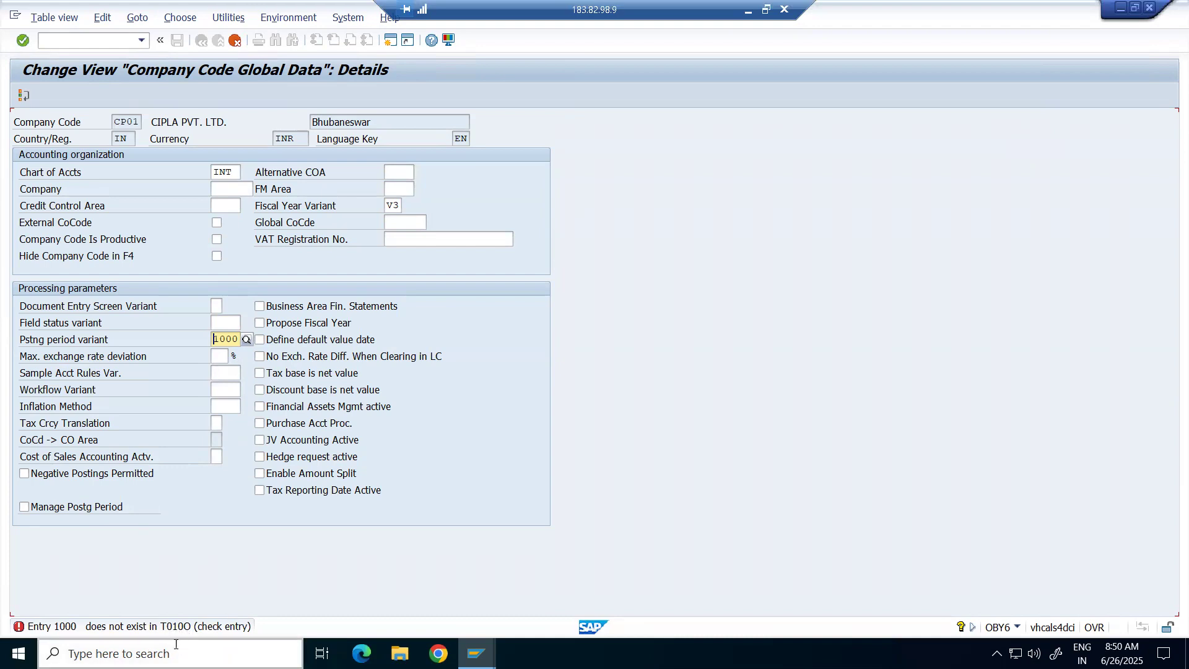
Switch to the SE16N session and display the entries of posting period variant table T010O.
key(alt+Tab)
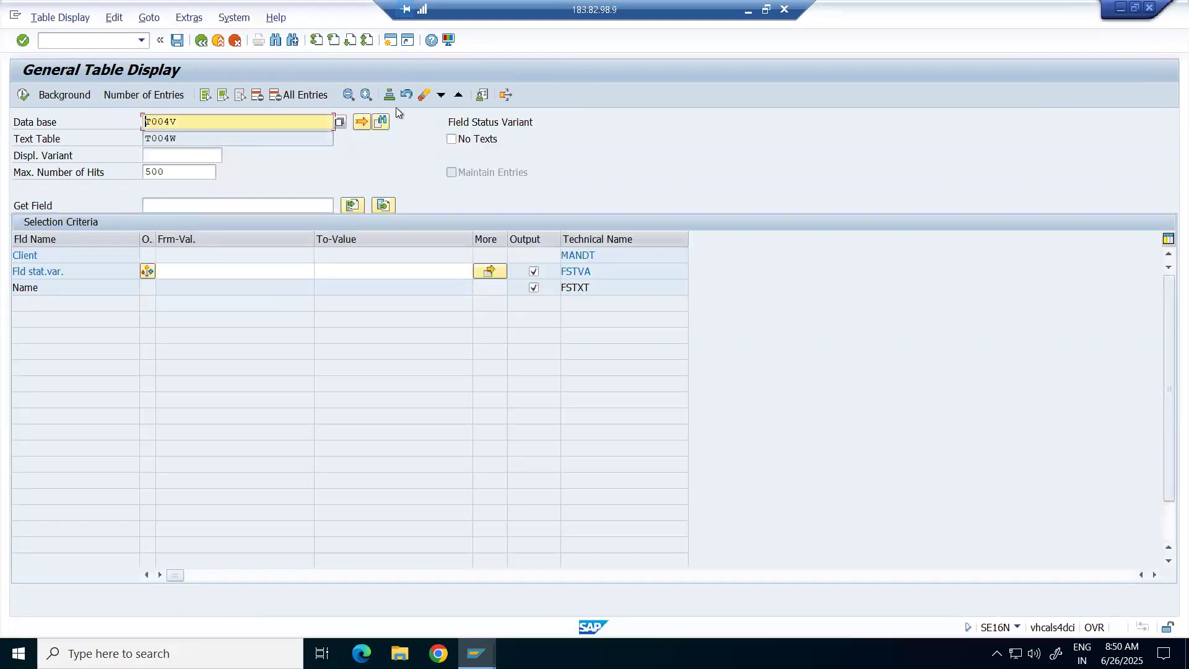
click(207, 121)
key(BackSpace)
key(BackSpace)
key(BackSpace)
text(10o)
key(Return)
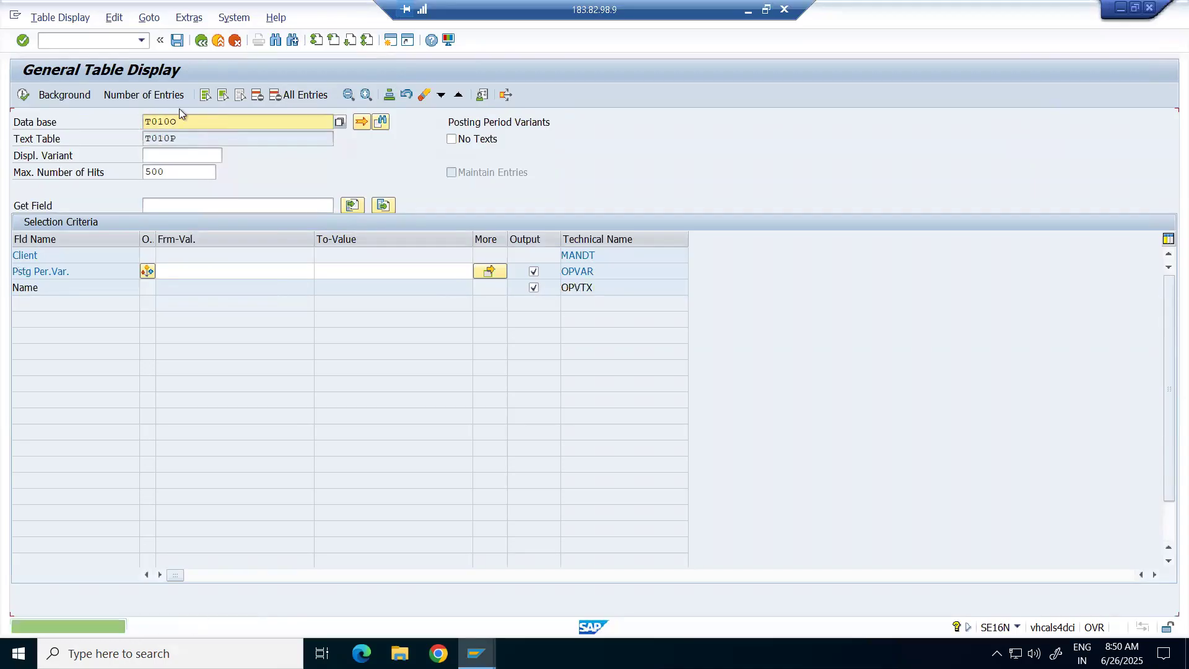
click(23, 94)
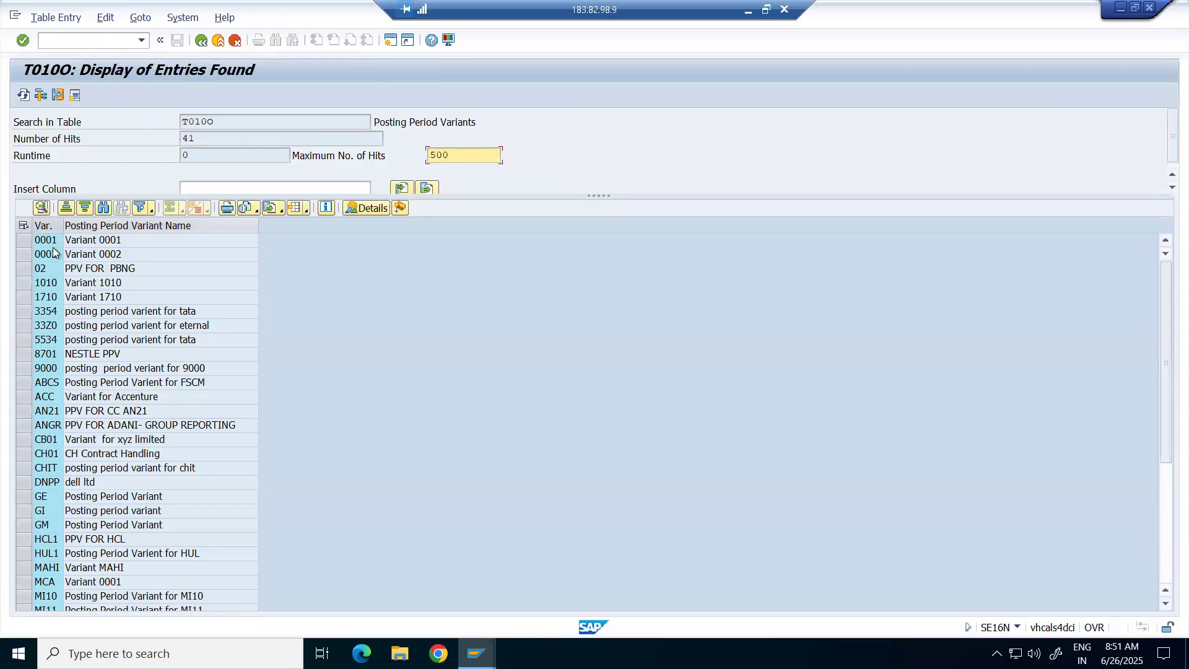
Return to the CP01 company code details and set both the posting period variant and the field status variant to 0001.
key(alt+Tab)
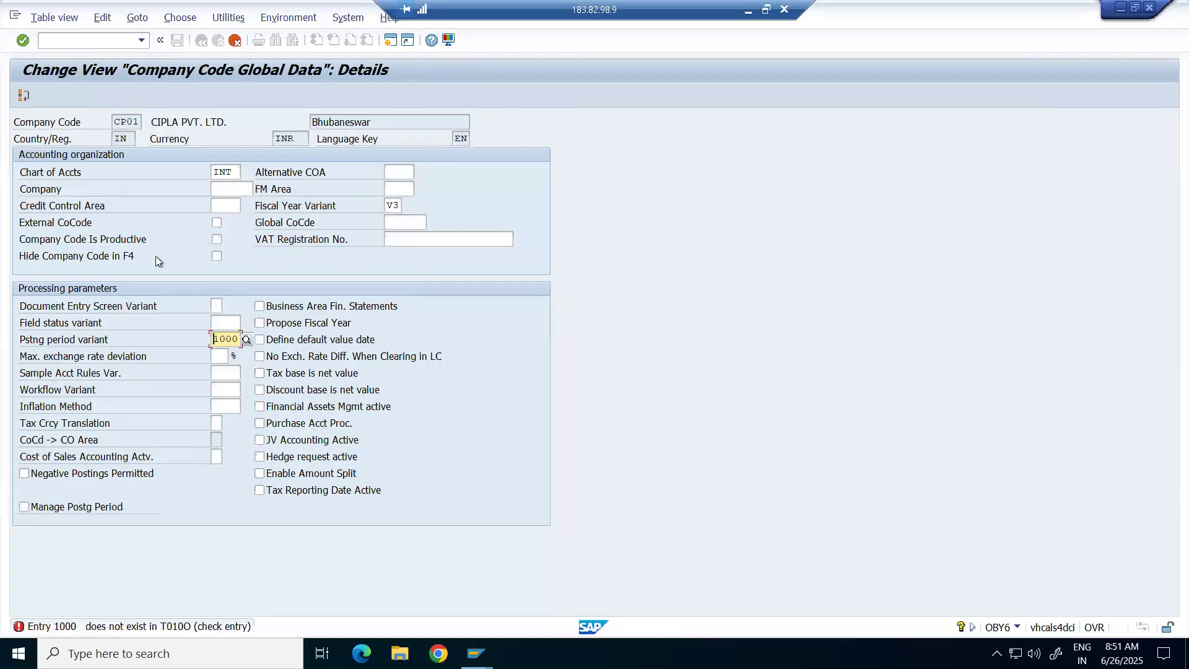
key(Delete)
key(Delete)
key(Delete)
key(Delete)
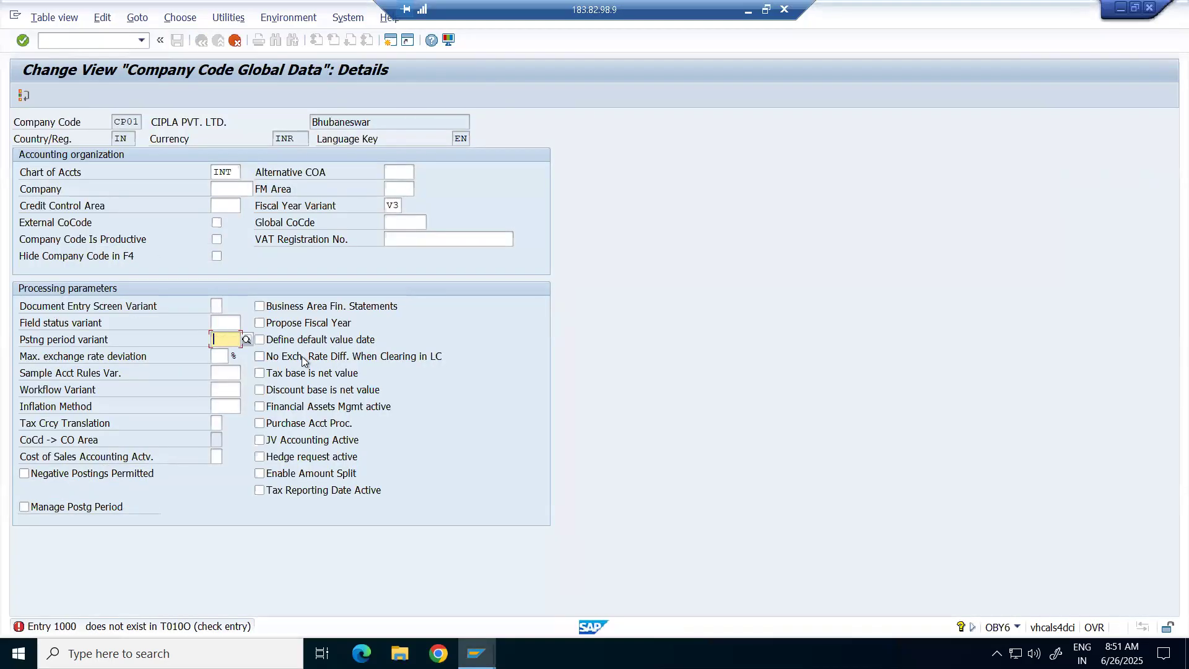
text(0001)
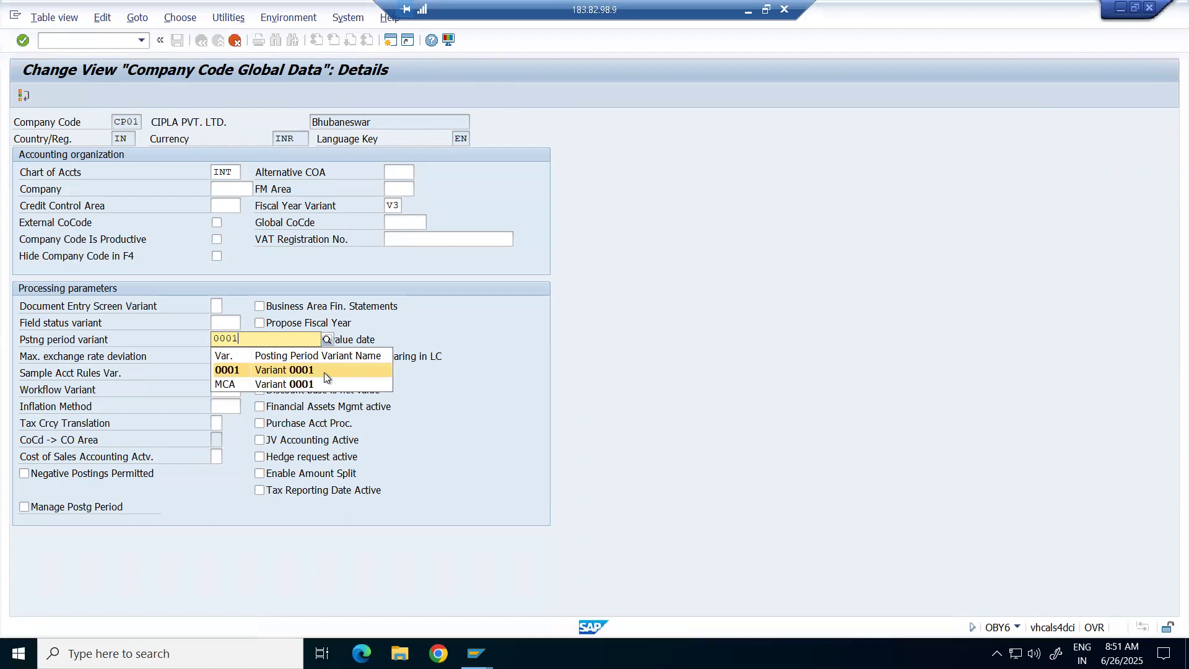
click(325, 373)
click(228, 323)
text(0001)
key(Return)
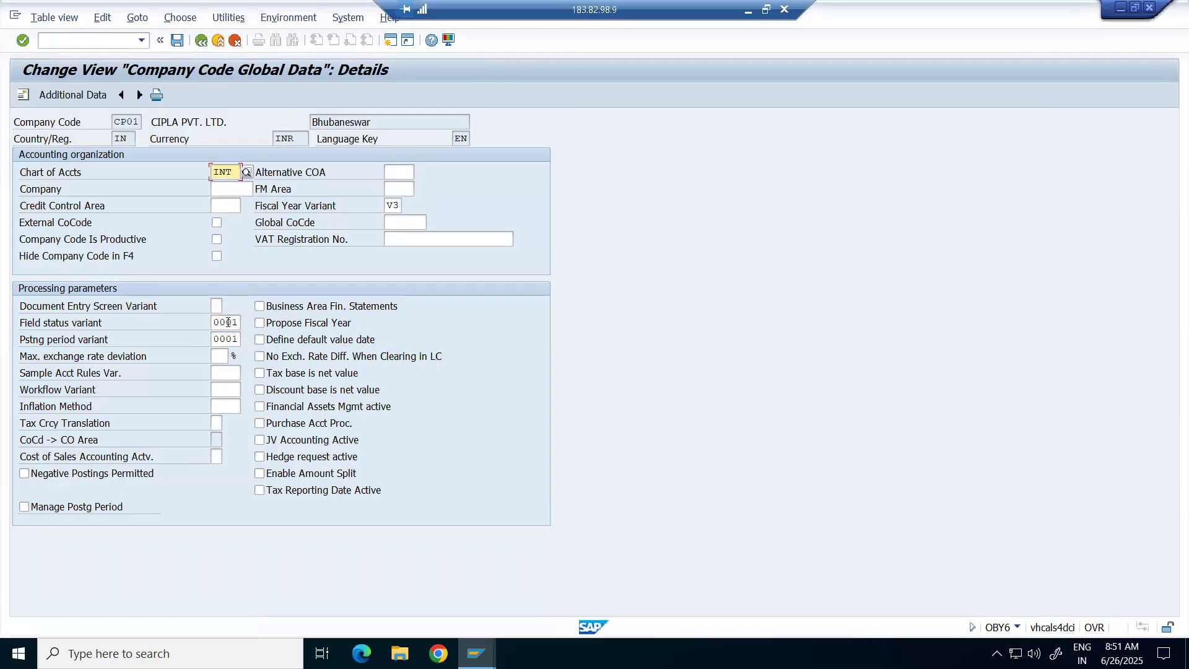
Save the company code global data and search the own customizing requests for "cp01".
click(174, 45)
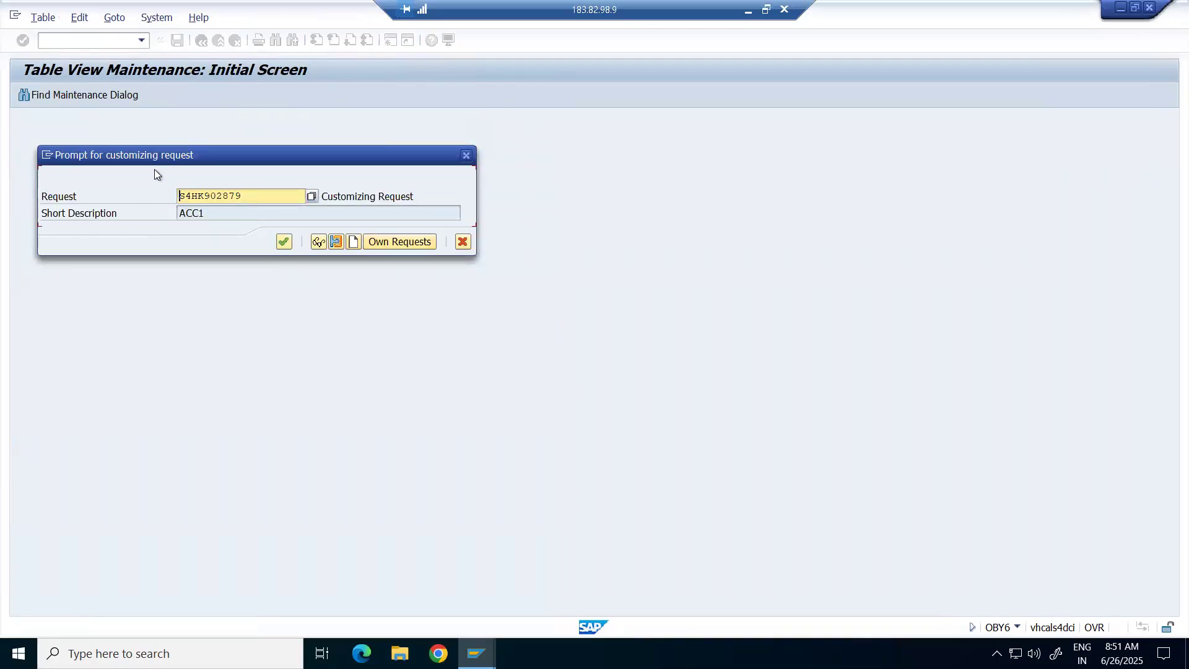
click(414, 244)
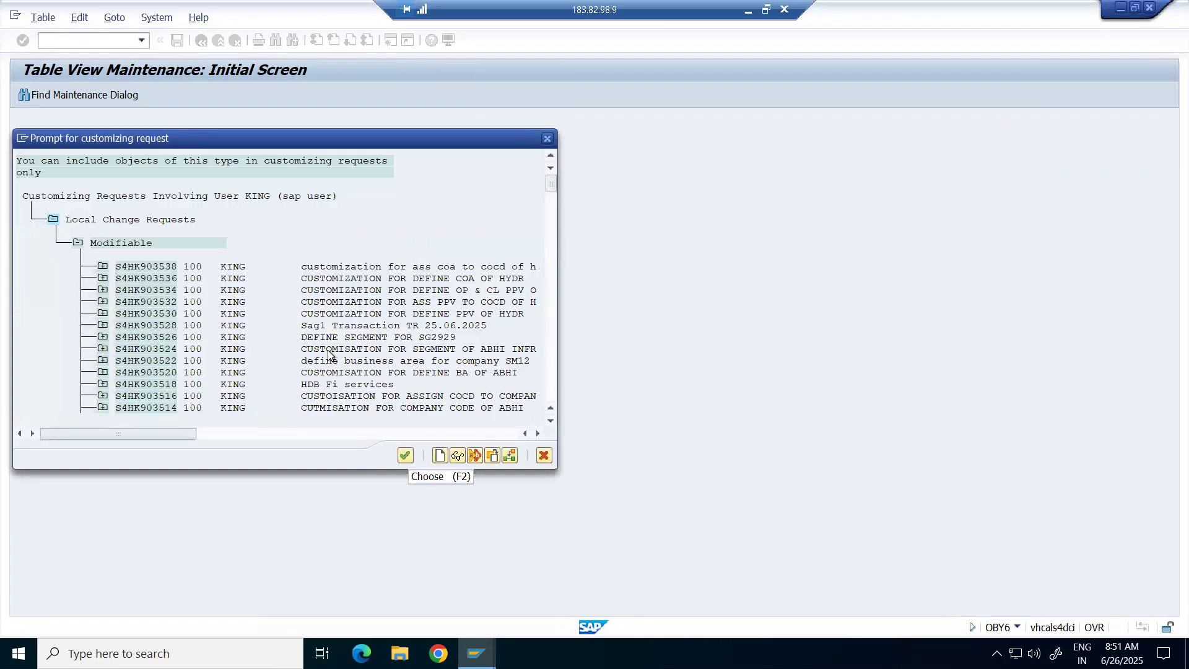
key(ctrl+f)
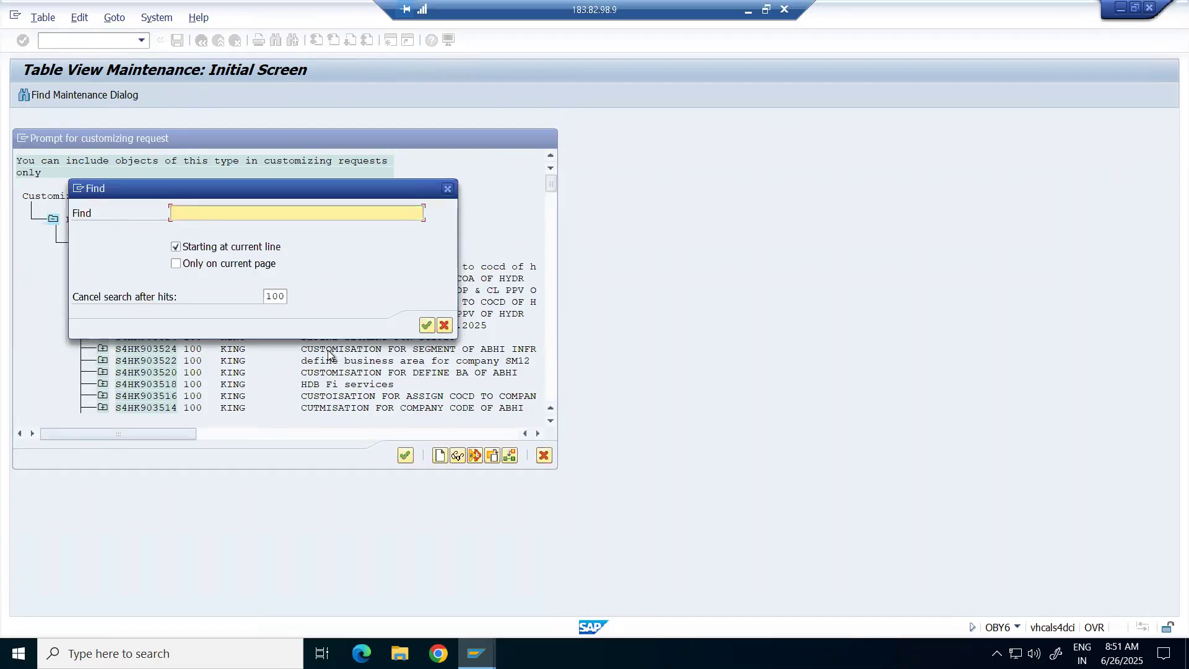
text(cp01)
key(Return)
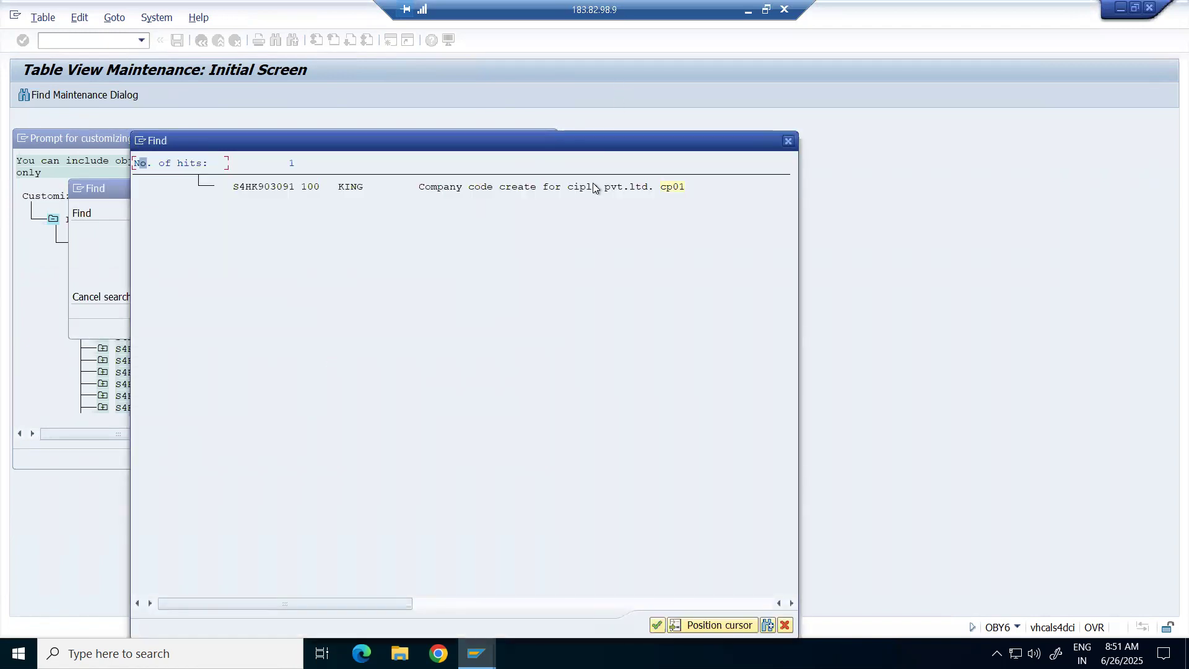
Choose customizing request S4HK903091 for company code cp01 and confirm it to save the global data.
double_click(258, 188)
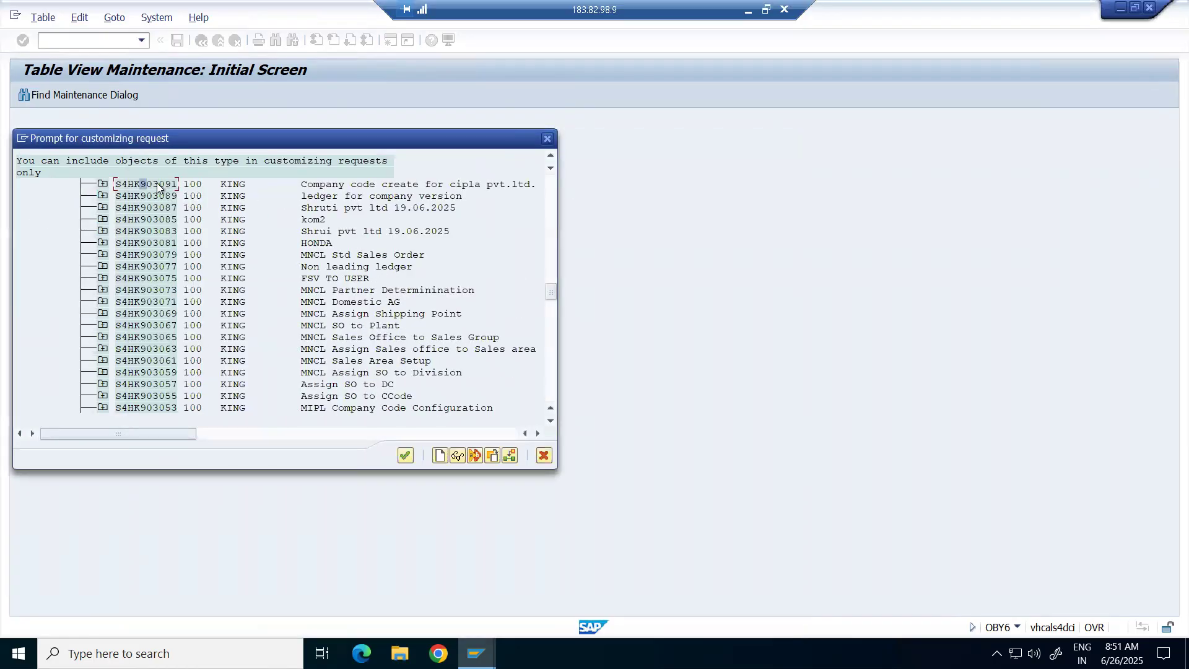
click(148, 183)
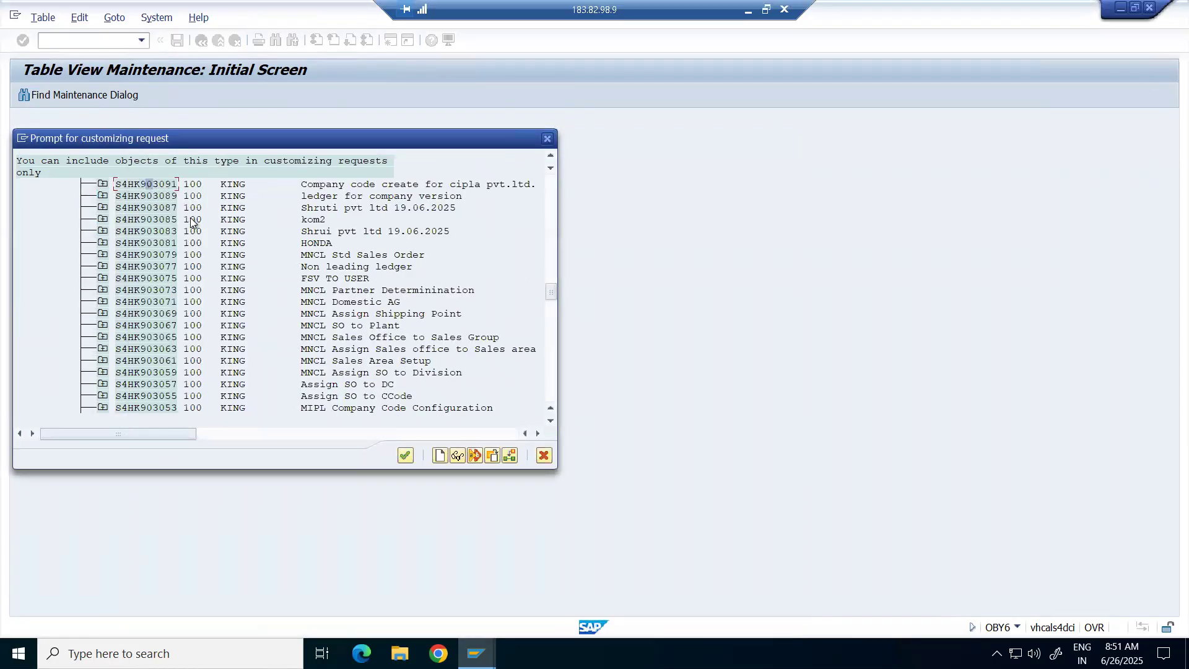
click(406, 456)
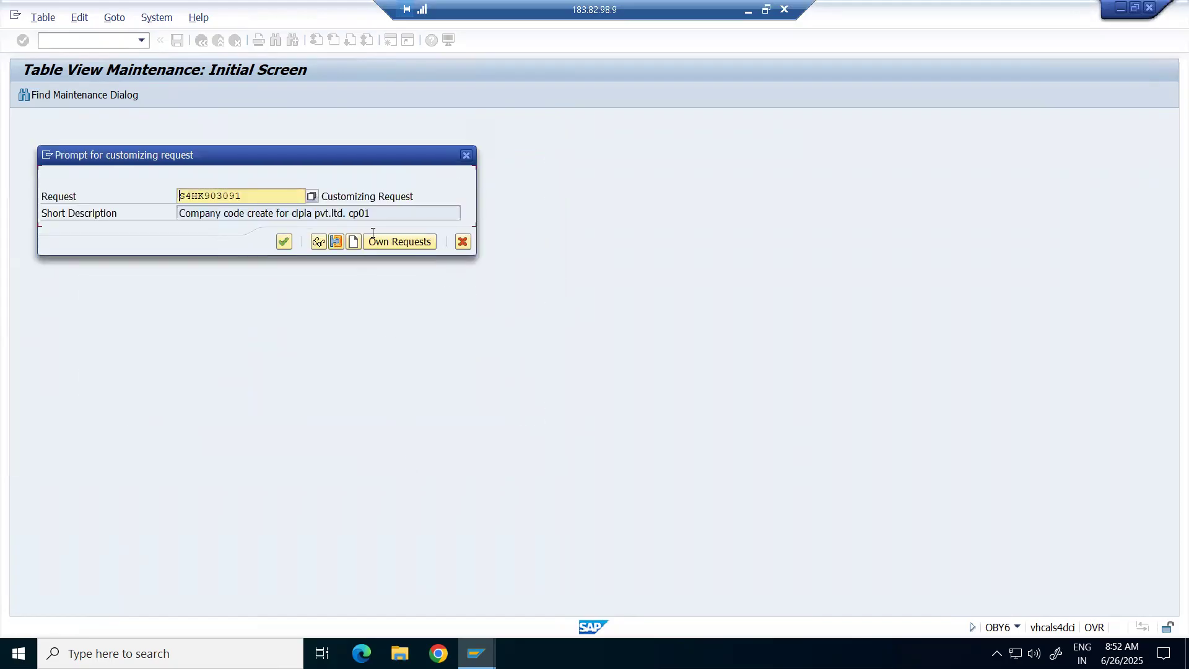
drag(231, 159, 606, 146)
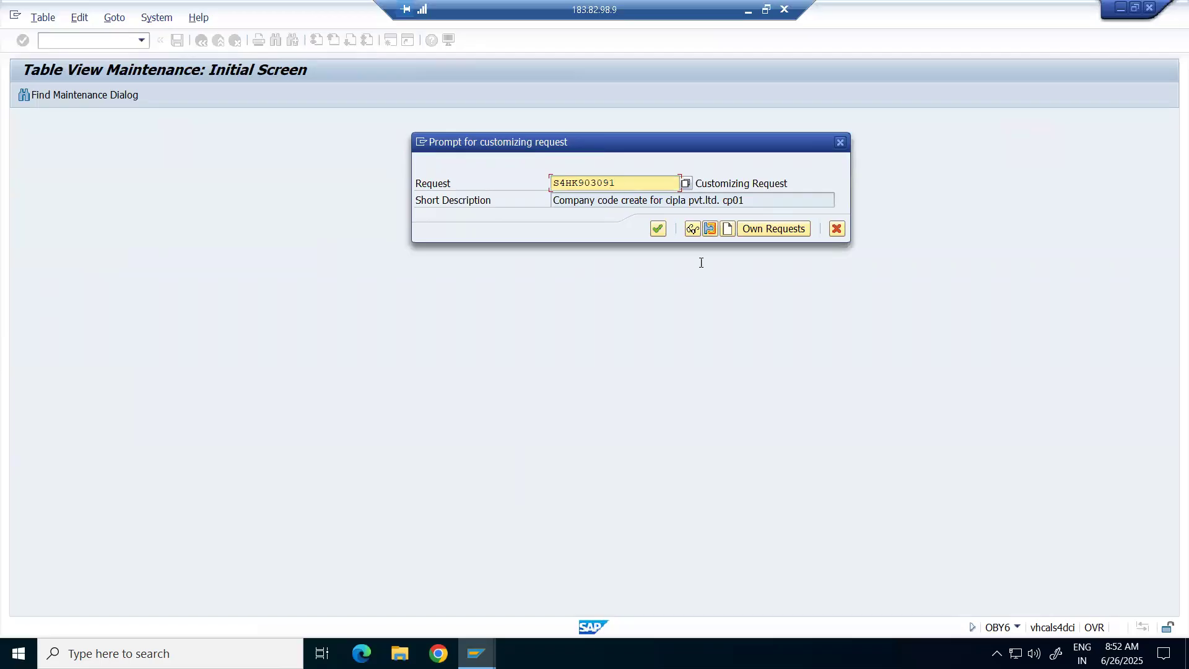
click(657, 230)
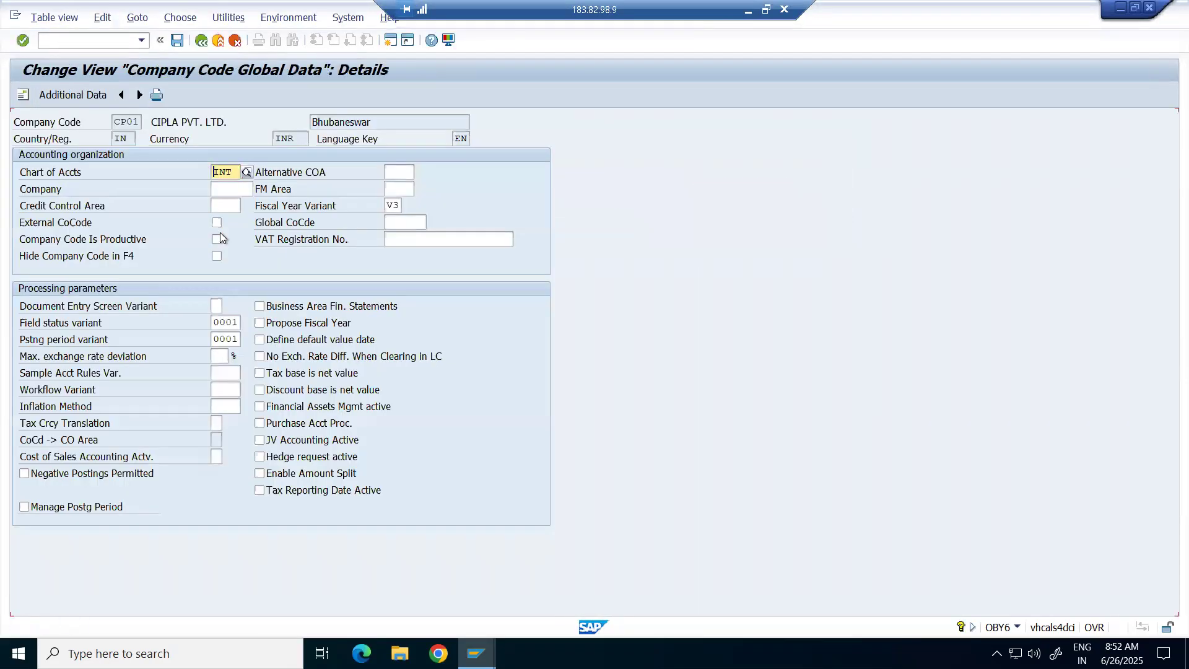
Start transaction OBY2 to copy G/L accounts and set the target company code to CP01.
click(72, 40)
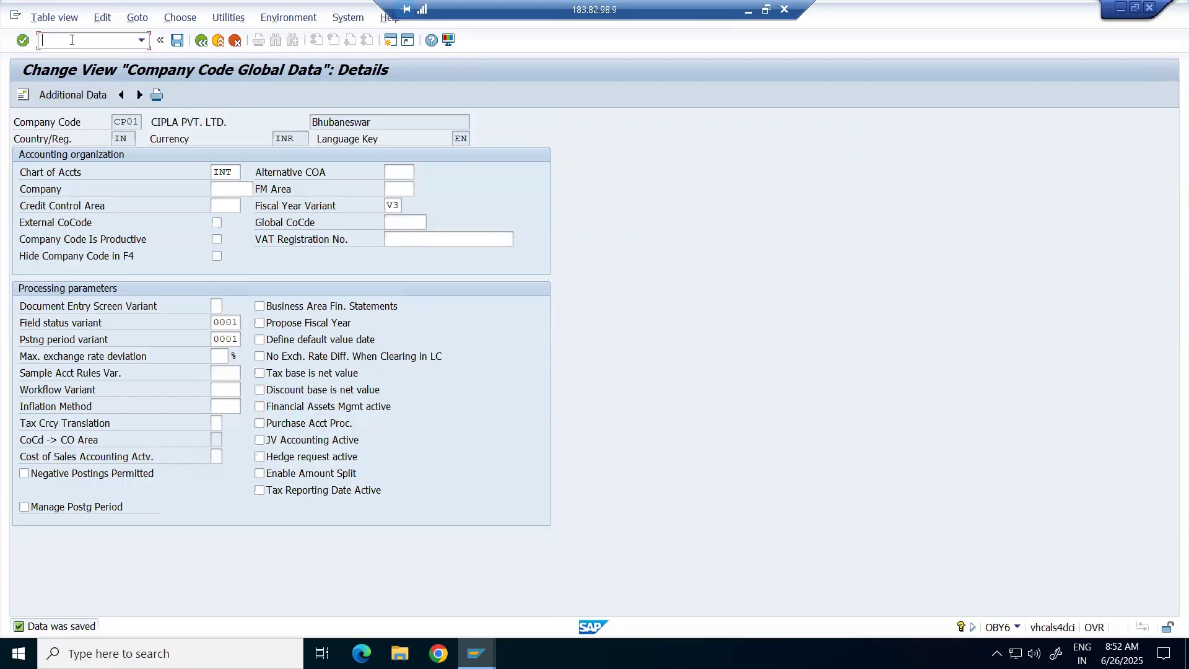
text(/noby2)
key(Return)
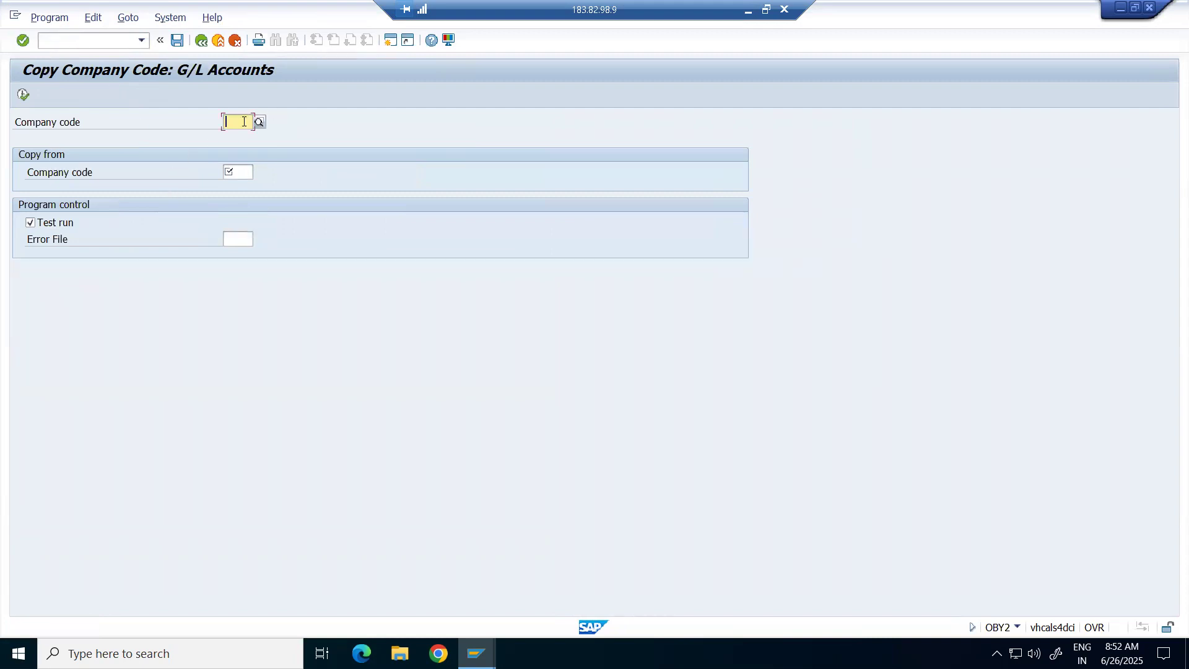
text(cp01)
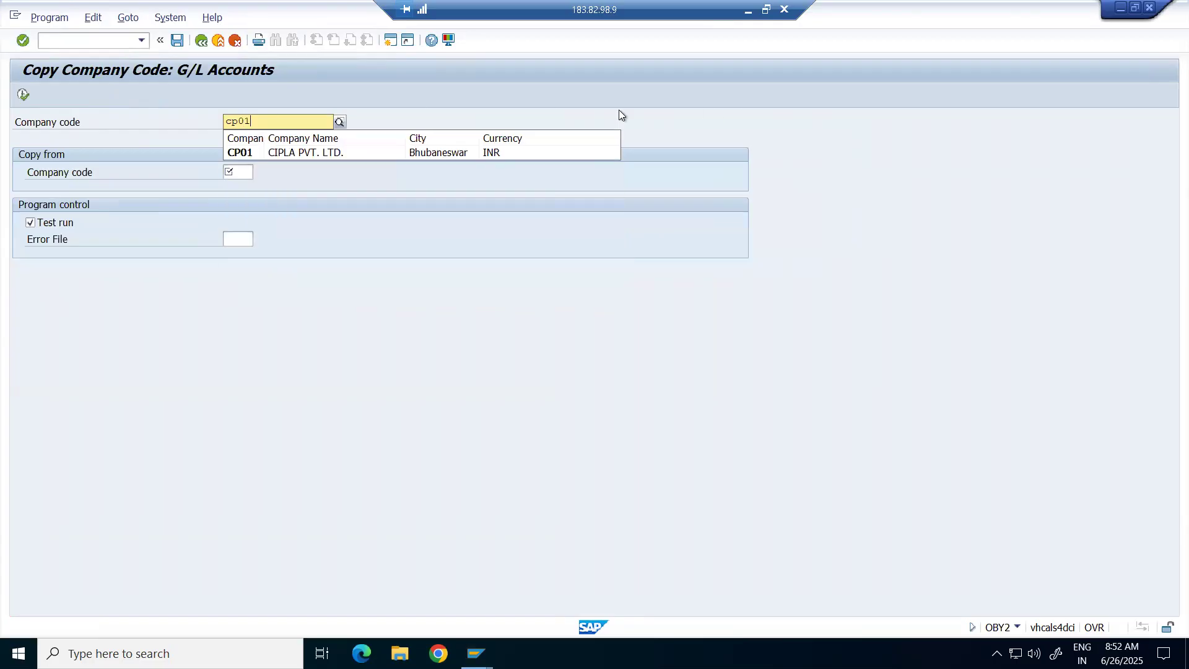
click(261, 152)
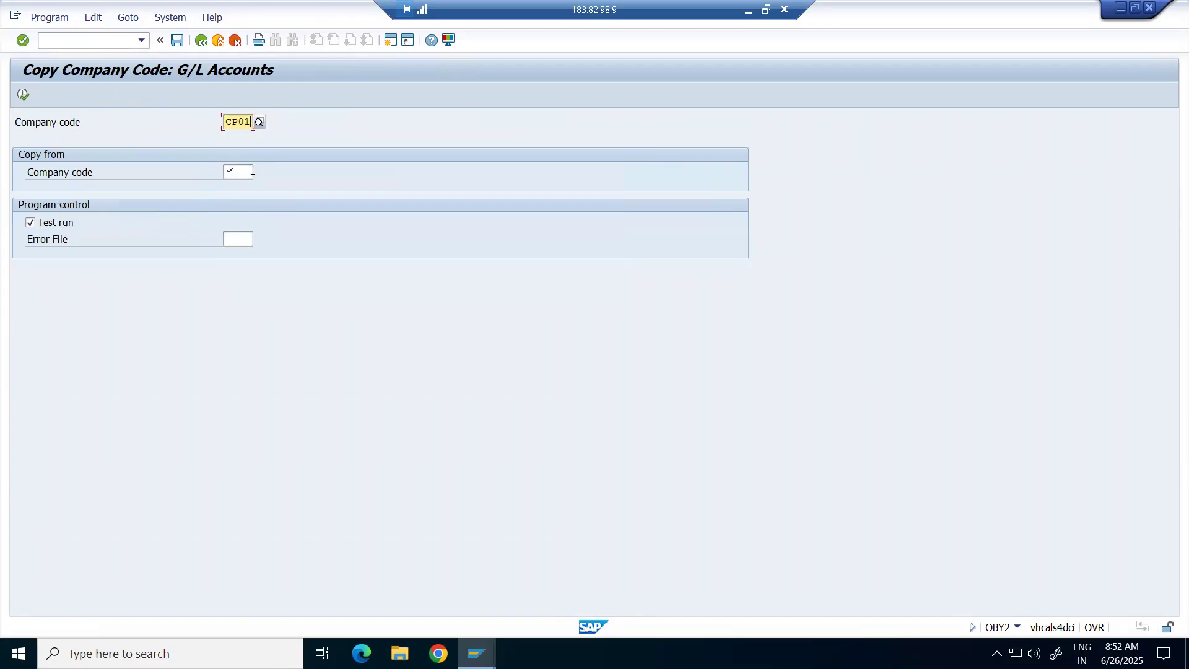
Search the value help of the copy-from company code for "in01", decline creating an entry, and close the search.
click(248, 172)
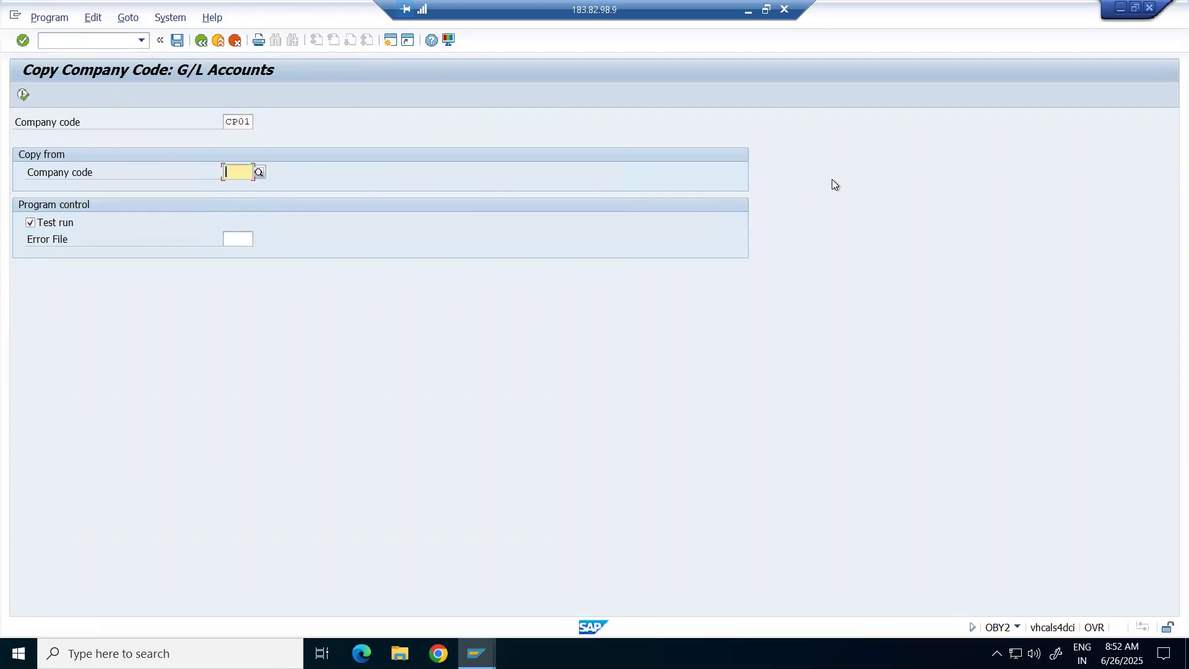
click(258, 174)
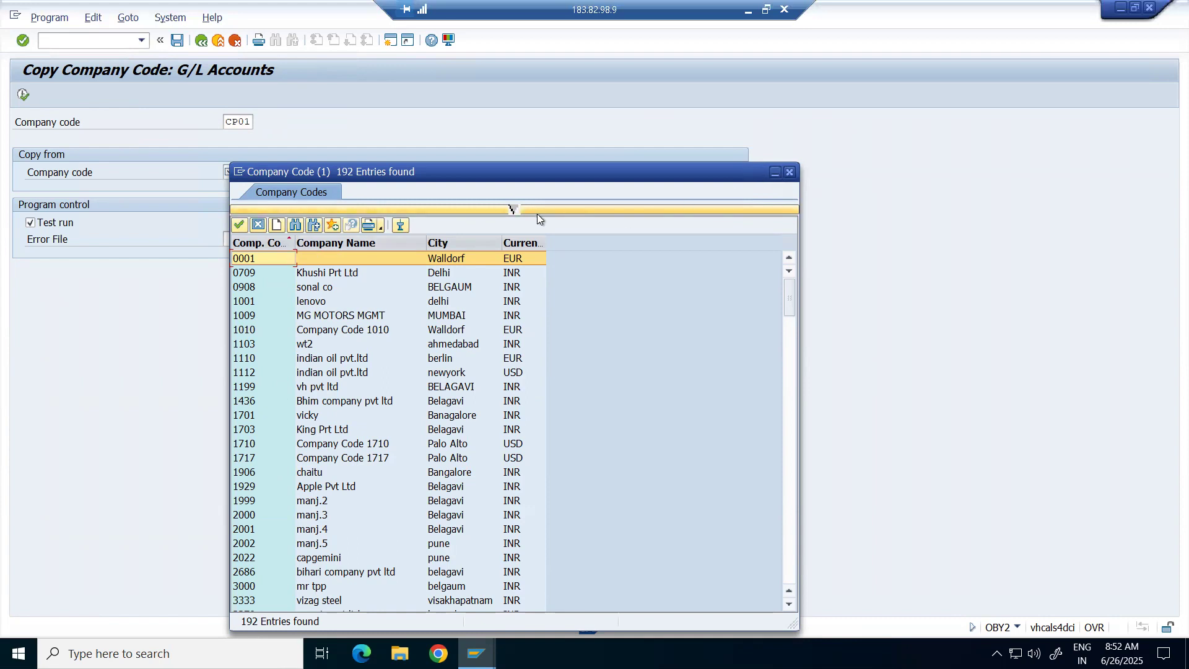
click(512, 209)
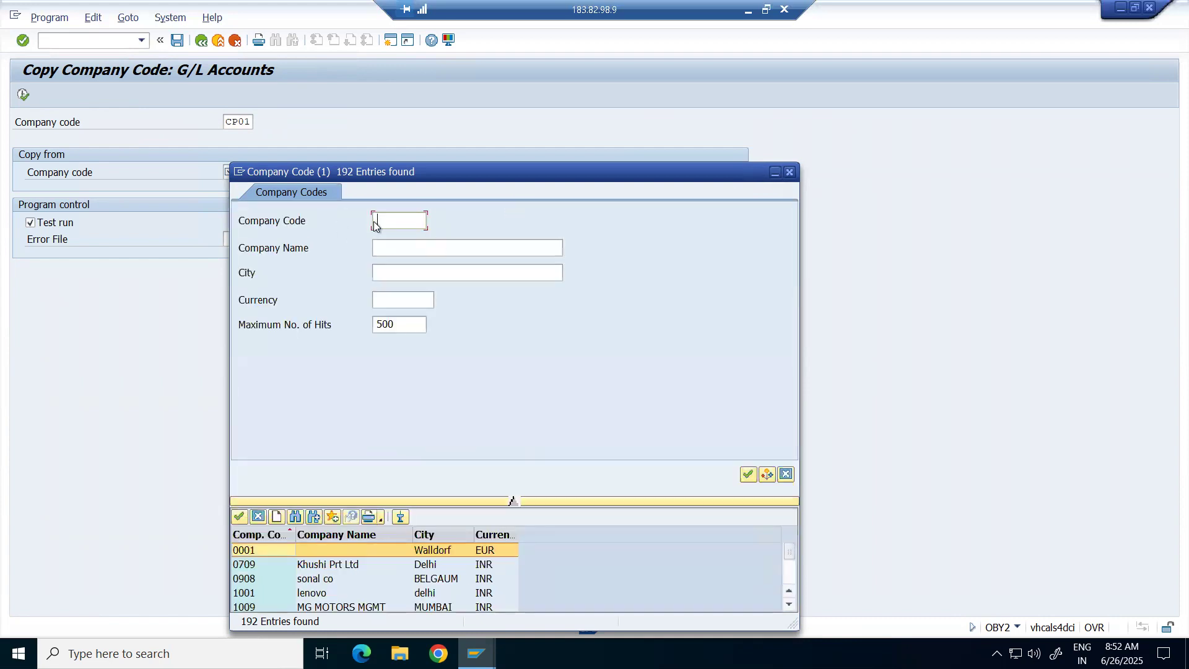
text(in01)
key(Return)
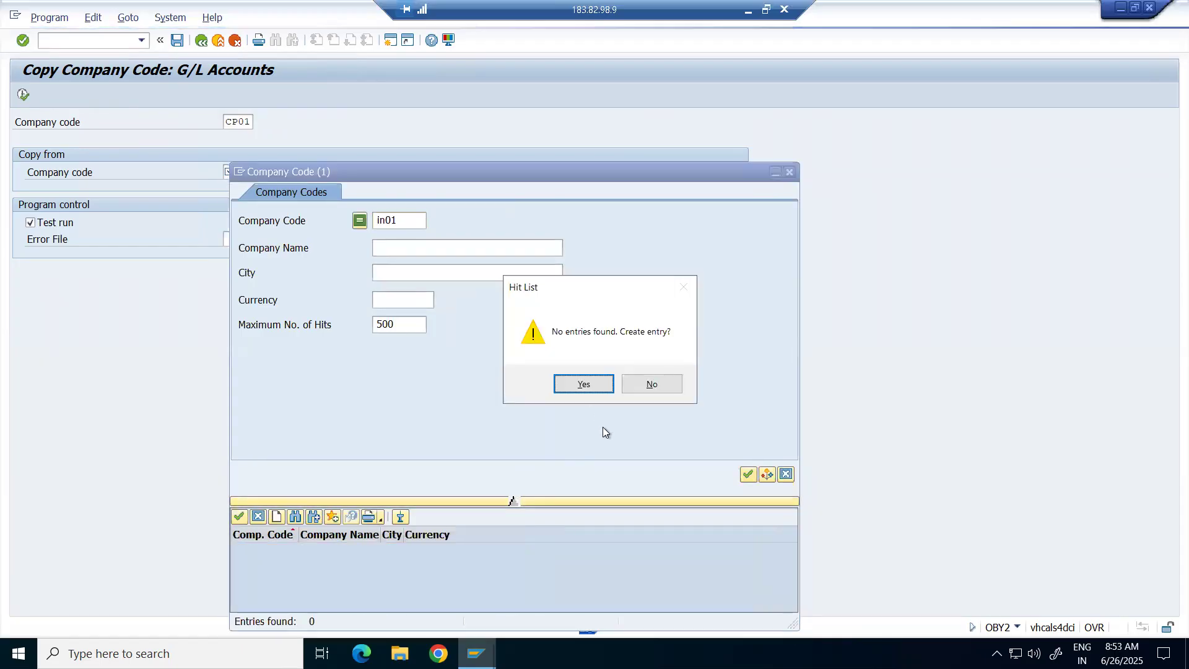
click(672, 386)
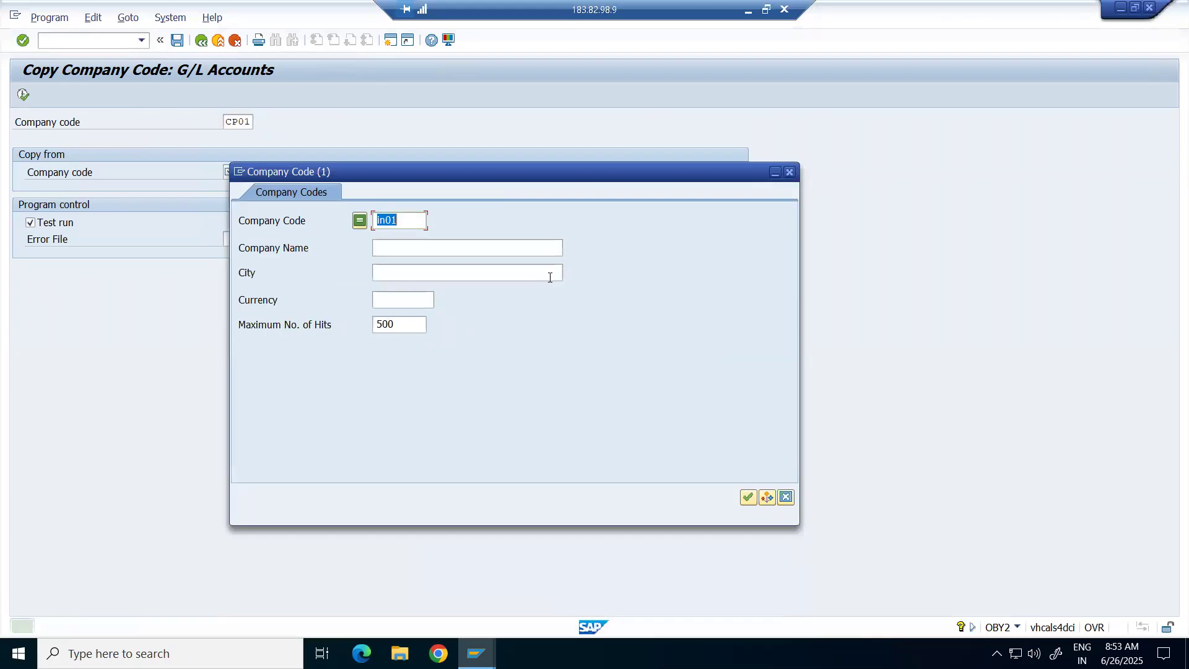
click(400, 327)
key(BackSpace)
key(BackSpace)
key(BackSpace)
click(793, 175)
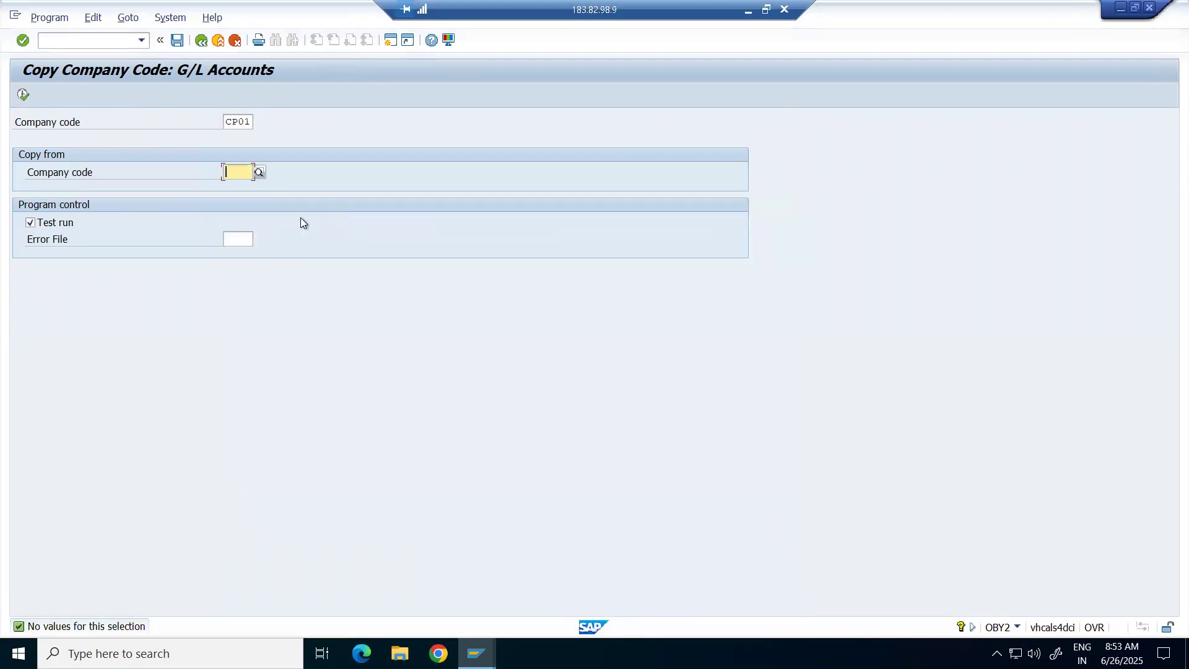
Browse the full list of company codes for a suitable source to copy from, and close it without choosing one.
key(F4)
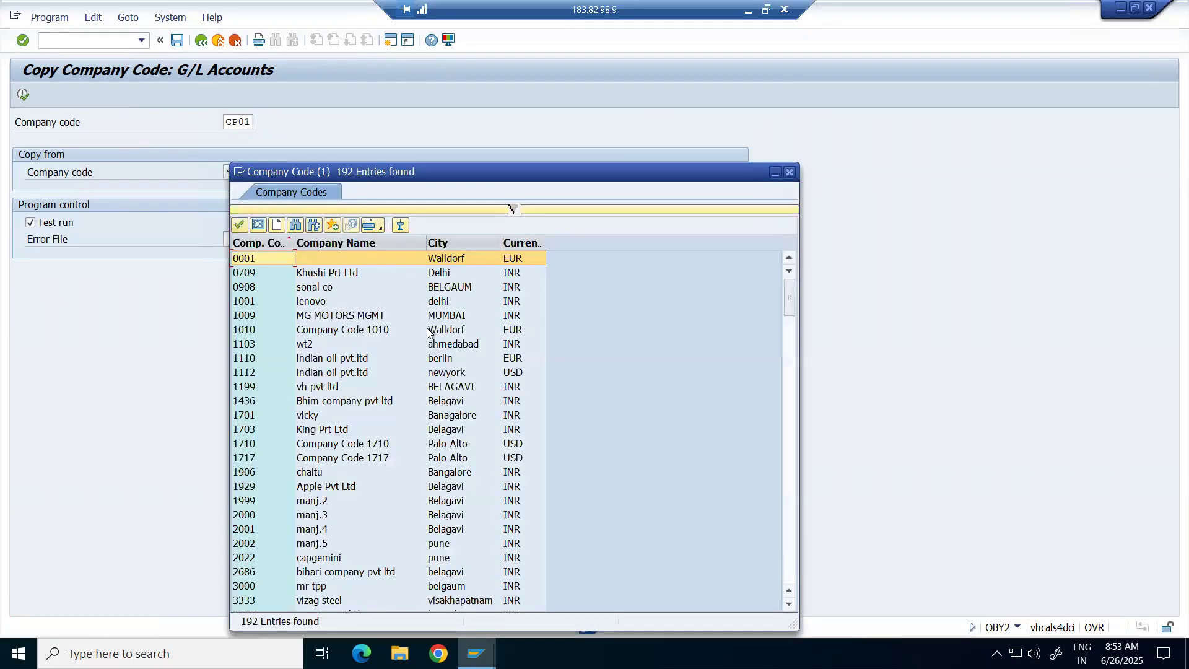
click(370, 446)
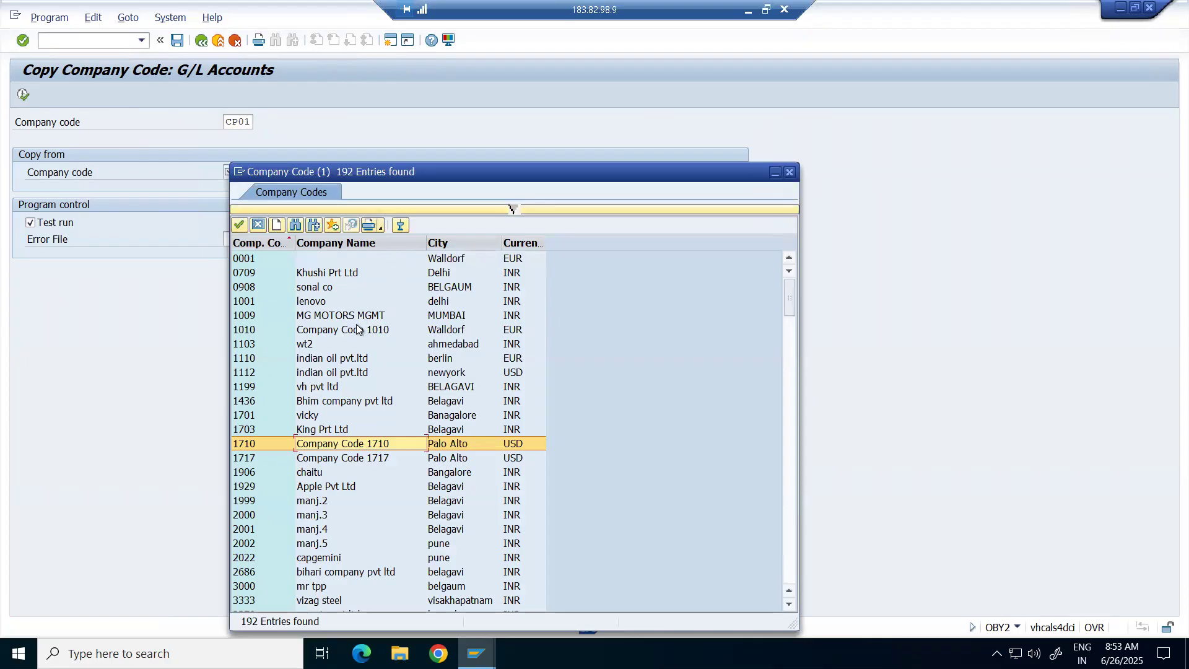
click(426, 301)
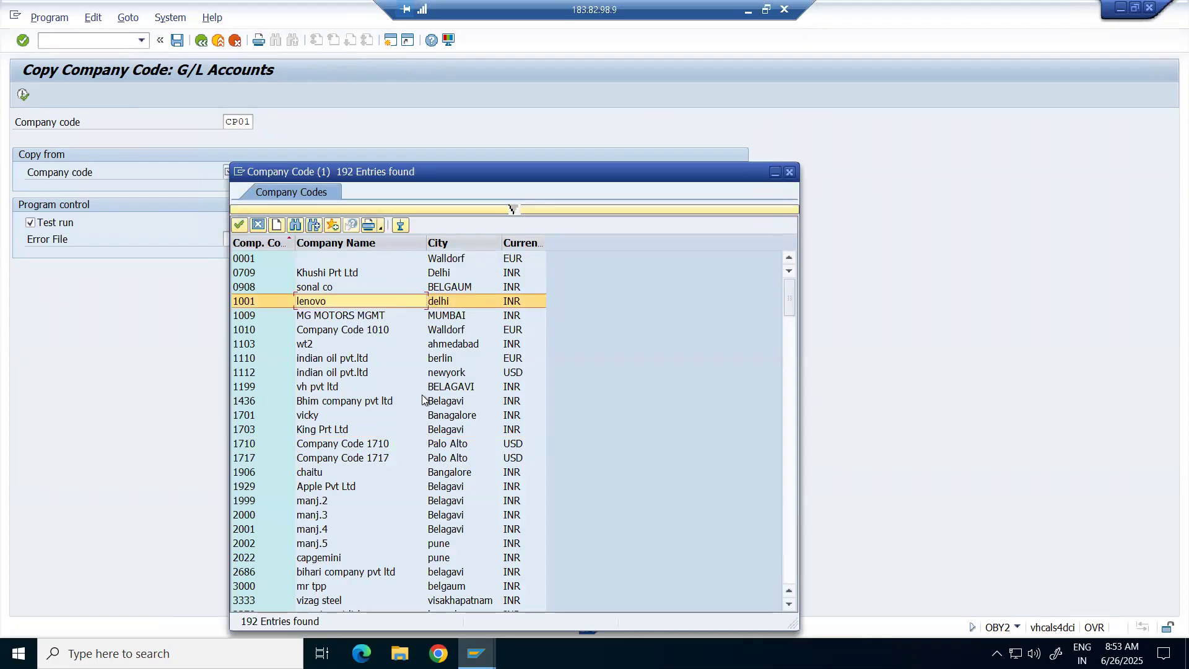
scroll(423, 399, down, 2)
scroll(421, 415, down, 3)
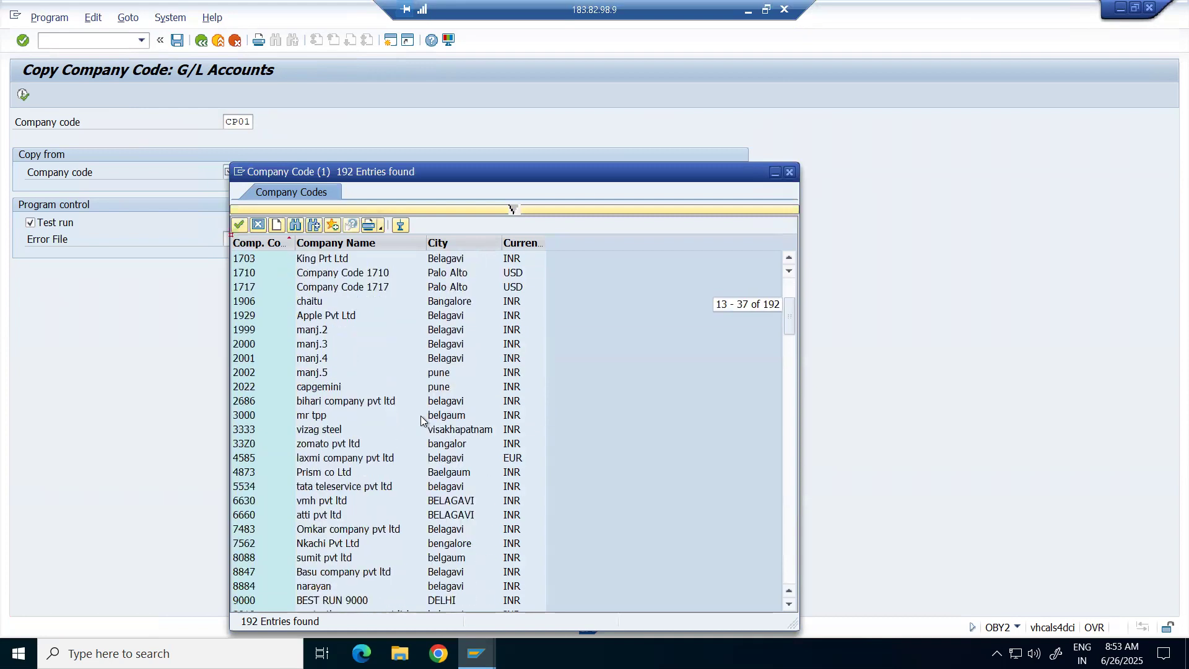
scroll(421, 415, down, 2)
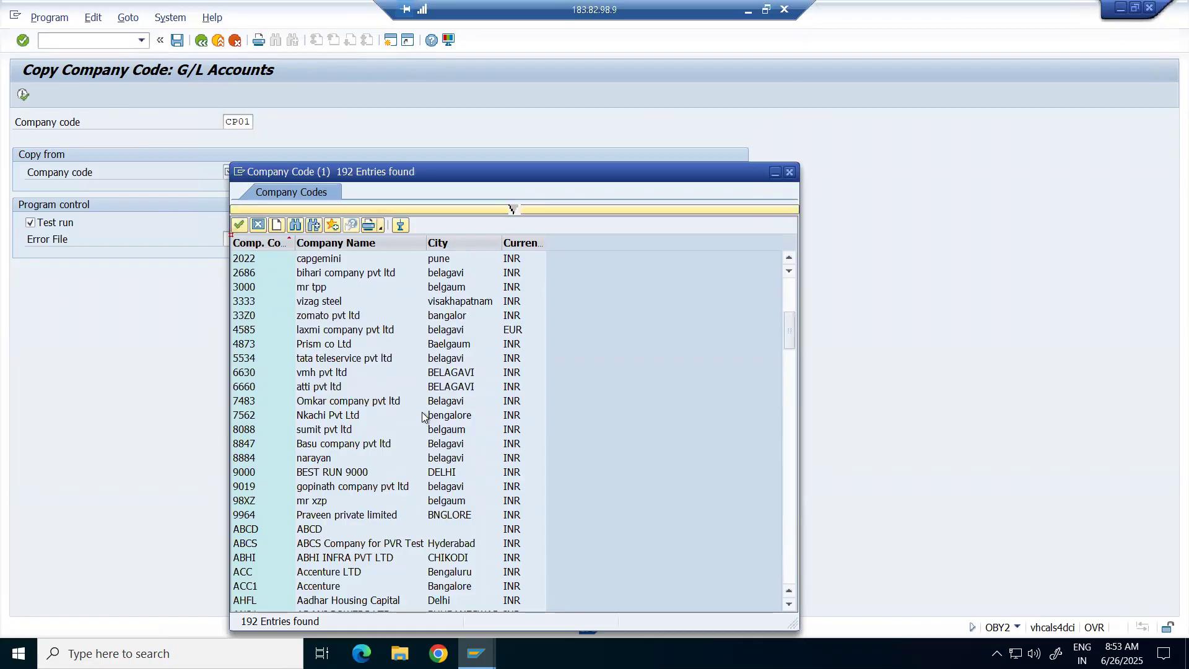
scroll(423, 416, down, 10)
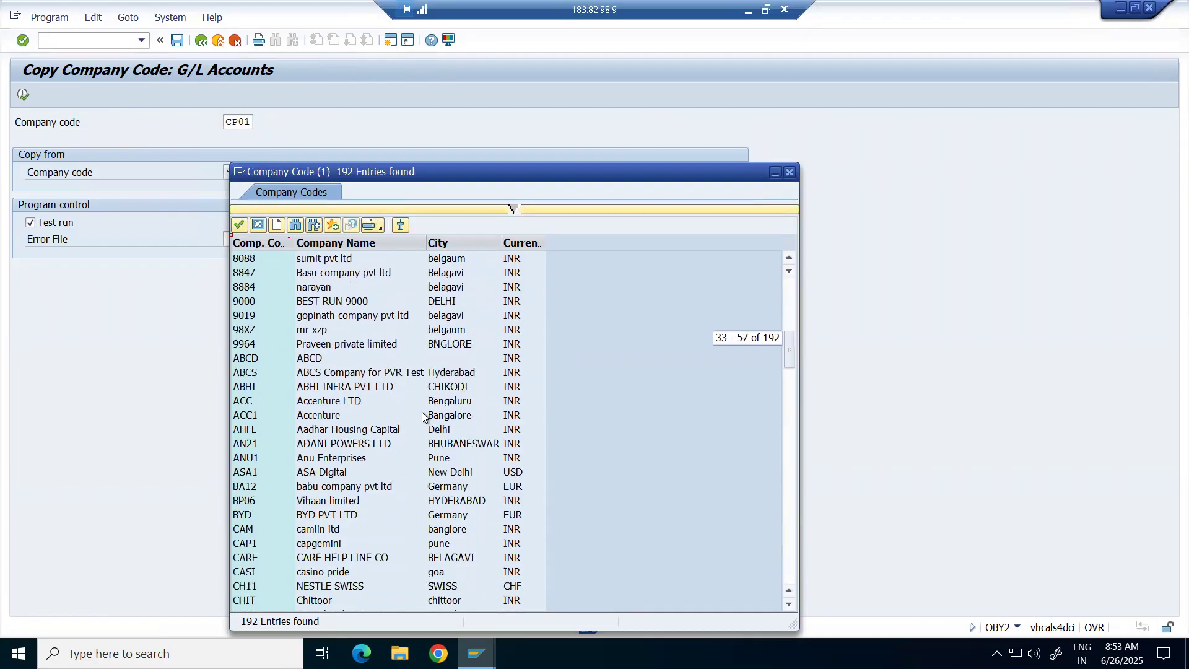
scroll(424, 415, down, 19)
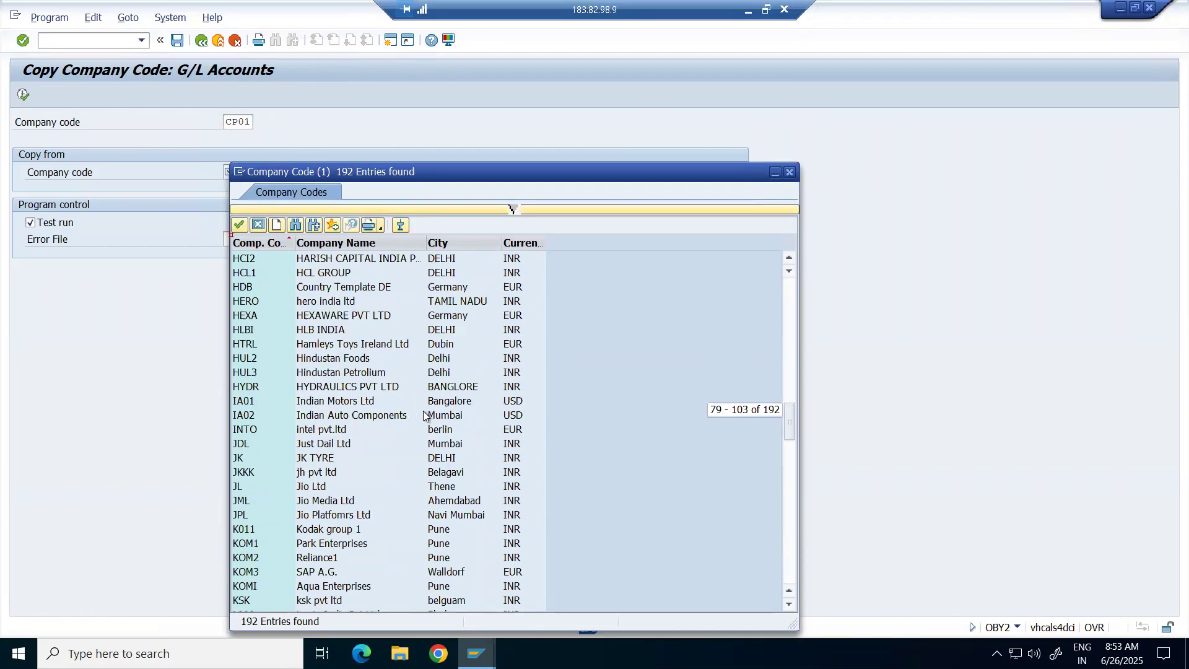
scroll(431, 411, down, 10)
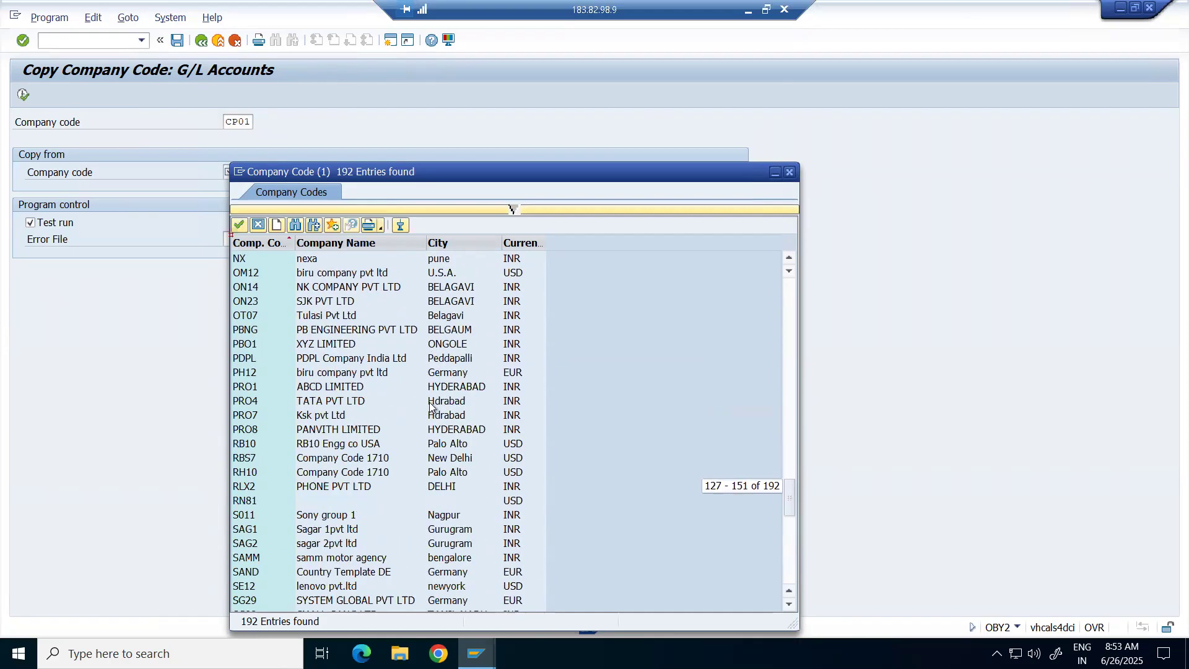
scroll(441, 413, down, 10)
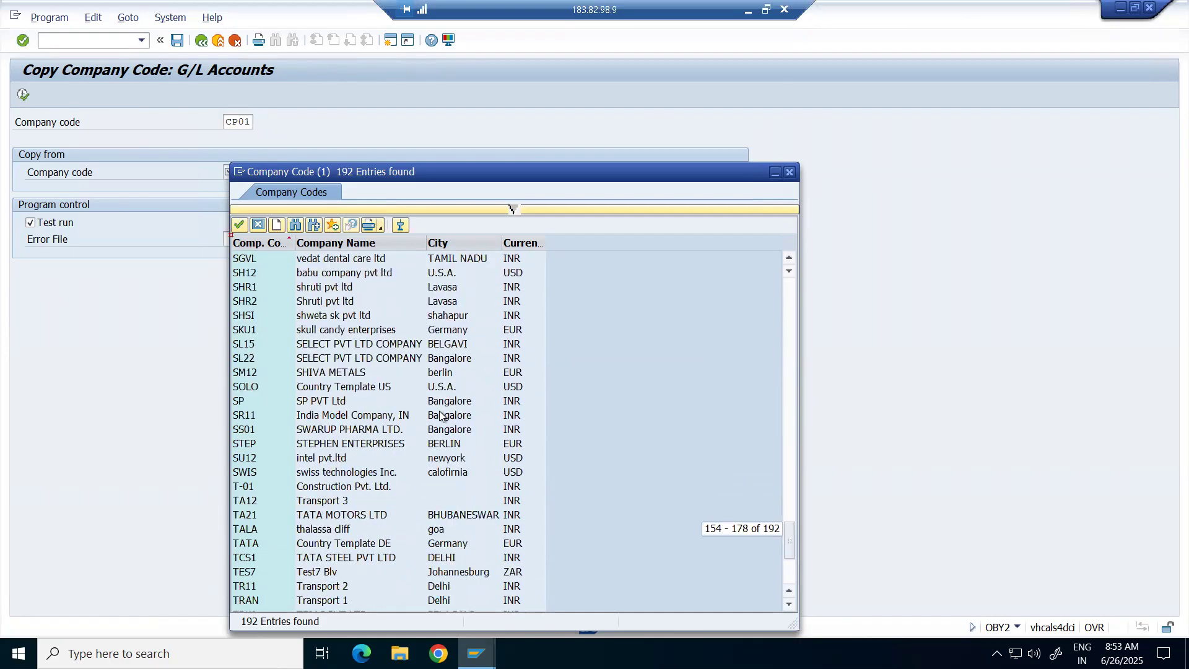
scroll(442, 414, up, 6)
scroll(442, 415, up, 20)
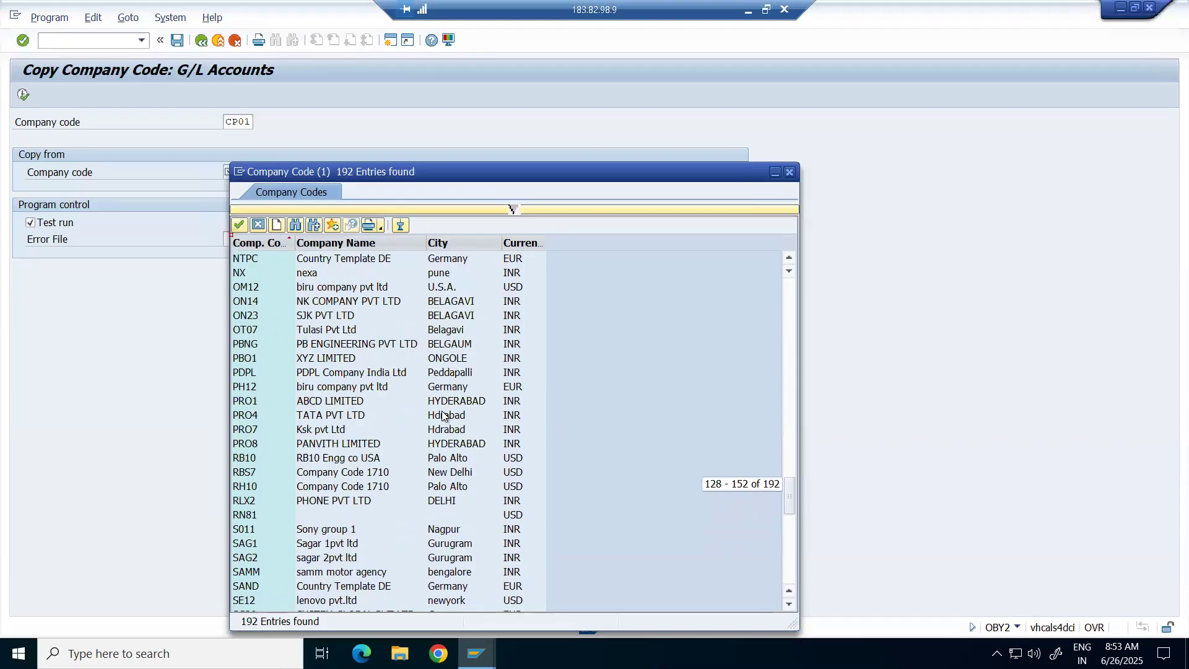
scroll(442, 415, up, 11)
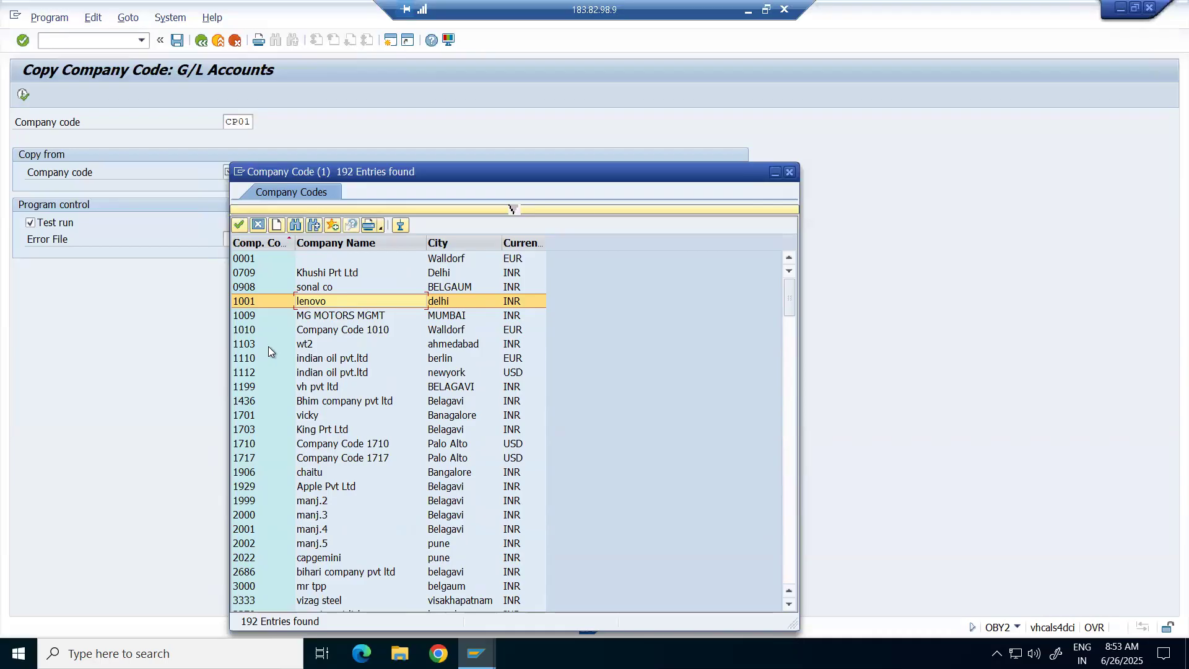
click(790, 173)
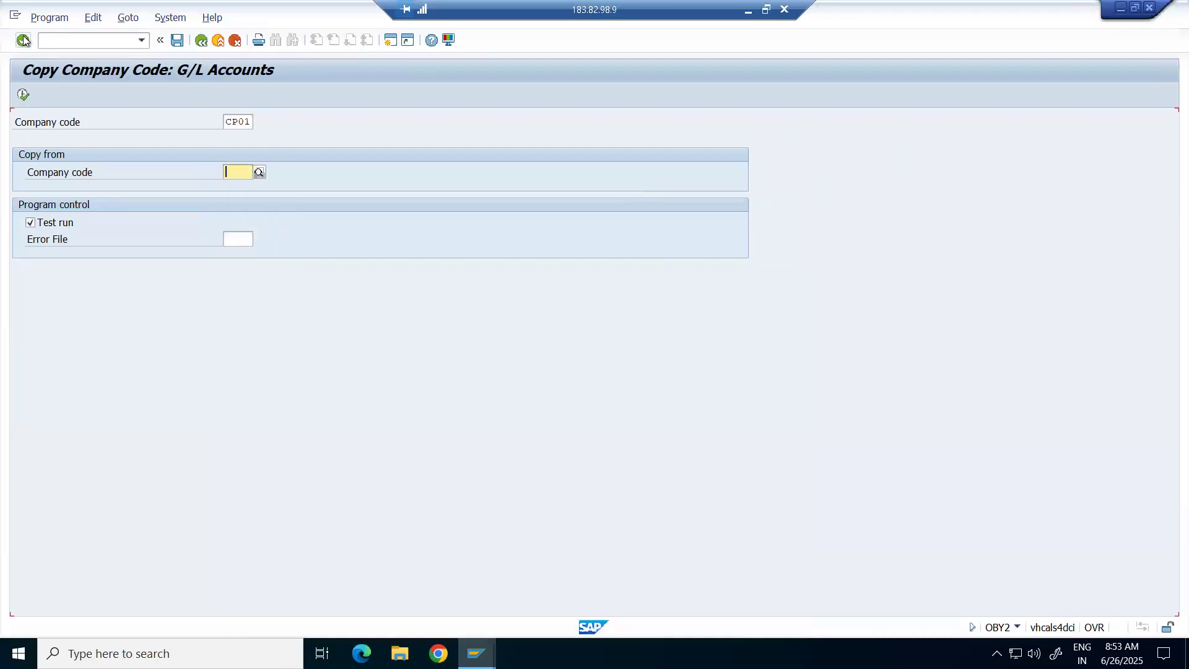
Open SE16N in a new session and load the billing document header table VBRK.
click(89, 42)
text(/ose16n)
key(Return)
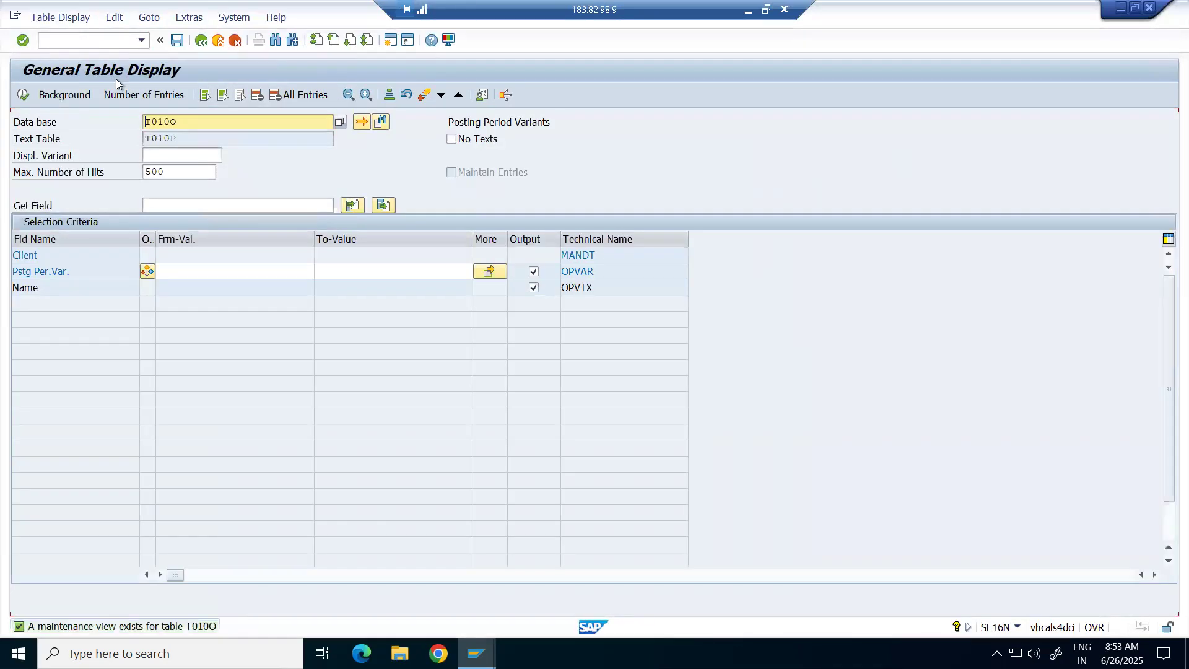
key(BackSpace)
key(BackSpace)
key(BackSpace)
key(BackSpace)
key(BackSpace)
text(vbrk)
key(Return)
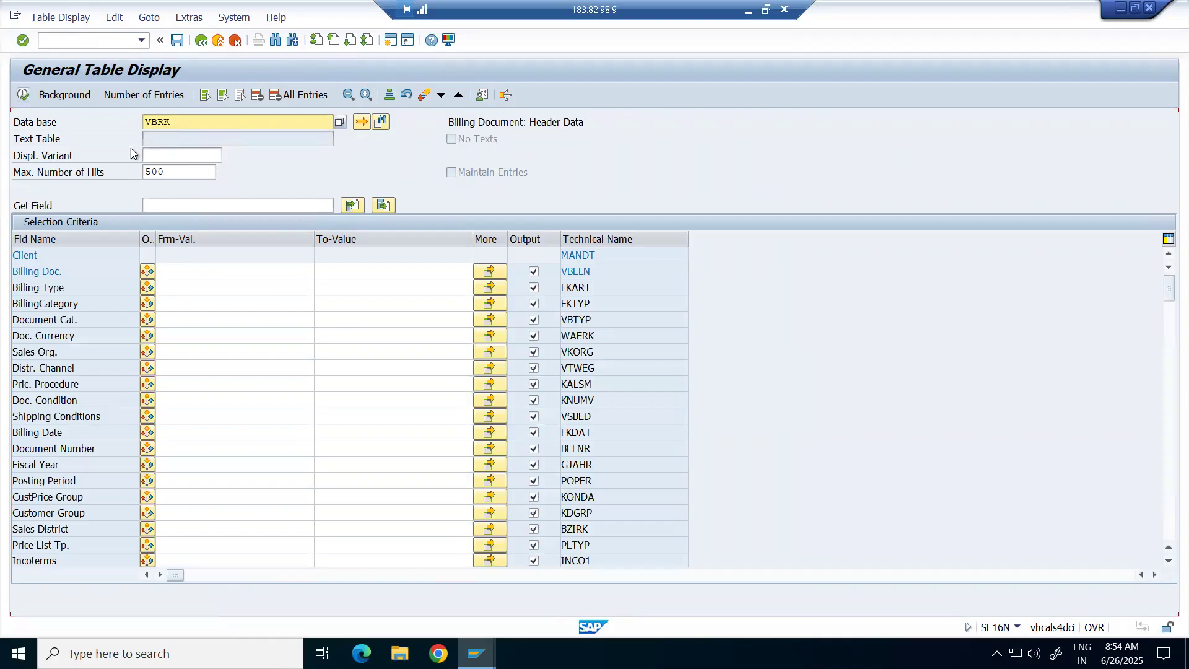
Clear the maximum number of hits, check the number of VBRK entries, and display them all.
click(195, 179)
key(BackSpace)
key(BackSpace)
key(BackSpace)
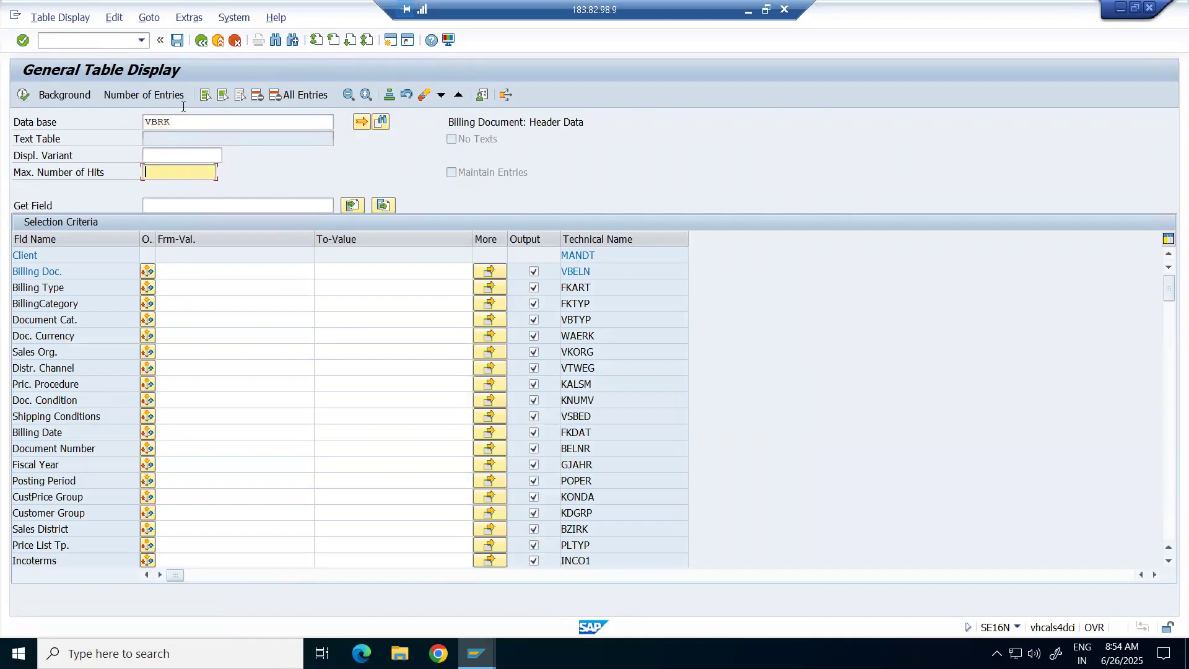
click(159, 94)
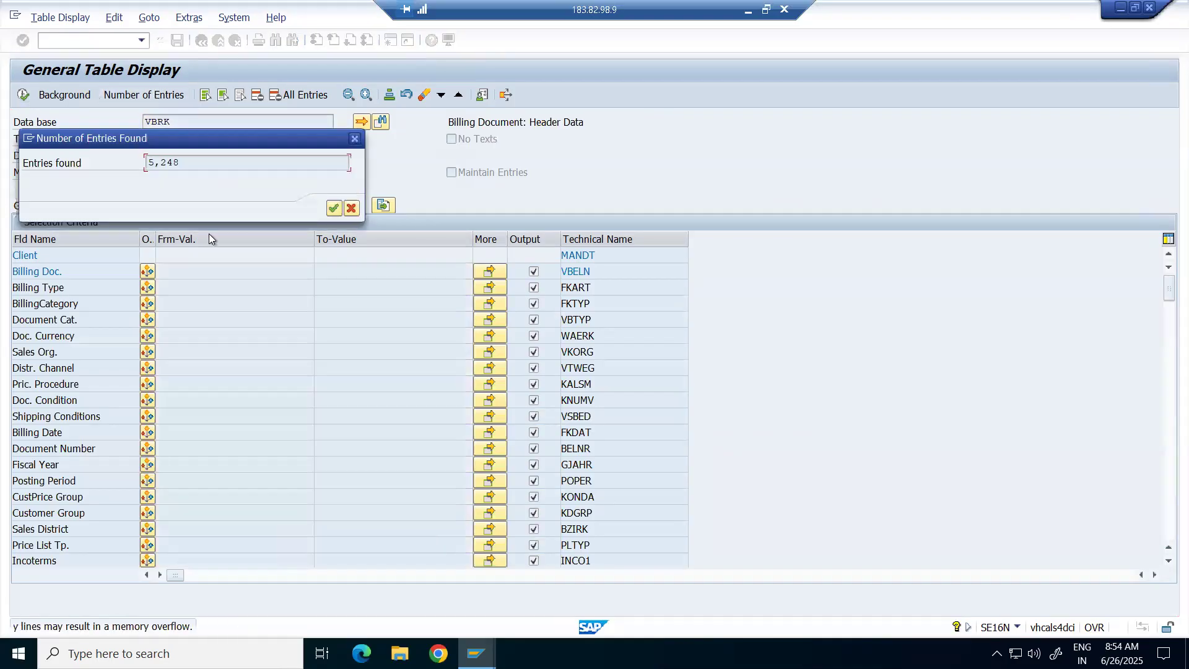
click(335, 210)
click(23, 94)
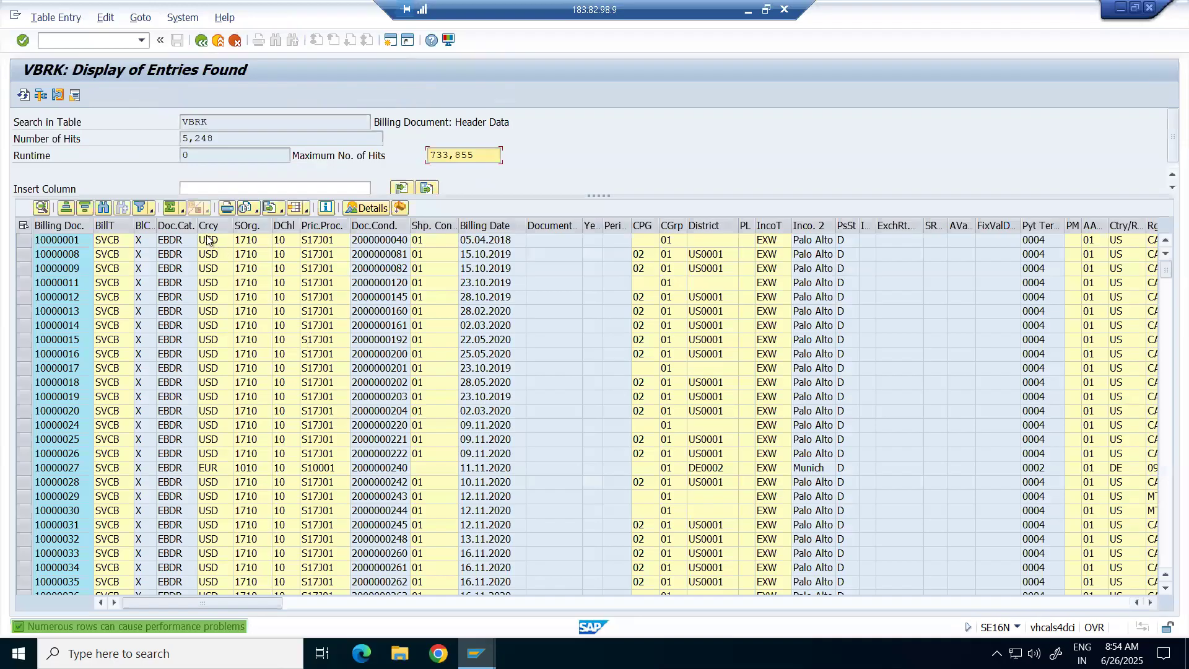
Filter the VBRK entries on the document currency column for "inr".
click(208, 224)
click(139, 207)
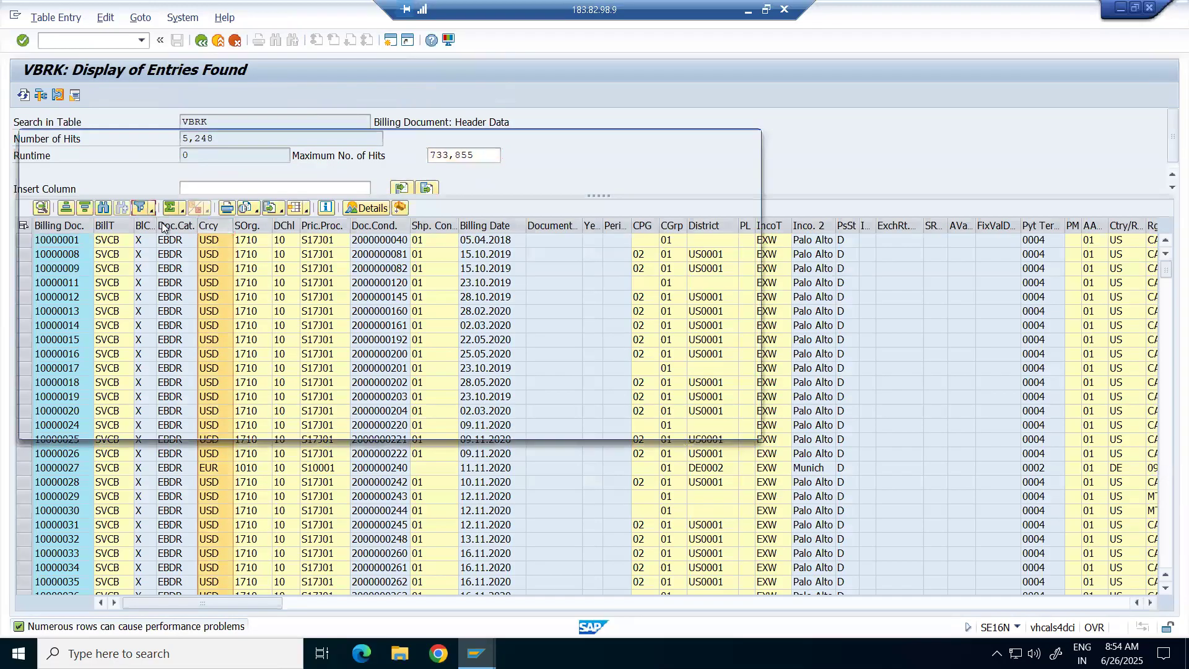
text(inr)
key(Return)
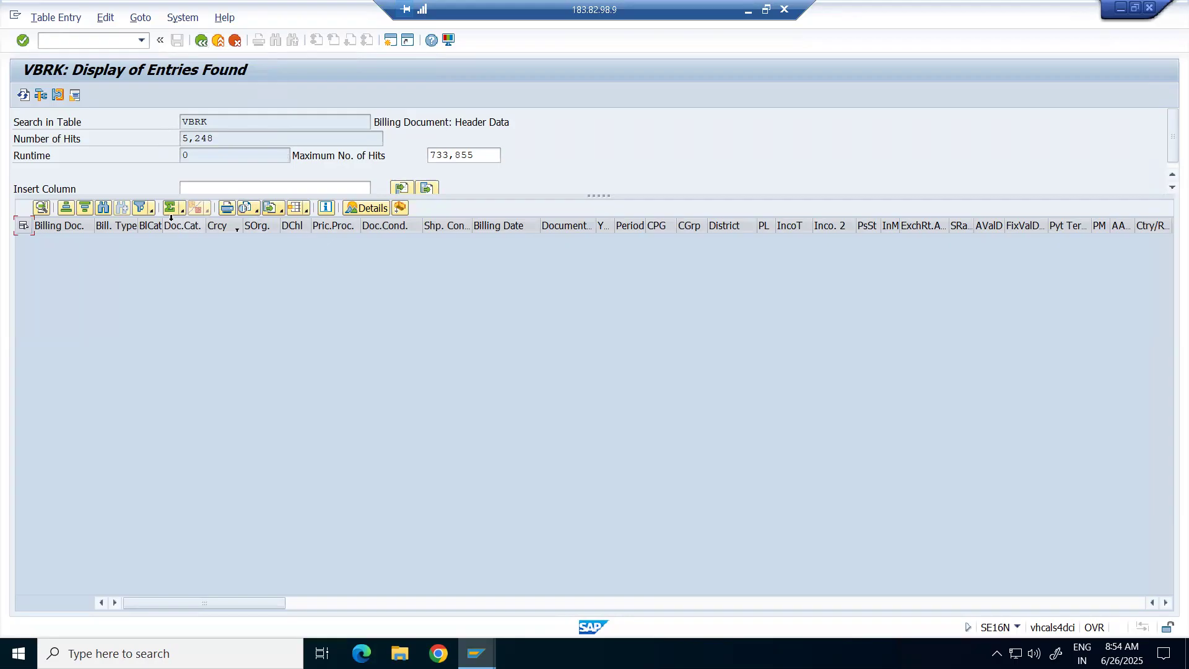
Delete the currency filter on the VBRK entries and filter them on billing type F2.
click(151, 210)
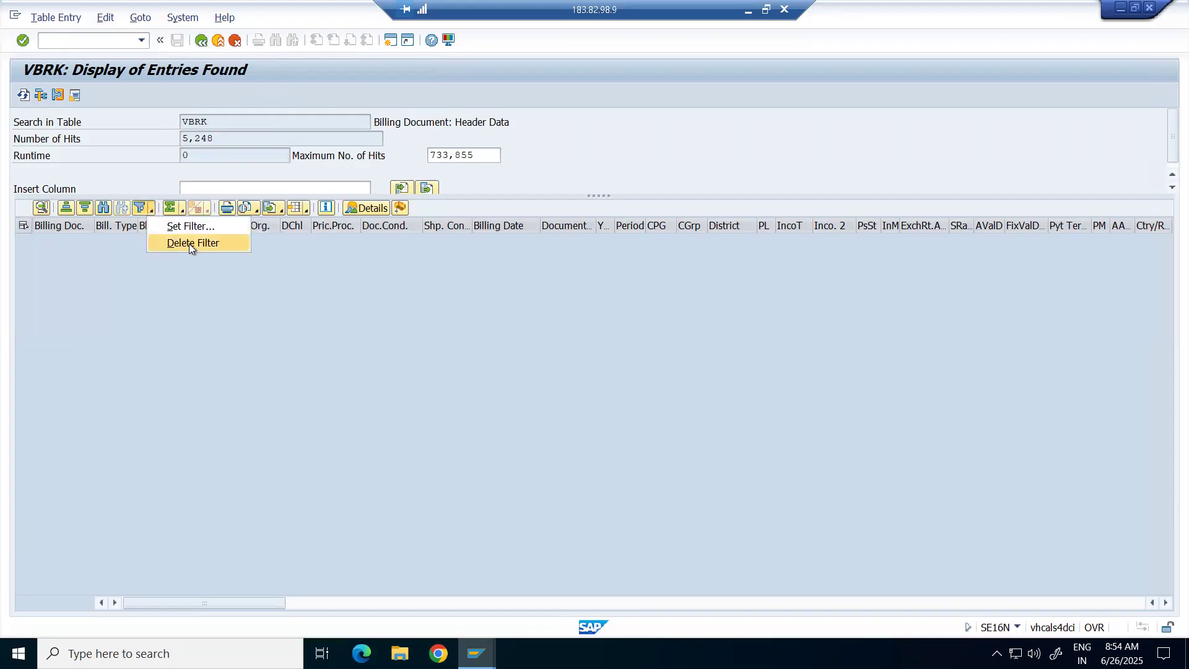
click(188, 243)
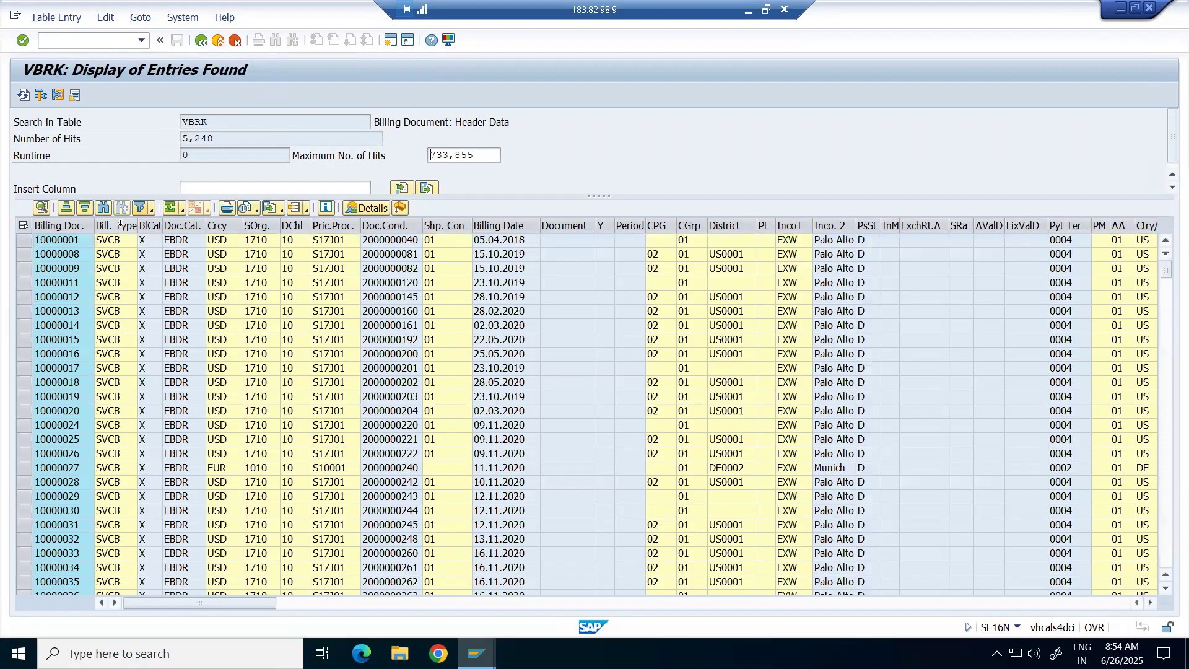
click(140, 207)
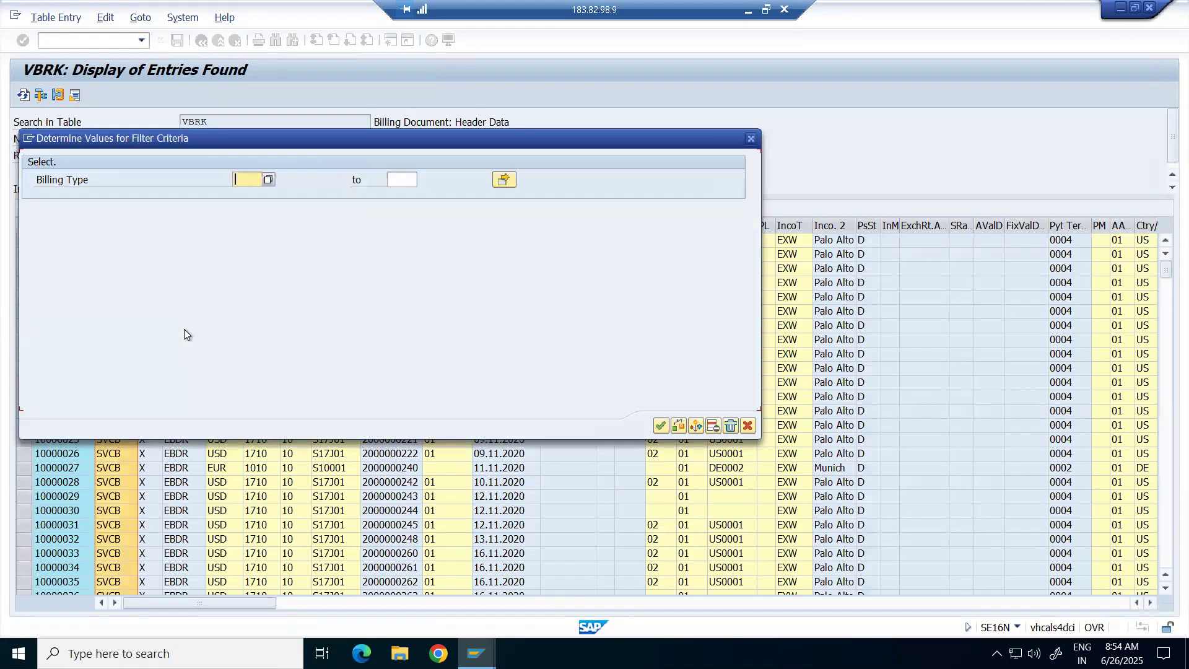
text(SVCB)
key(Return)
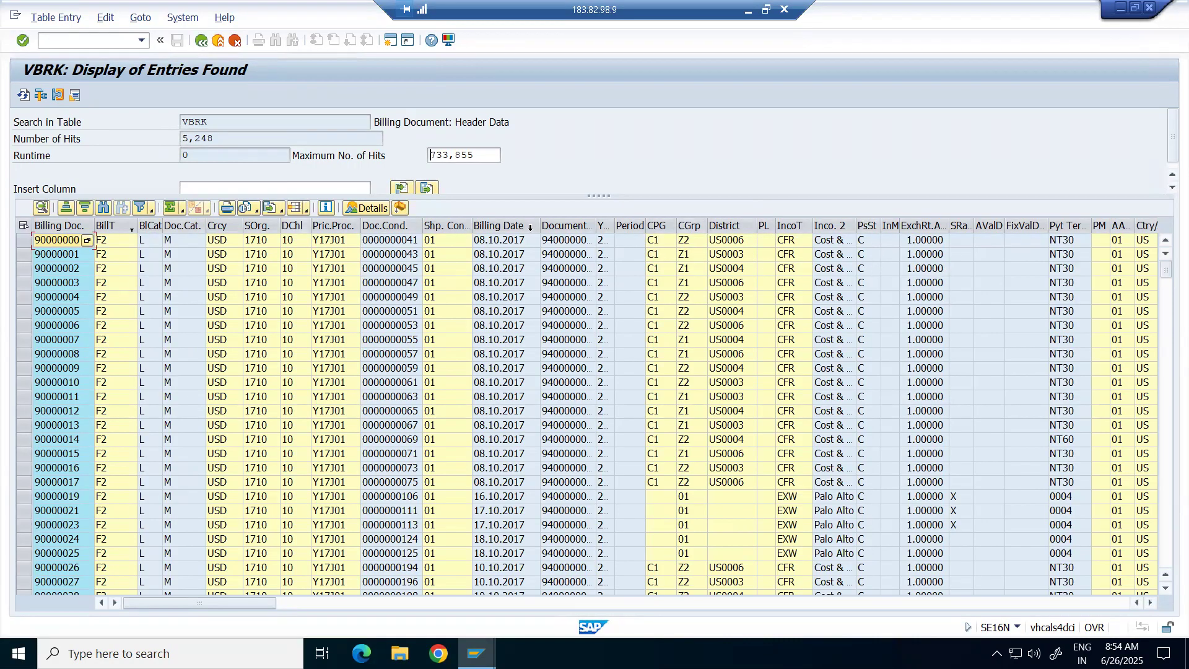
Sort the filtered VBRK entries by billing date in descending order and select billing document 90004869.
click(519, 226)
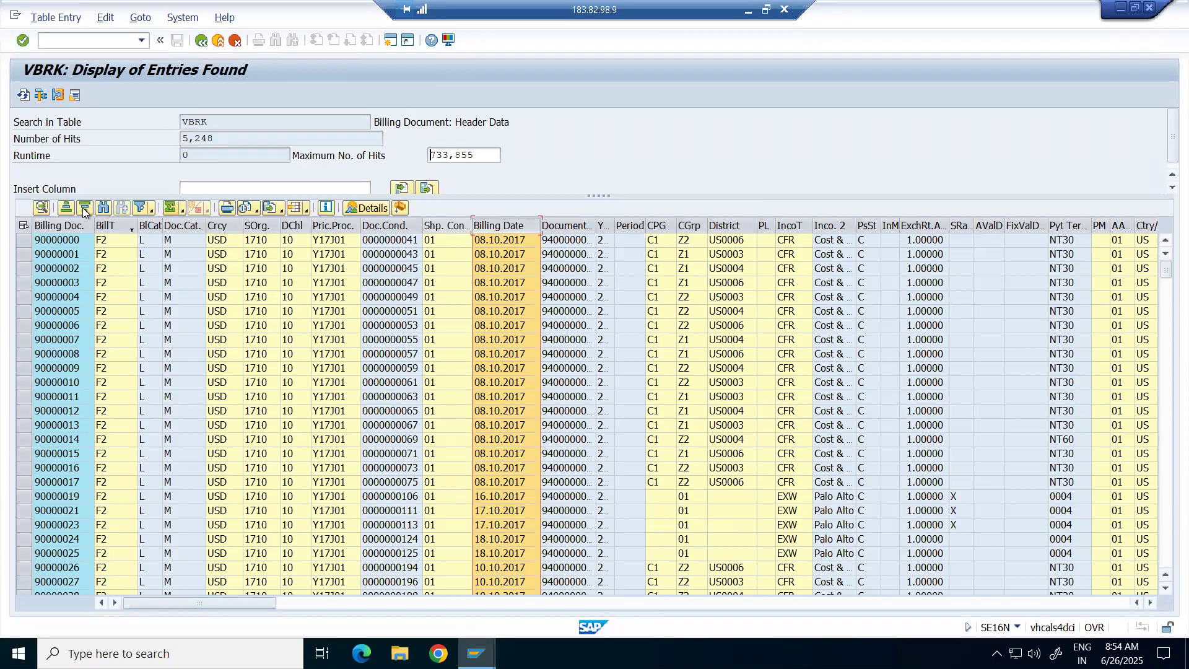
scroll(650, 288, down, 10)
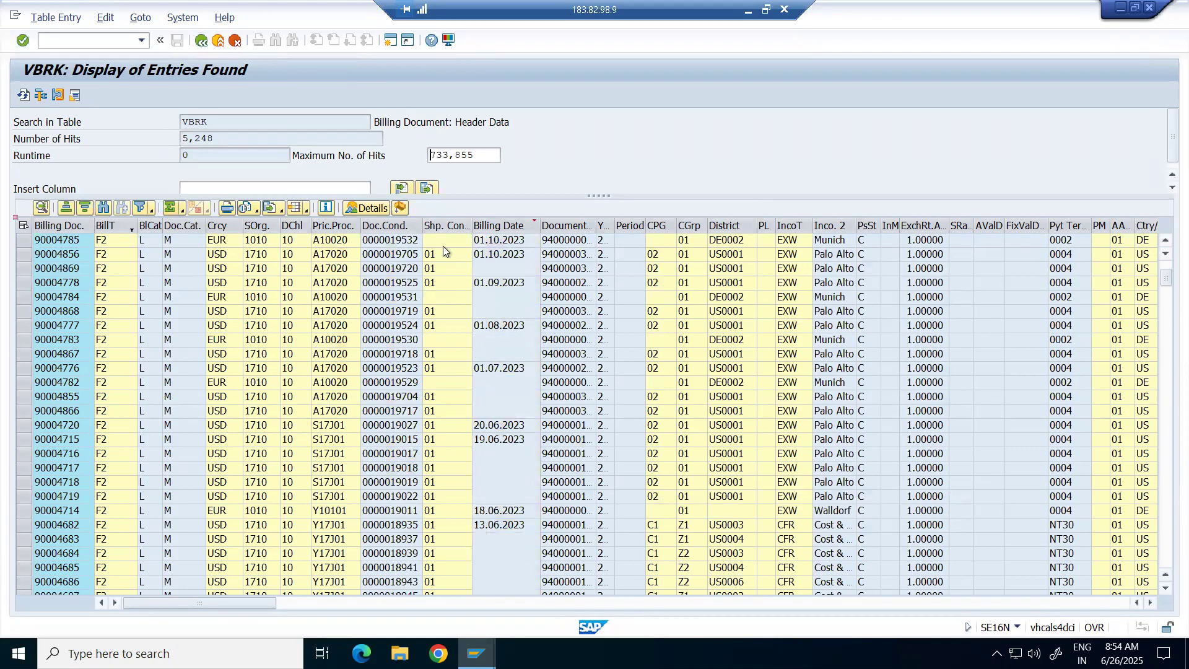
click(62, 269)
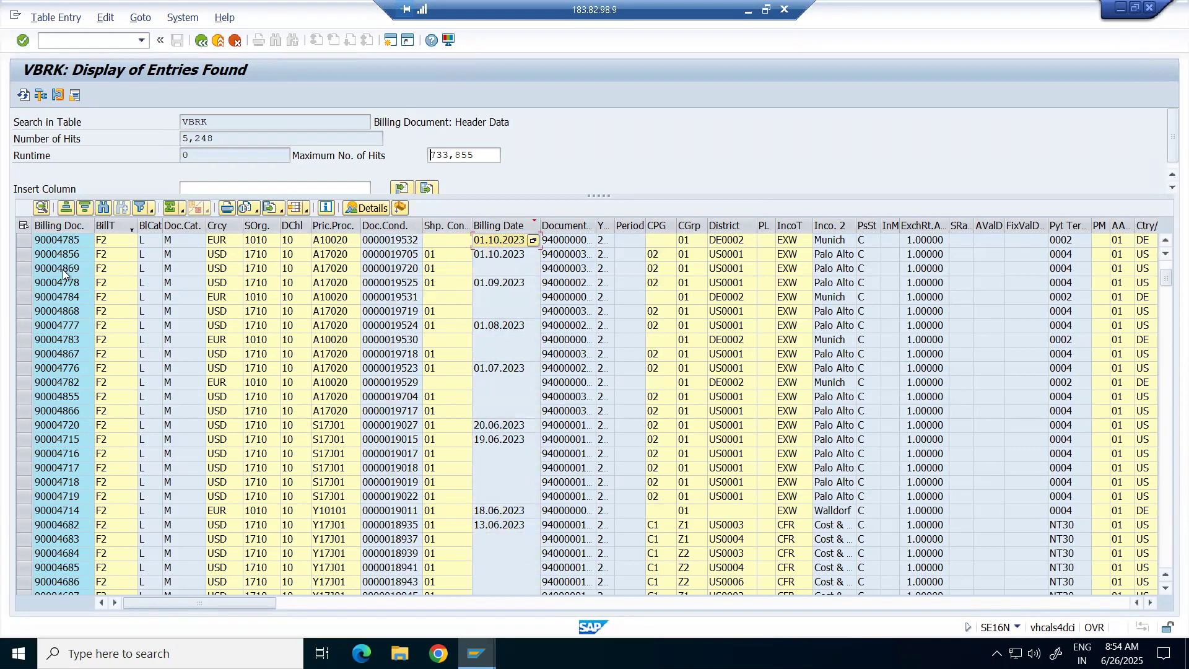
Open VF03 in a new session and display billing document 90004869 with its items.
click(72, 39)
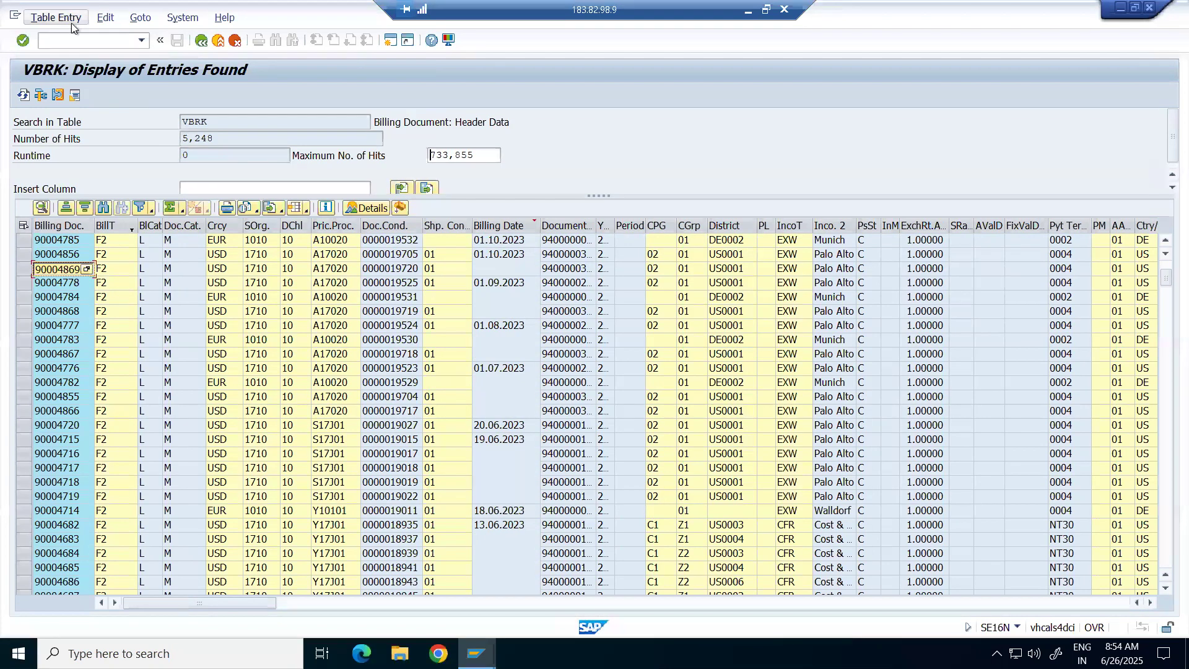
text(/nse16n)
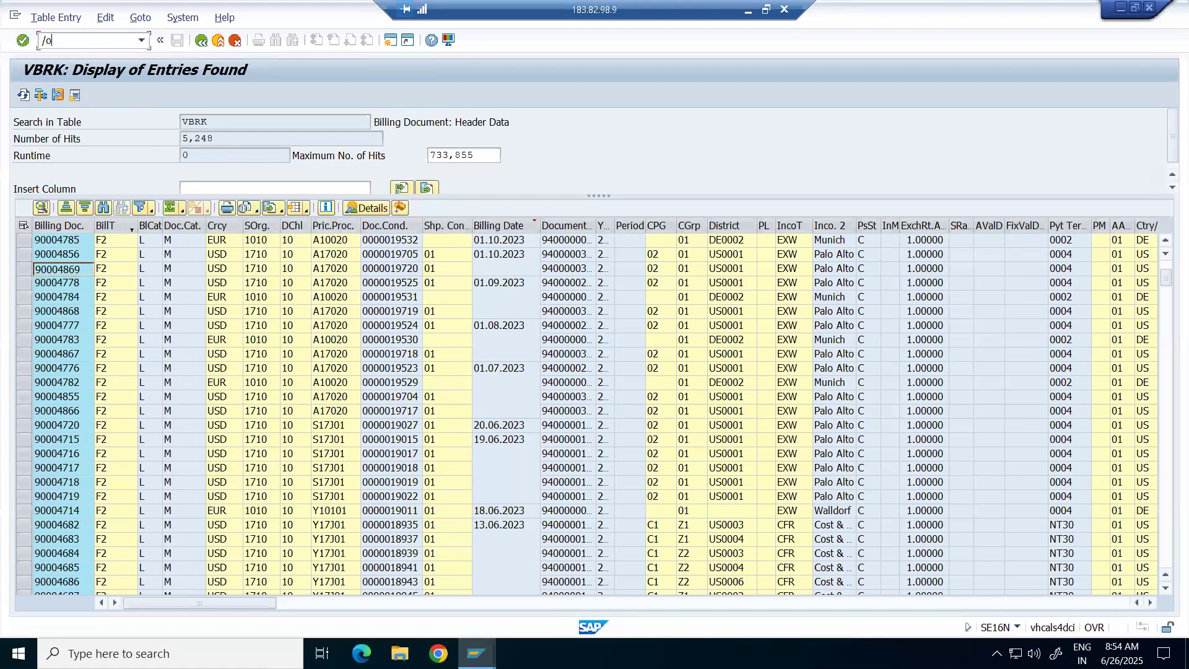
key(Return)
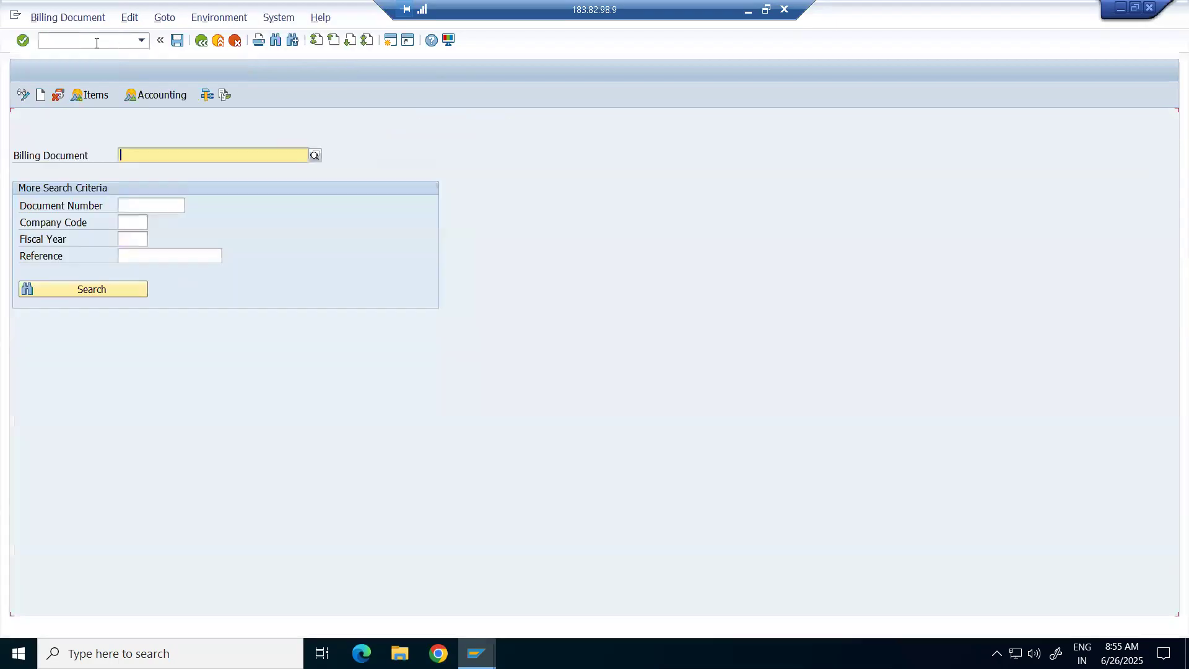
text(90004869)
key(Return)
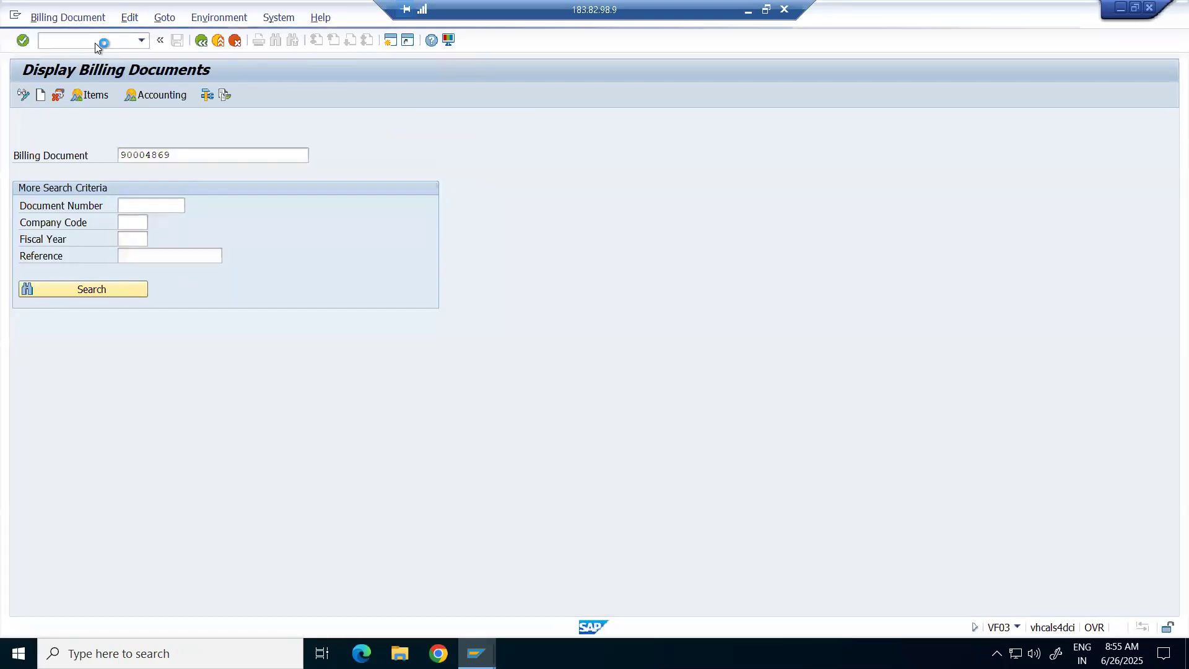
click(25, 96)
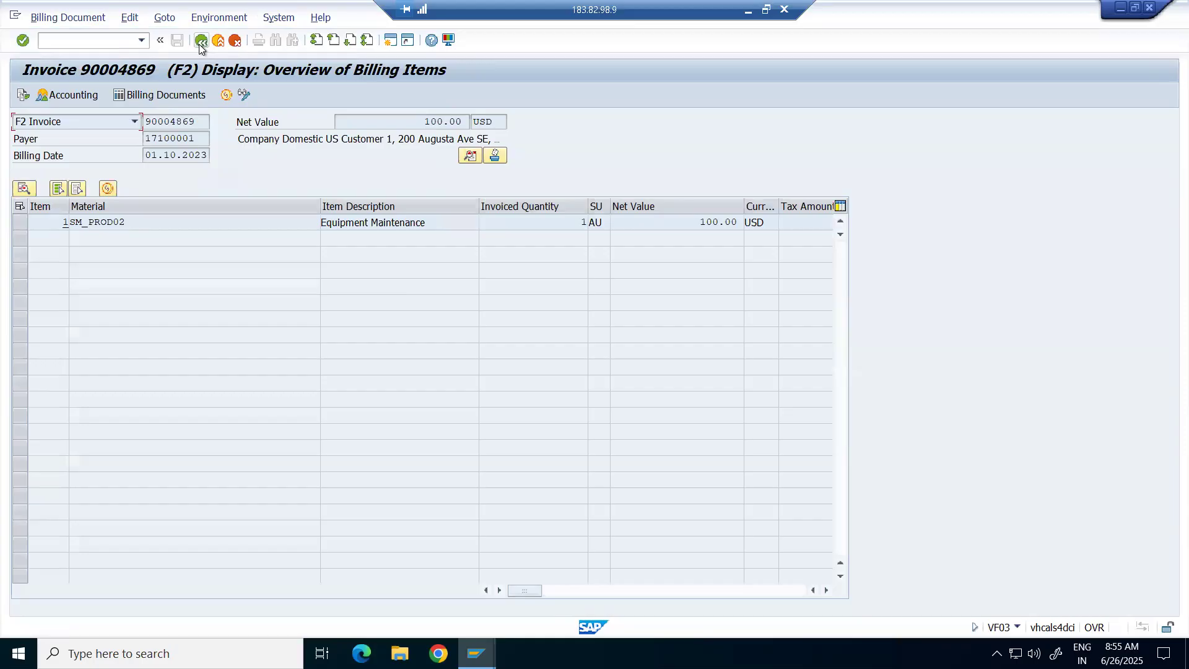
click(199, 40)
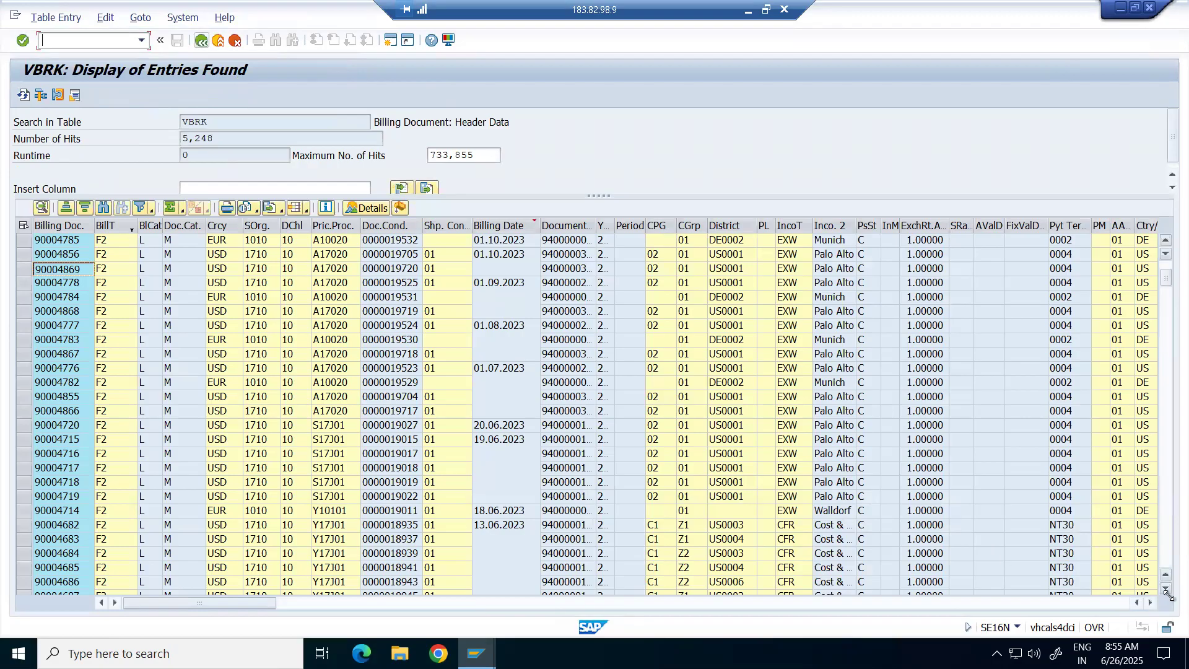
Examine the company code, payer, sold-to party and currency columns of the VBRK entries, and look through the more recent billing documents.
click(1151, 603)
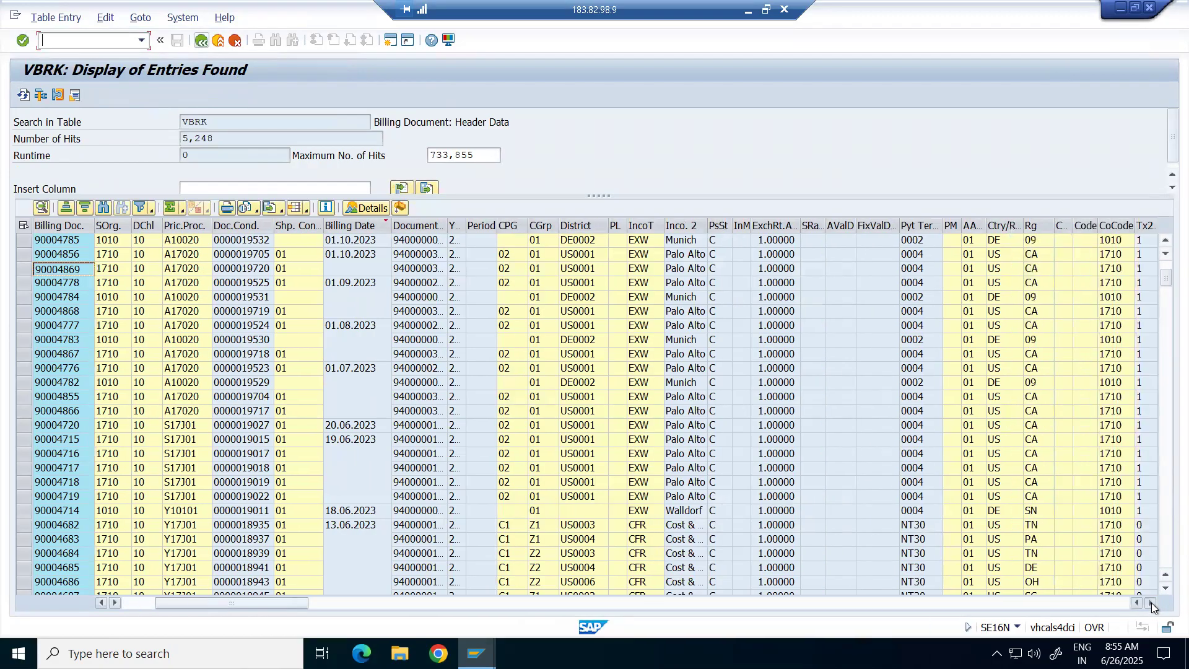
click(1150, 603)
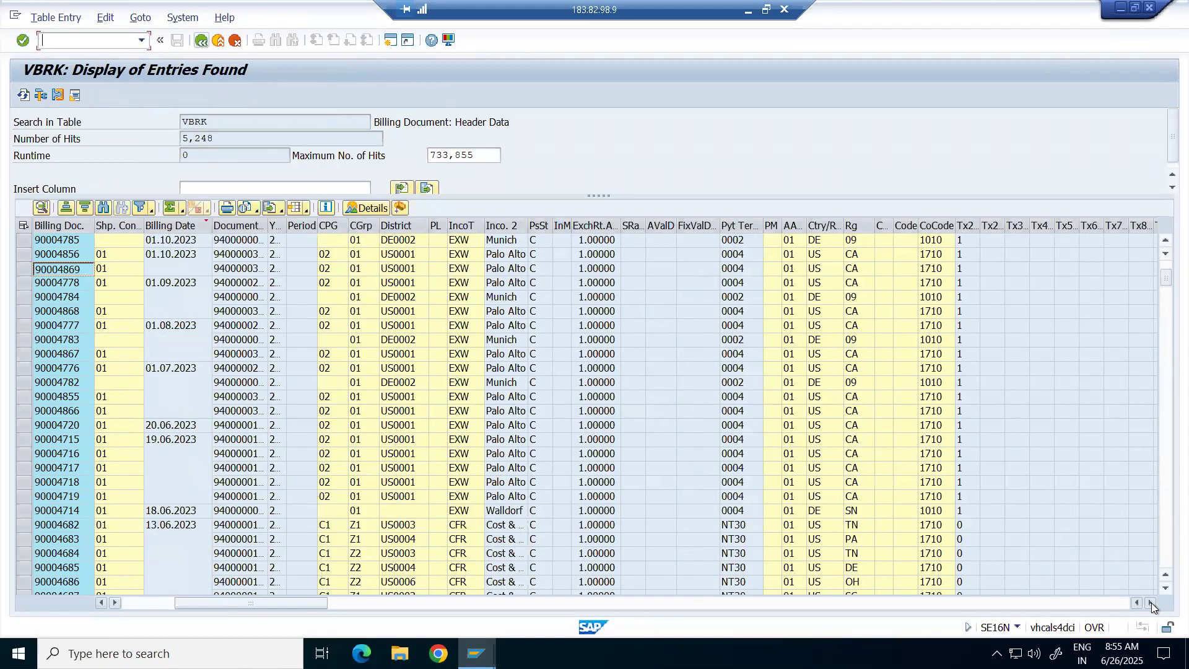
click(1150, 603)
click(1151, 603)
click(1151, 603)
click(1151, 603)
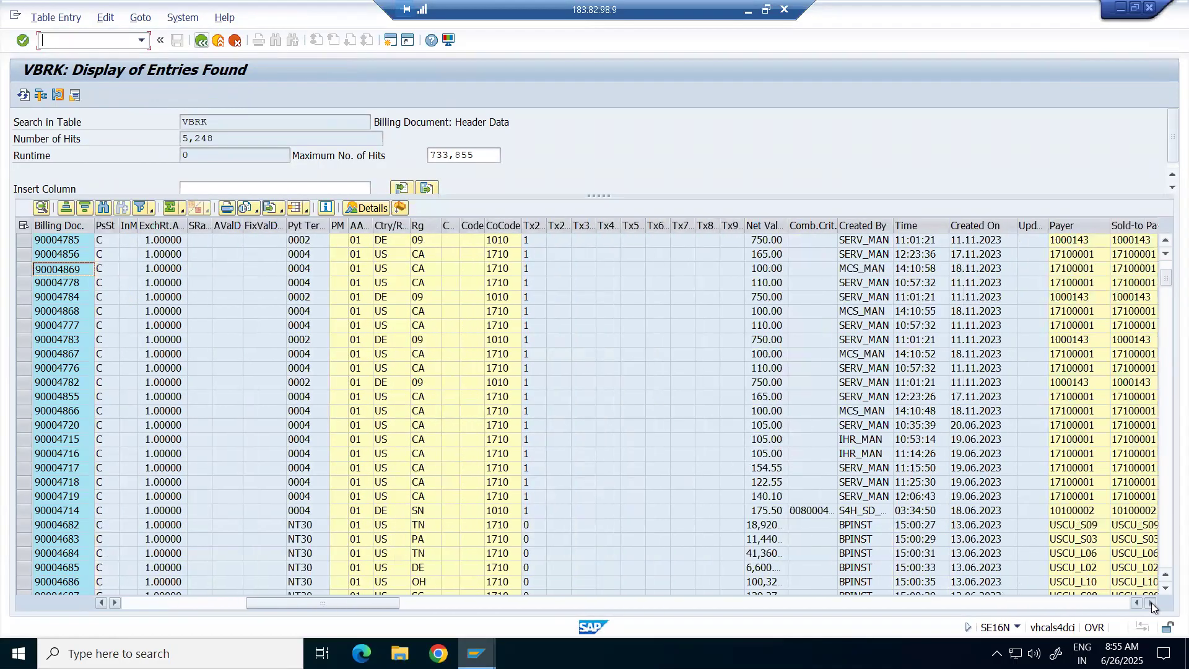
click(1150, 604)
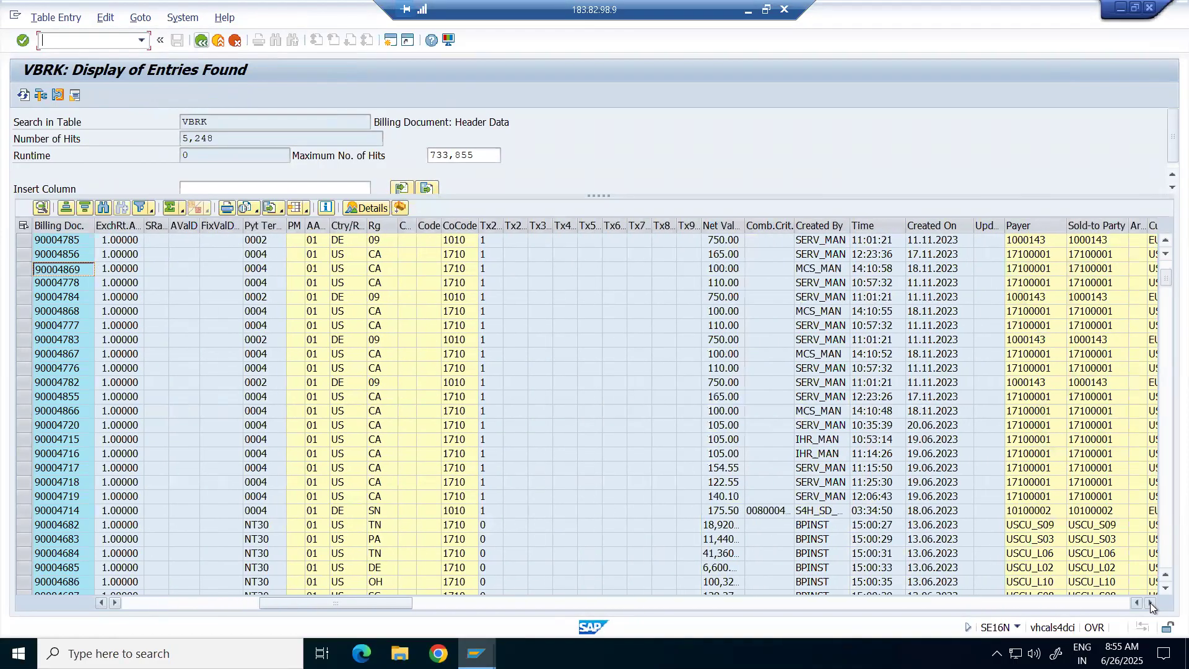
click(1151, 603)
click(1151, 603)
click(1150, 603)
click(1151, 603)
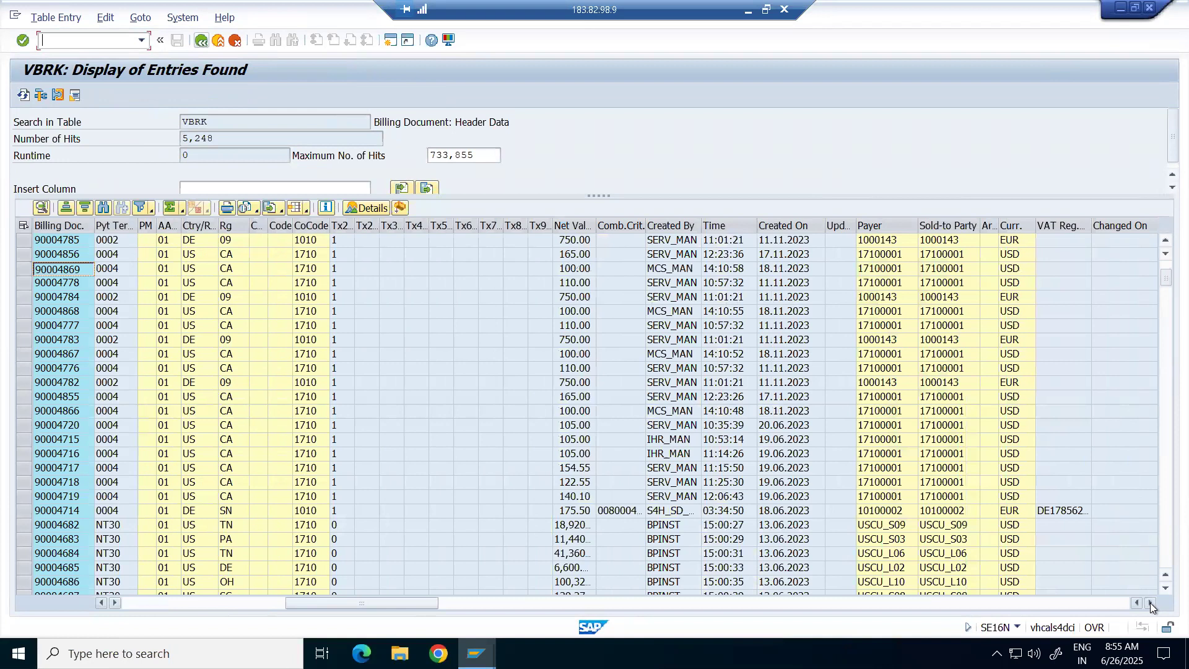
drag(381, 604, 223, 604)
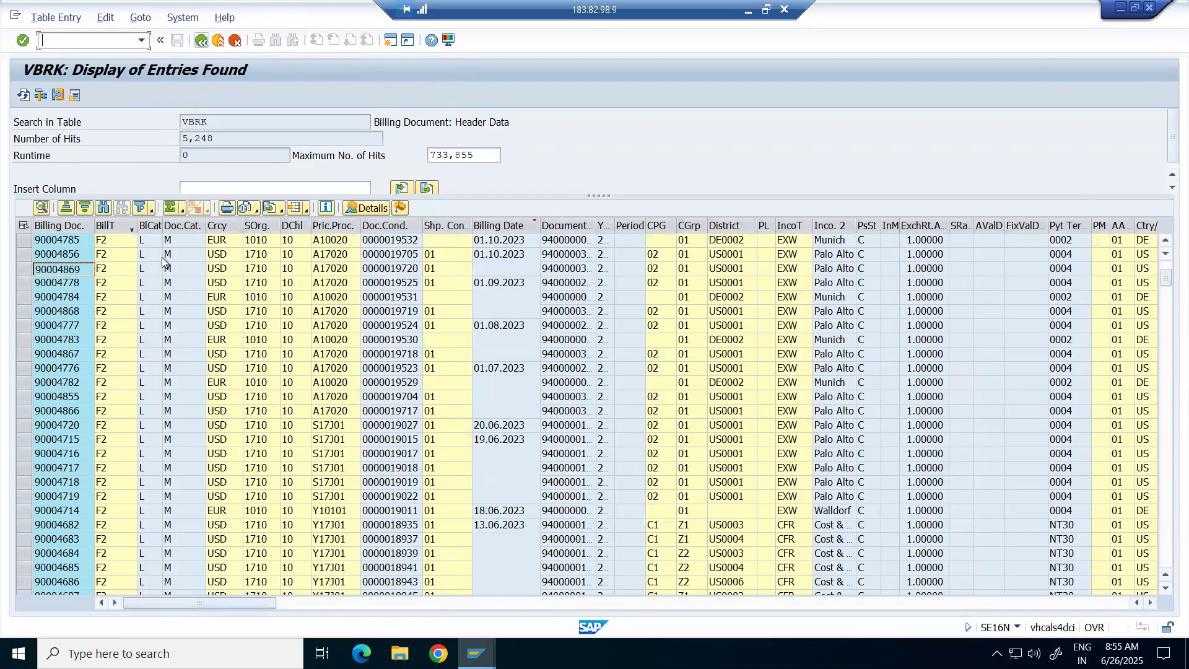
scroll(227, 336, up, 5)
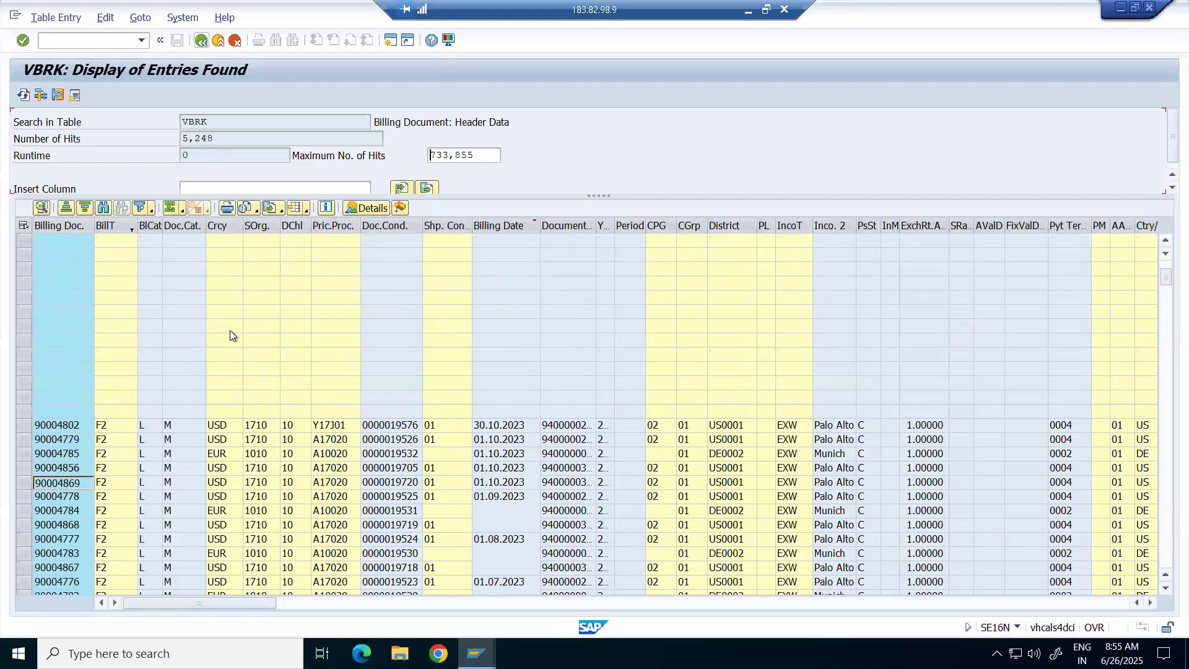
scroll(229, 329, up, 5)
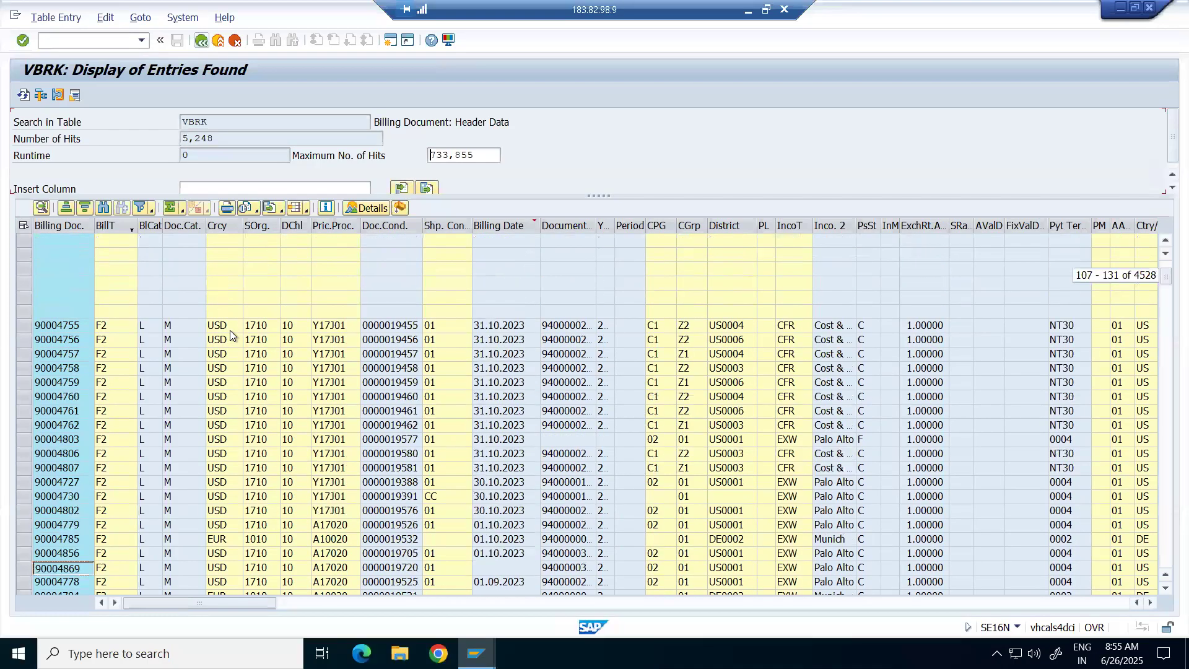
Back in the Copy Company Code session, try to copy G/L accounts from company code 1001 to CP01 with the test run turned off.
click(1121, 9)
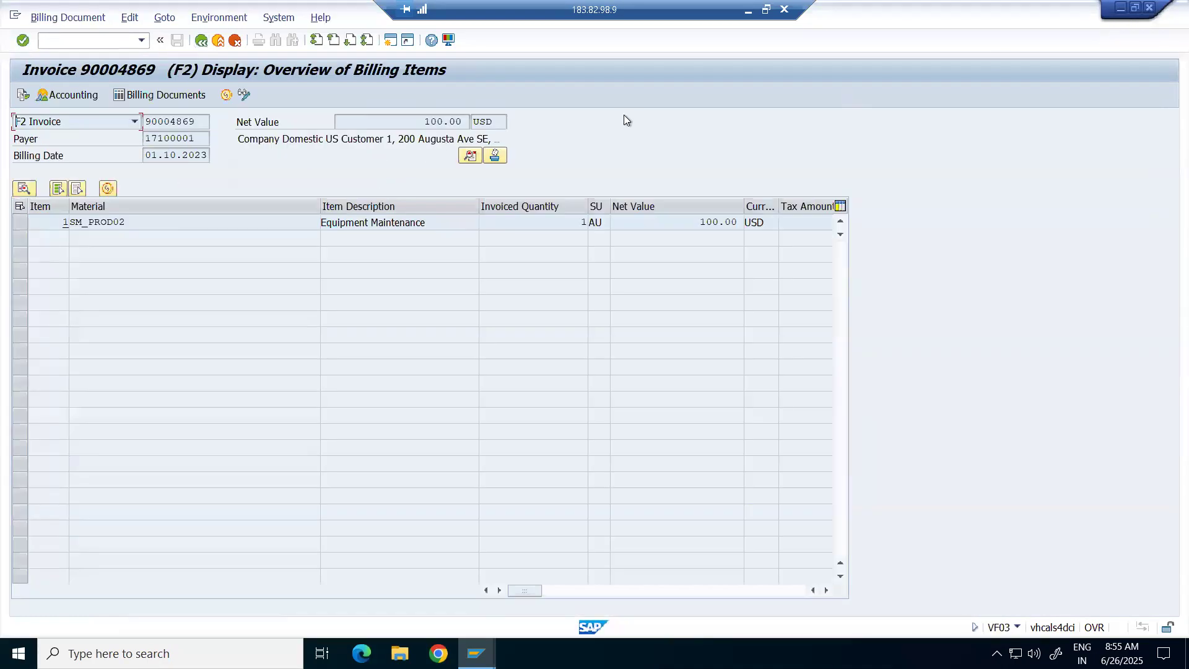
mouse_move(476, 654)
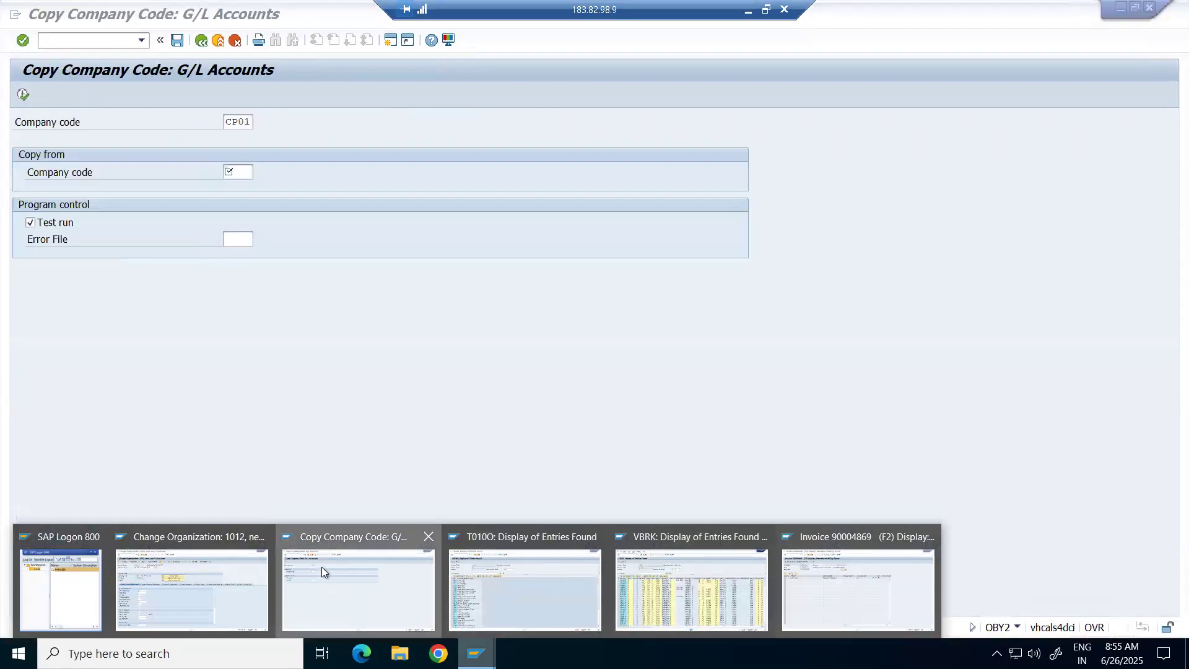
click(321, 567)
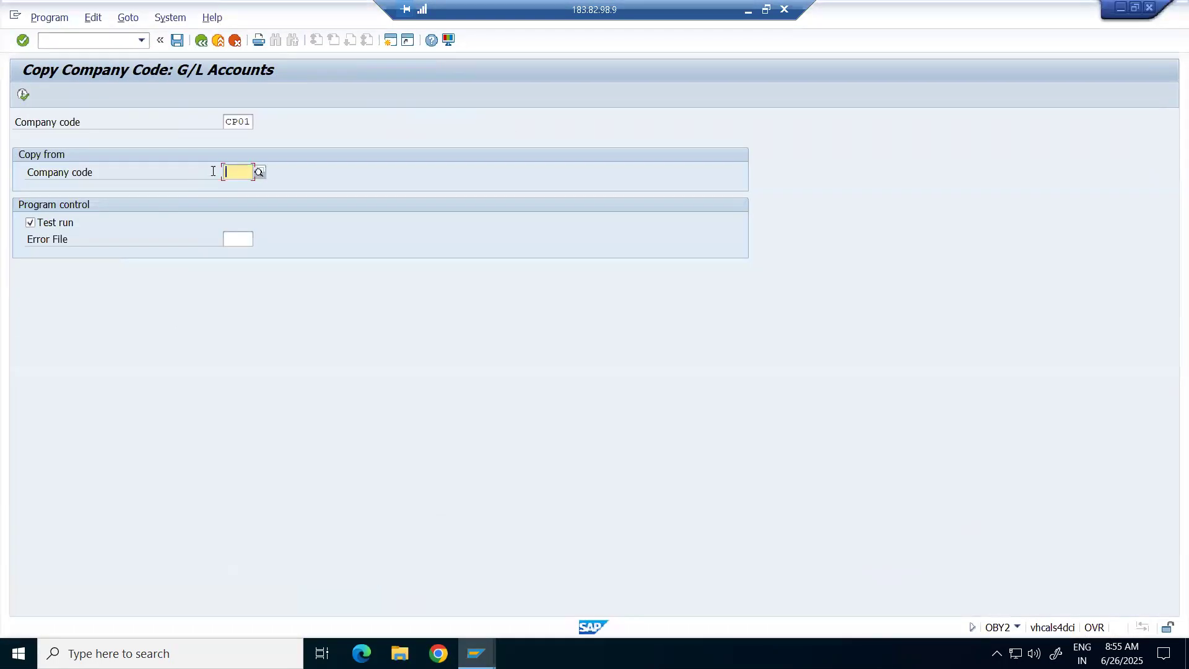
click(257, 170)
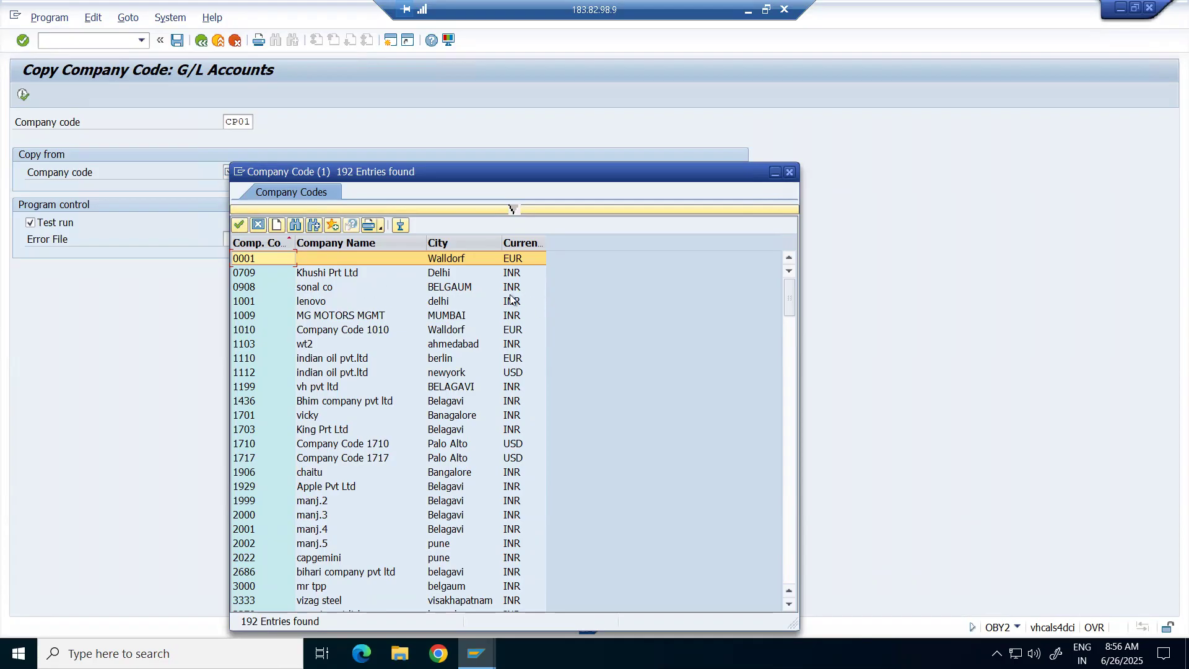
double_click(304, 301)
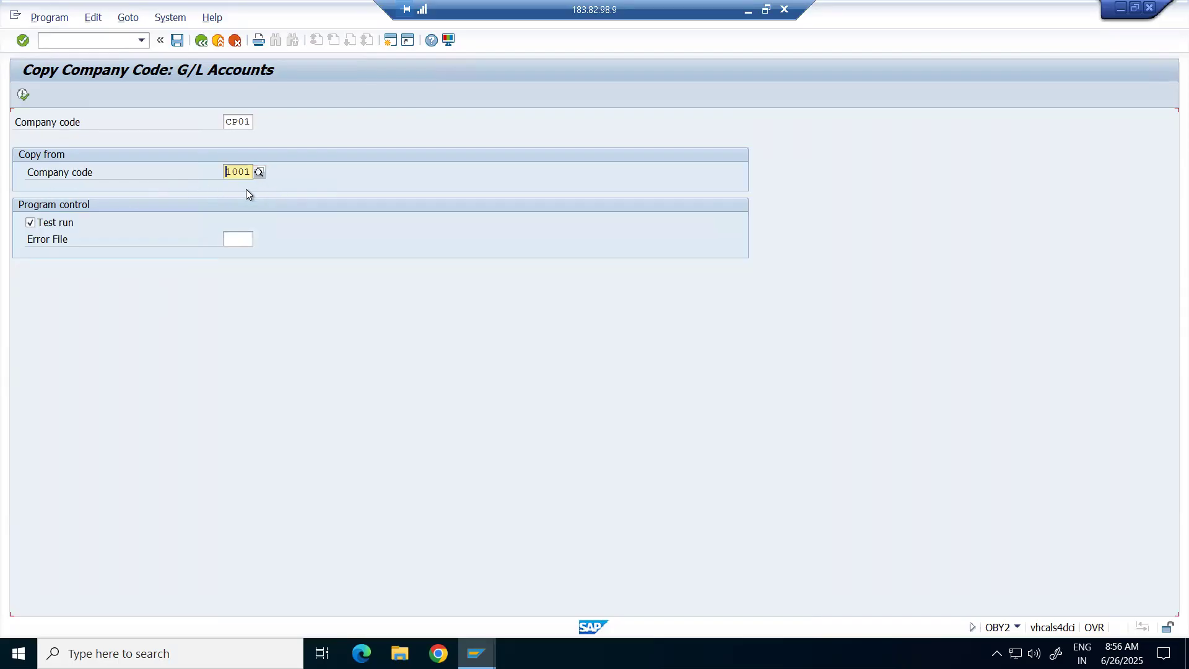
click(31, 225)
click(24, 94)
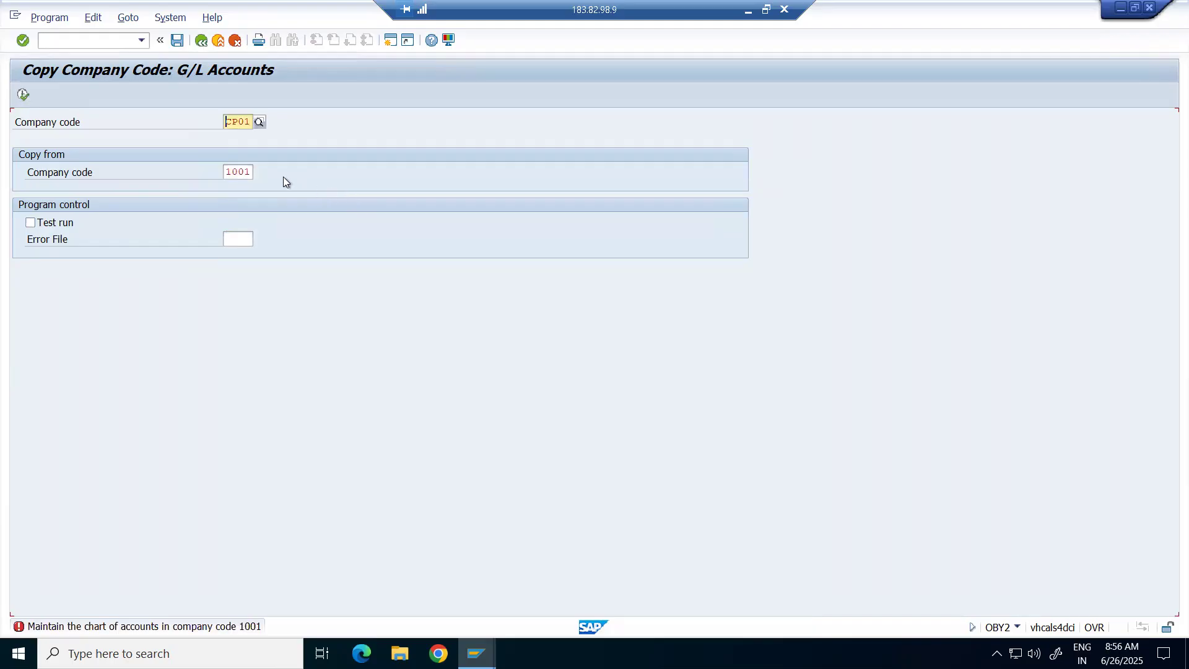
Open the company code global data overview with transaction OBY6 in a new session.
click(239, 169)
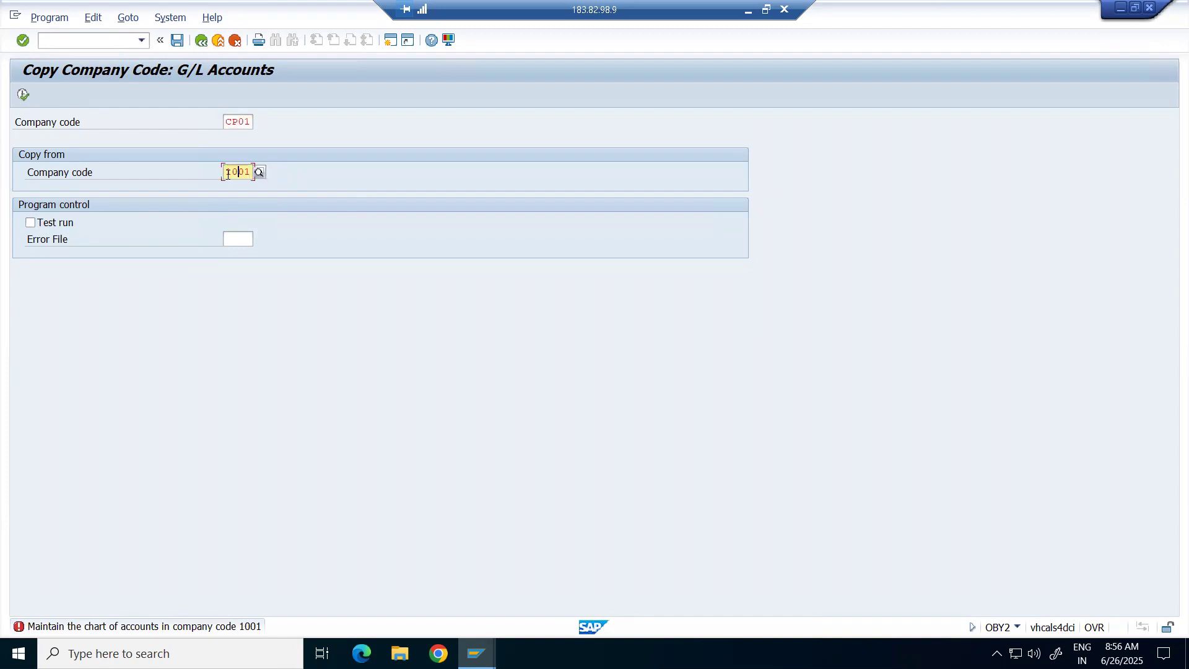
drag(226, 173, 251, 172)
click(81, 46)
text(/ooby6)
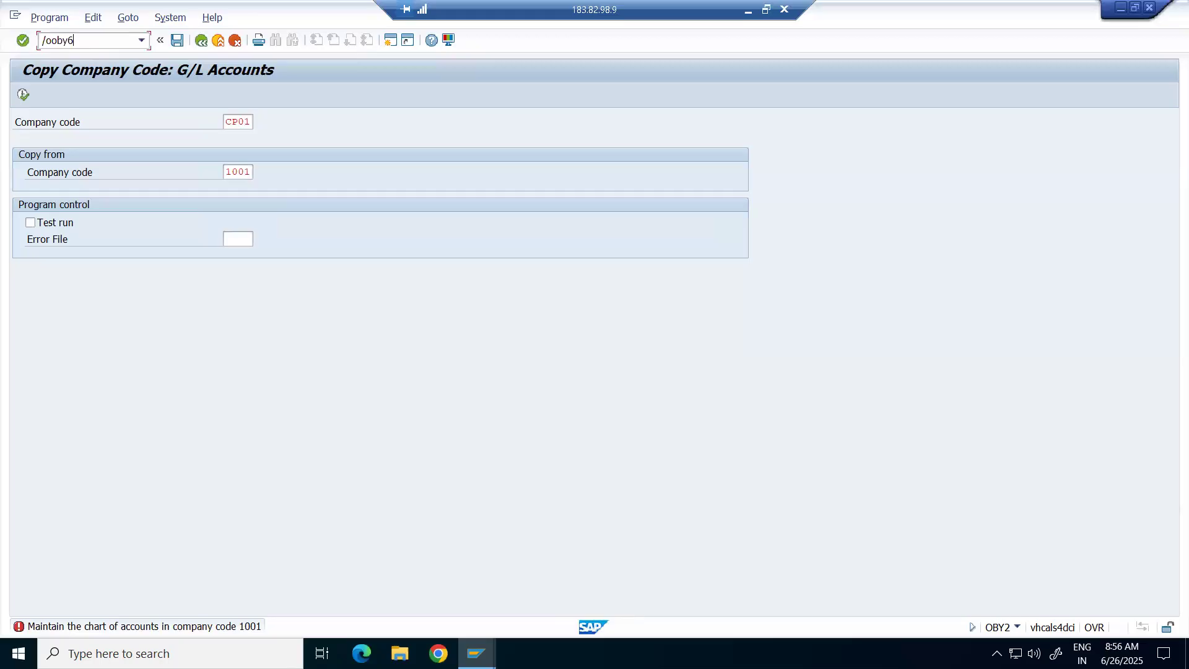
key(Return)
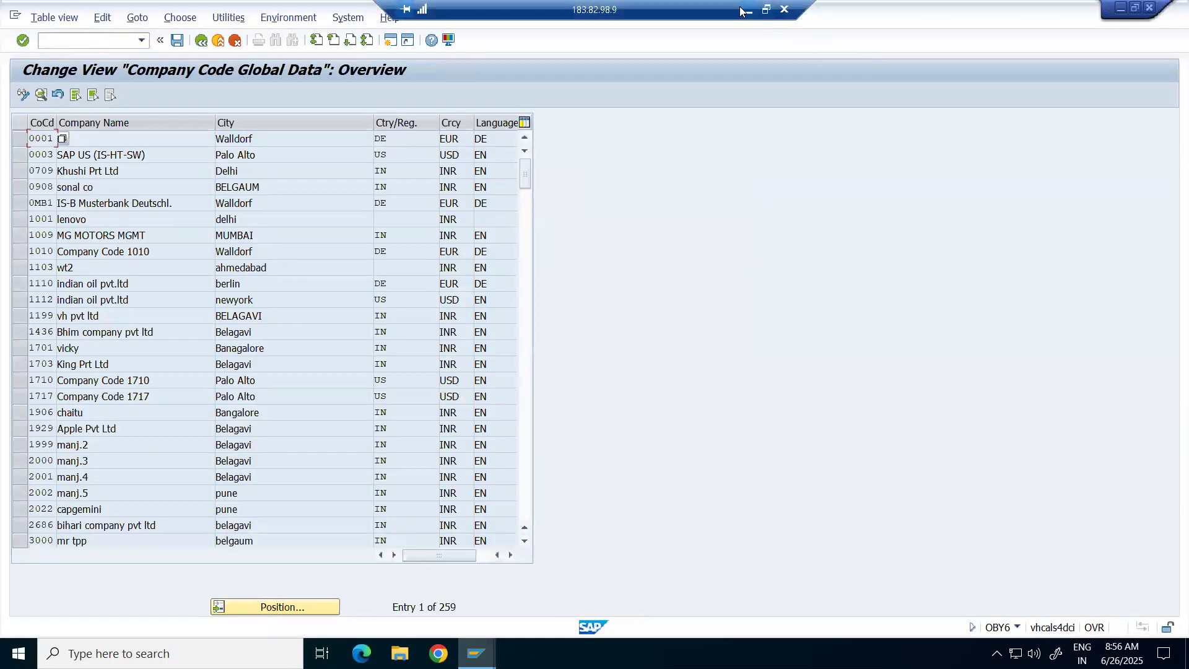
click(745, 10)
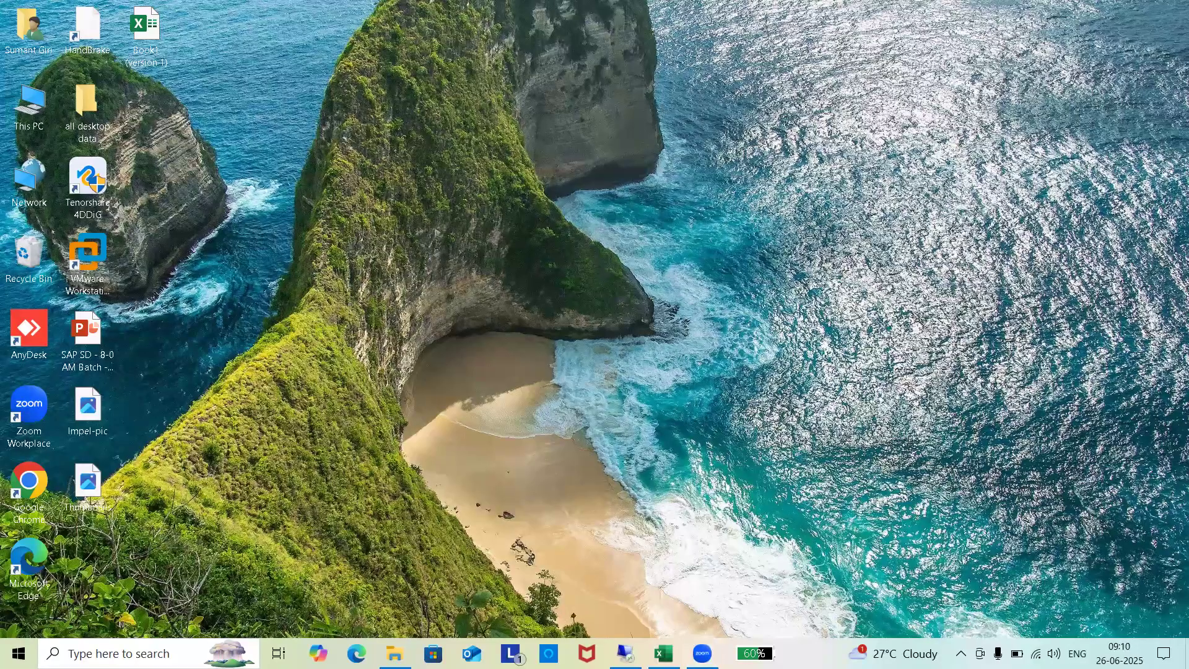
mouse_move(625, 654)
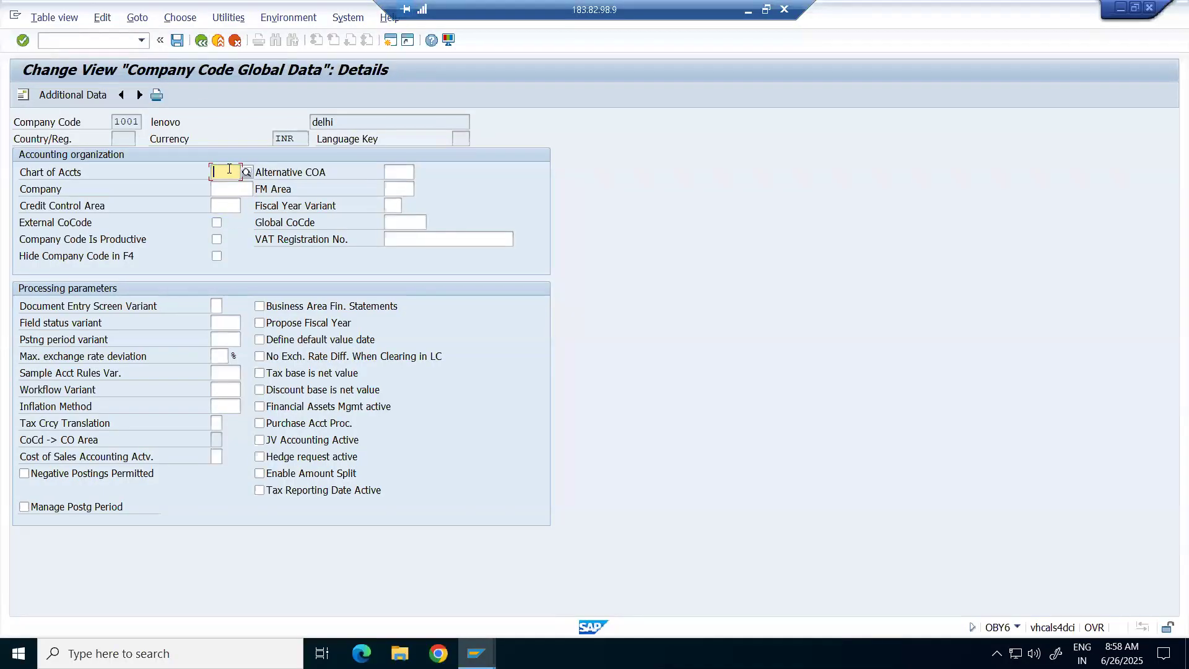
Back in the Copy Company Code session, set the source company code to 0001 and execute the G/L account copy to CP01.
click(476, 654)
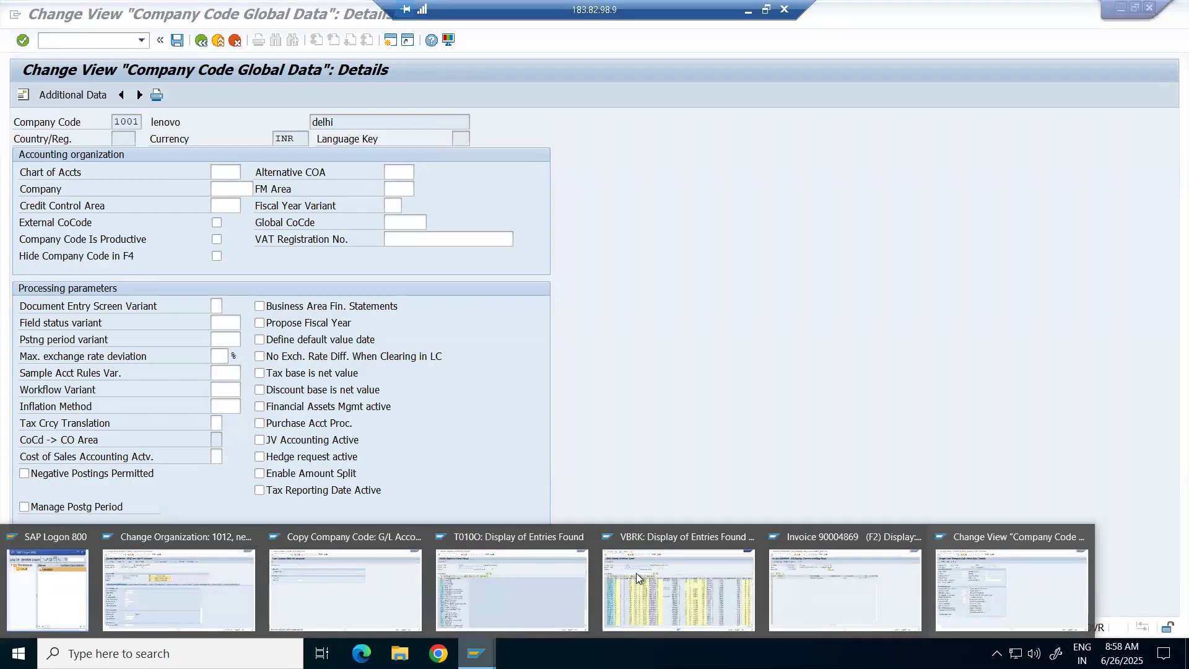
click(332, 592)
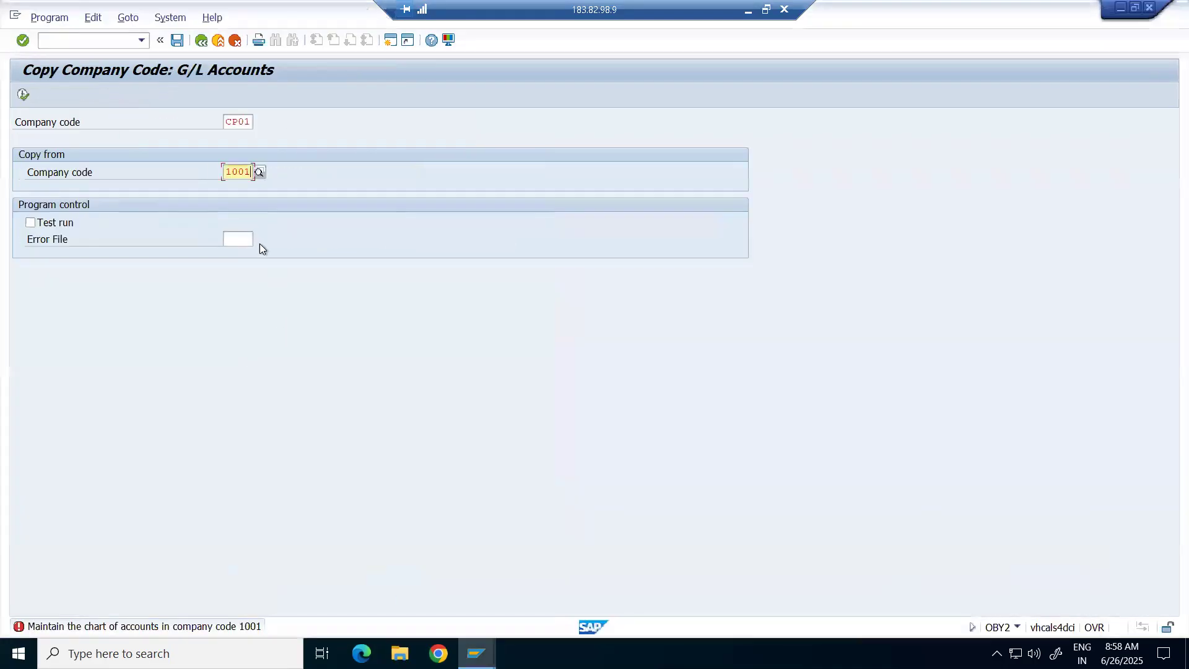
click(259, 174)
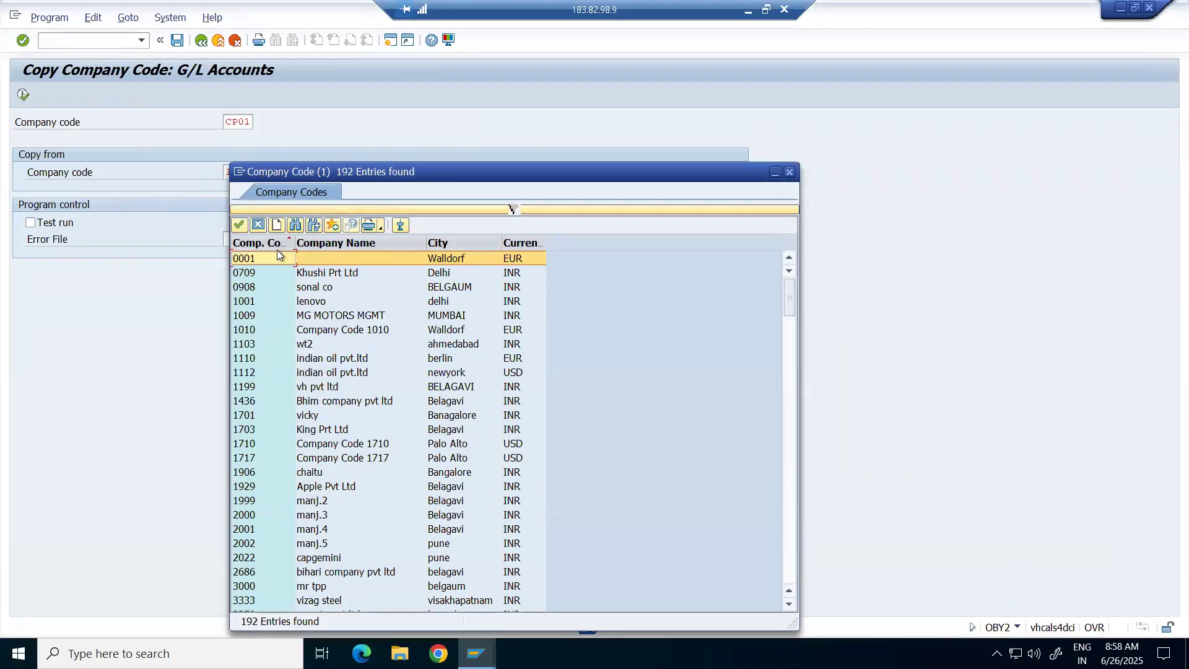
double_click(252, 261)
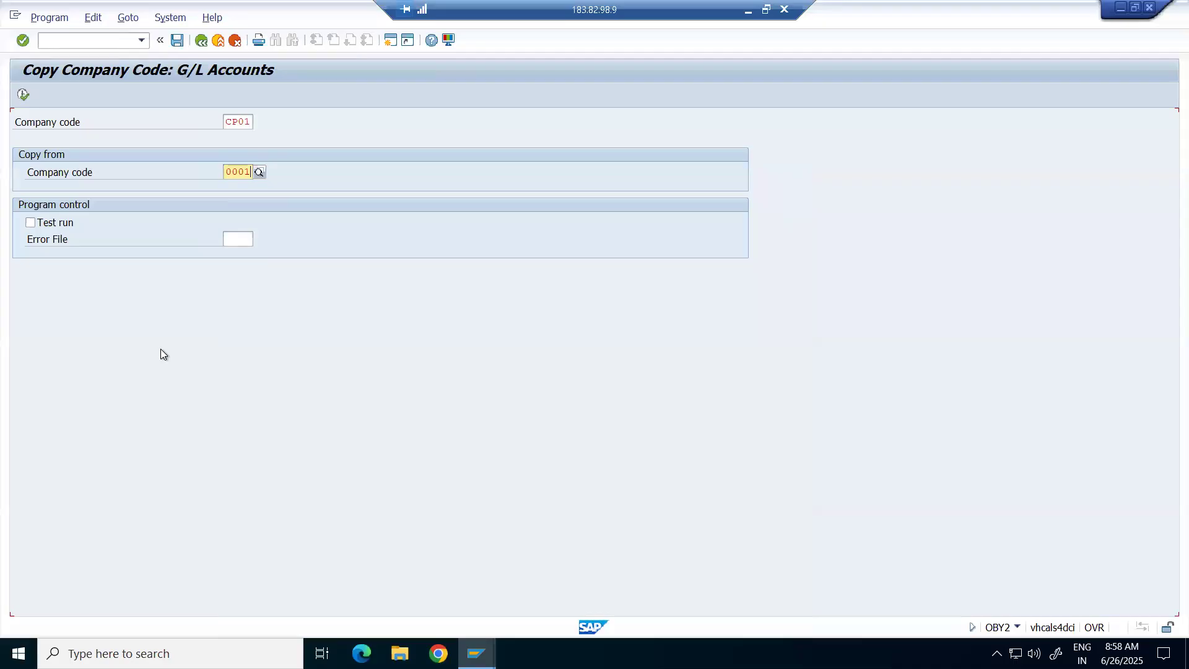
key(Return)
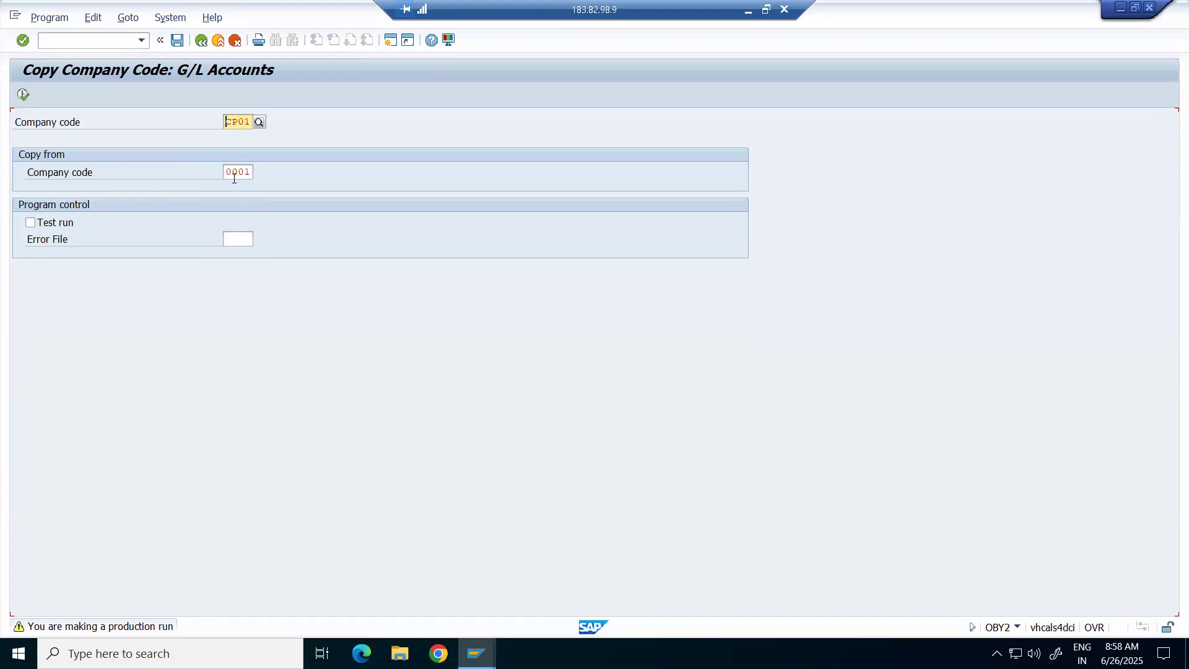
drag(226, 173, 270, 170)
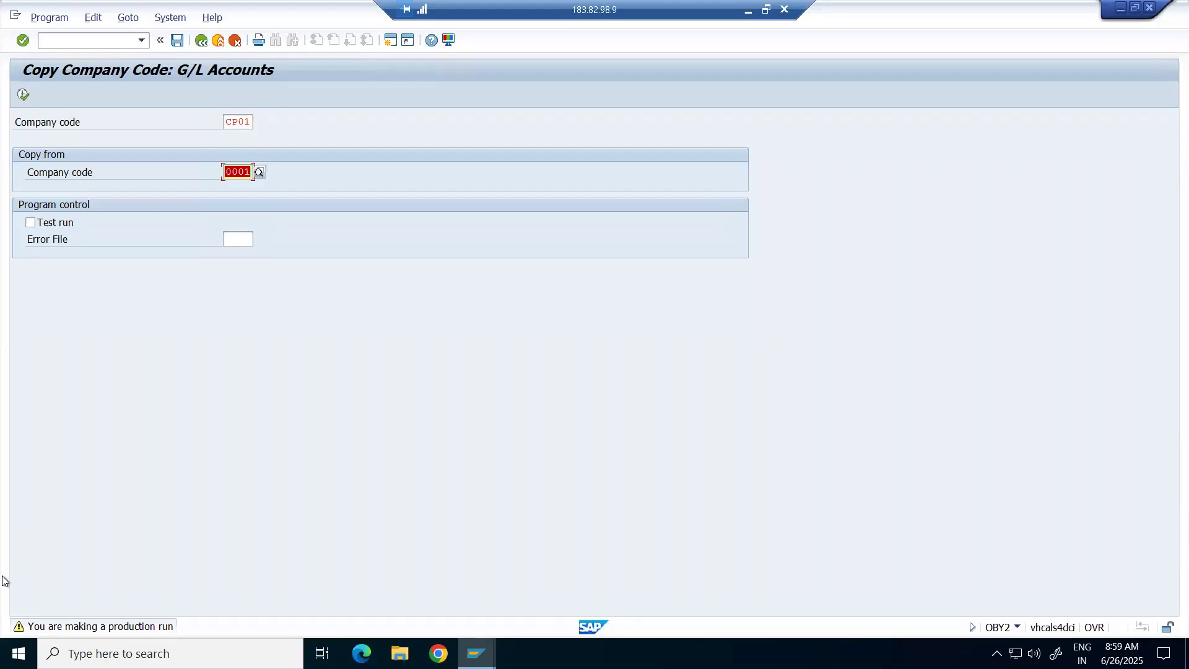
click(22, 96)
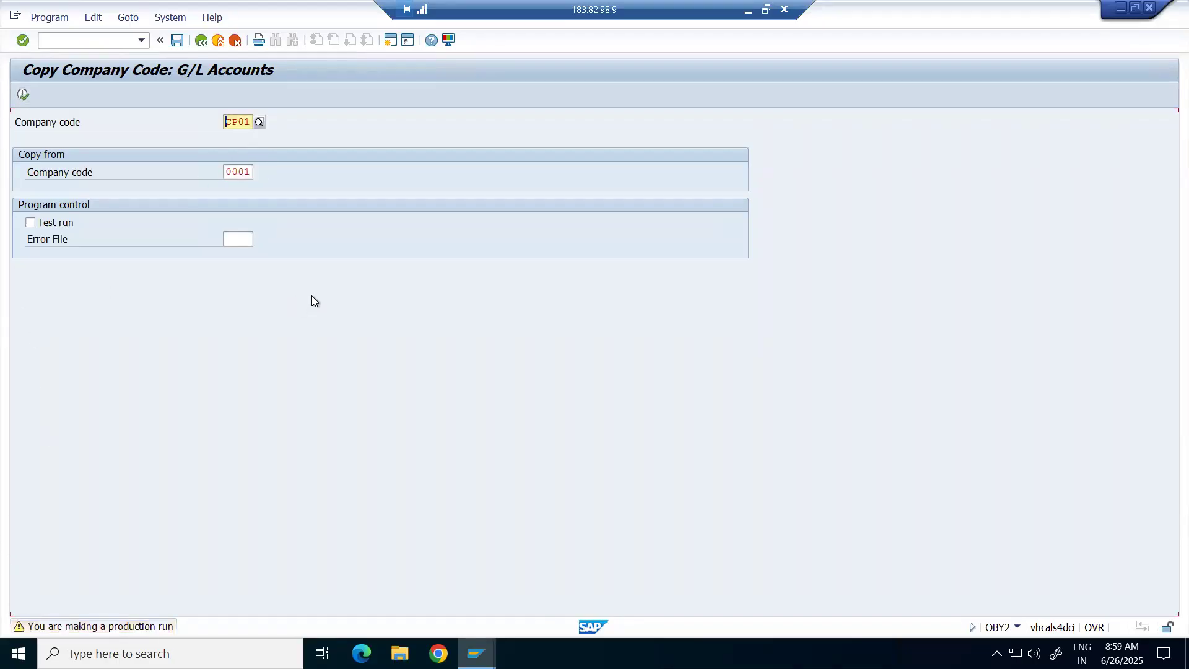
key(Return)
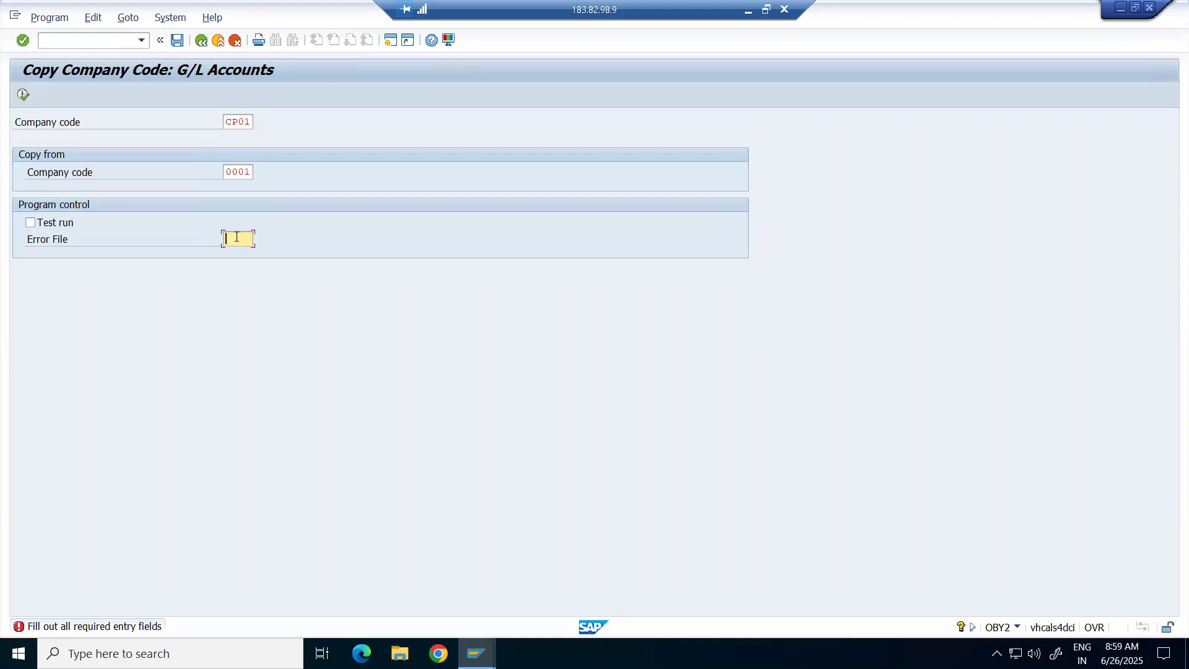
Set the error file to xx, execute the production copy run, and accept customizing request S4HK903091.
text(xx)
key(Return)
key(F8)
key(Return)
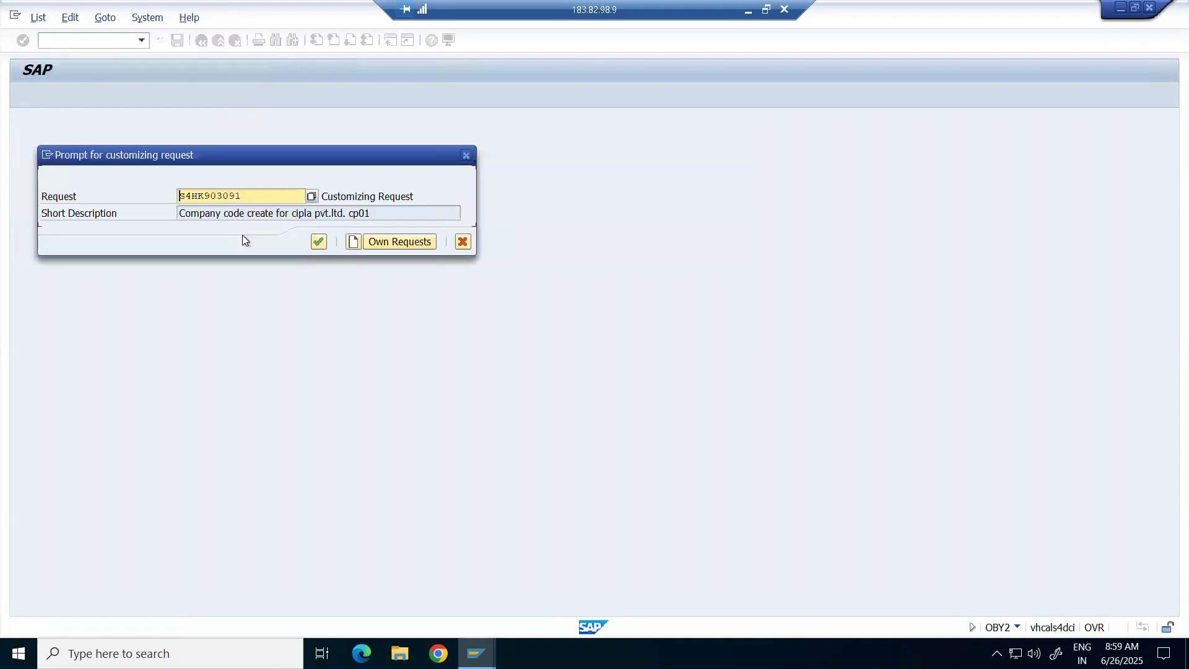
click(317, 241)
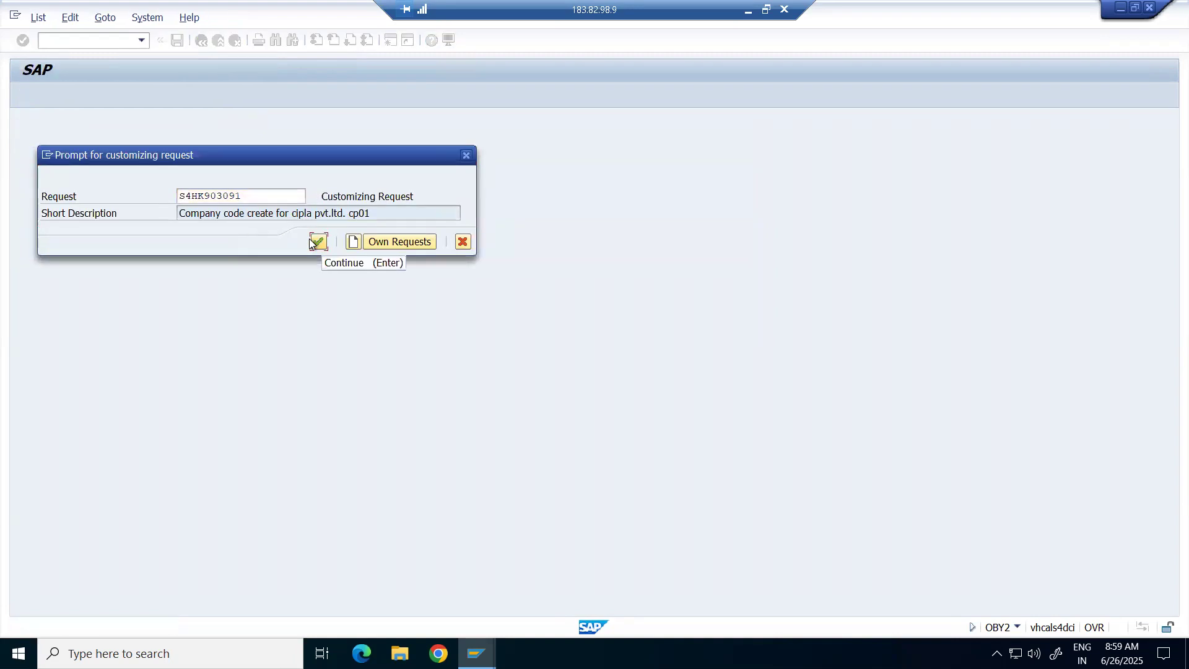
click(317, 247)
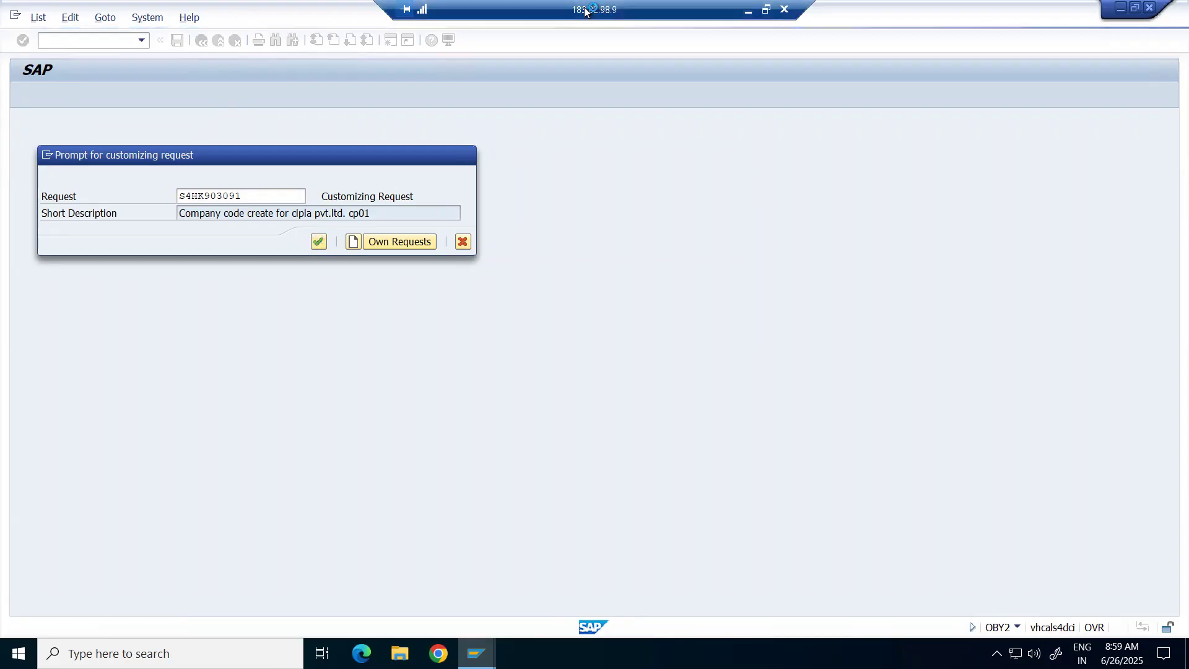
click(753, 13)
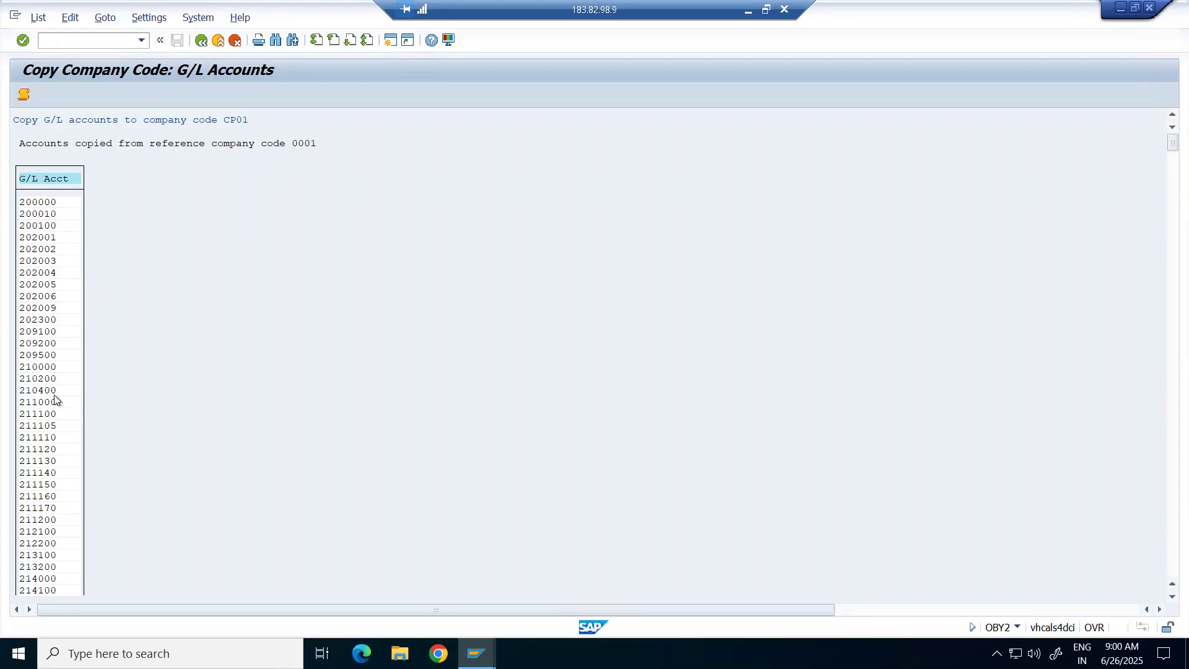
Search the list of copied G/L accounts for 140000 and jump to its entry.
scroll(43, 381, down, 4)
scroll(39, 381, down, 2)
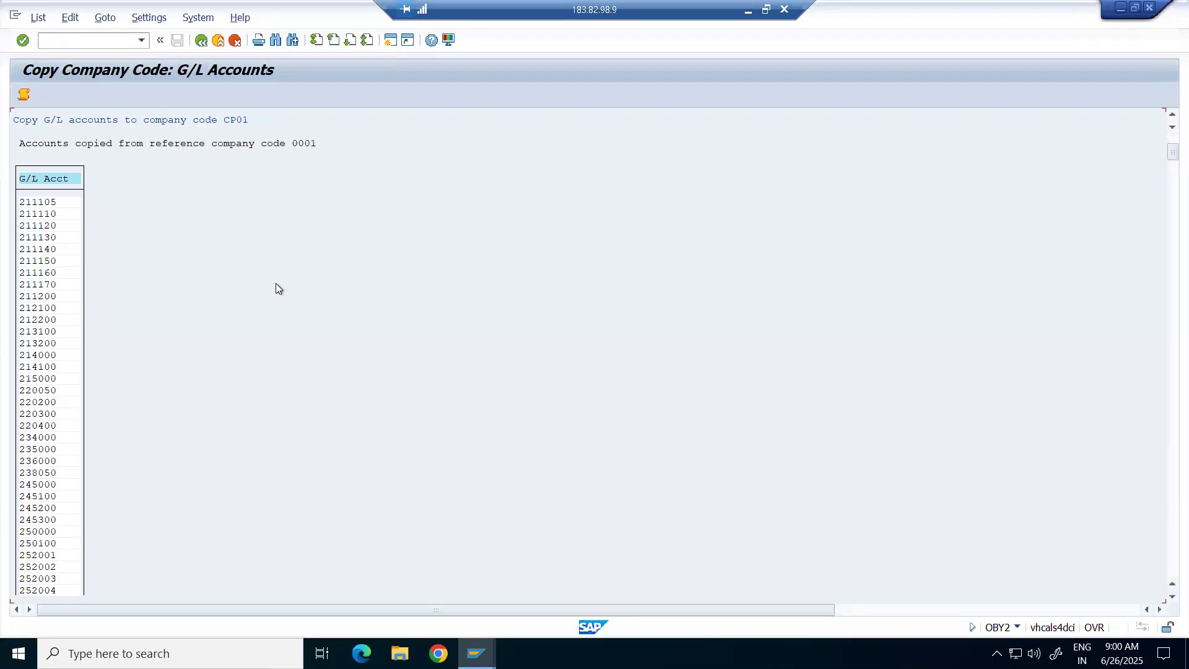
key(ctrl+f)
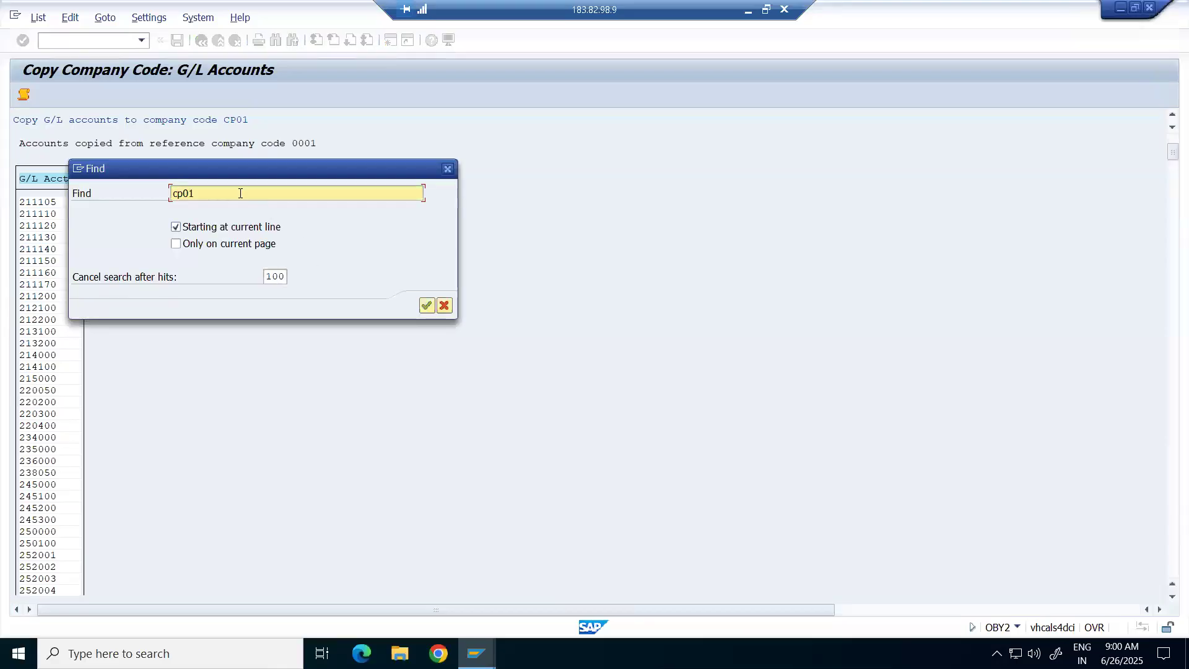
key(BackSpace)
key(BackSpace)
key(BackSpace)
key(BackSpace)
text(140000)
key(Return)
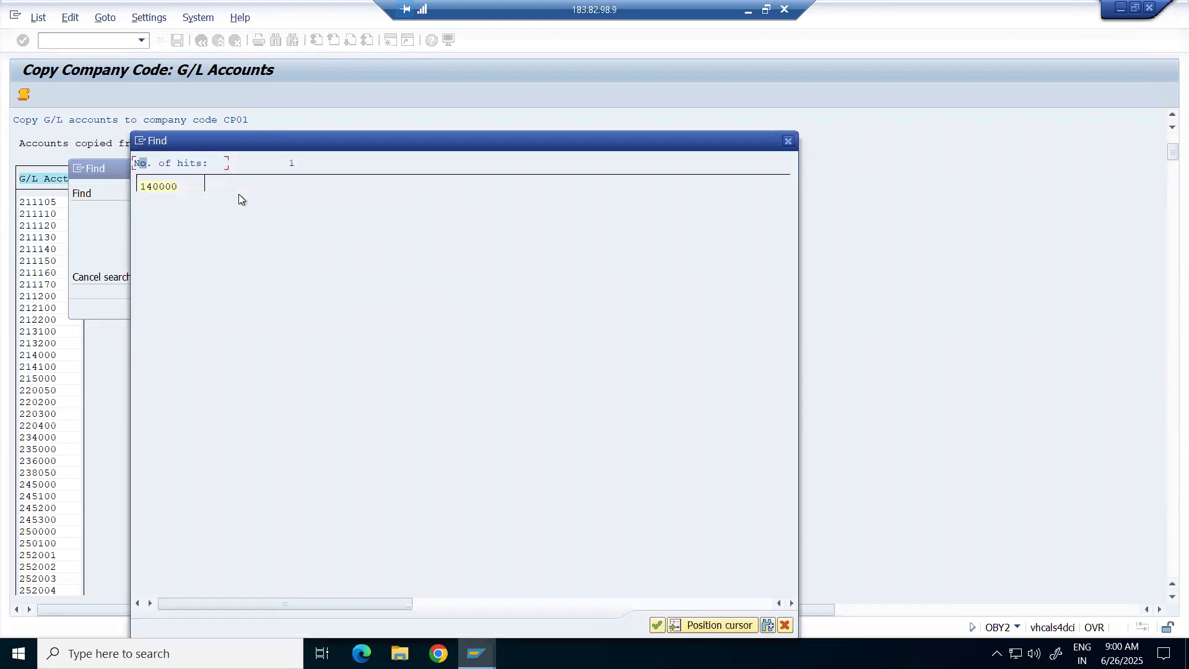
double_click(158, 186)
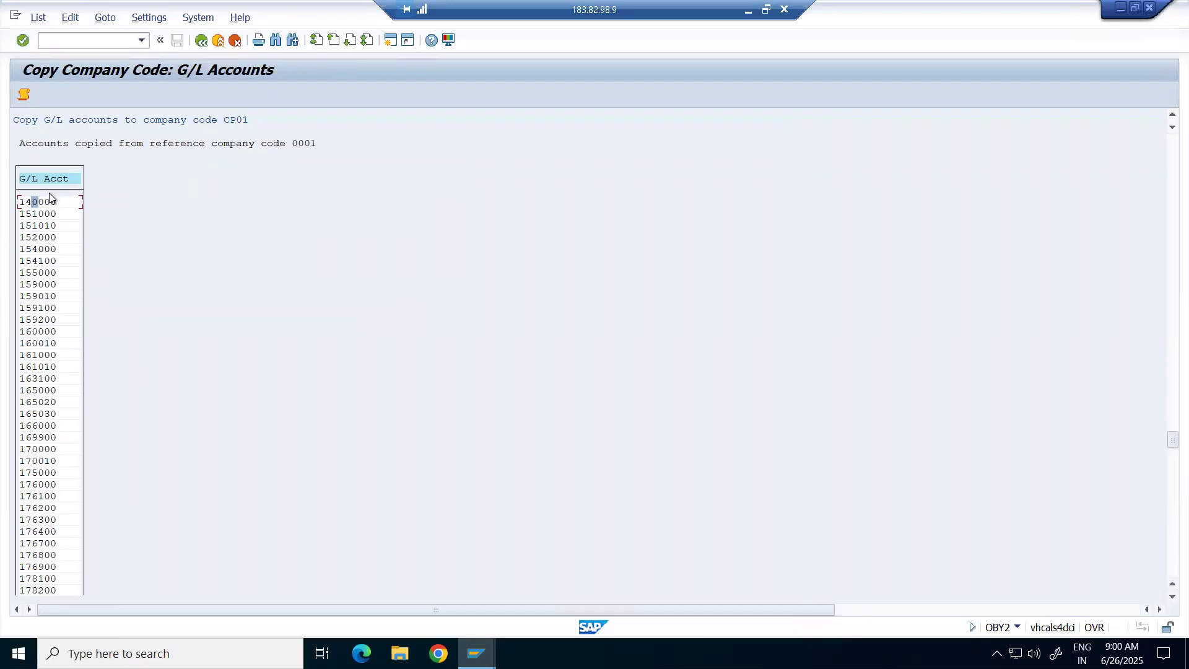
click(22, 205)
In the business partner 1012 session, restrict the reconciliation account search to 140000 and assign Customers - Domestic Receivables for company code CP01.
click(470, 641)
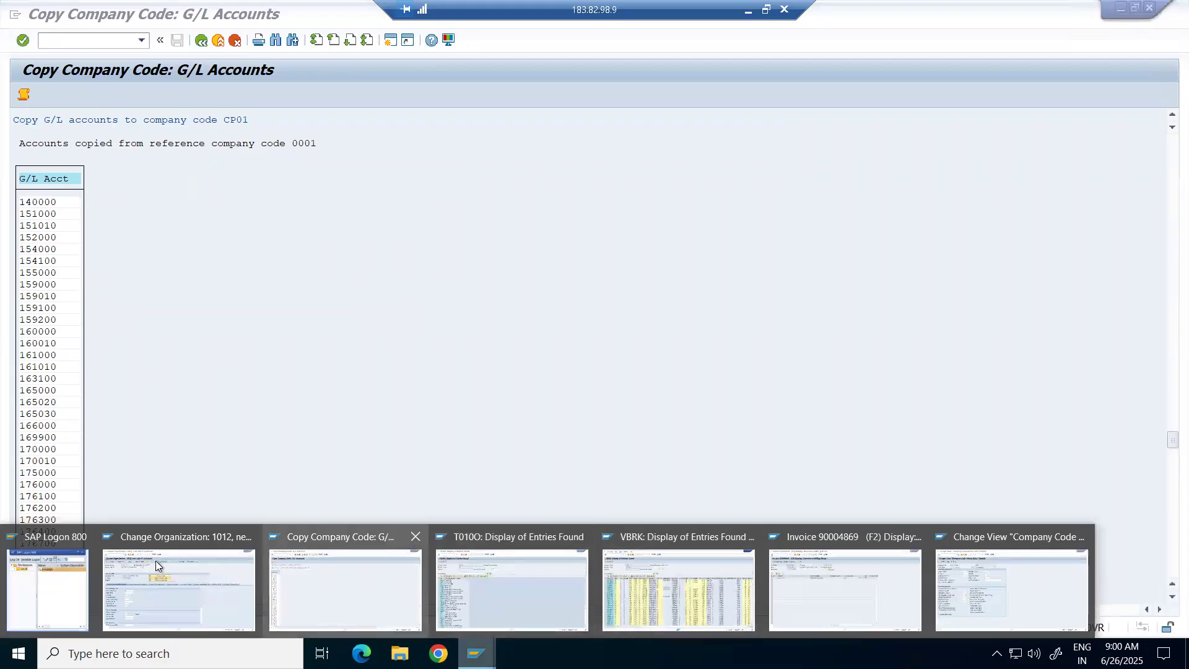
click(156, 561)
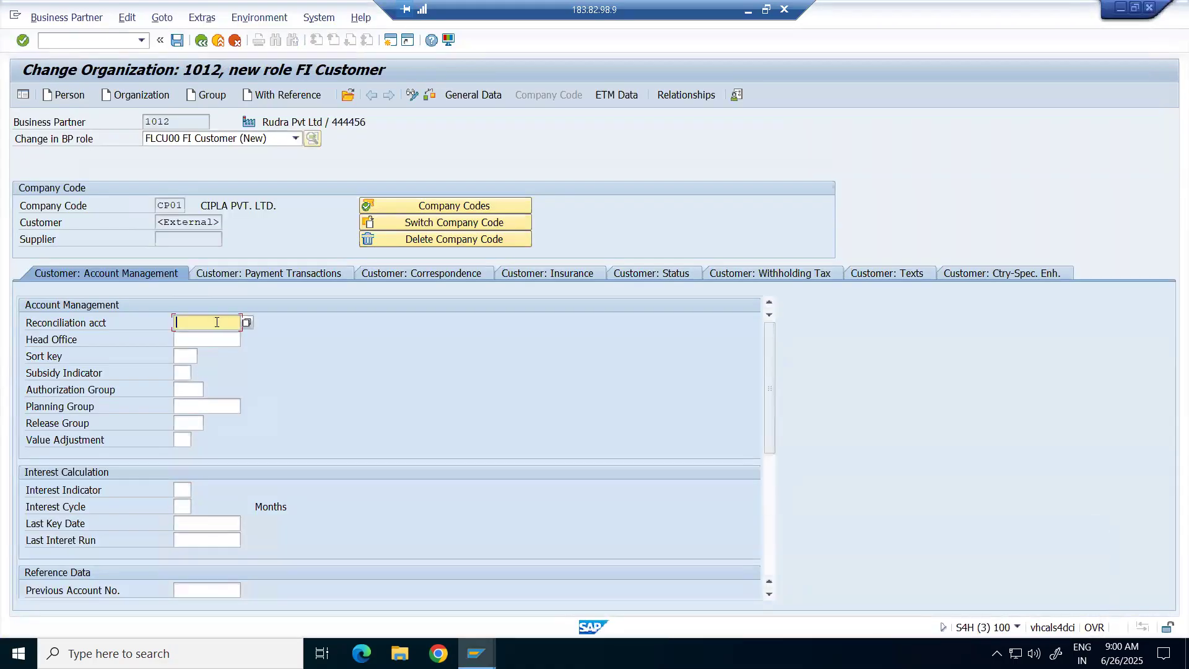
click(247, 323)
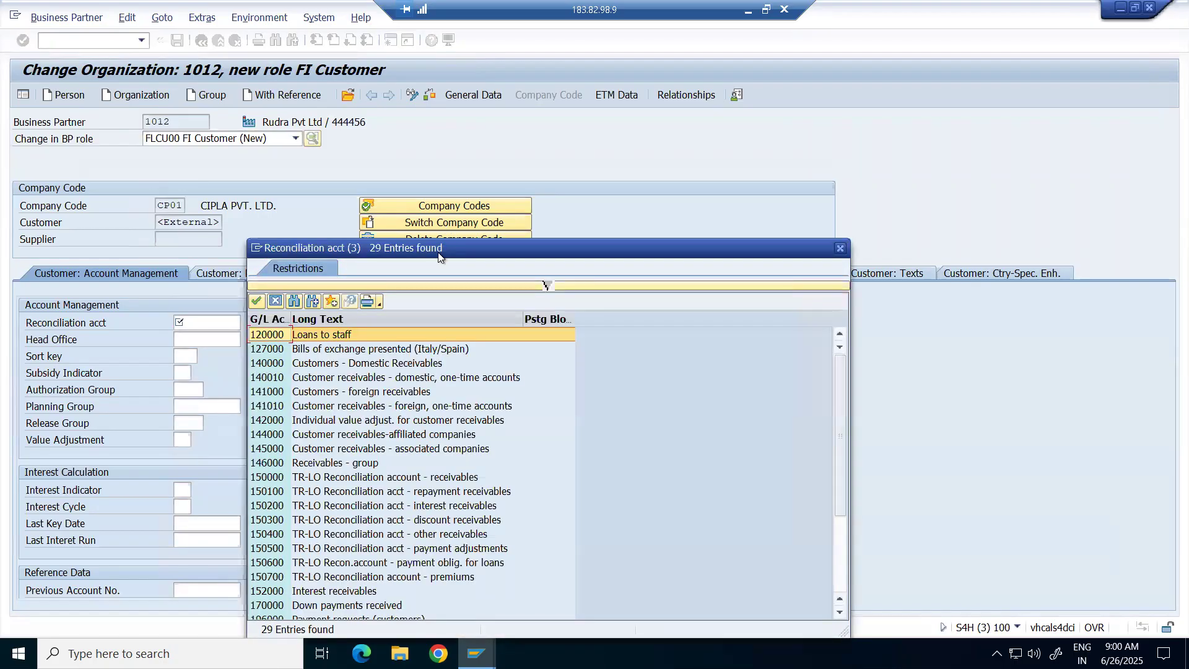
drag(439, 256, 641, 72)
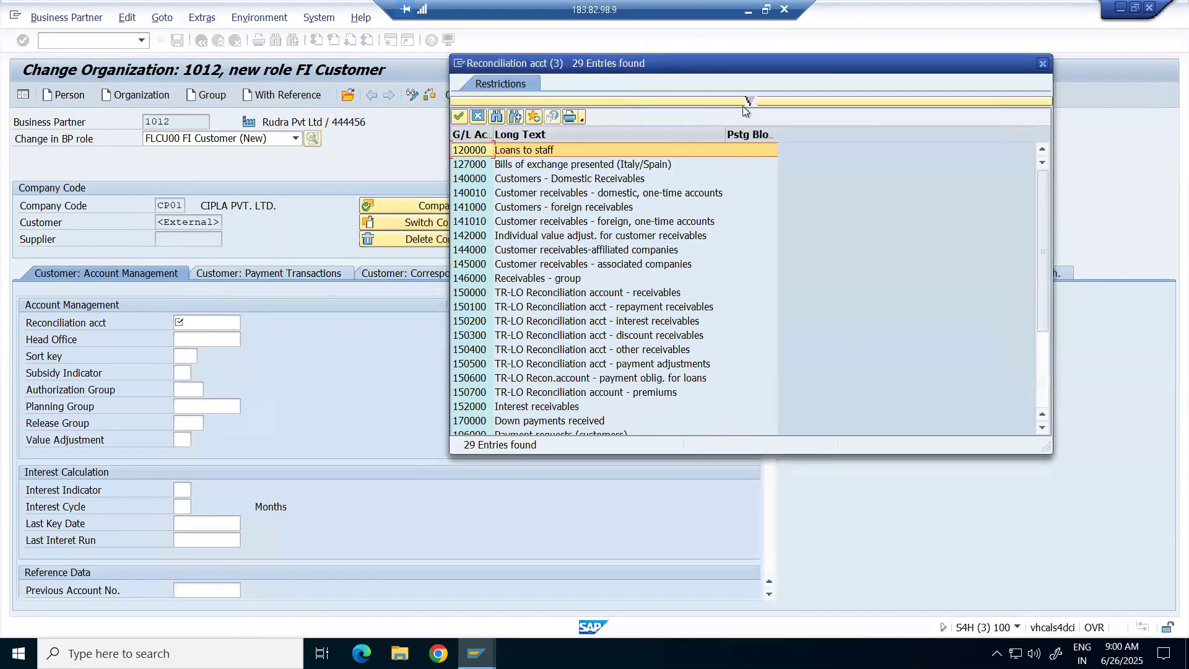
click(749, 101)
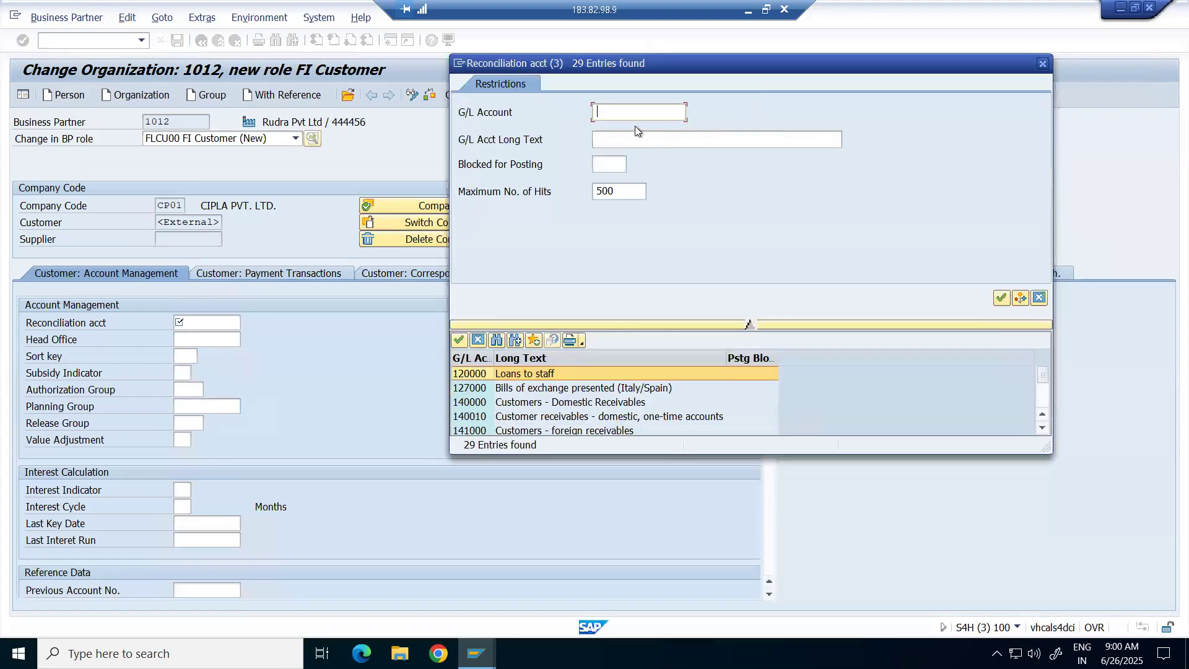
click(627, 187)
key(BackSpace)
key(BackSpace)
key(BackSpace)
text(140000)
key(Return)
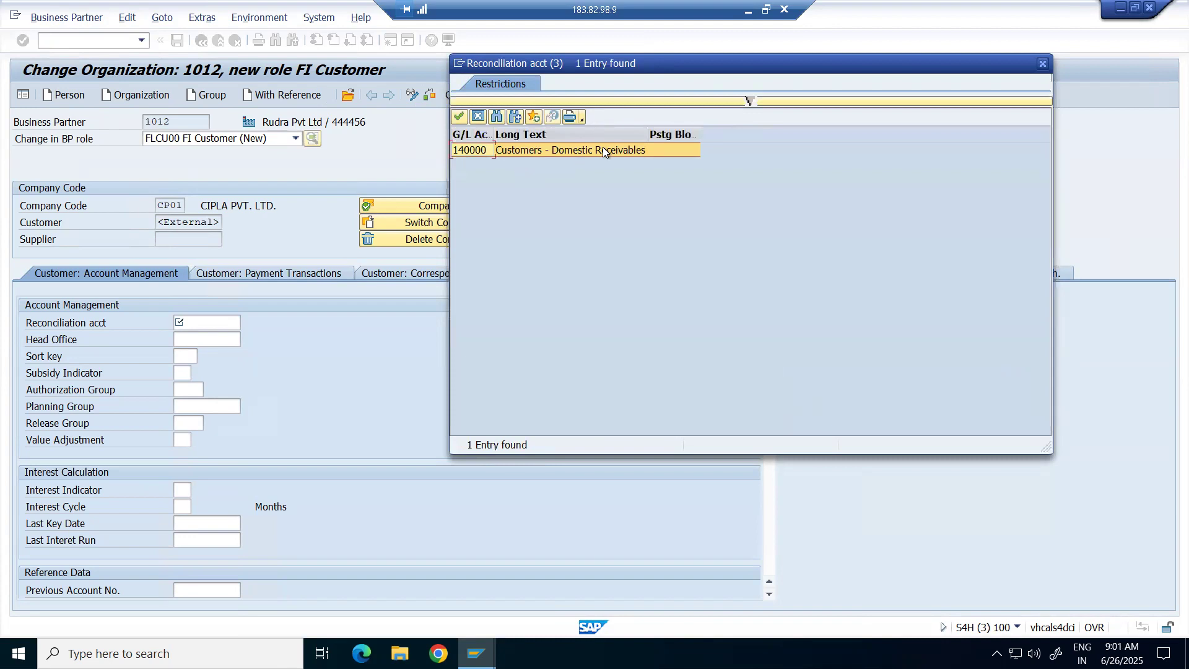
click(566, 150)
key(Return)
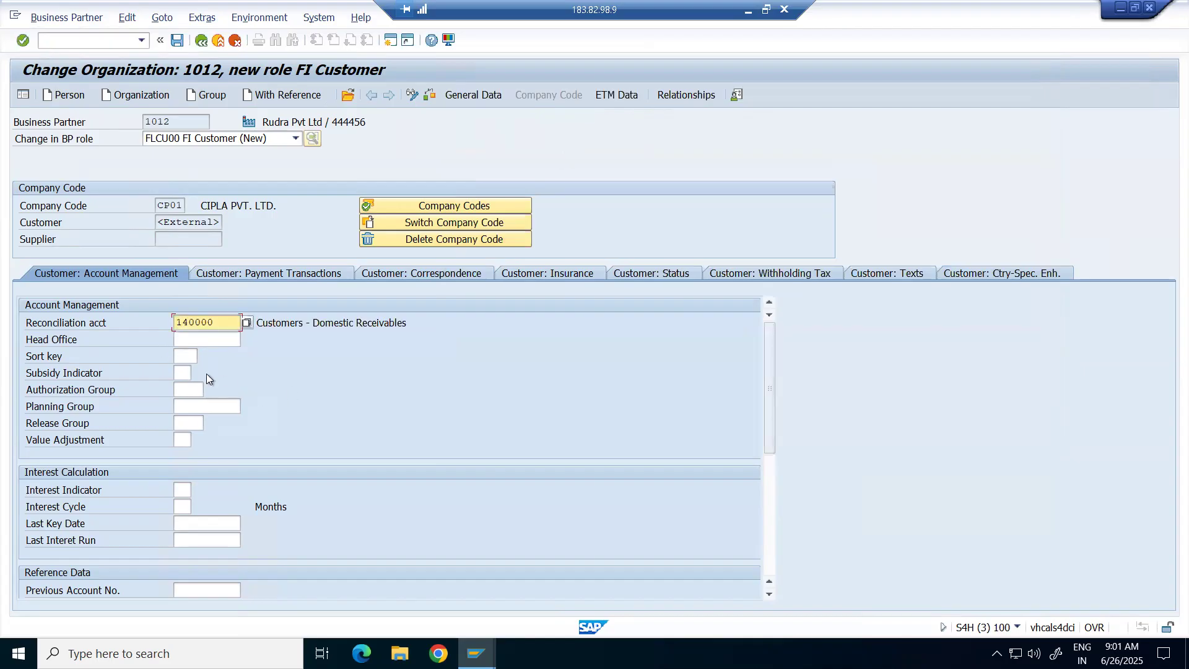
Review the remaining Customer: Account Management fields for CP01 and try to save the business partner.
scroll(214, 425, down, 3)
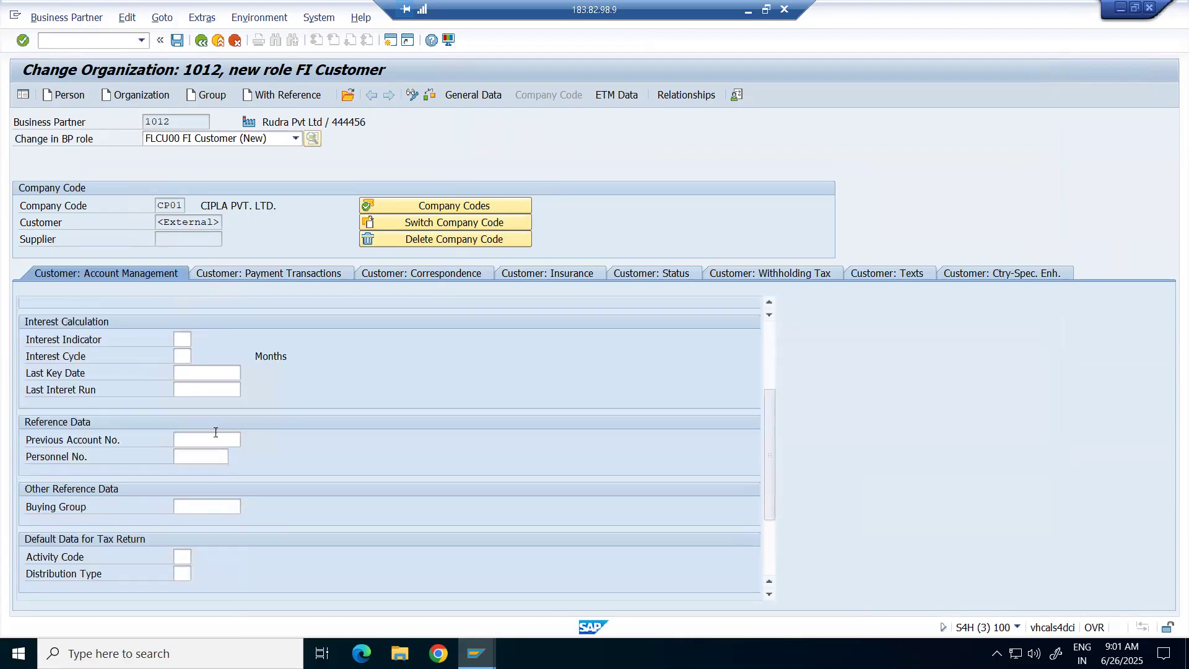
scroll(216, 432, down, 2)
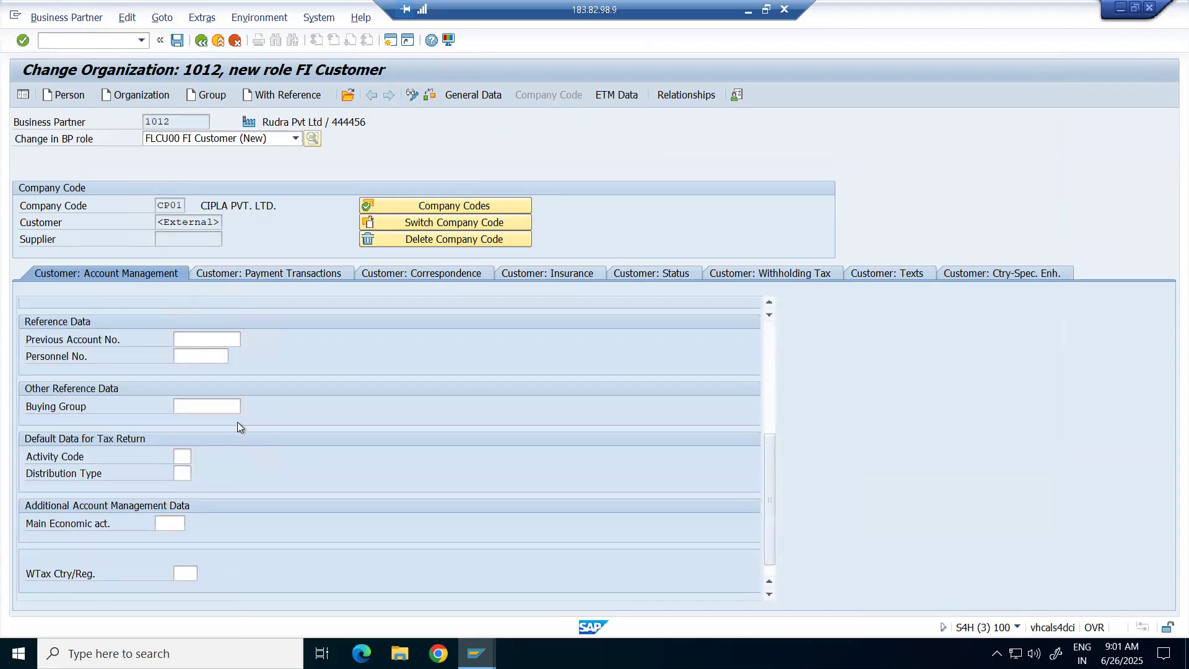
scroll(237, 421, up, 5)
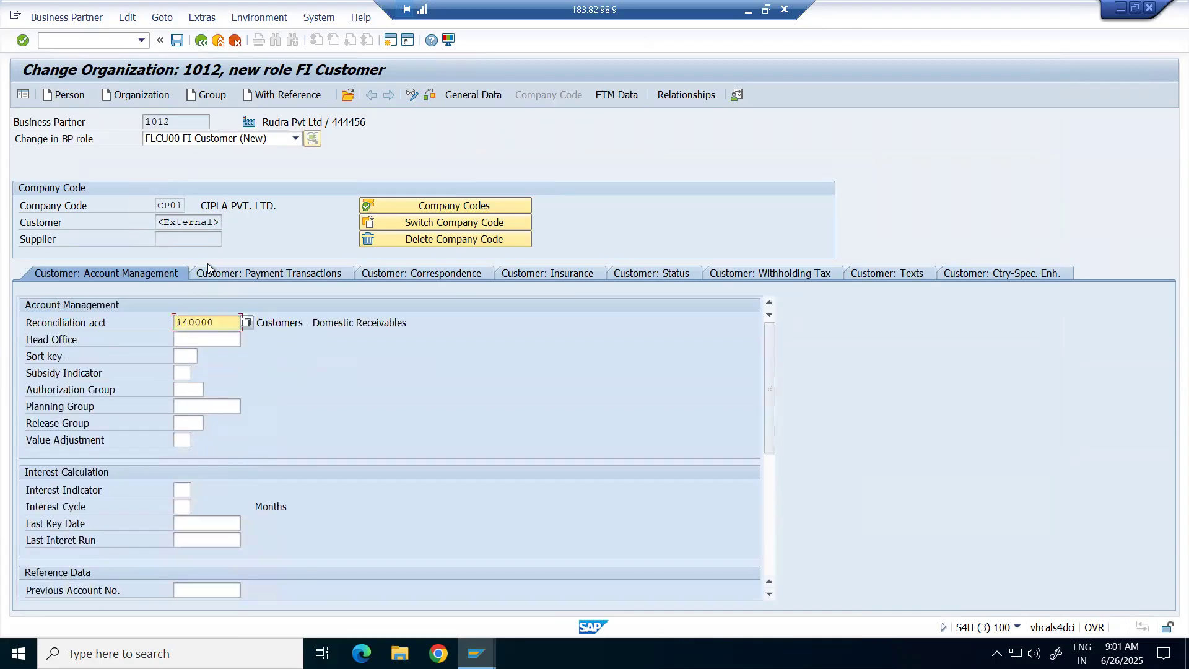
scroll(318, 388, down, 5)
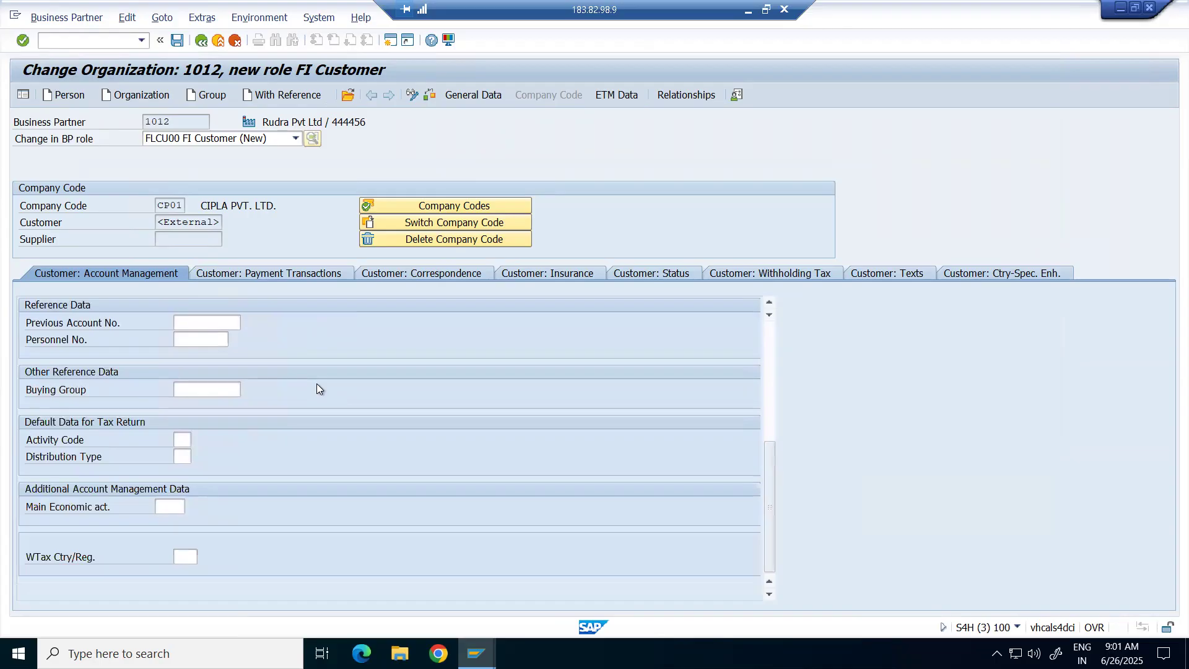
scroll(317, 389, up, 5)
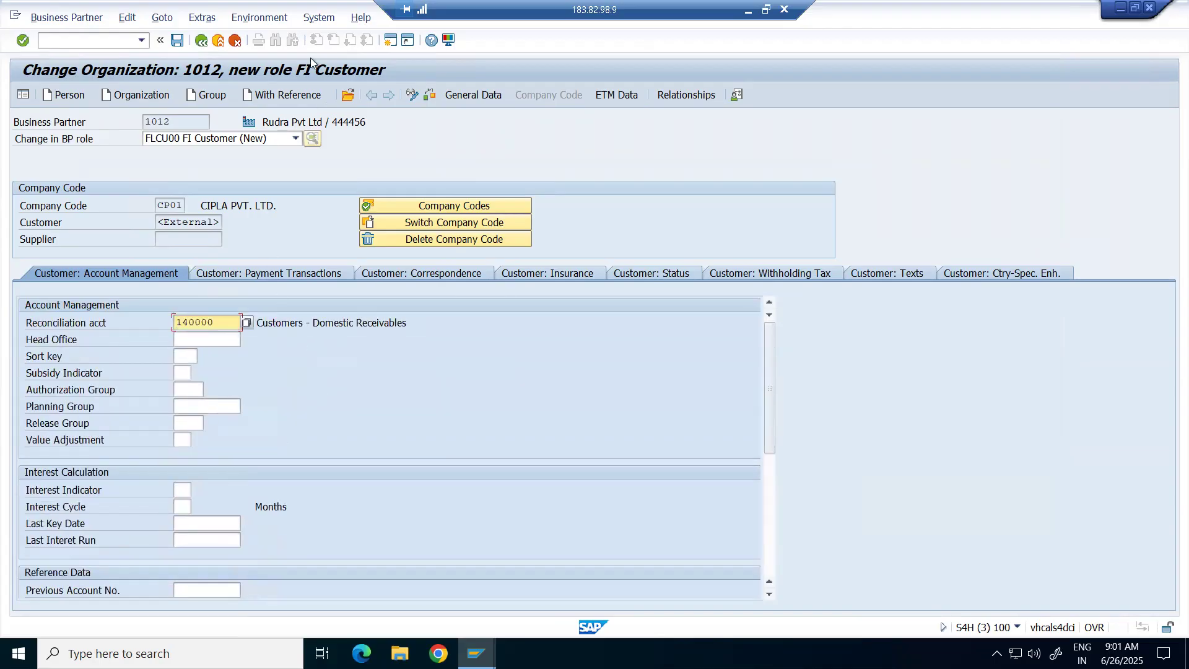
click(173, 40)
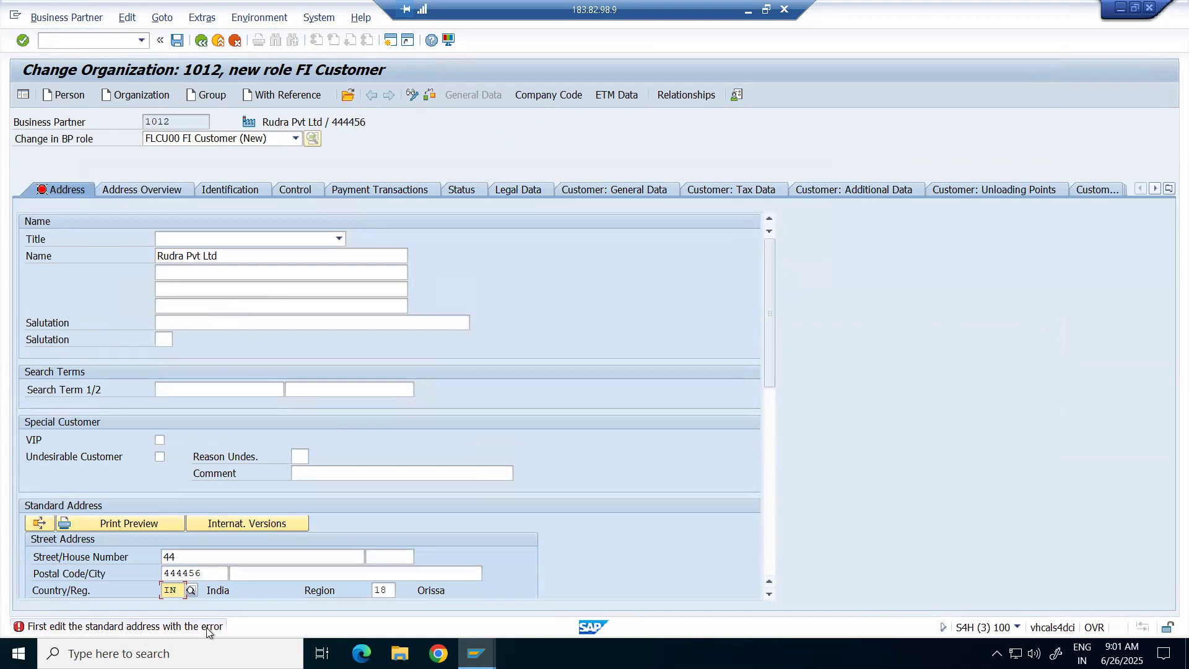
Set the communication language in the business partner's standard address to EN English and confirm the entry.
scroll(229, 581, down, 4)
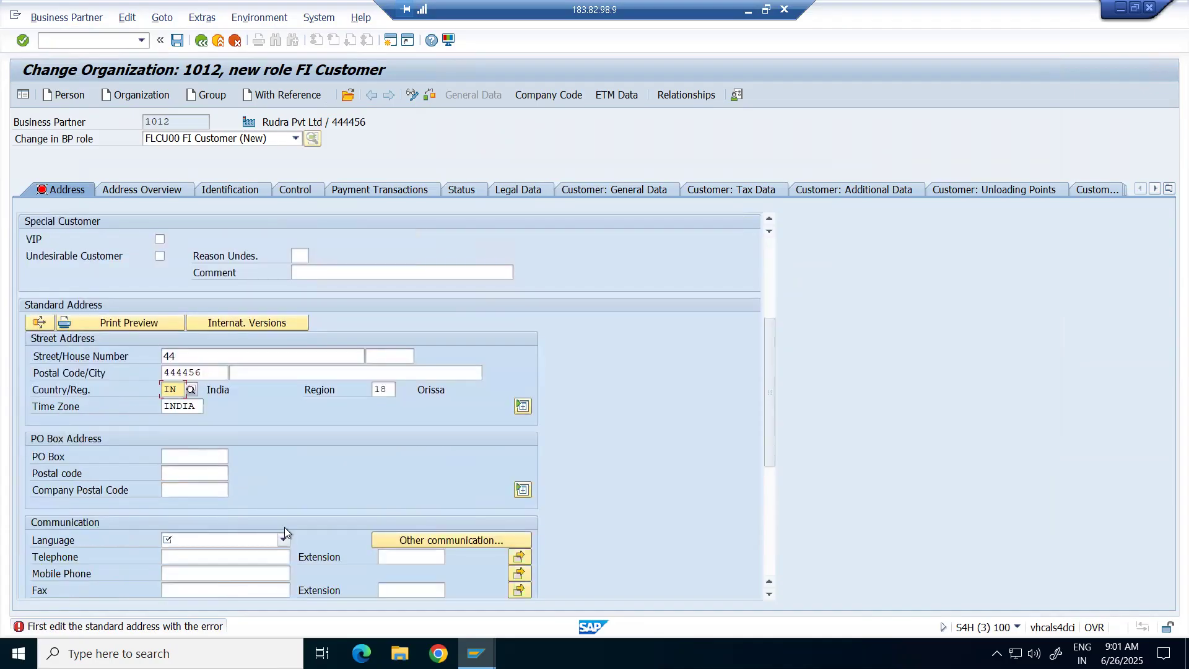
click(284, 539)
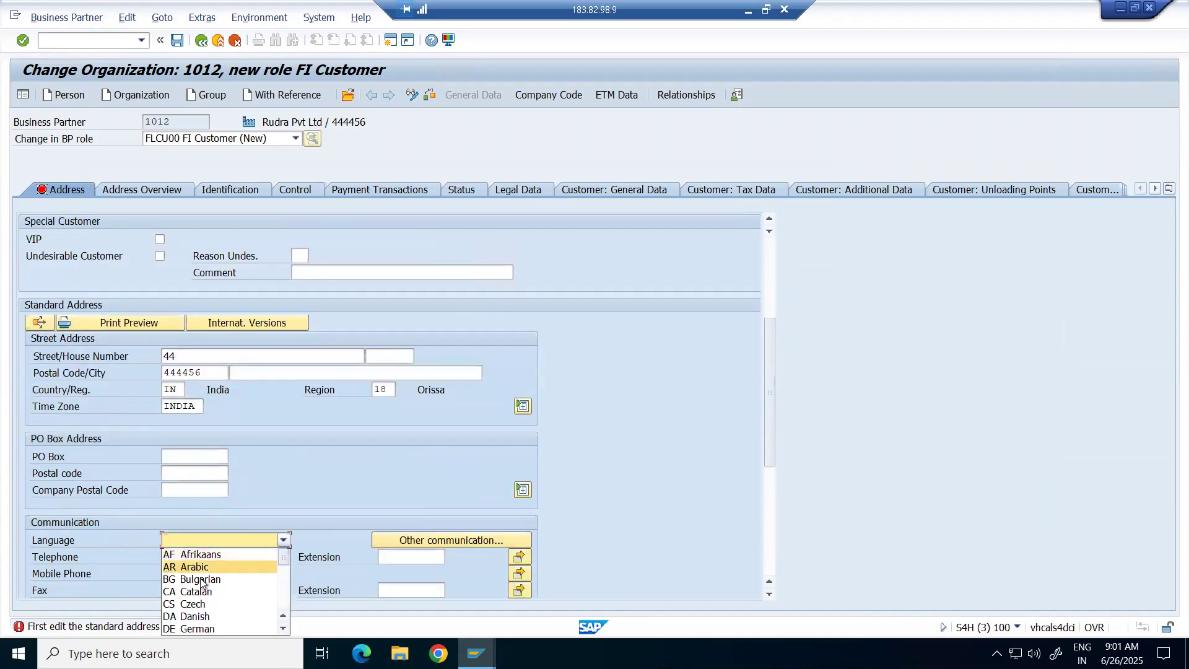
scroll(201, 623, down, 2)
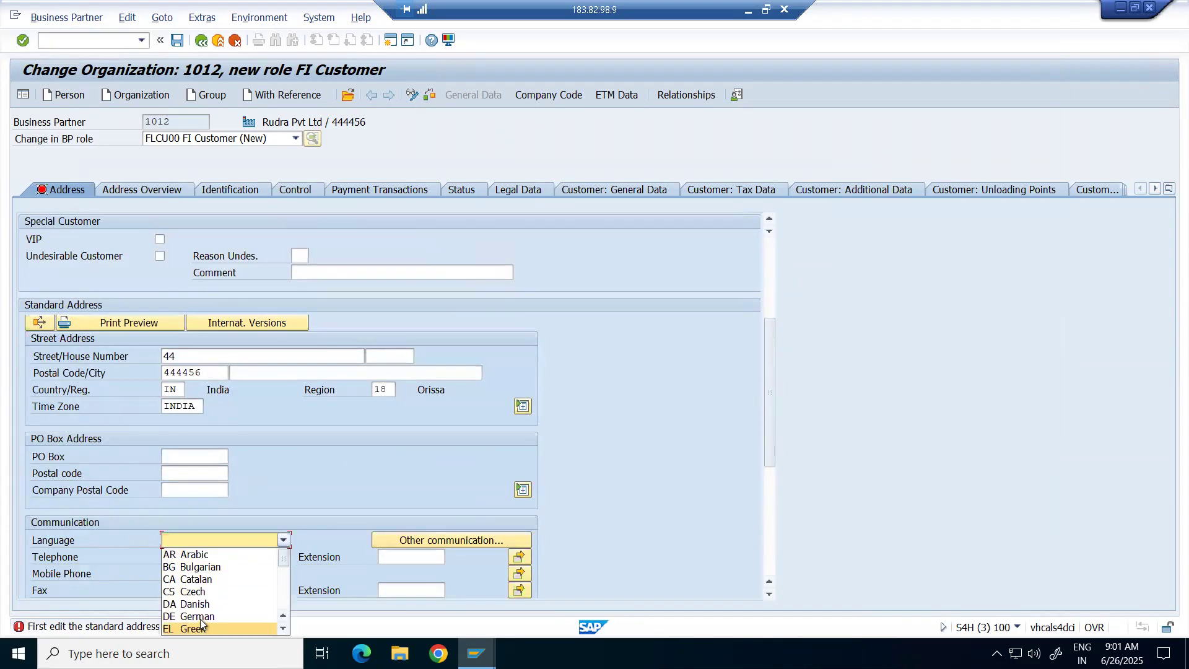
click(197, 629)
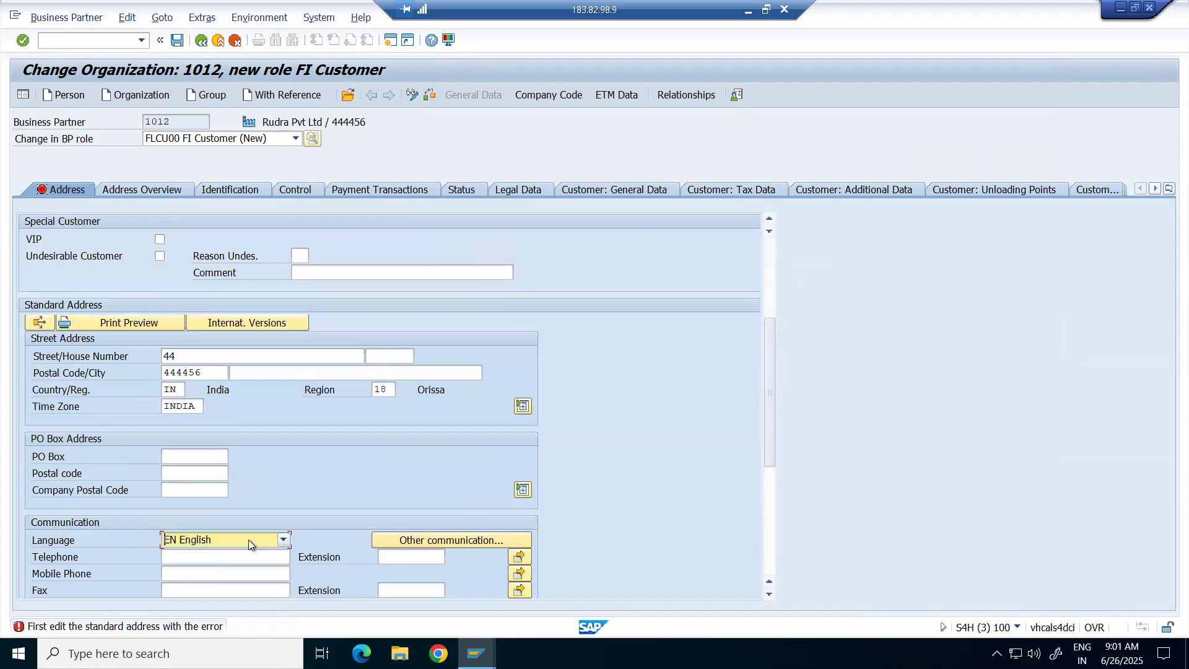
key(Return)
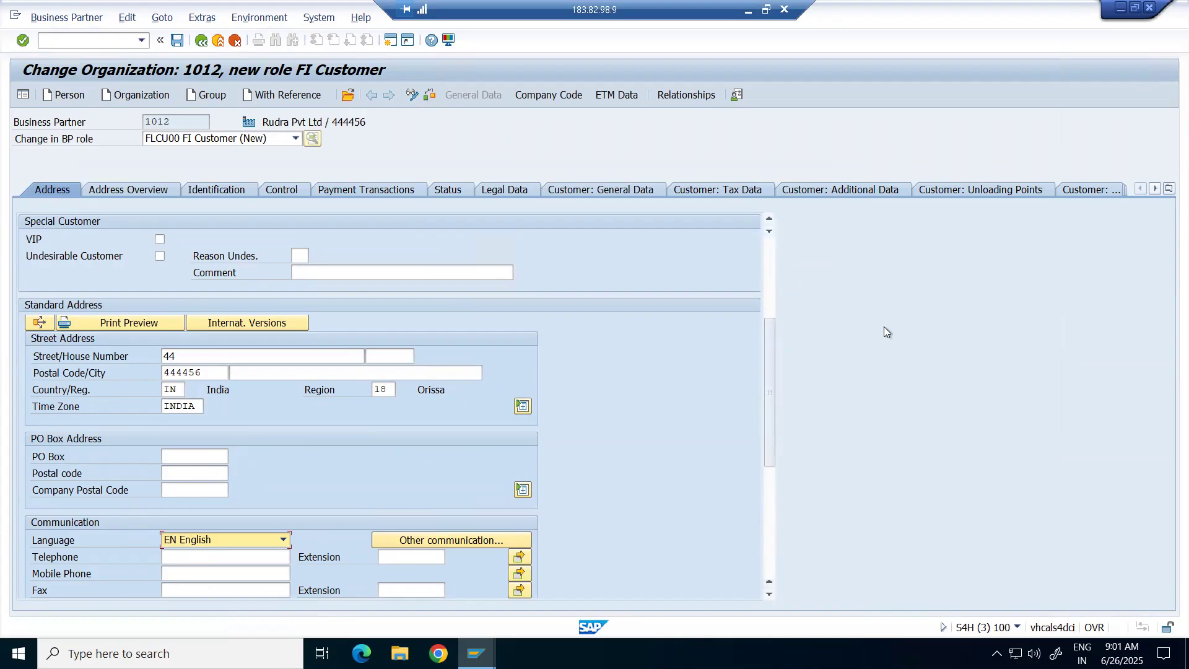
scroll(882, 328, down, 5)
scroll(872, 332, up, 7)
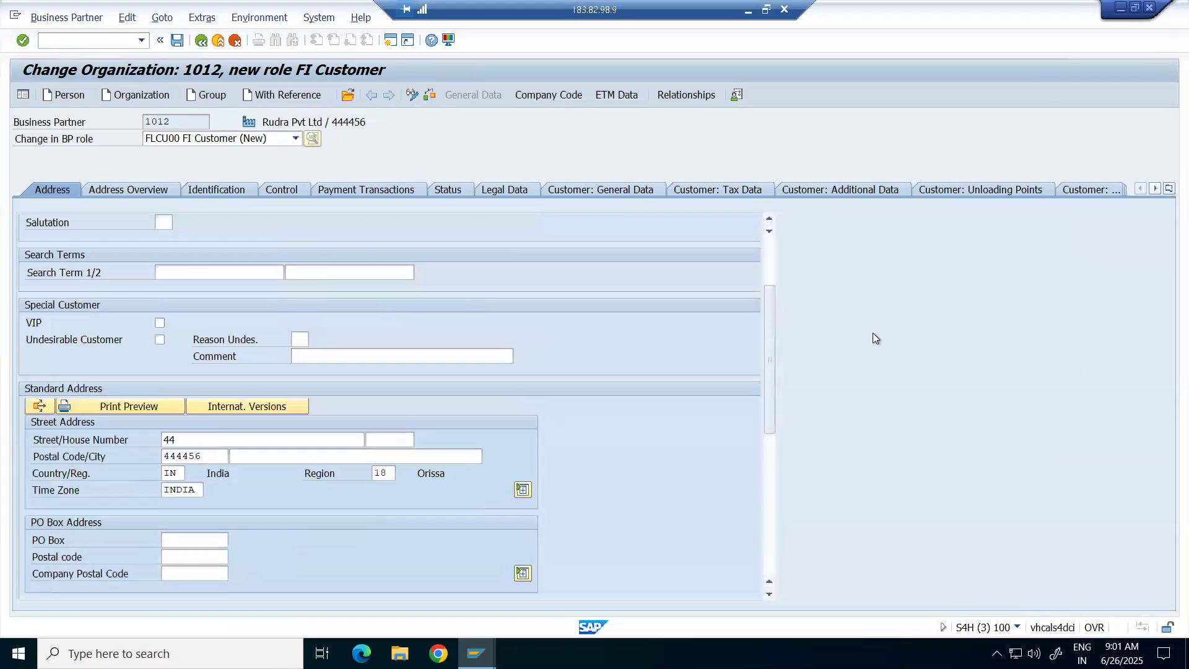
Save business partner 1012 in the FI Customer role and look at its entry in the BP role list.
scroll(873, 338, up, 3)
click(177, 40)
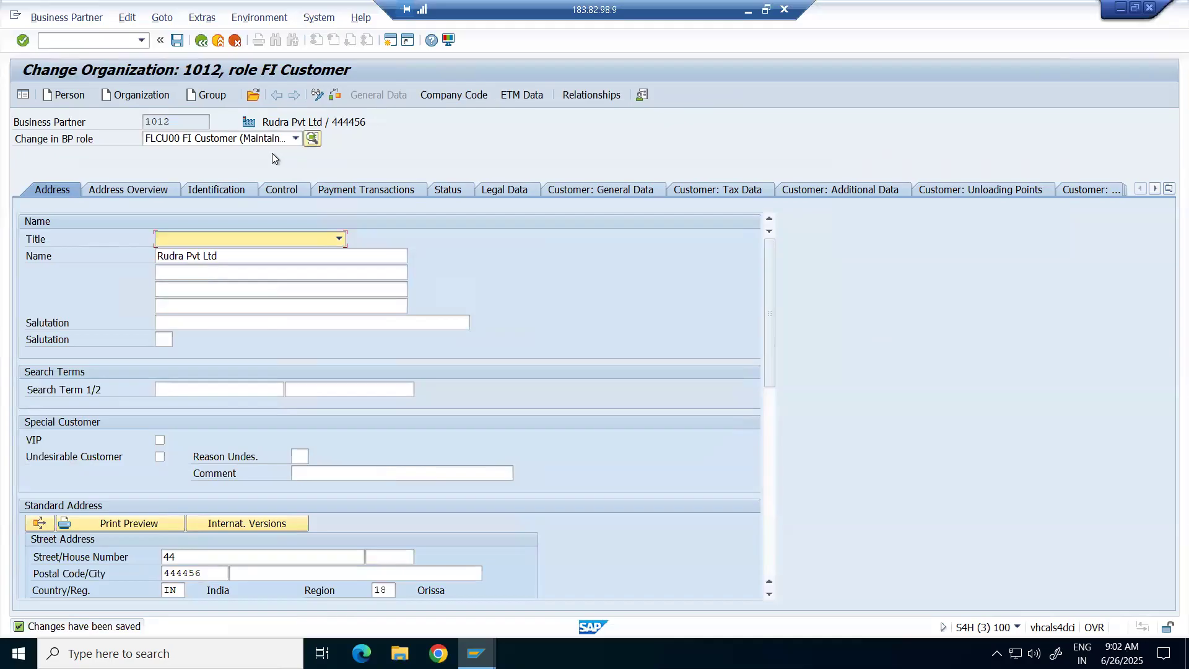
click(288, 137)
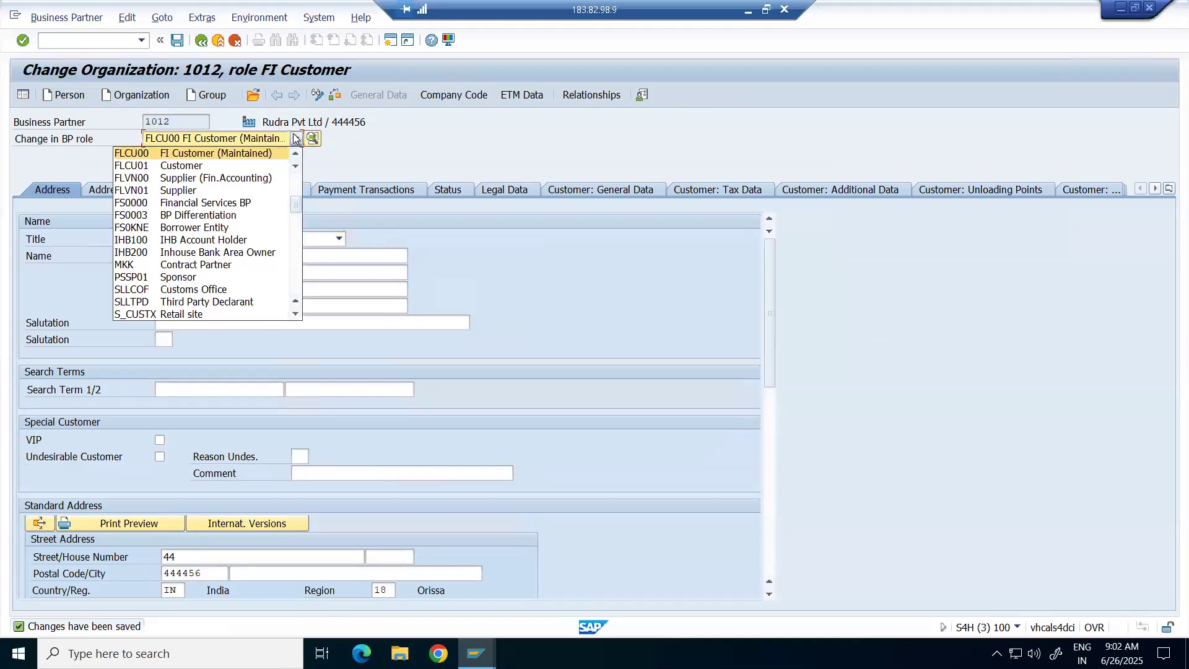
click(460, 139)
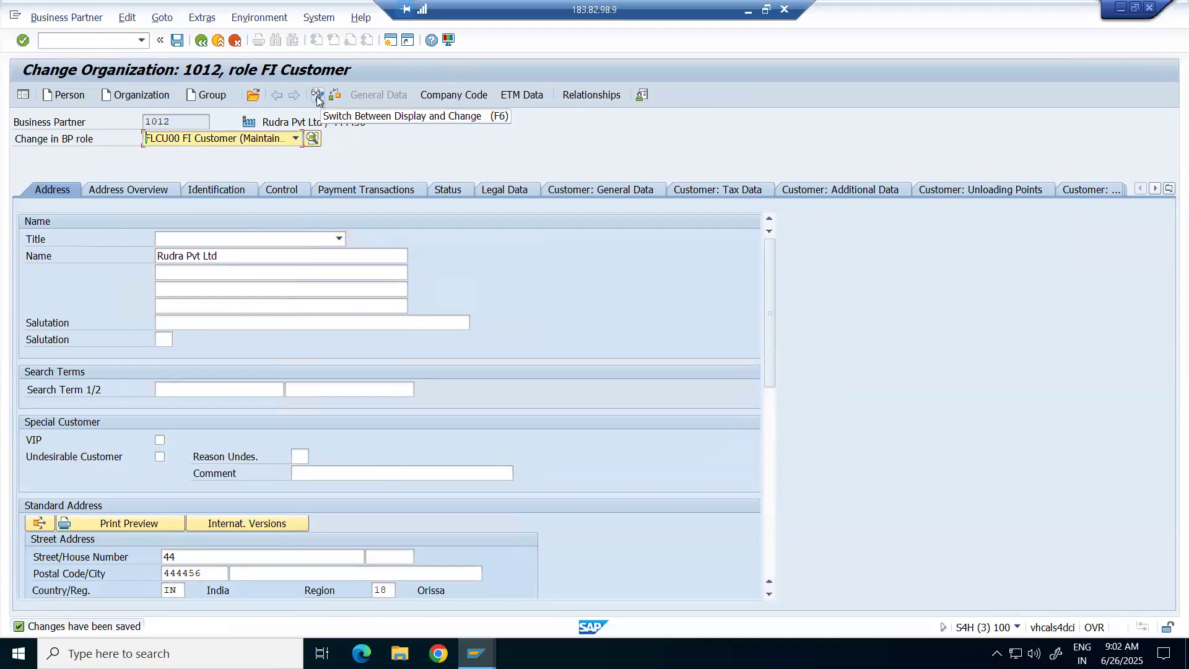
Switch business partner 1012 to display mode and examine its assigned roles and its company code data for CP01.
click(317, 96)
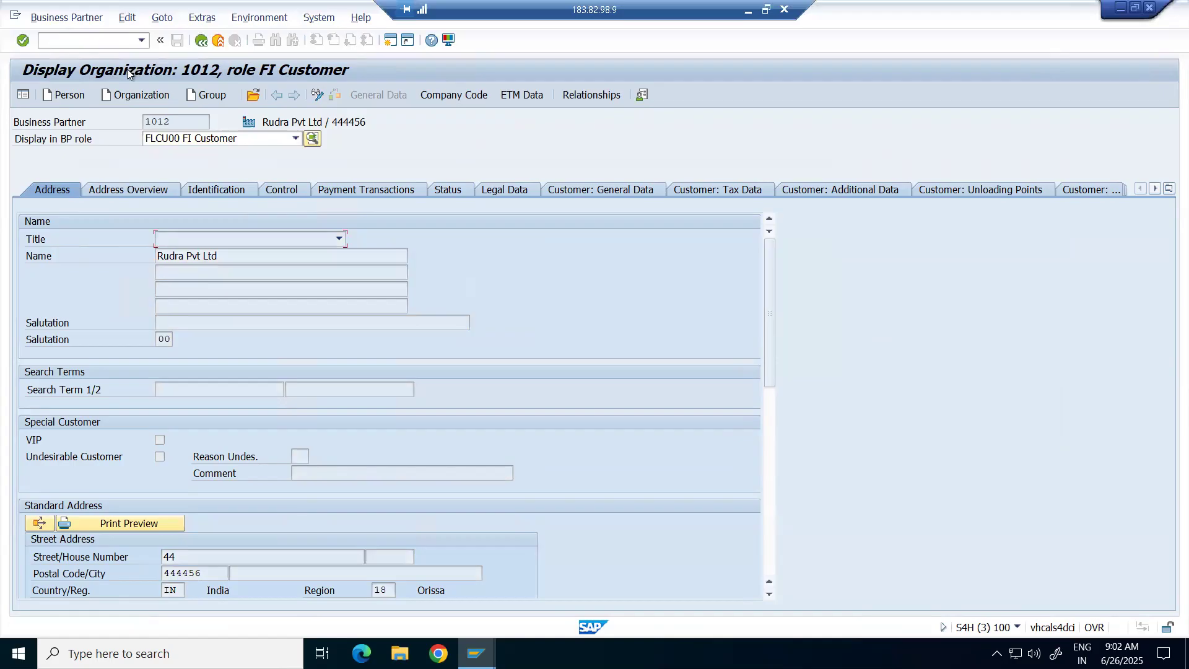
click(295, 138)
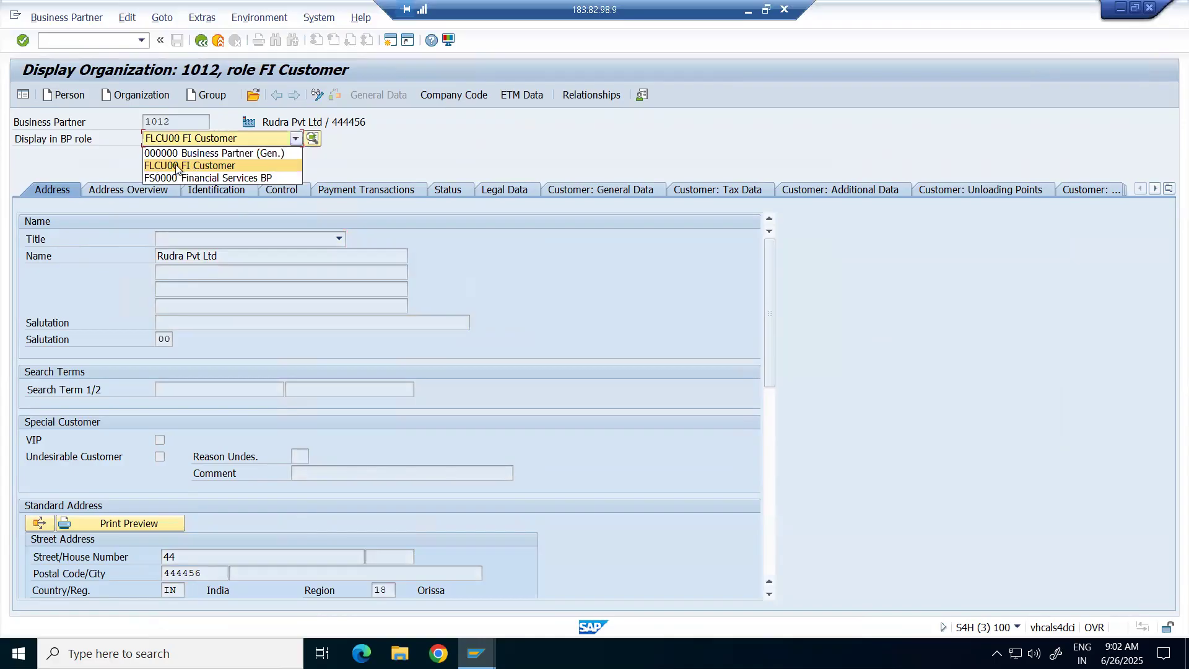
click(265, 168)
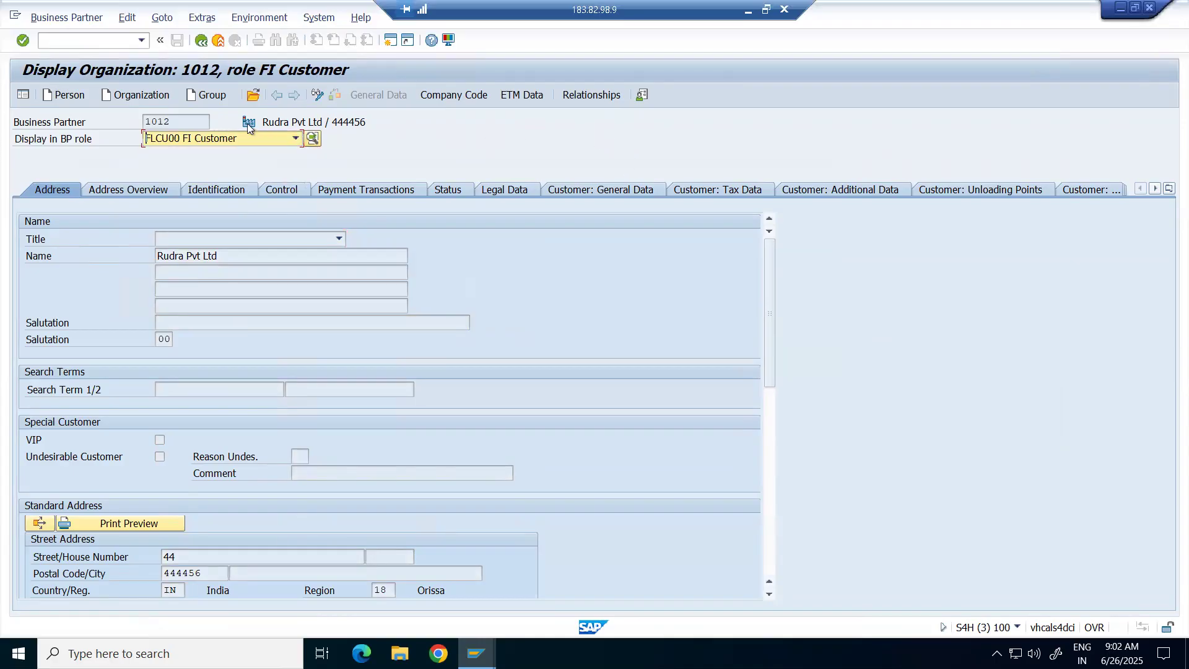
click(445, 94)
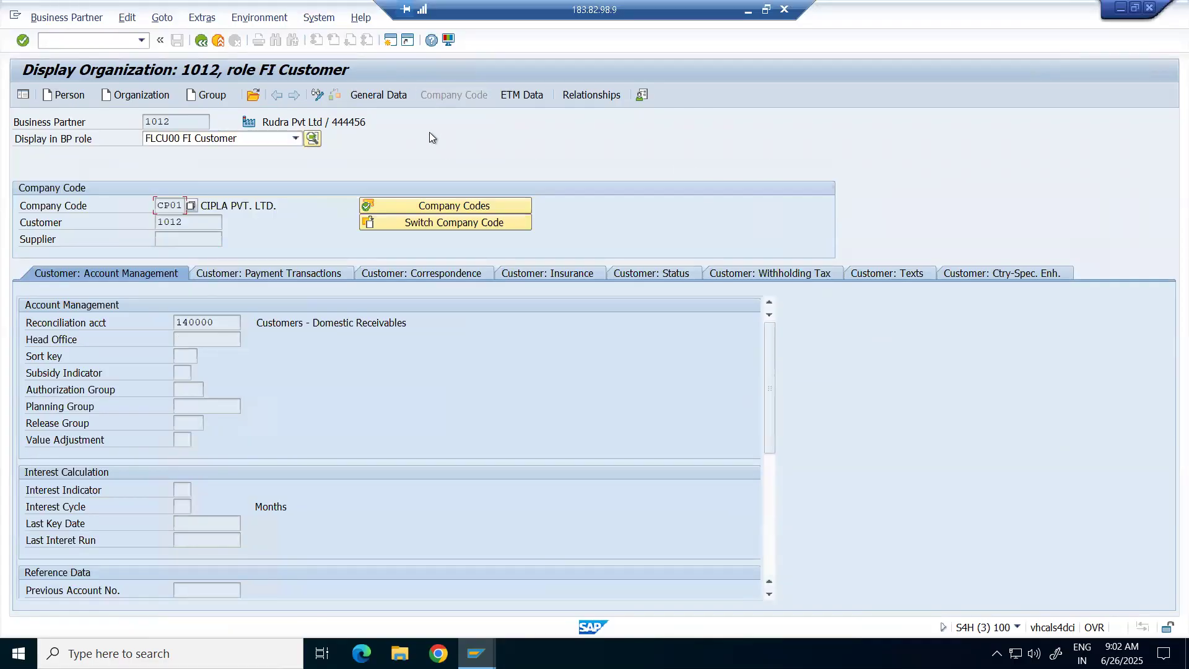
click(293, 138)
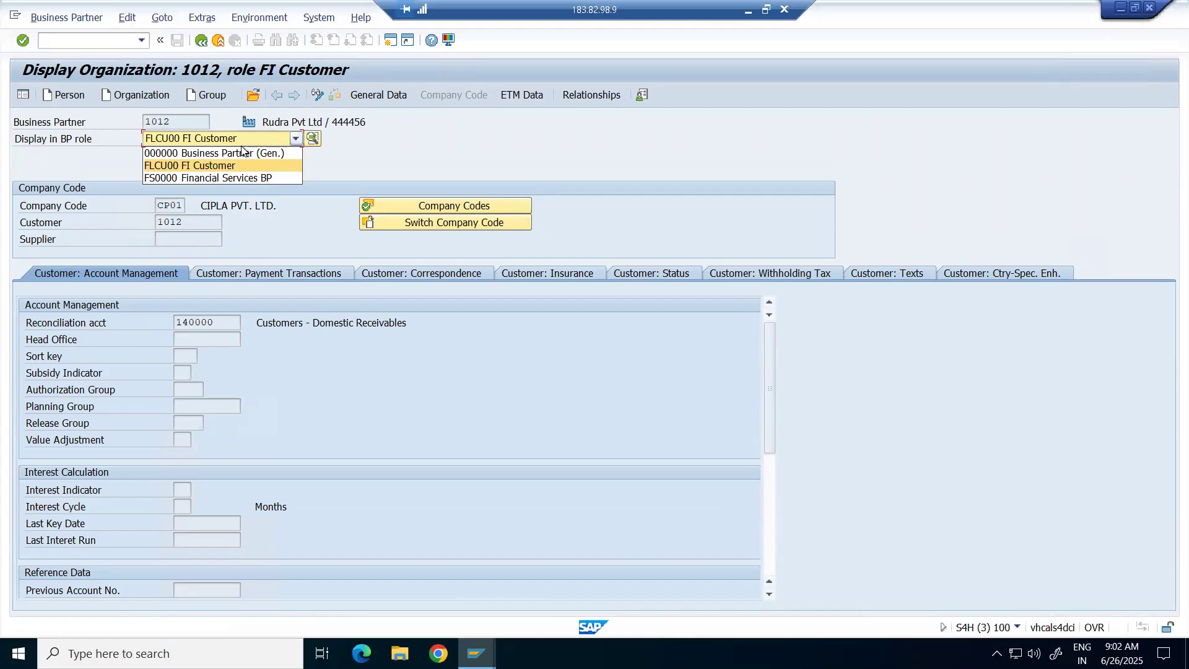
click(495, 148)
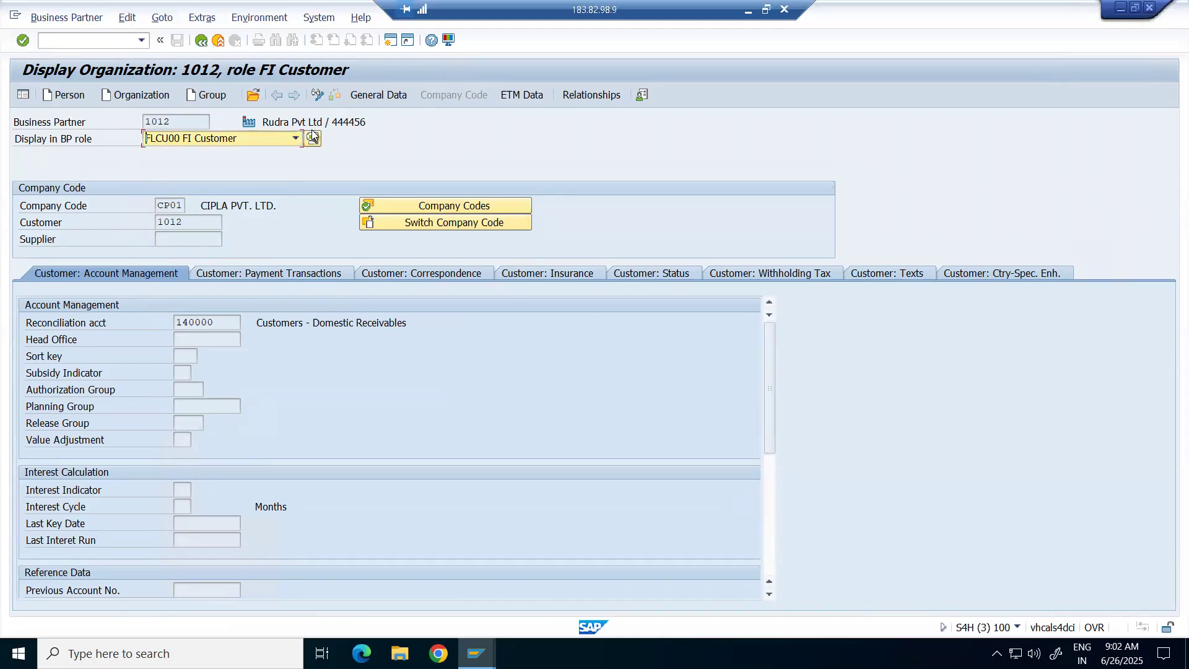
Return business partner 1012 to change mode and extend it to the role FLCU01 Customer.
click(317, 97)
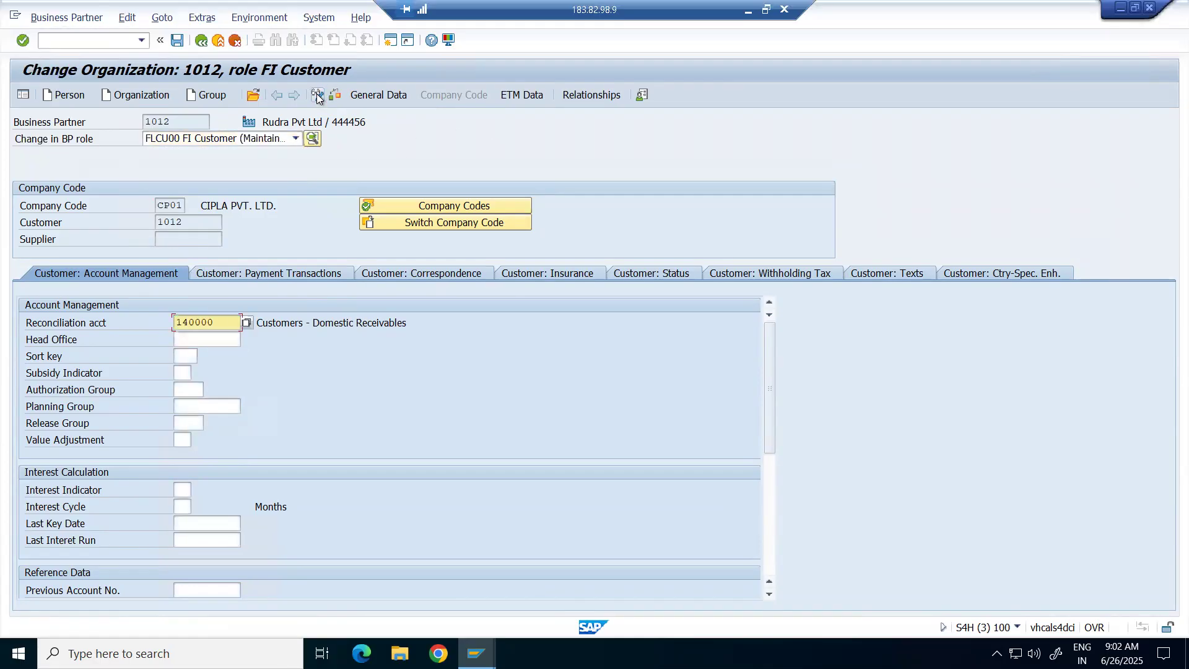
click(298, 140)
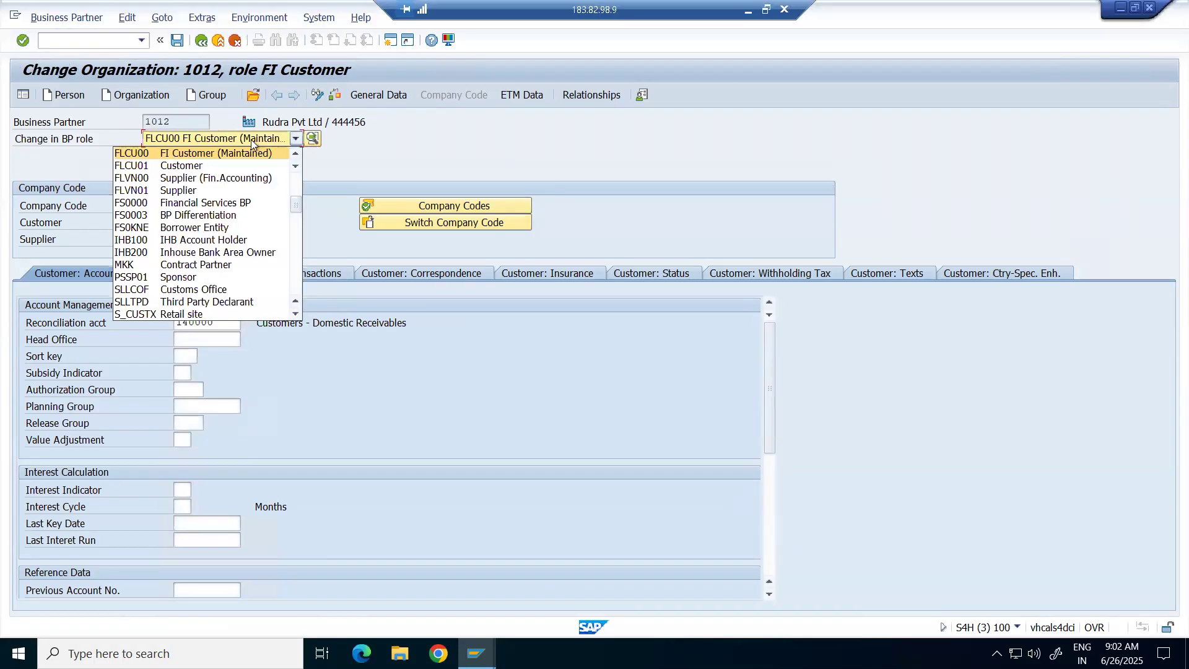
click(182, 166)
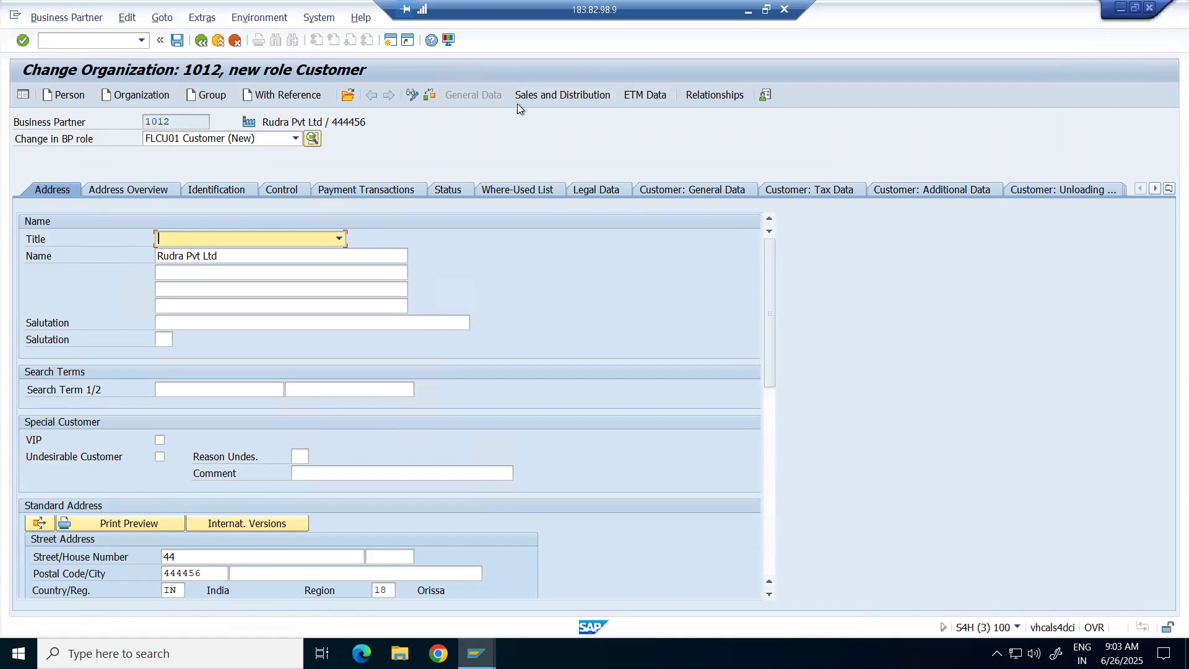
In the sales and distribution data, create the sales area with sales organization CP01, distribution channel P1 and division P1.
click(547, 95)
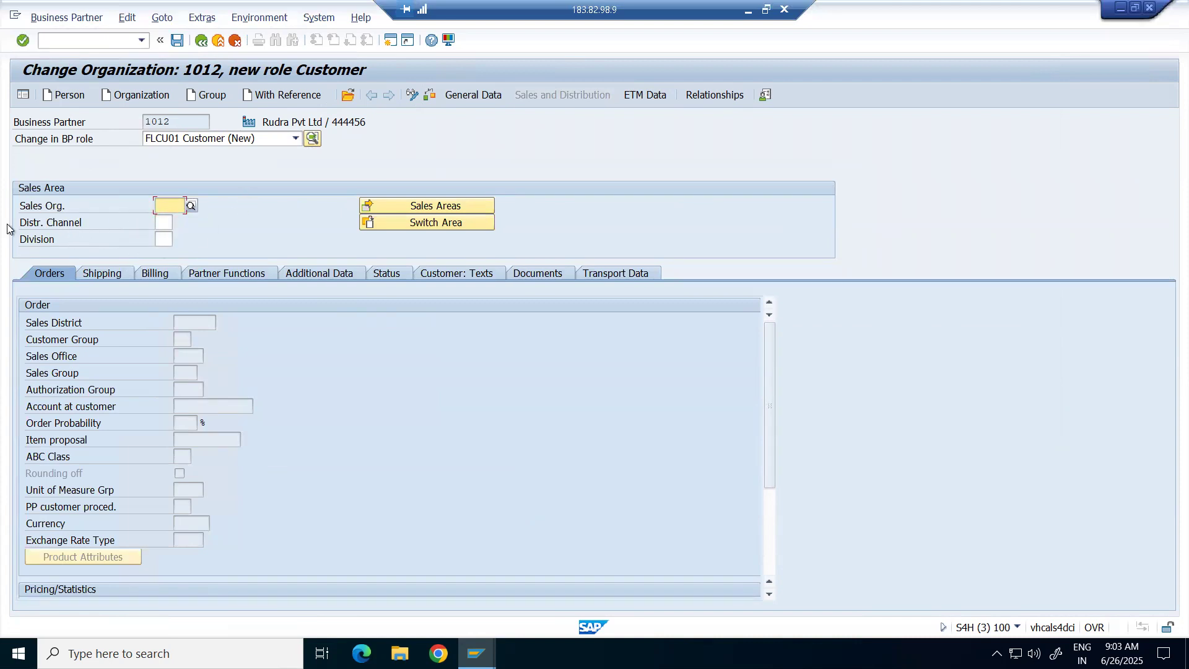
click(436, 205)
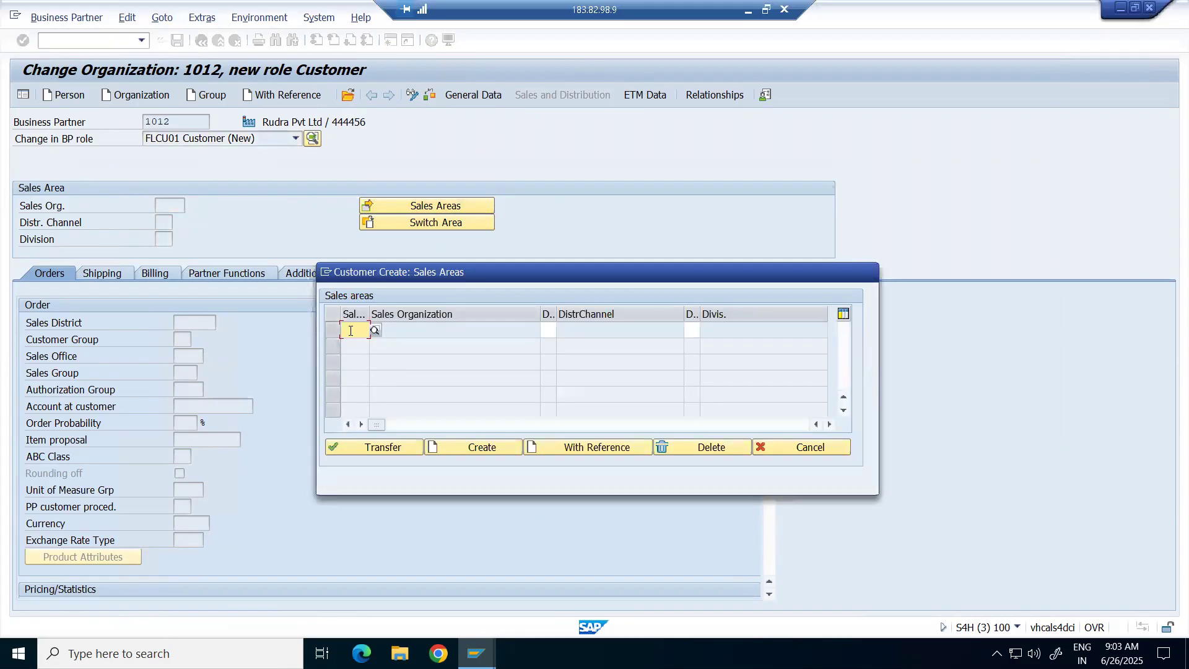
text(cp01)
key(Tab)
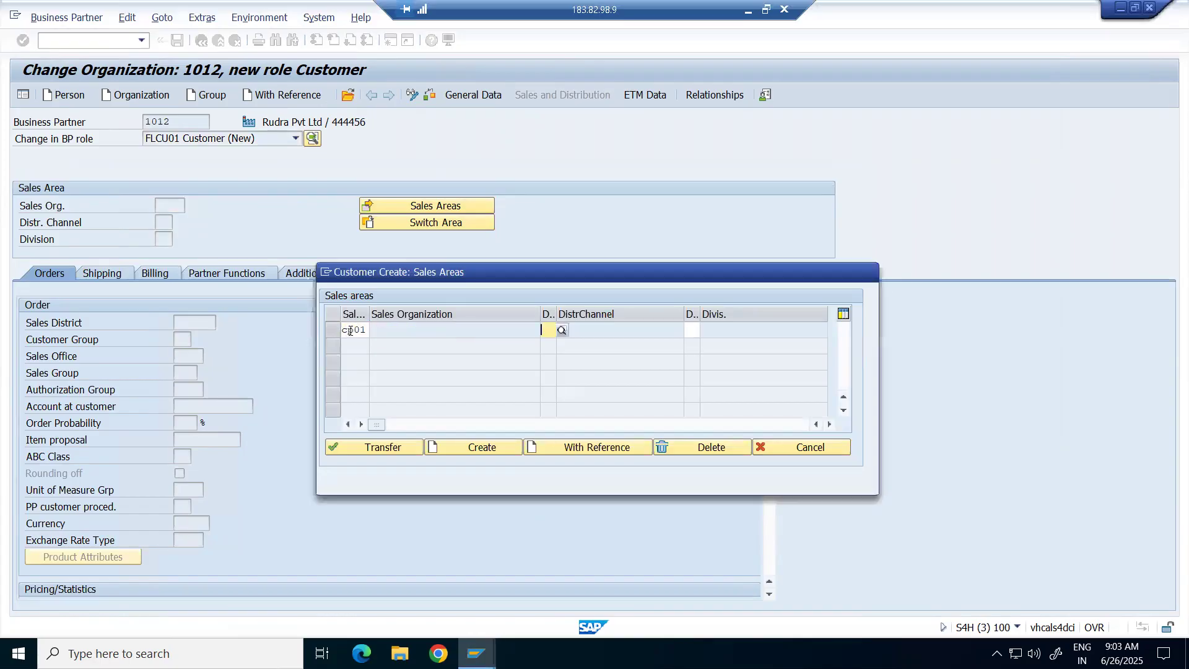
text(p1)
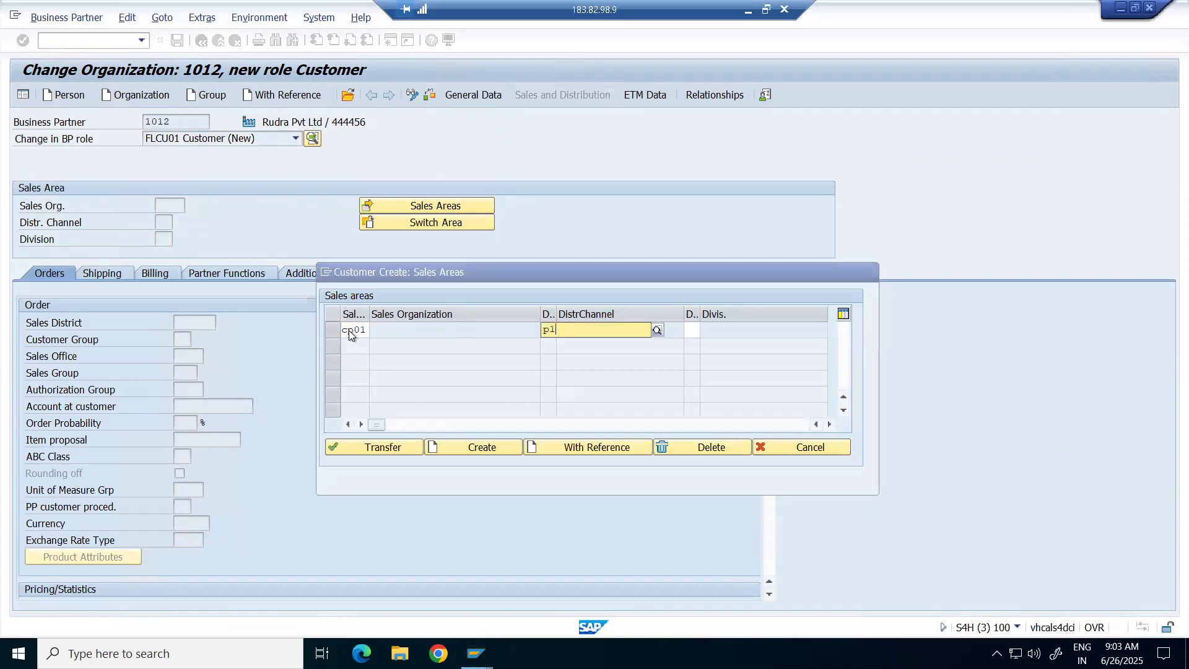
key(Tab)
text(p)
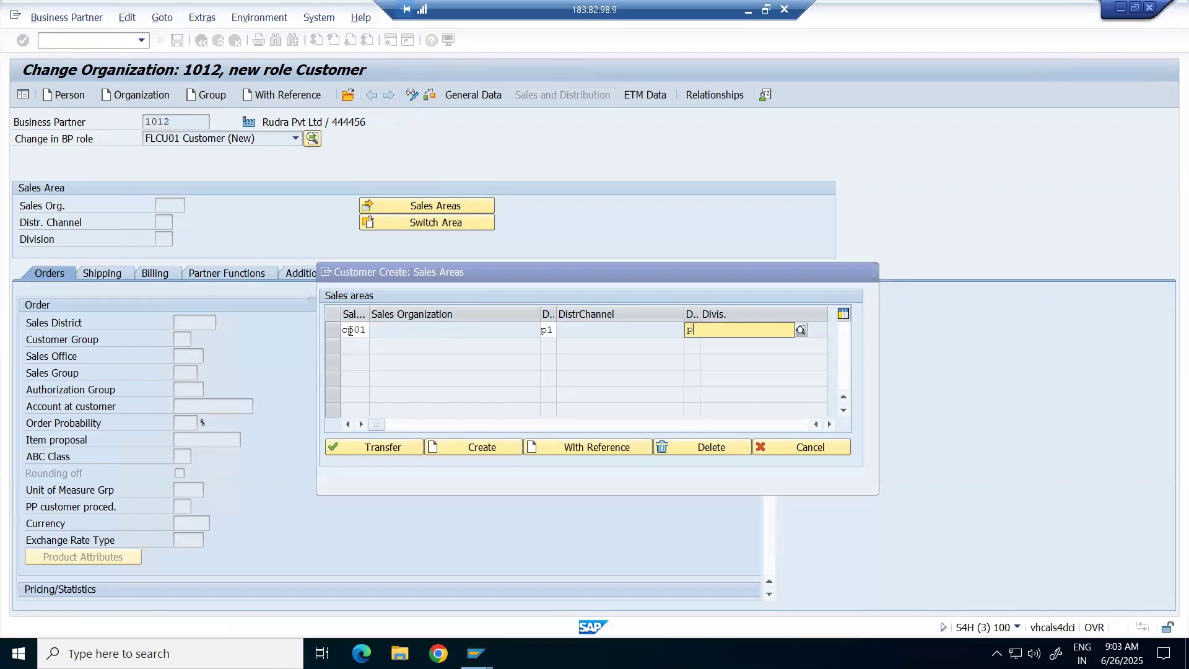
text(1)
key(Return)
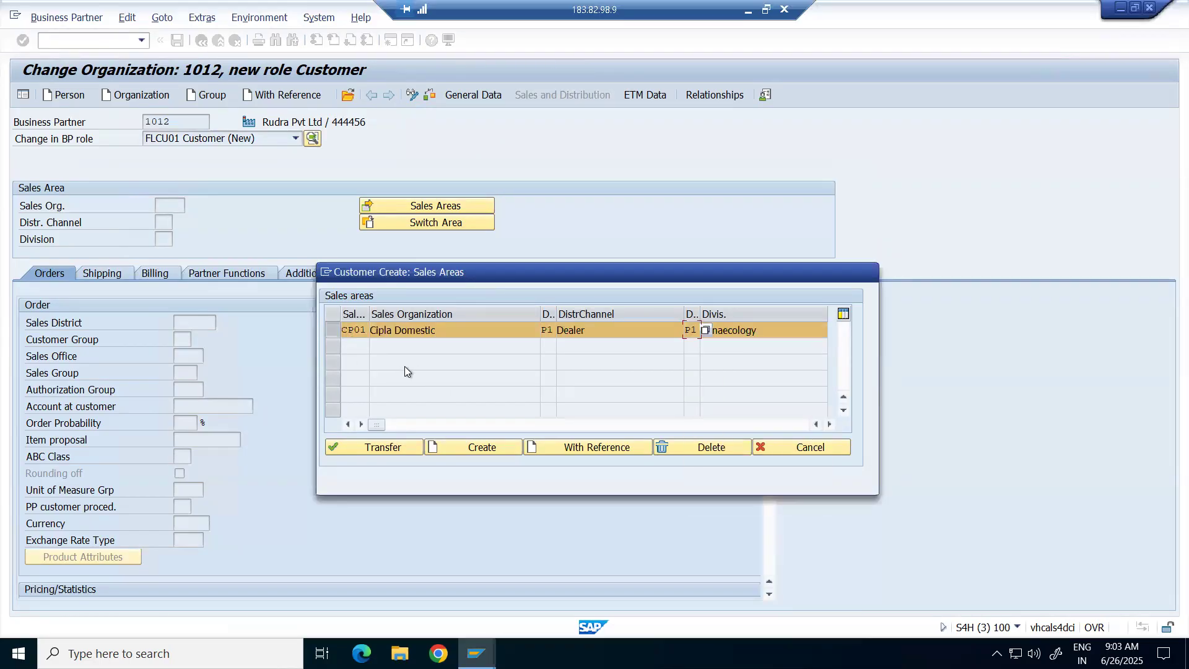
click(377, 448)
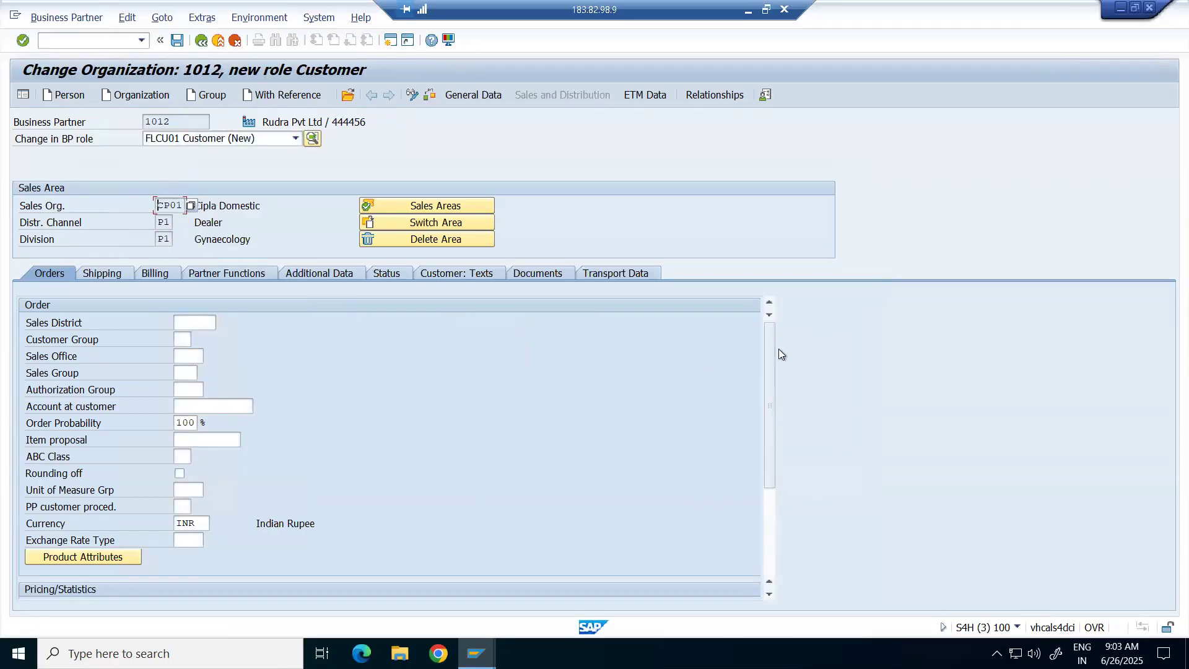
Examine the Orders data of the sales area, from Sales District, Customer Group and Sales Office down to the Pricing/Statistics fields.
drag(768, 344, 767, 474)
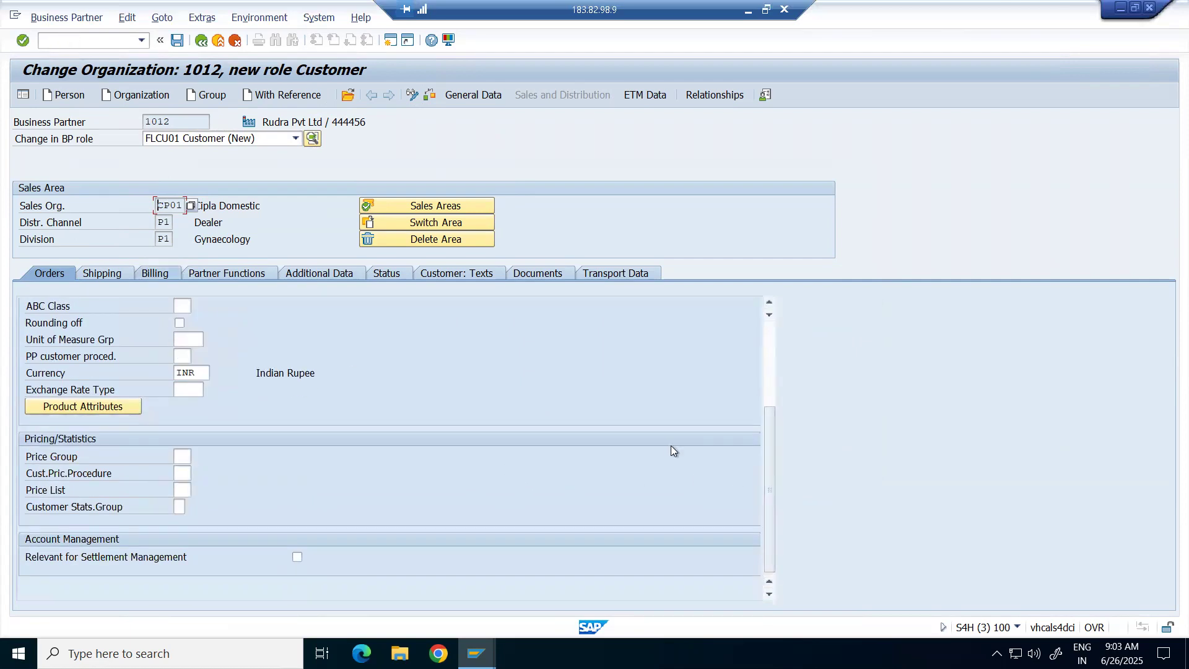
click(772, 351)
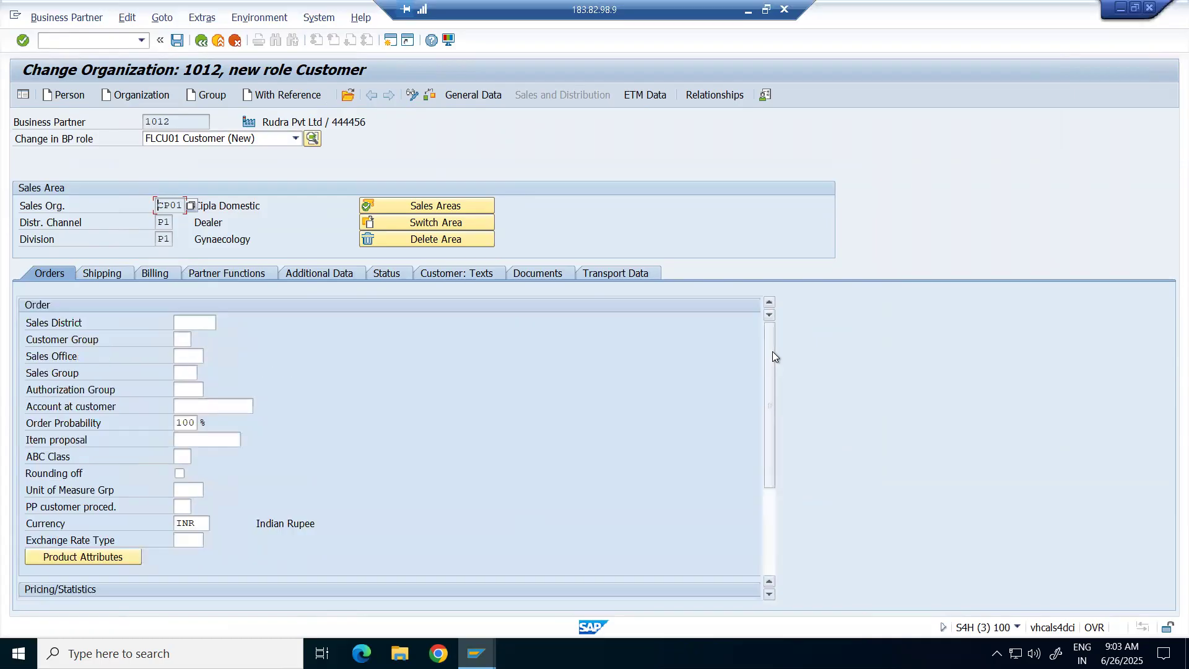
click(775, 552)
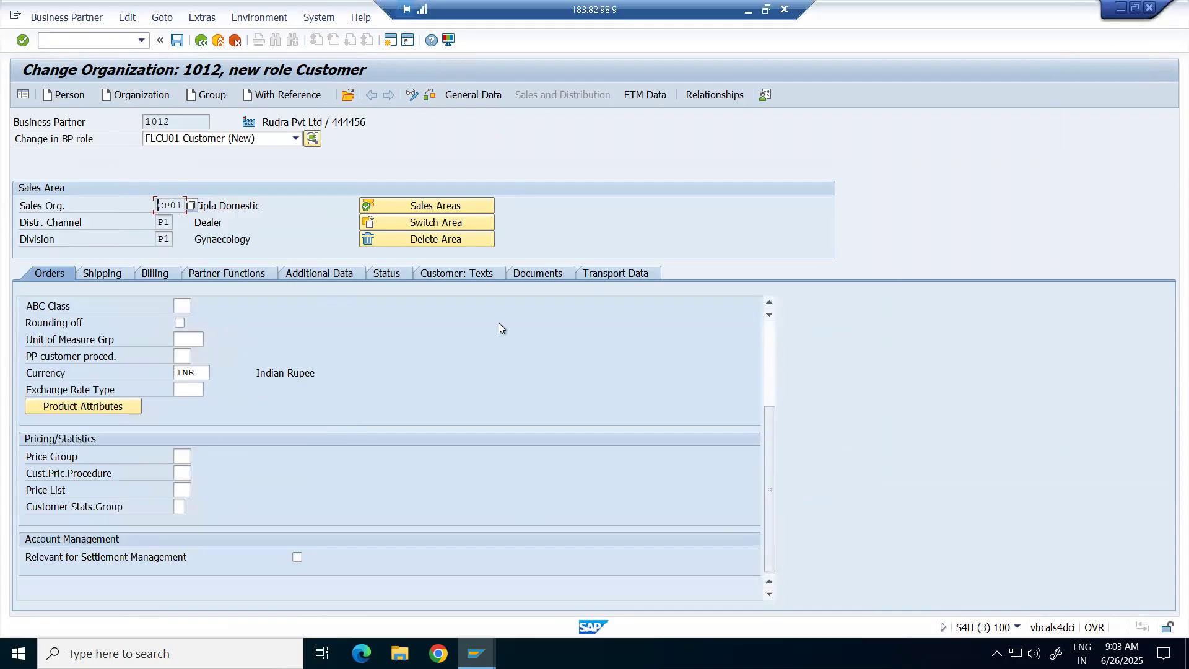
click(768, 344)
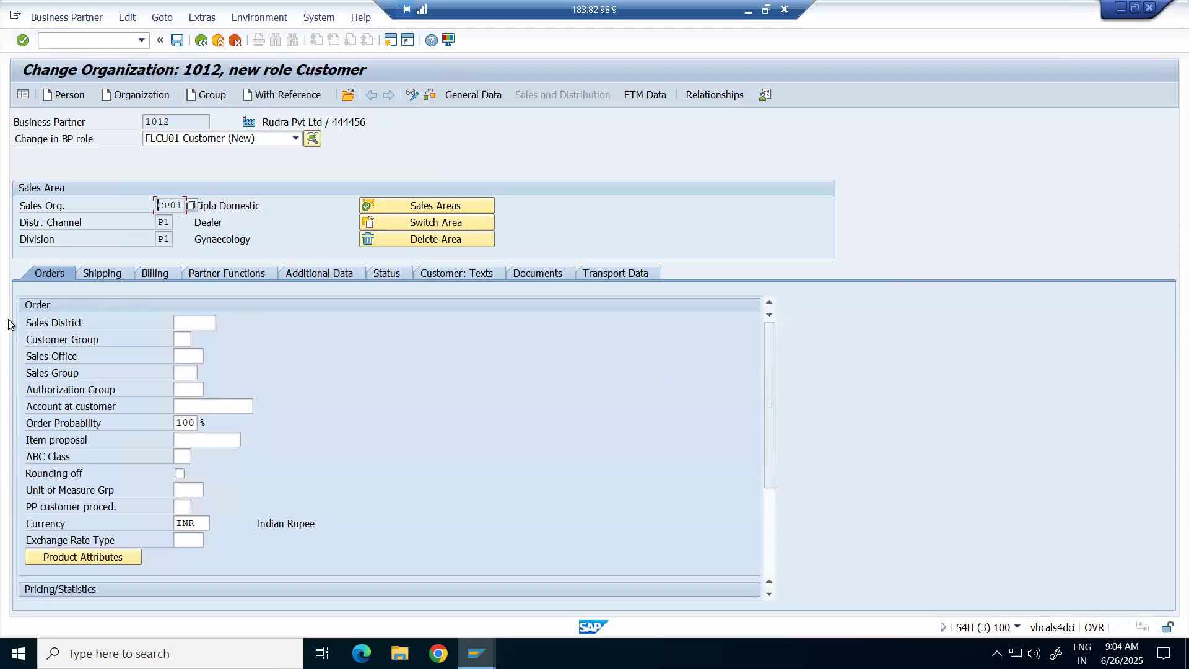
click(193, 321)
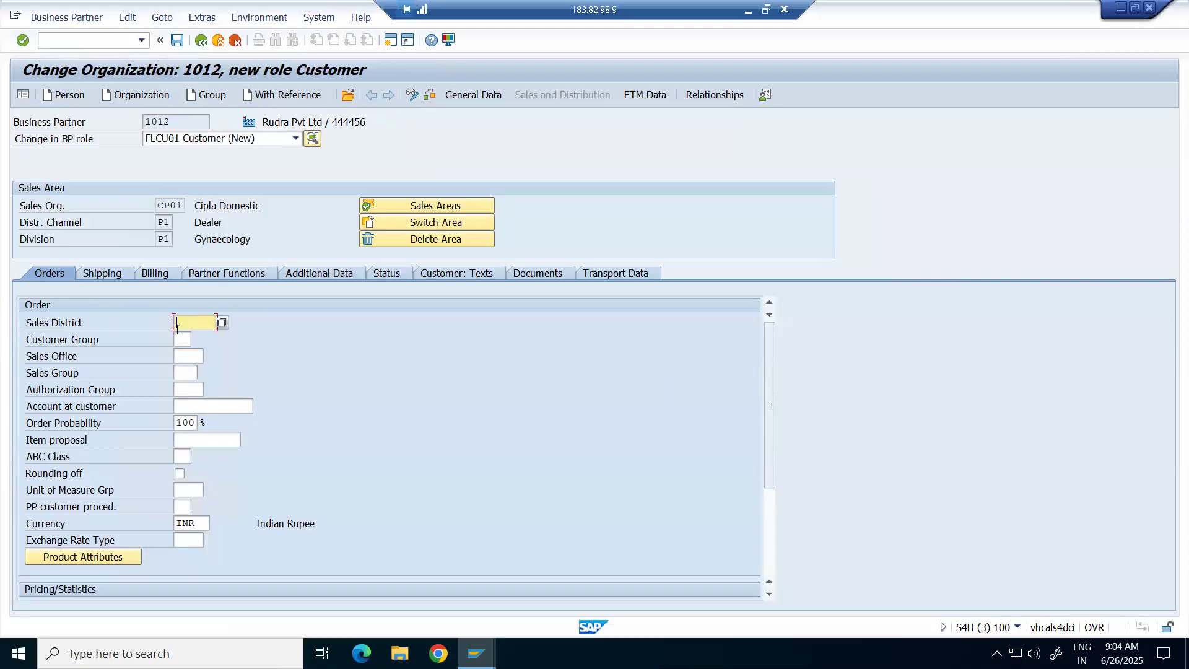
click(184, 340)
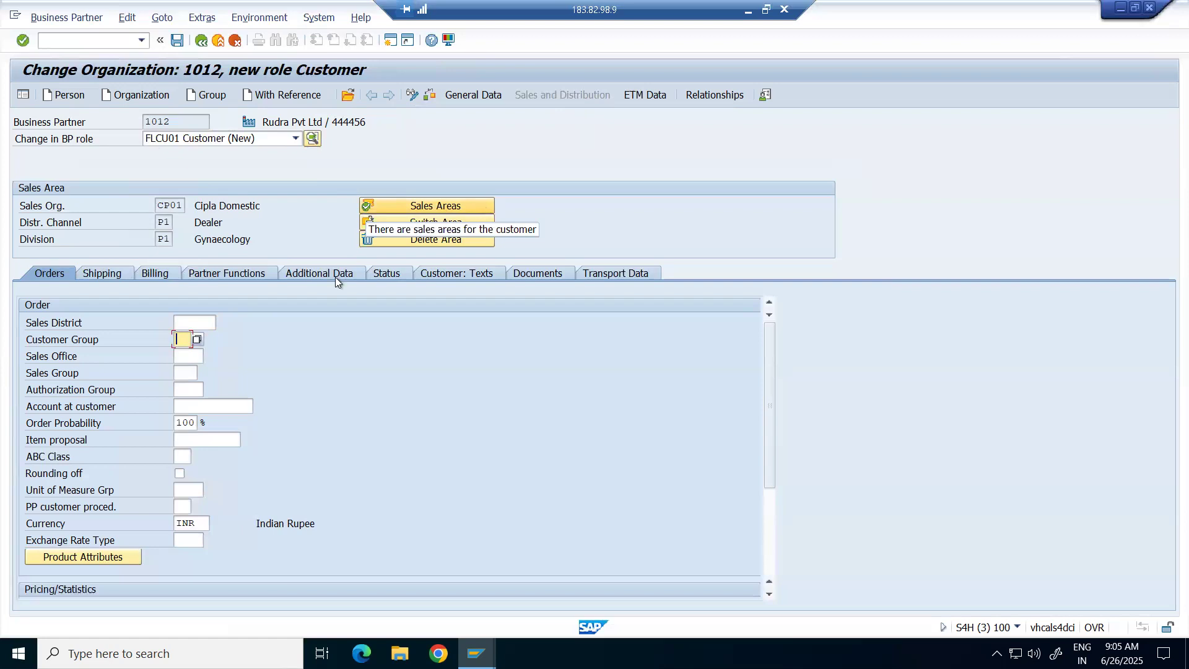
click(185, 356)
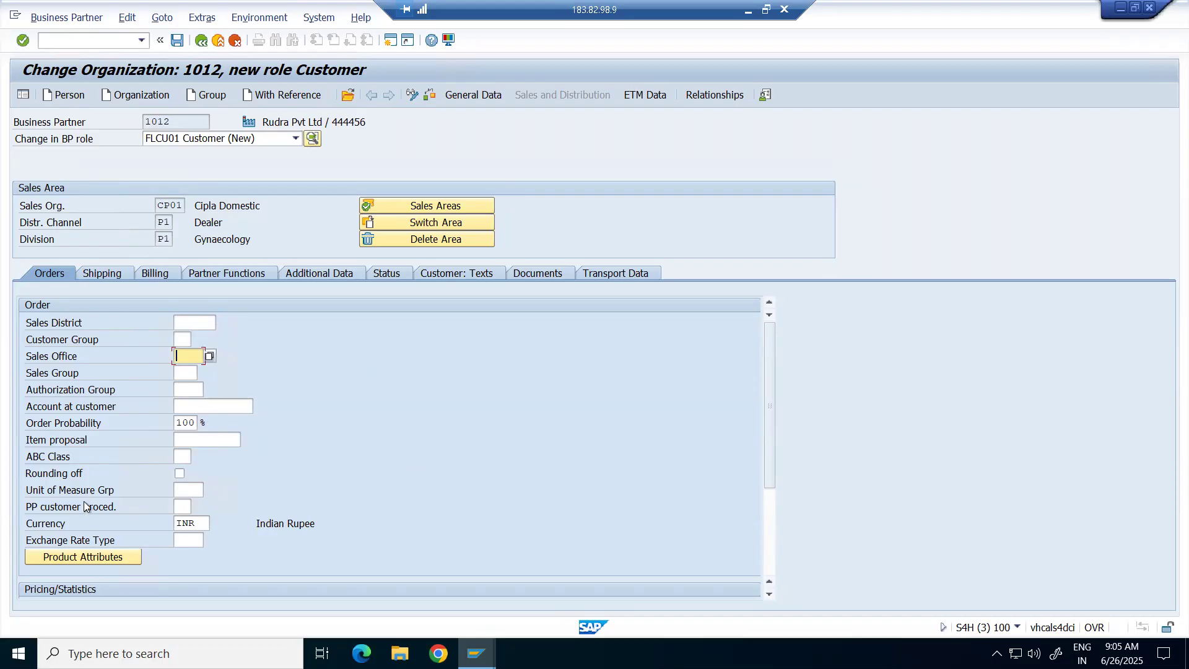
drag(770, 362, 772, 488)
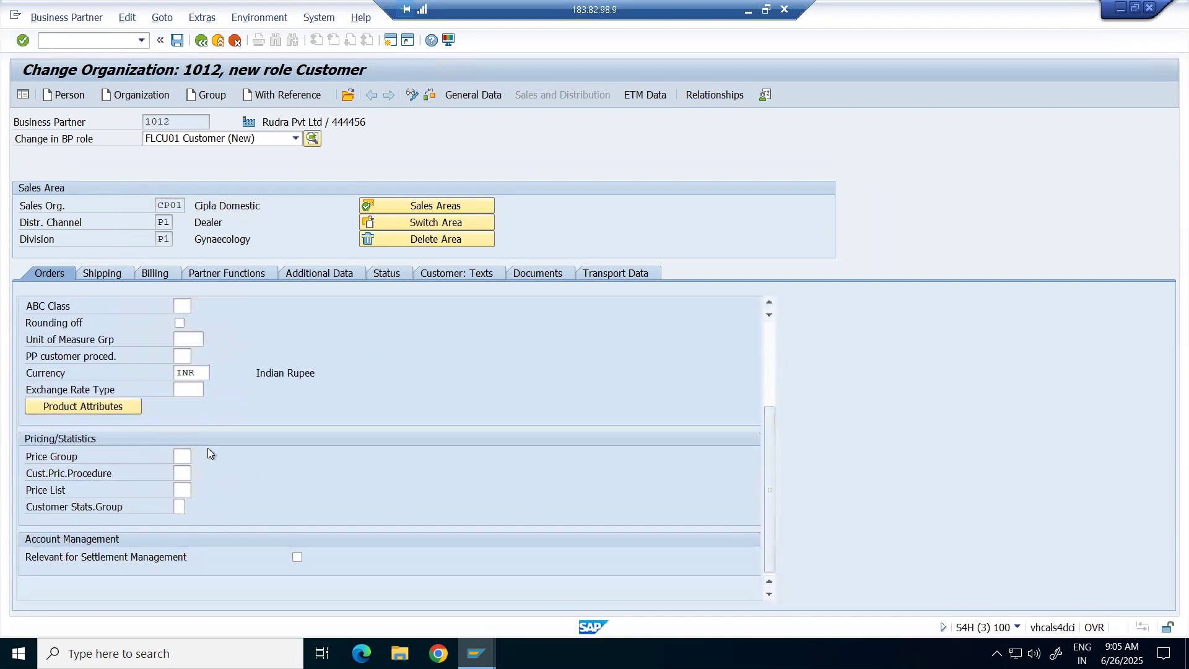
Save business partner 1012 with the Customer role and its sales area.
click(50, 477)
click(181, 473)
click(181, 43)
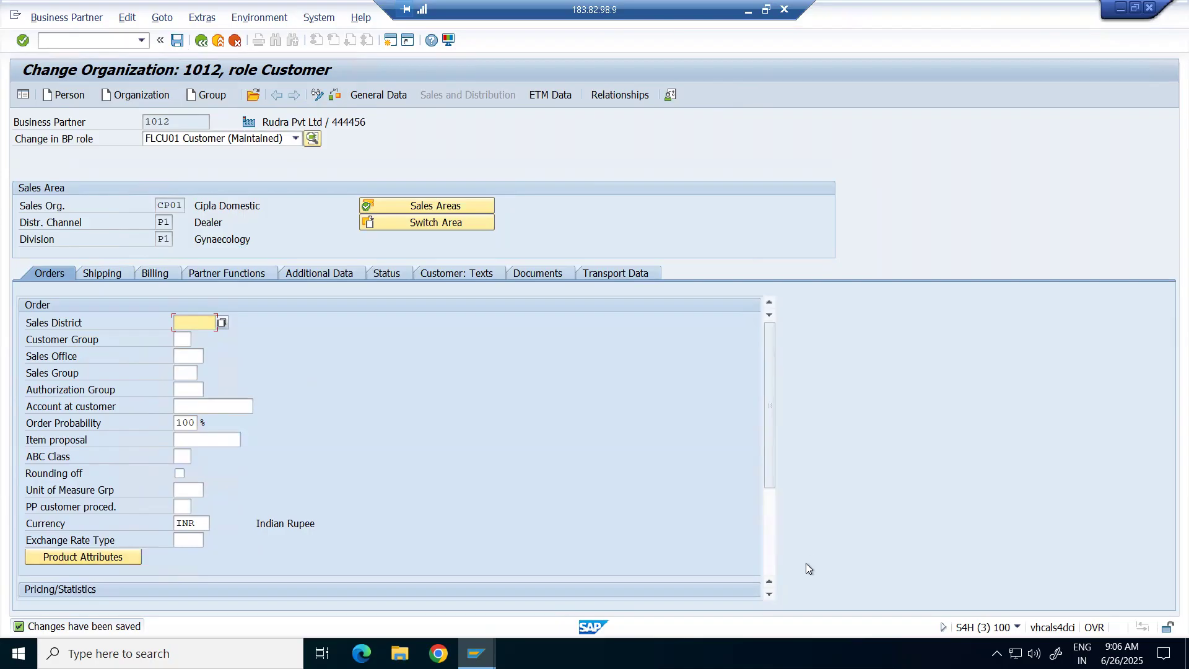
Set the customer pricing procedure in the Orders data to 1 Standard from the list of possible entries.
click(770, 552)
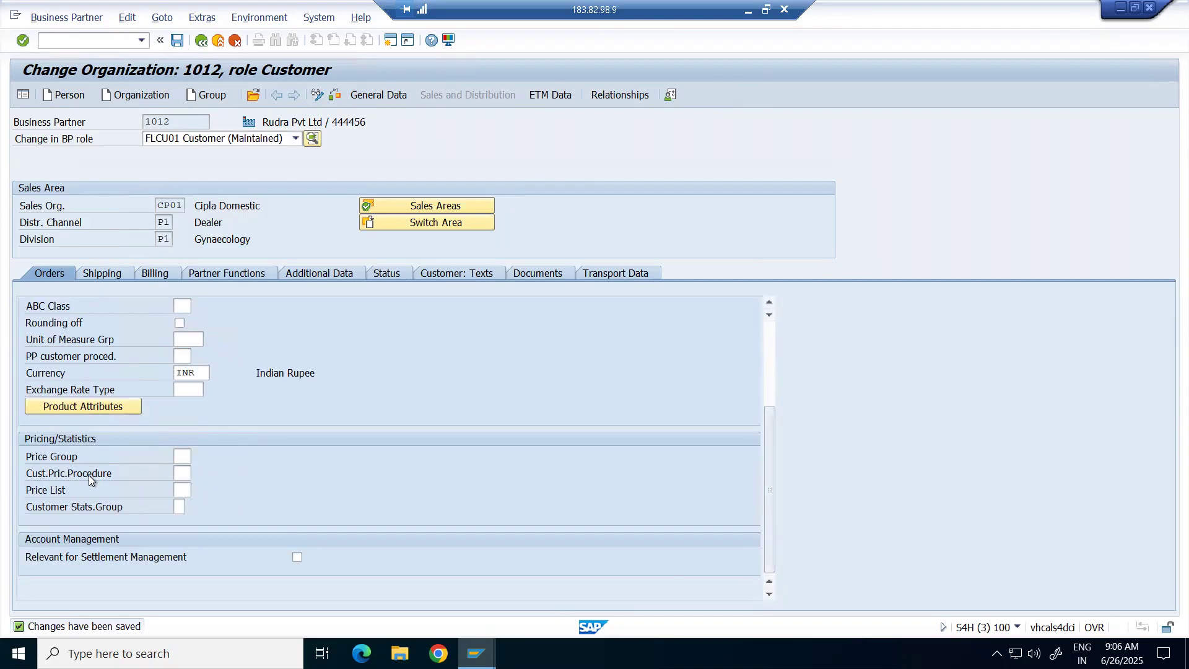
click(180, 473)
click(197, 473)
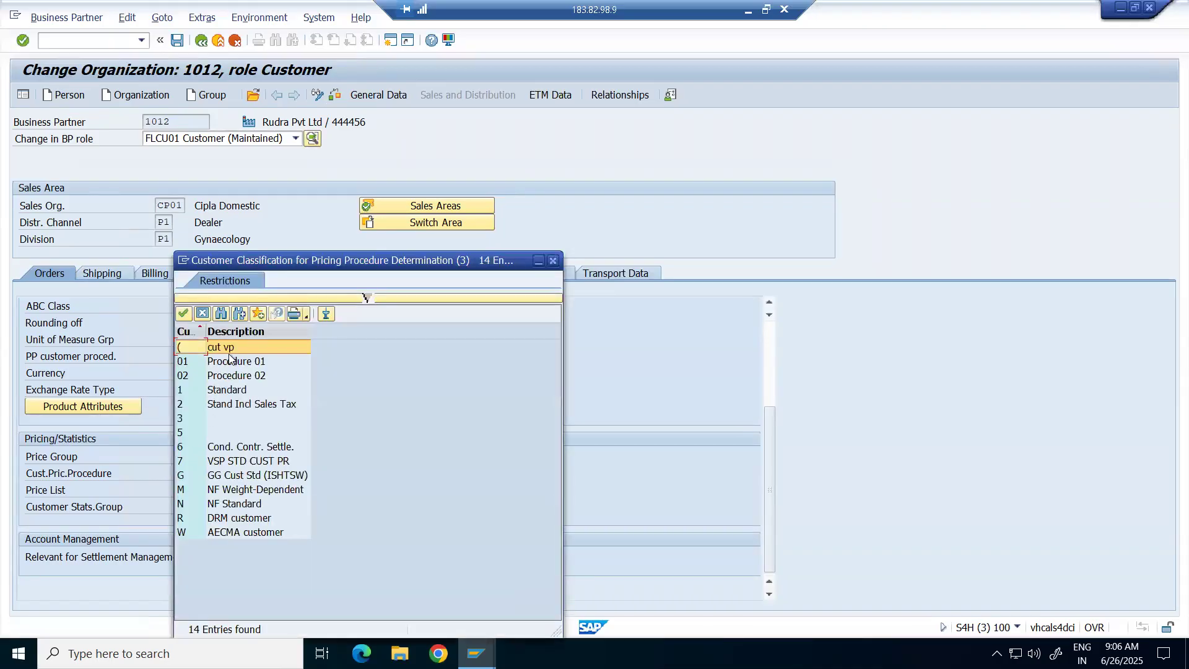
double_click(232, 392)
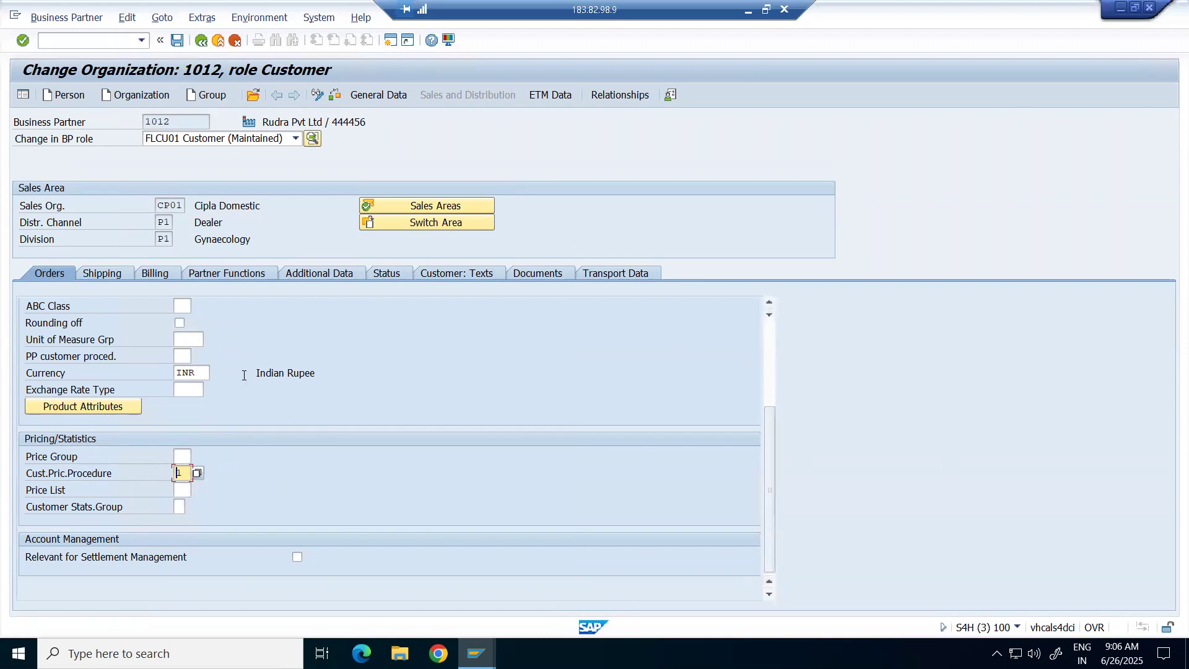
scroll(142, 344, up, 3)
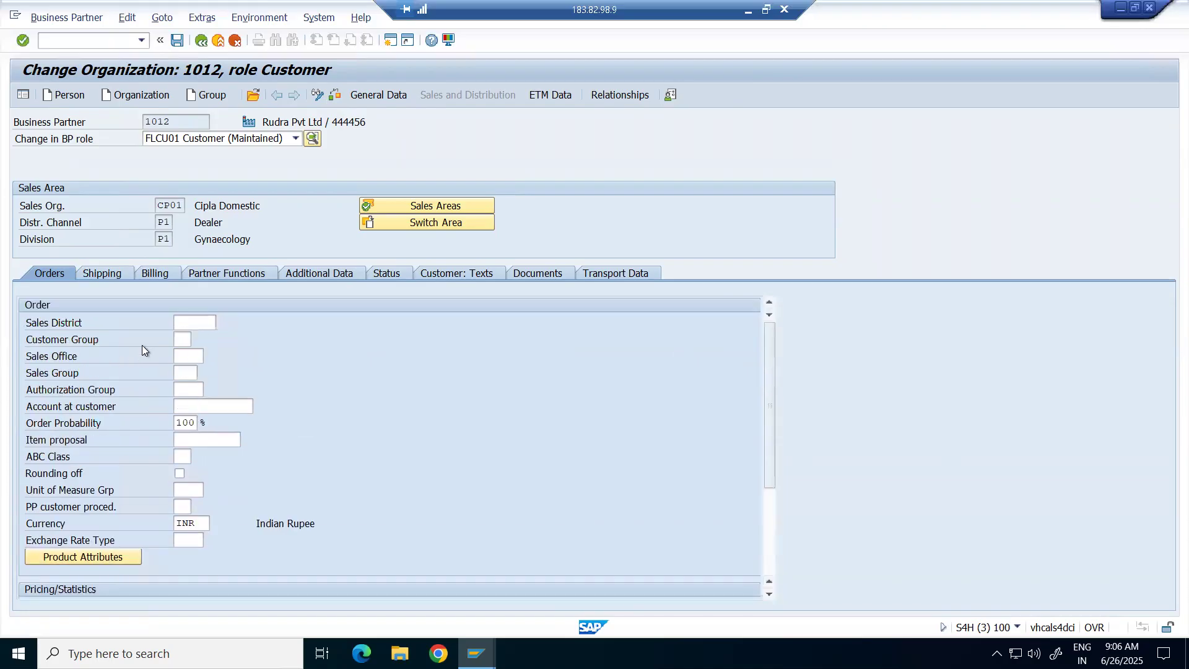
Review the Shipping data of the sales area, including the Order Combination and Delivering Plant settings.
click(186, 324)
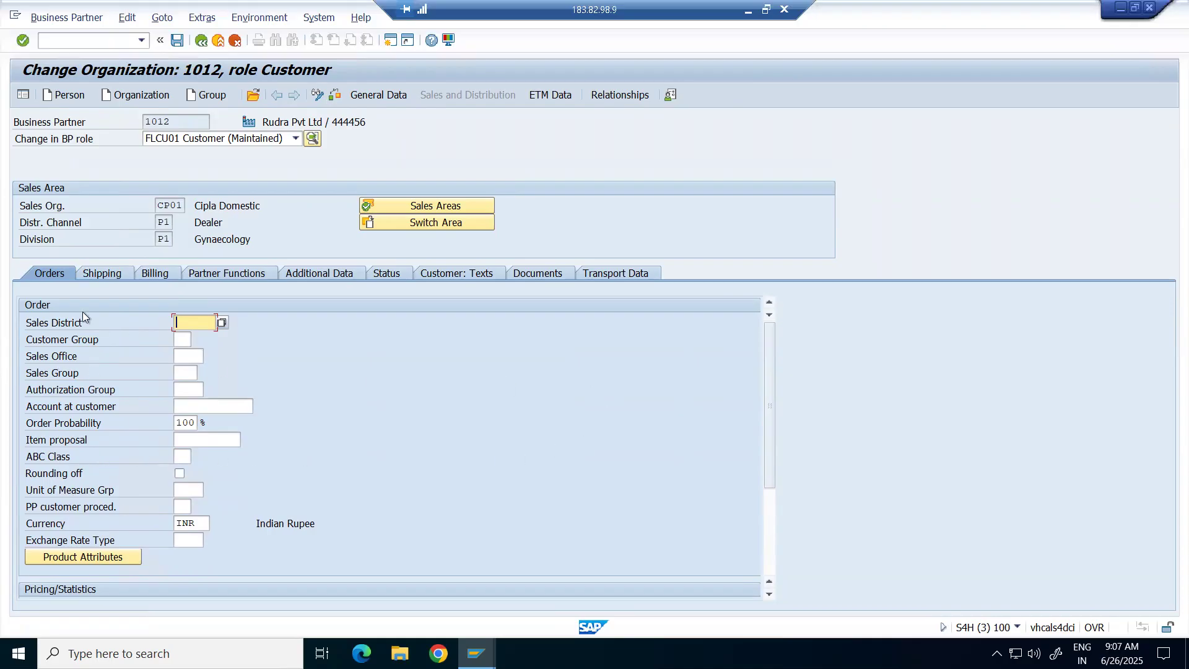
click(102, 273)
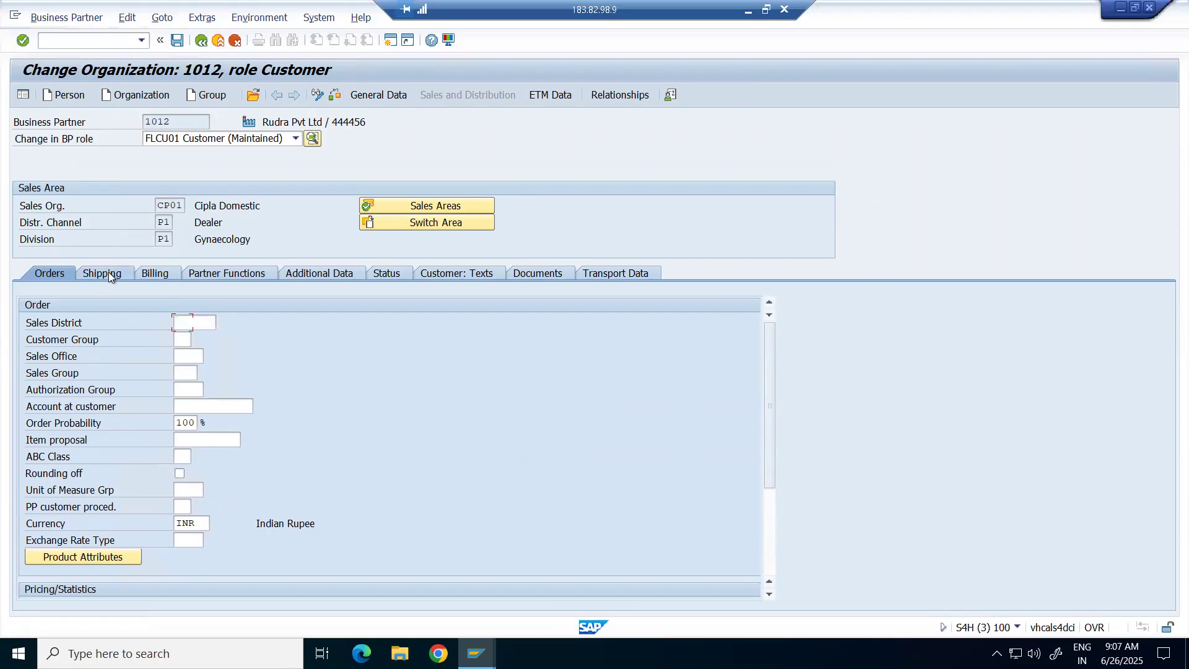
click(179, 338)
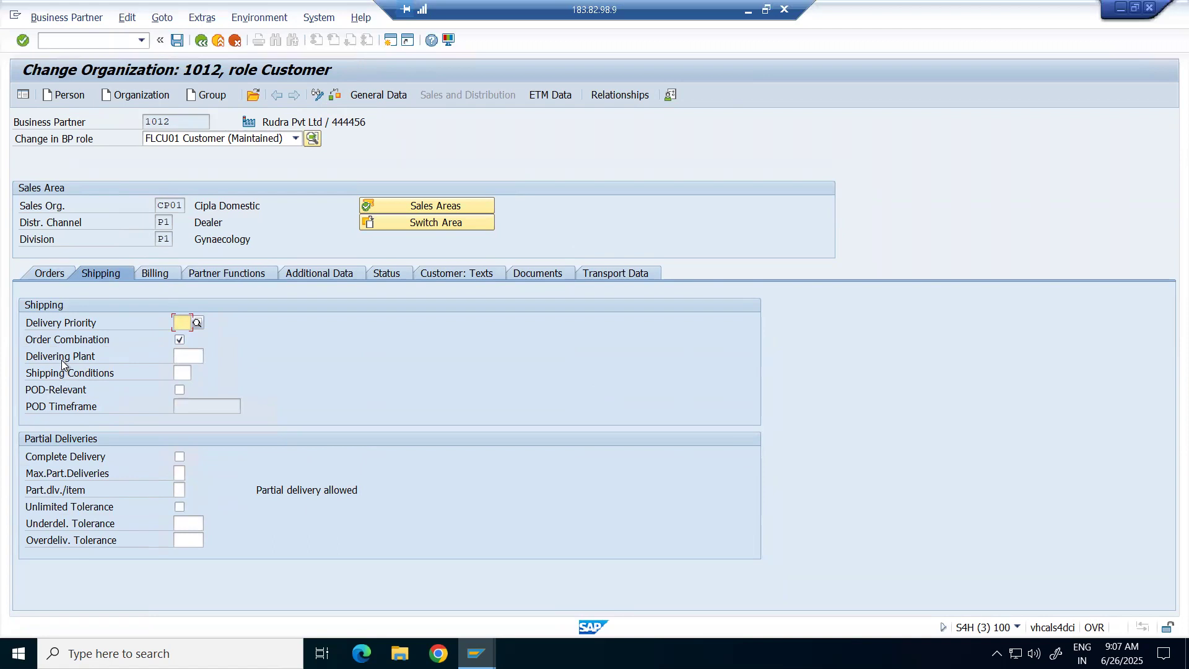
click(186, 354)
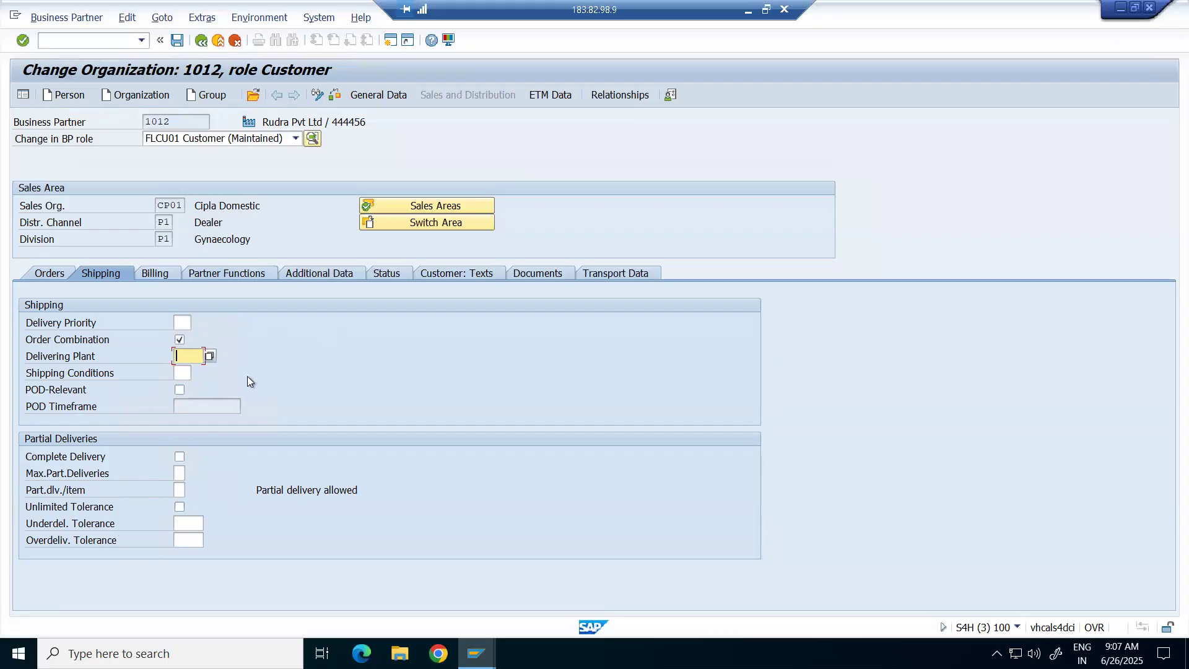
In the Billing data, set the customer account assignment group to 01 Domestic Revenues from the list of possible entries.
click(158, 277)
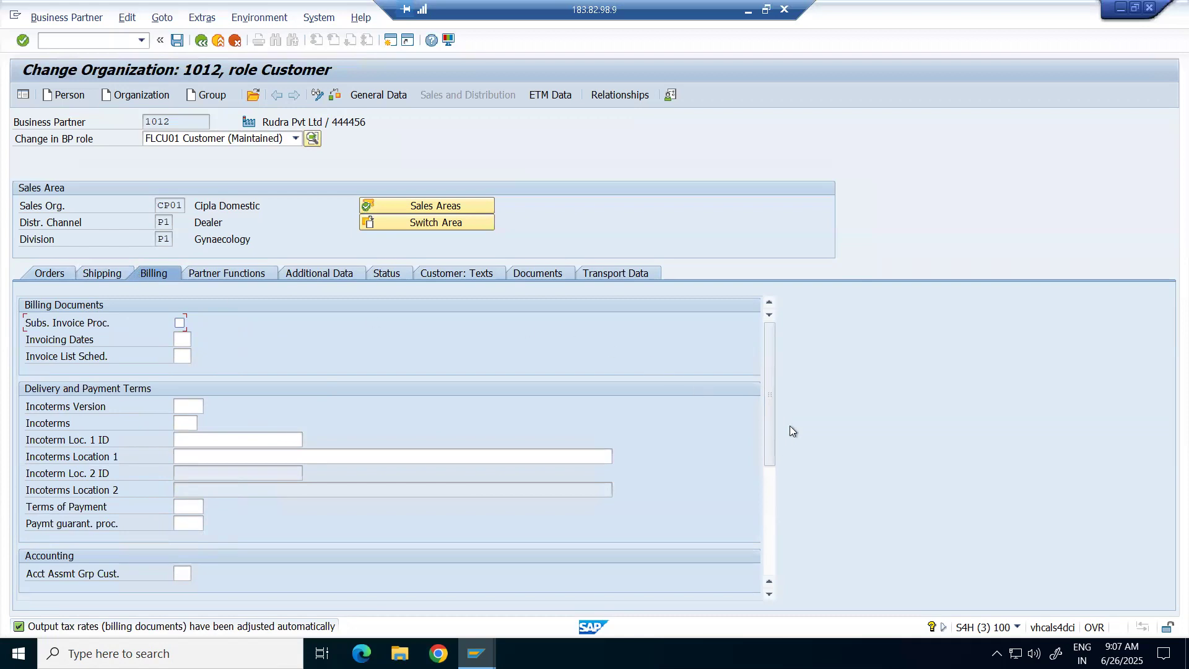
scroll(764, 370, down, 5)
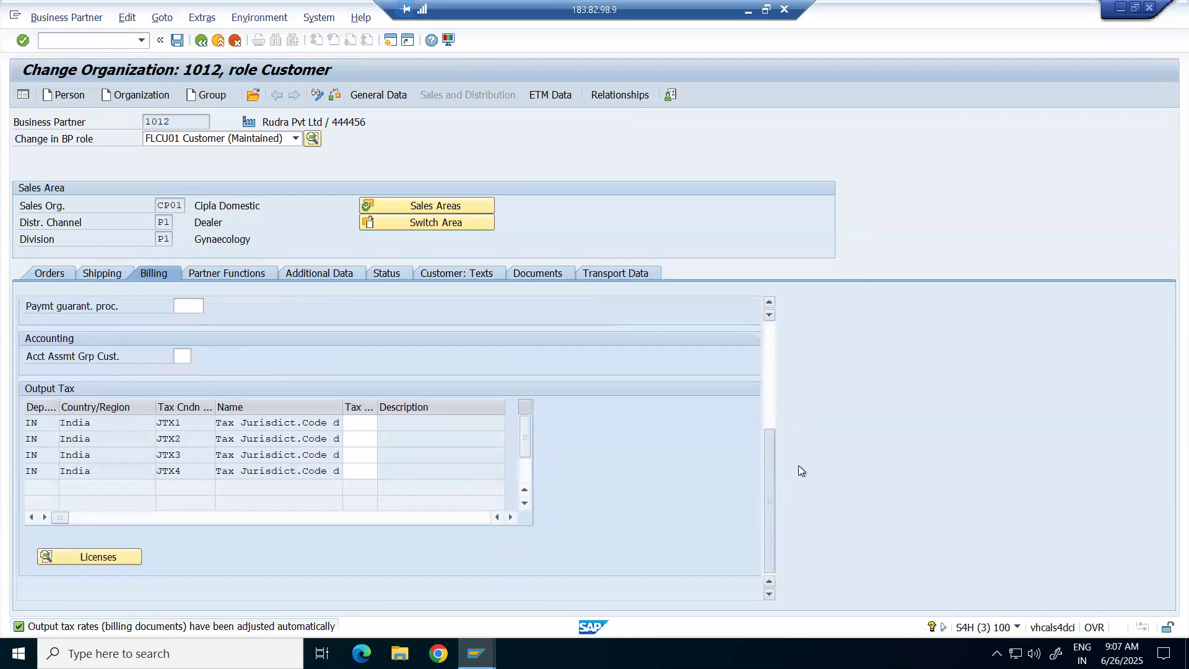
scroll(797, 465, up, 5)
scroll(239, 515, down, 2)
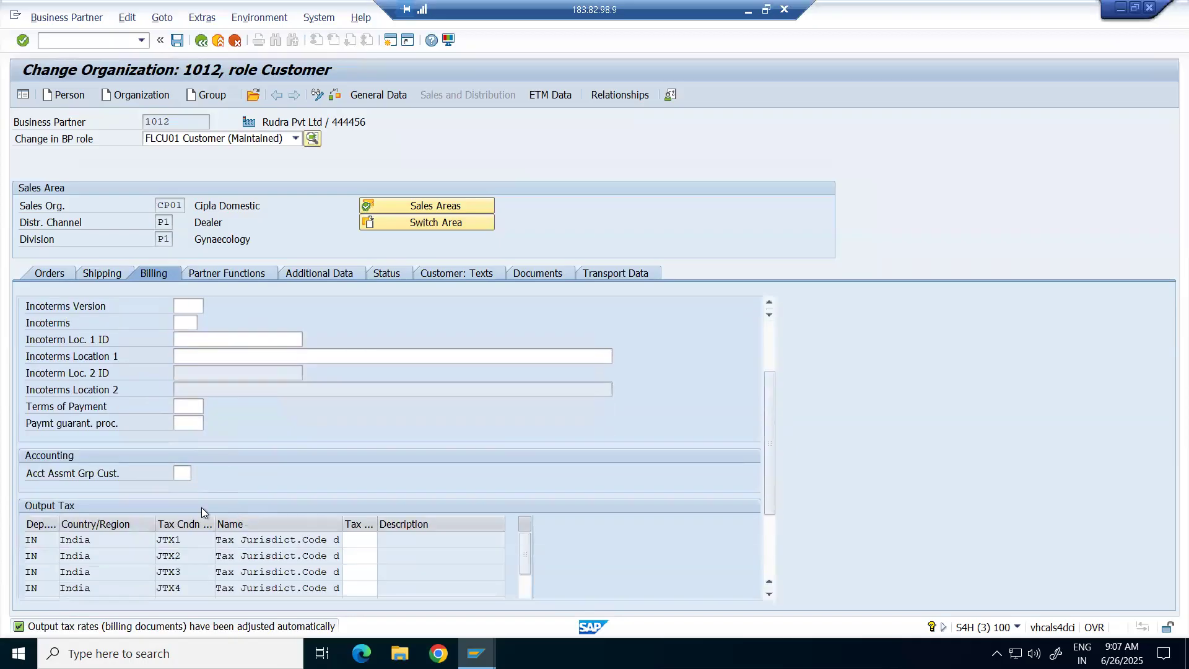
click(185, 474)
click(197, 474)
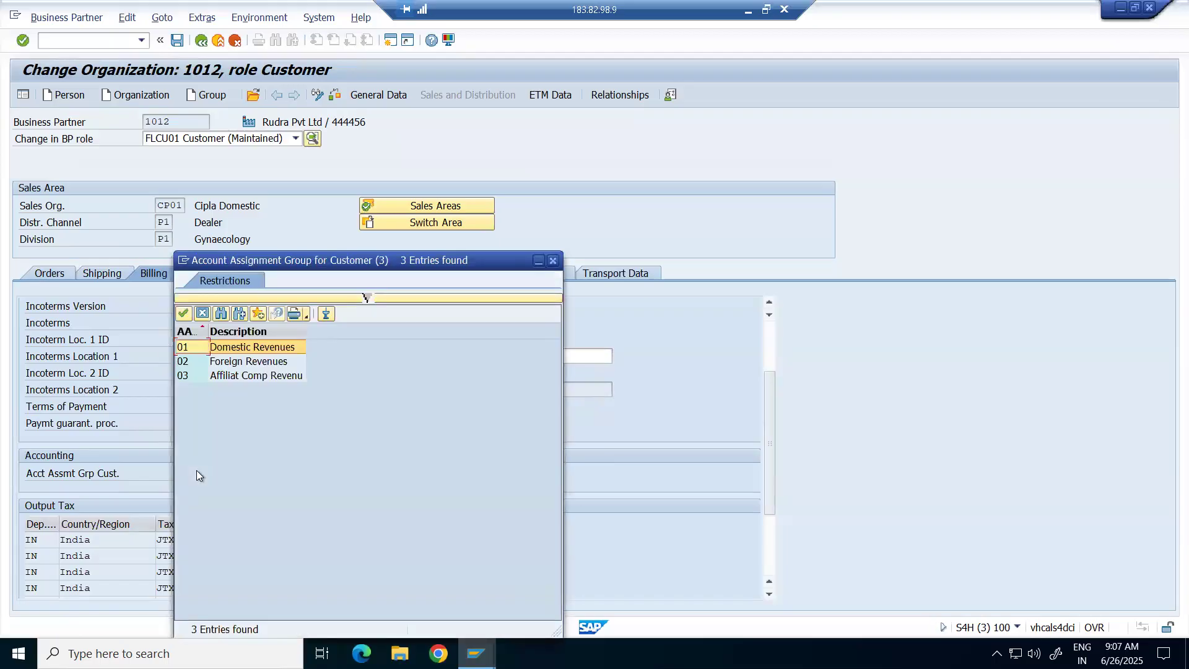
drag(308, 256, 698, 120)
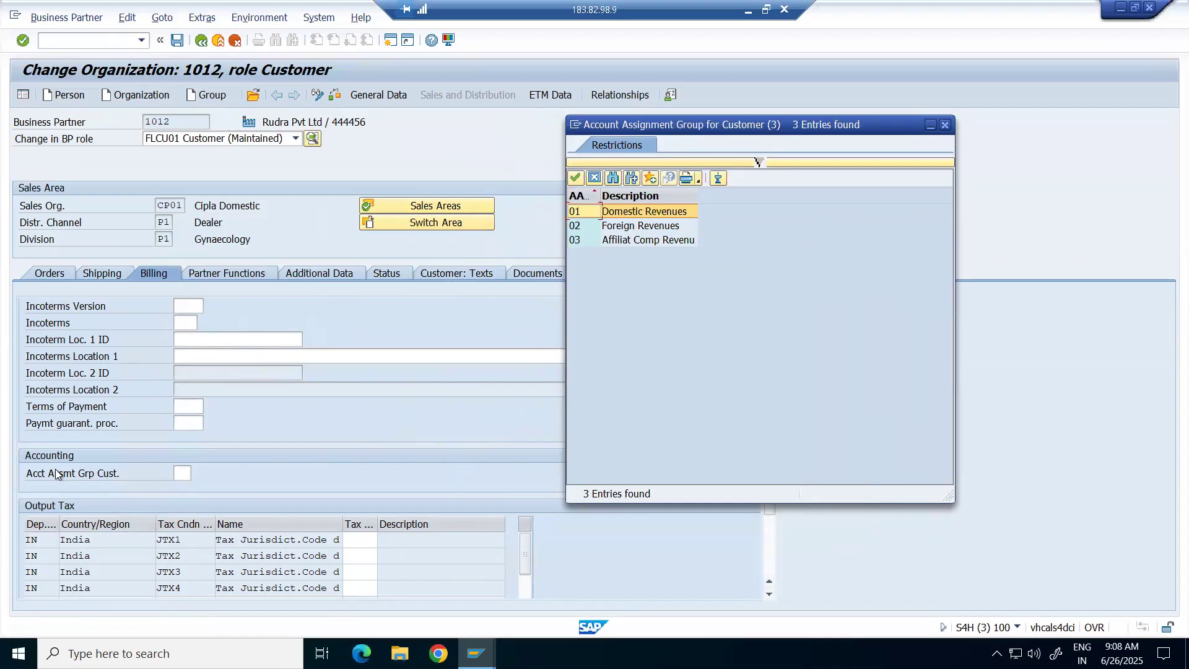
double_click(632, 217)
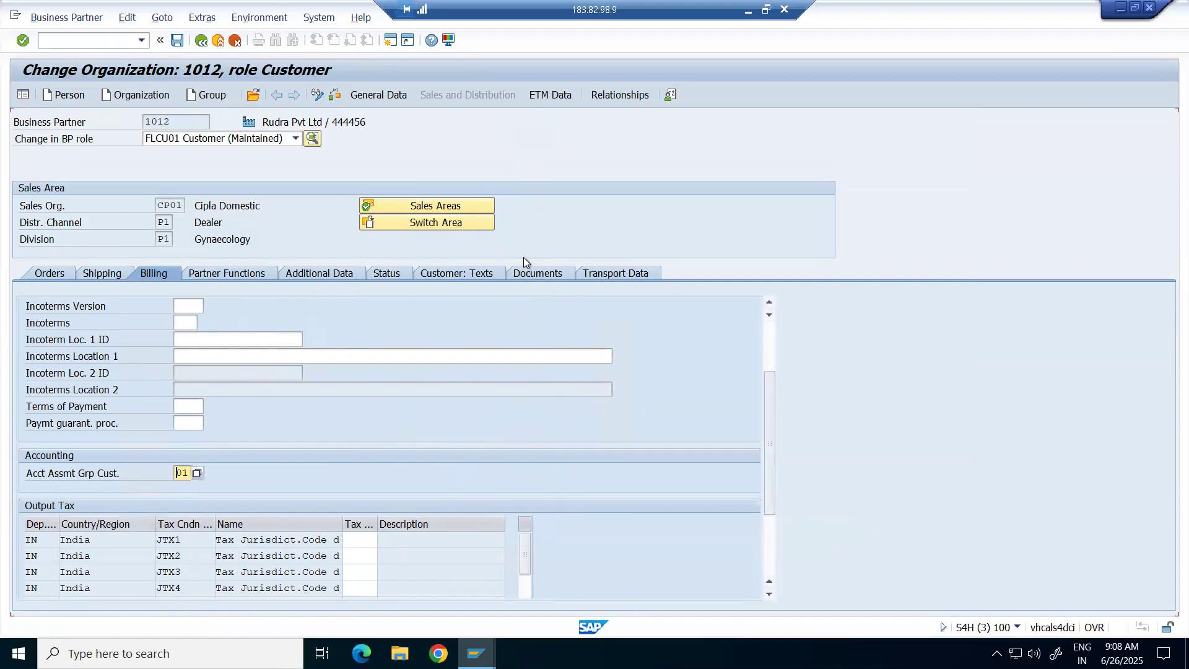
Widen the Name column of the Output Tax table and set the tax classification of JTX1 to 0 Tax exempt.
drag(771, 391, 775, 499)
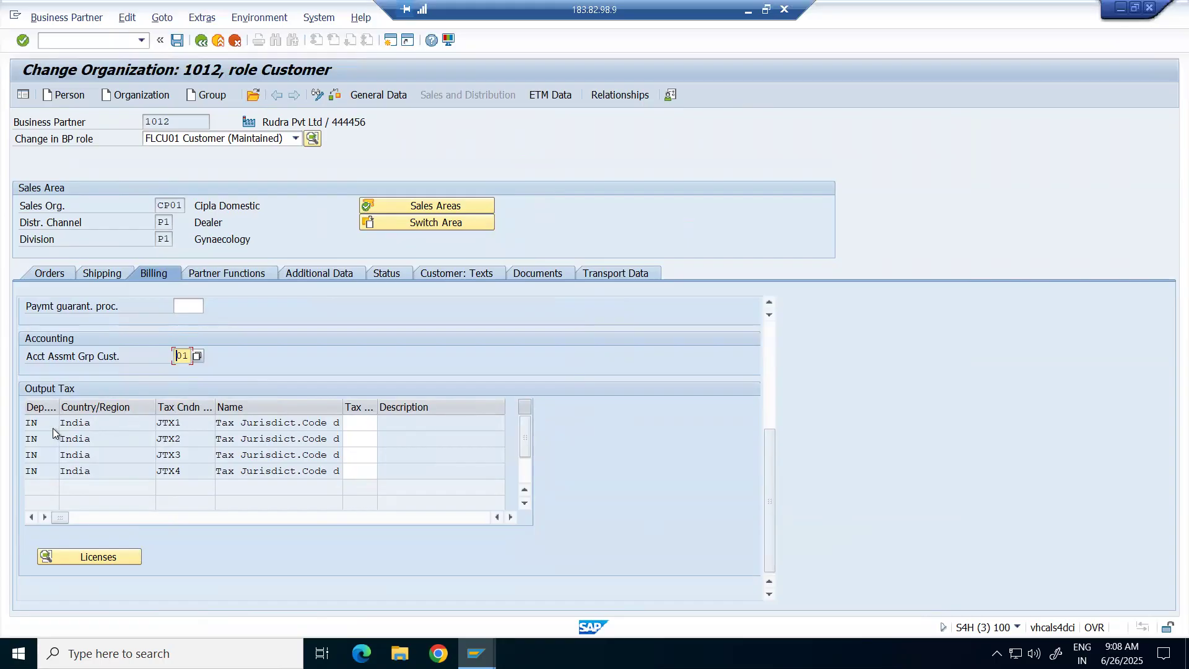
click(104, 421)
drag(342, 407, 367, 406)
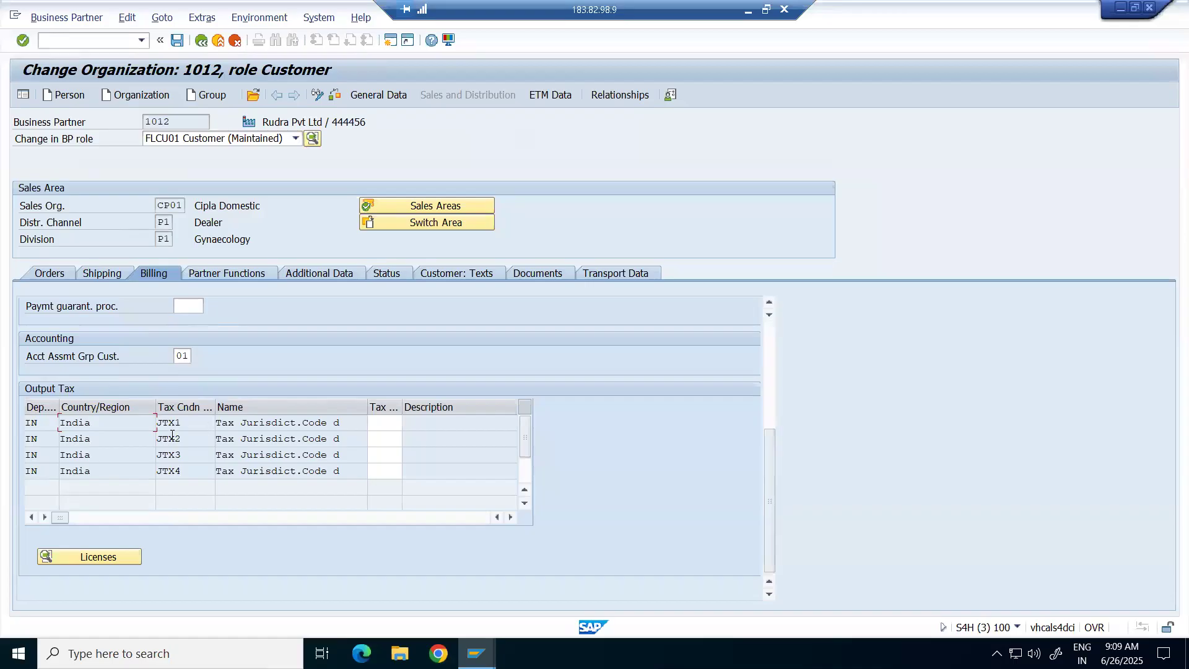
click(51, 420)
click(399, 422)
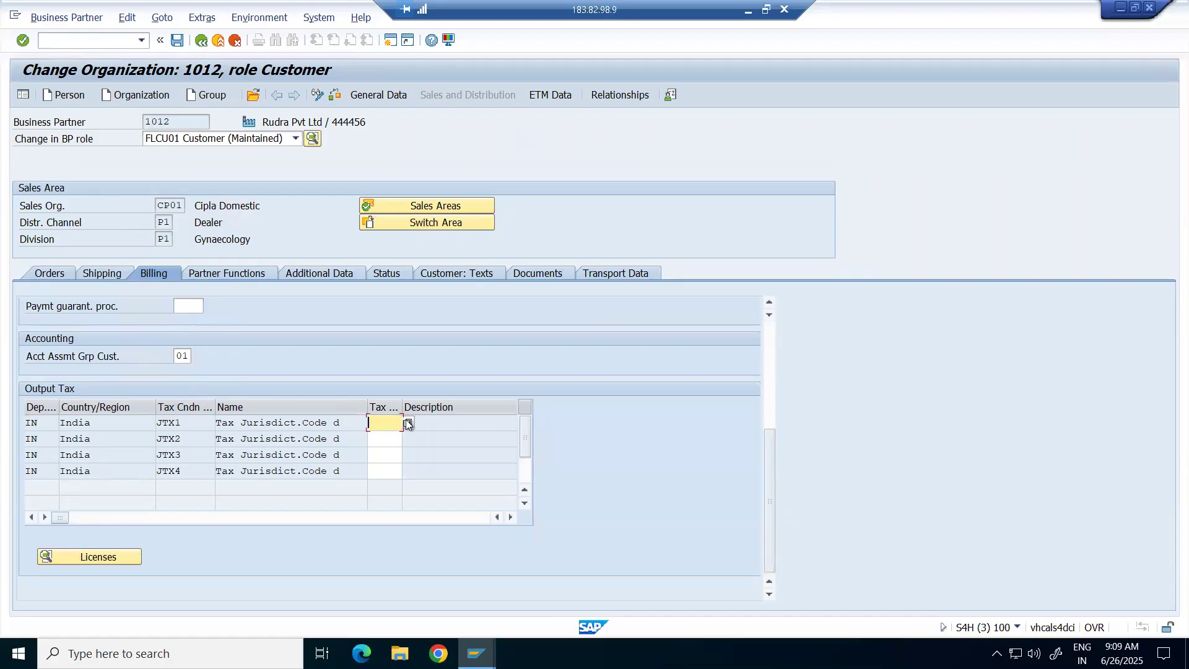
click(400, 423)
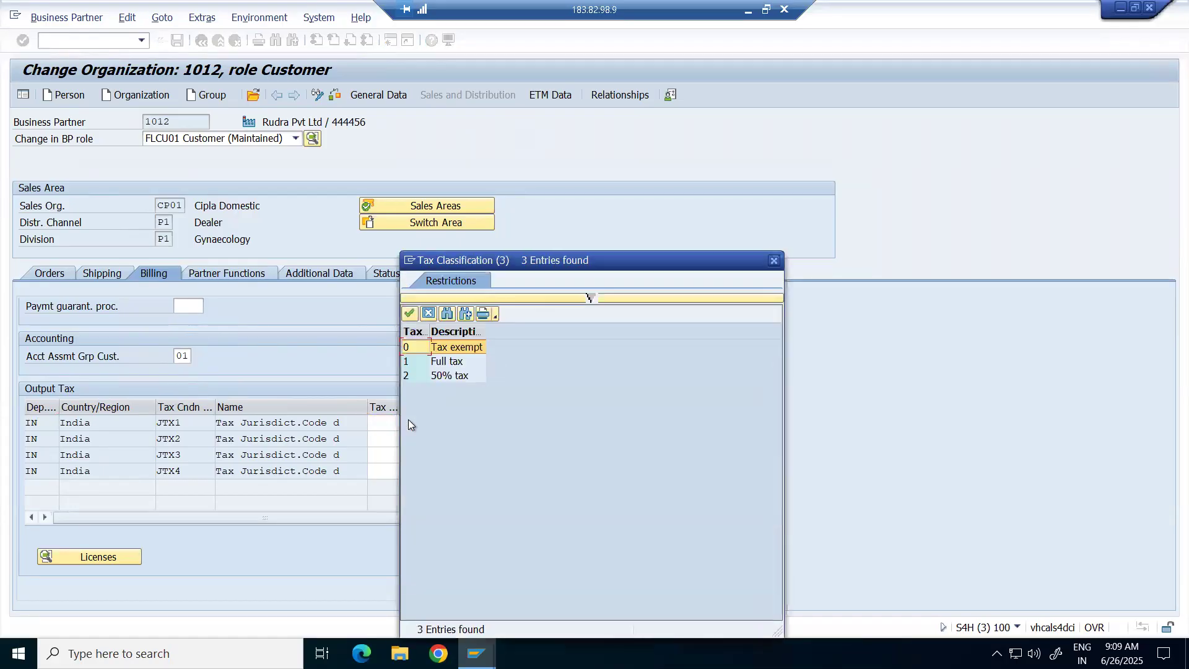
click(461, 351)
double_click(460, 347)
Set the output tax classification of JTX2, JTX3 and JTX4 to 0 Tax exempt.
click(387, 439)
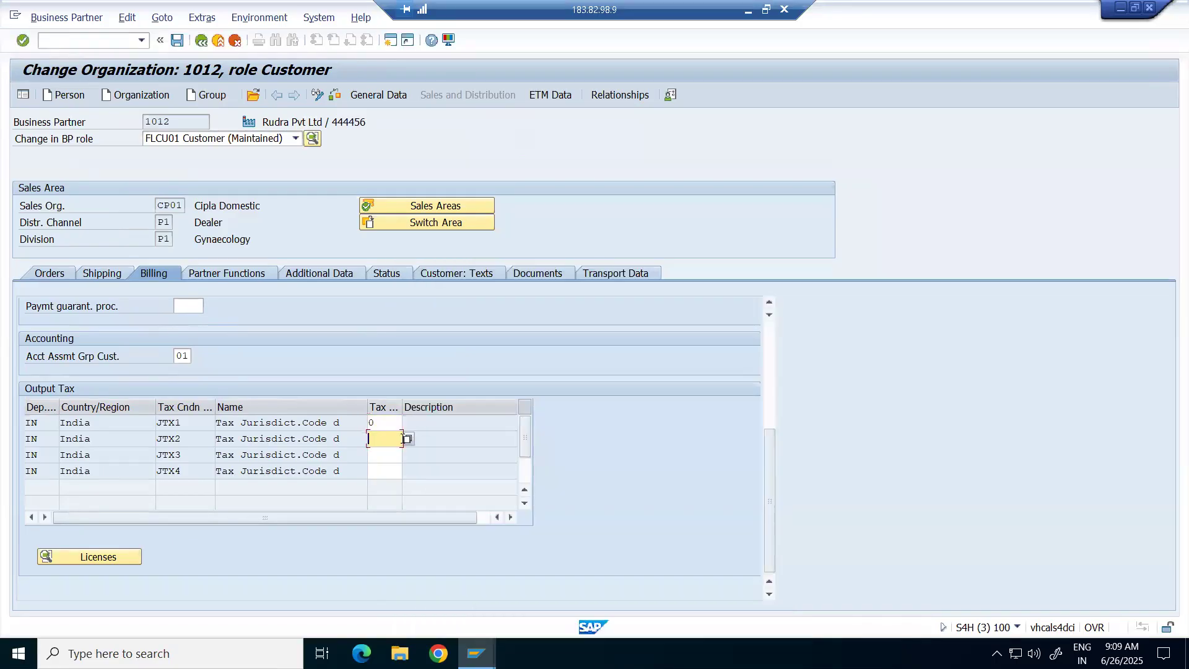
click(407, 438)
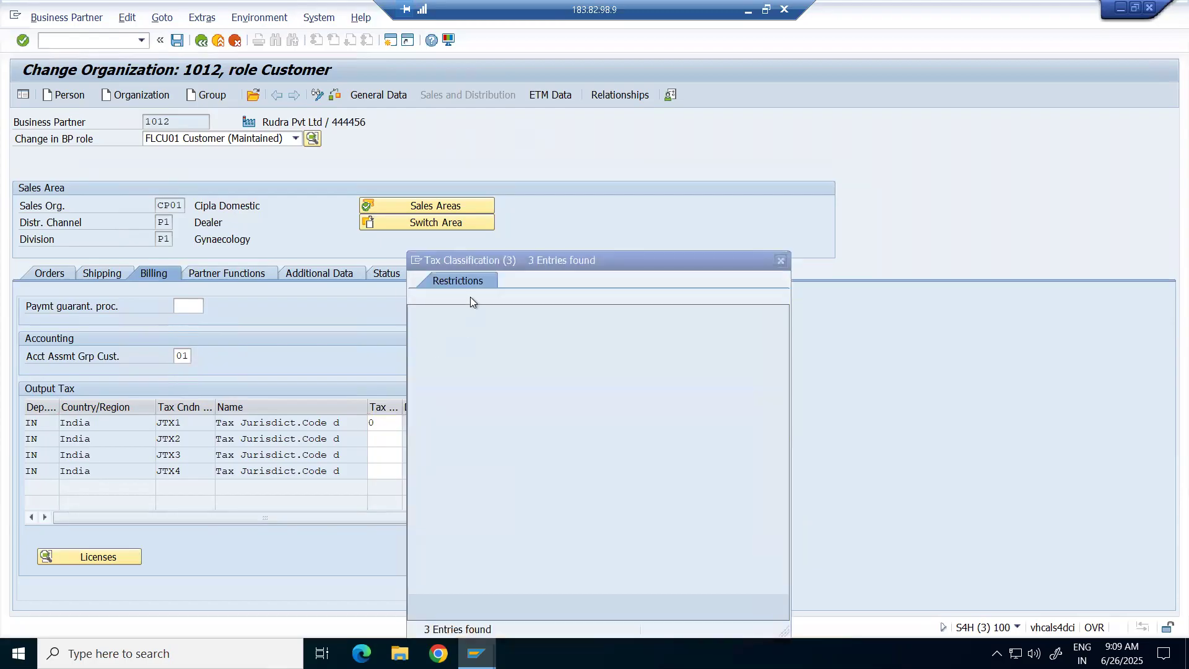
double_click(463, 348)
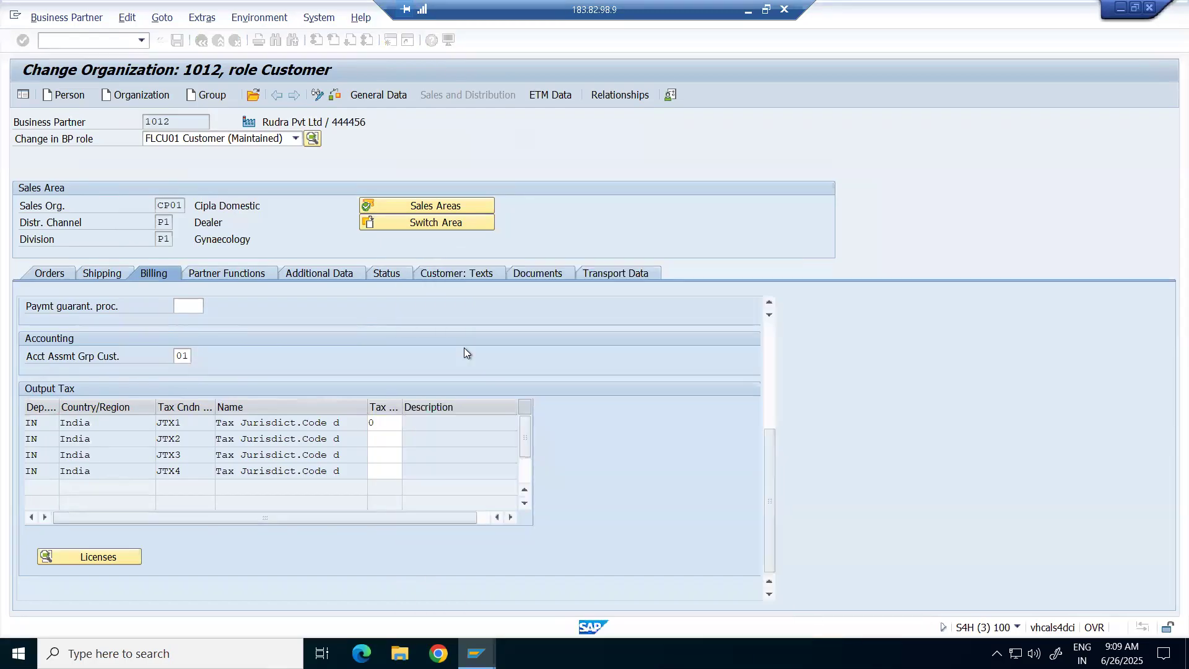
click(393, 458)
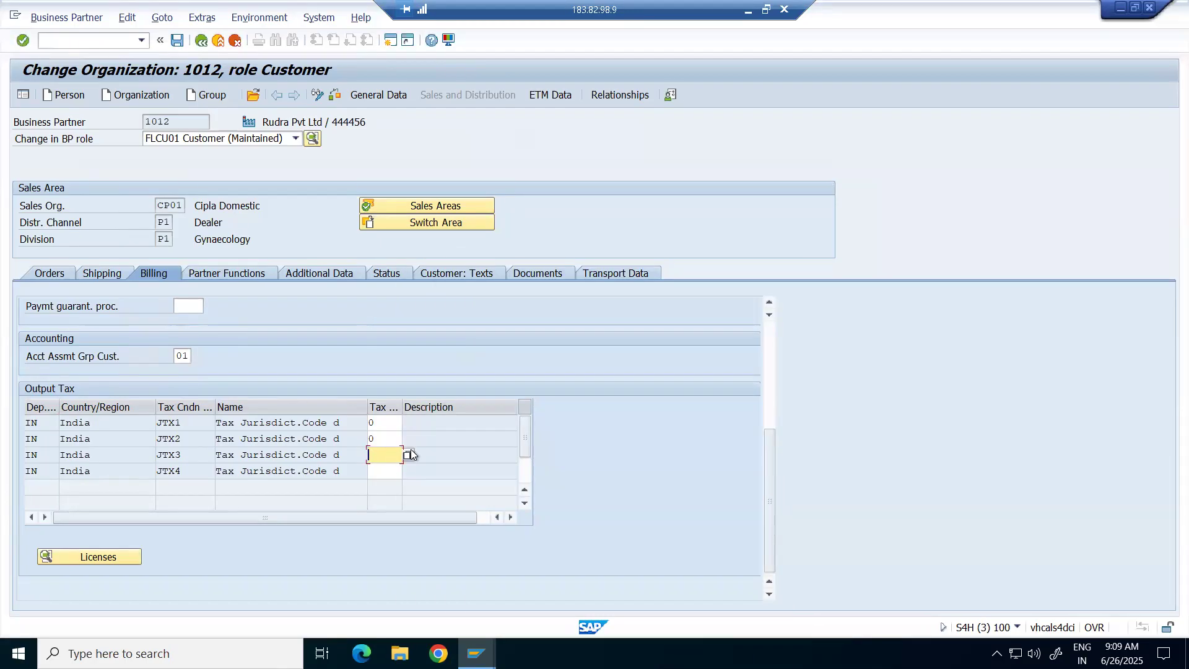
text(0)
click(388, 472)
text(0)
key(Return)
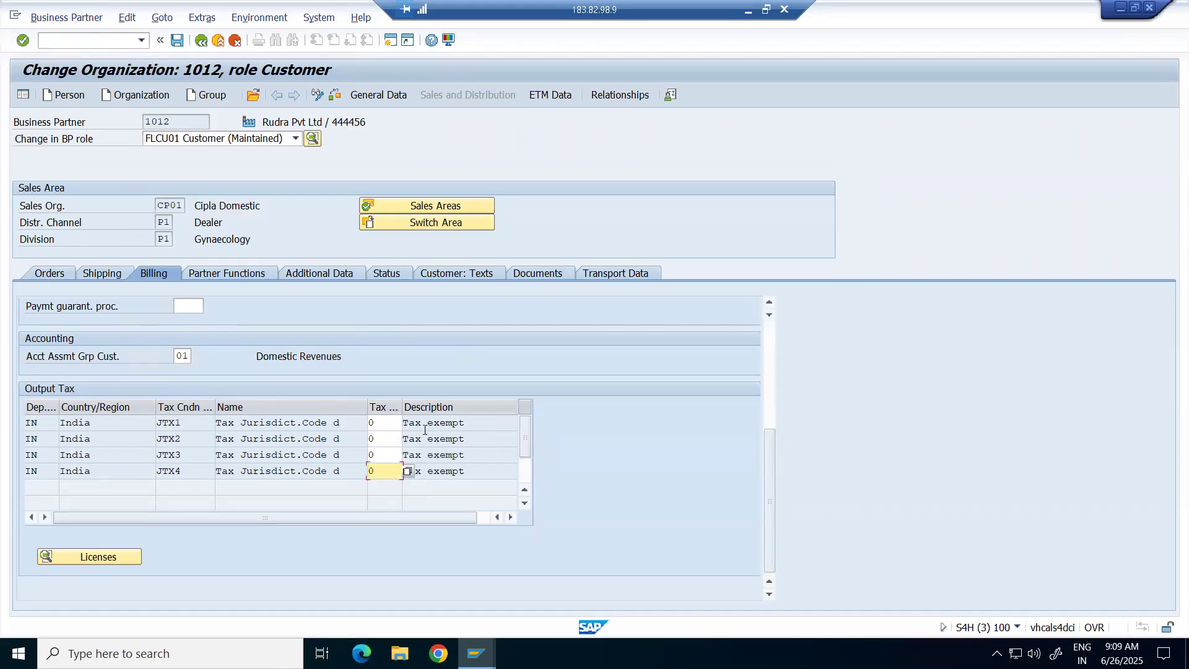
drag(463, 422, 388, 438)
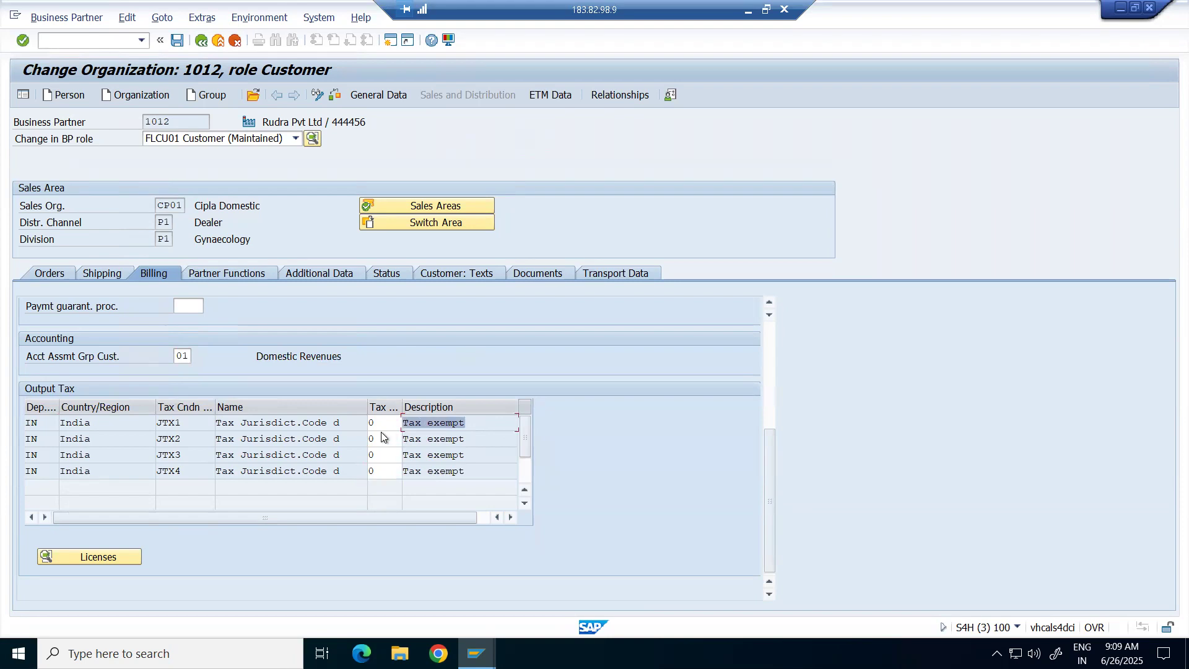
drag(477, 437, 392, 440)
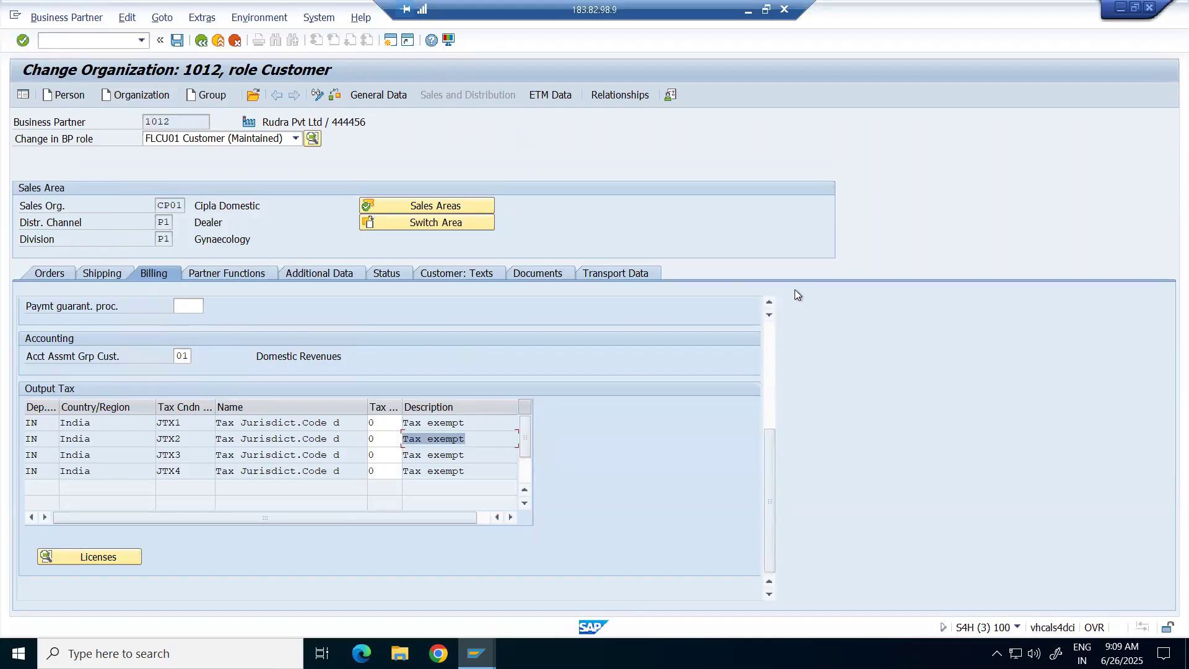
click(675, 209)
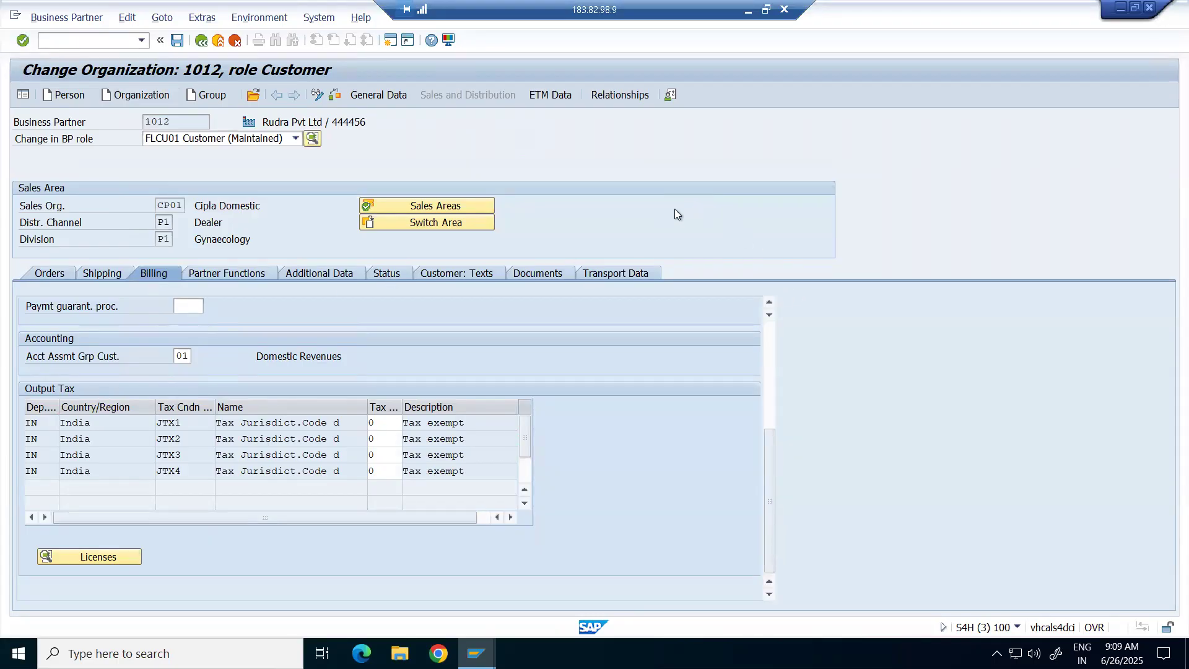
Open the partner functions of the sales area and examine the Sold-to Party row.
click(209, 272)
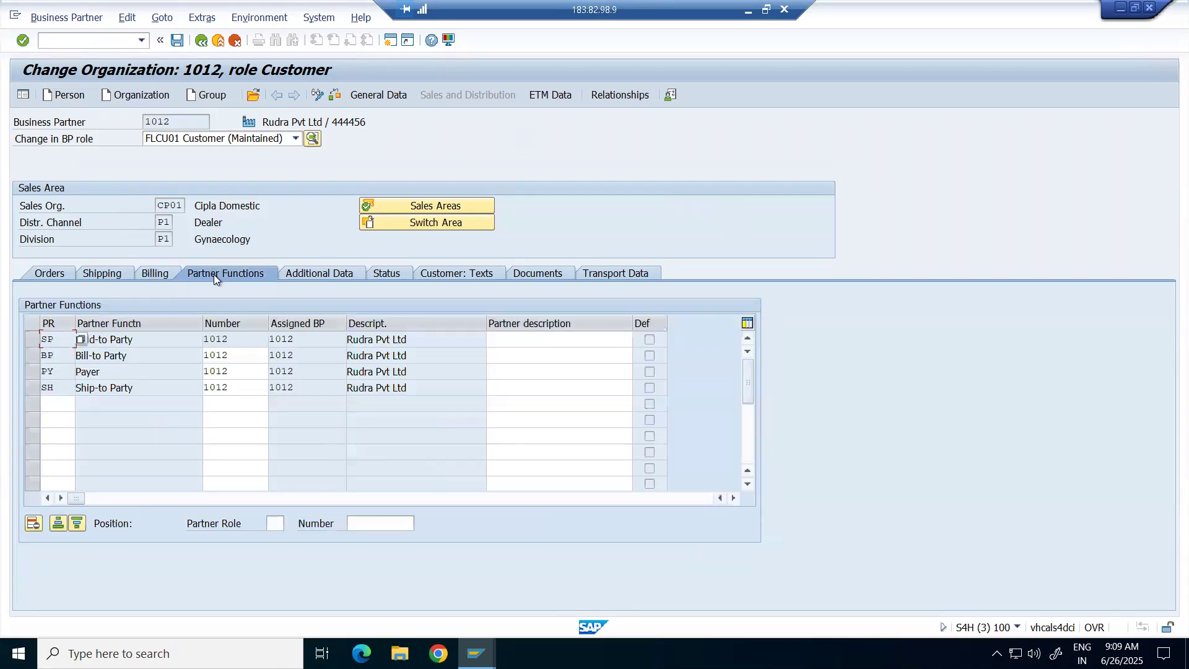
click(748, 10)
click(33, 339)
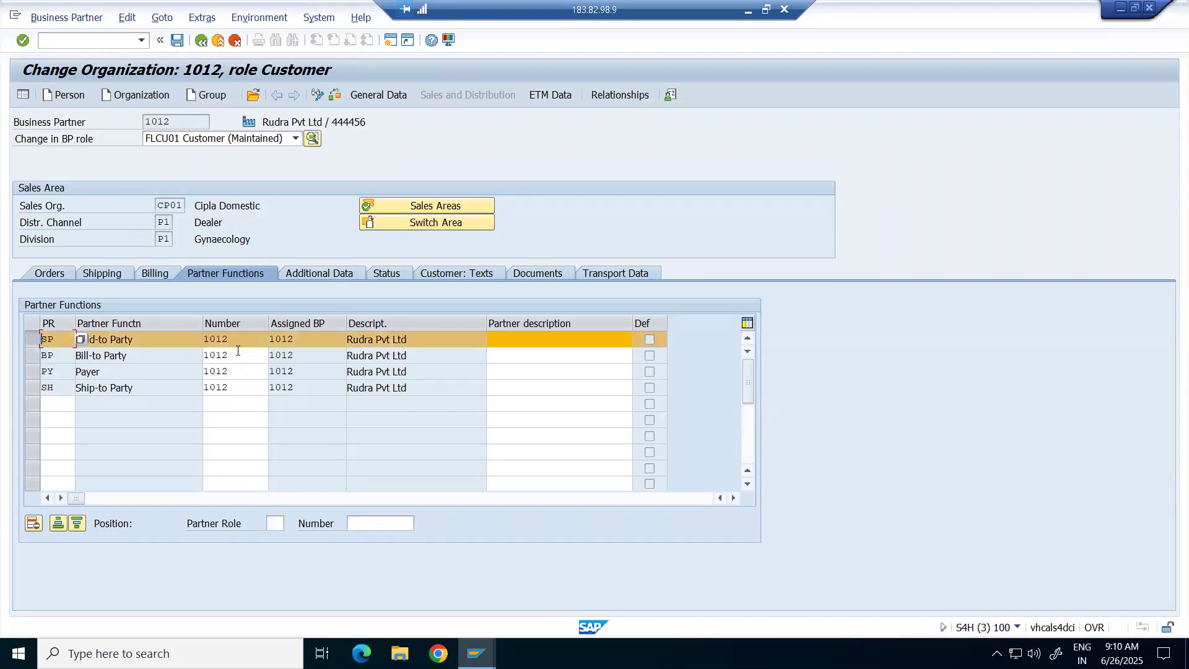
click(33, 340)
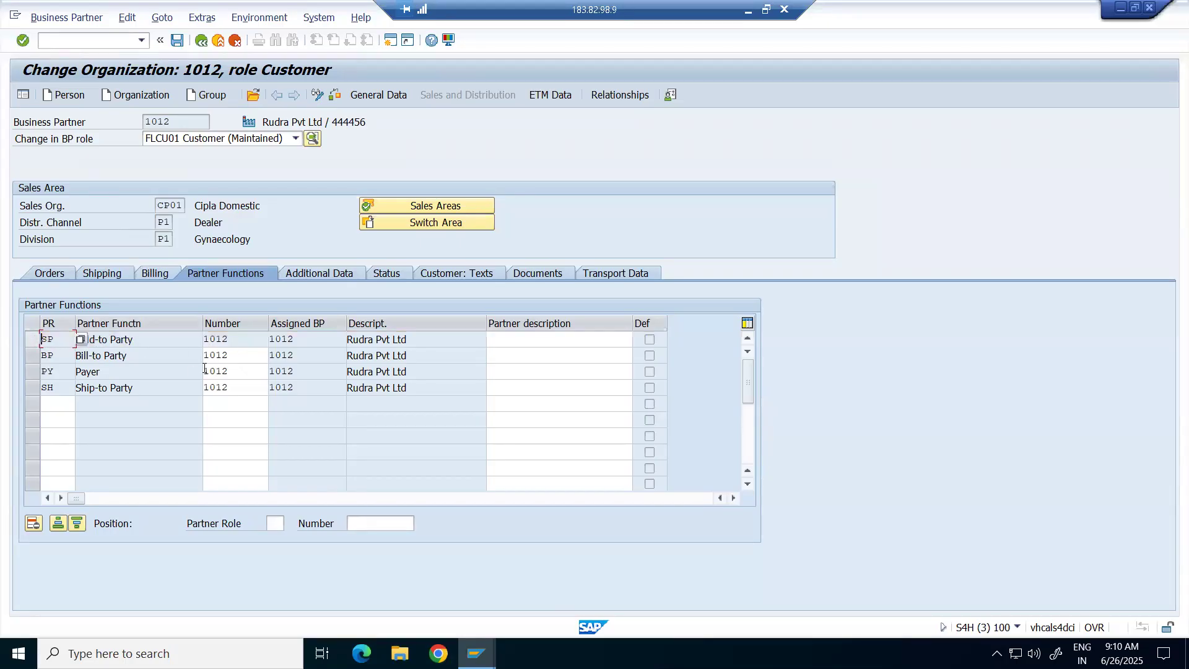
click(242, 339)
Remove the last digit of the Bill-to Party, Payer and Ship-to Party numbers, and restore it in all three.
click(257, 359)
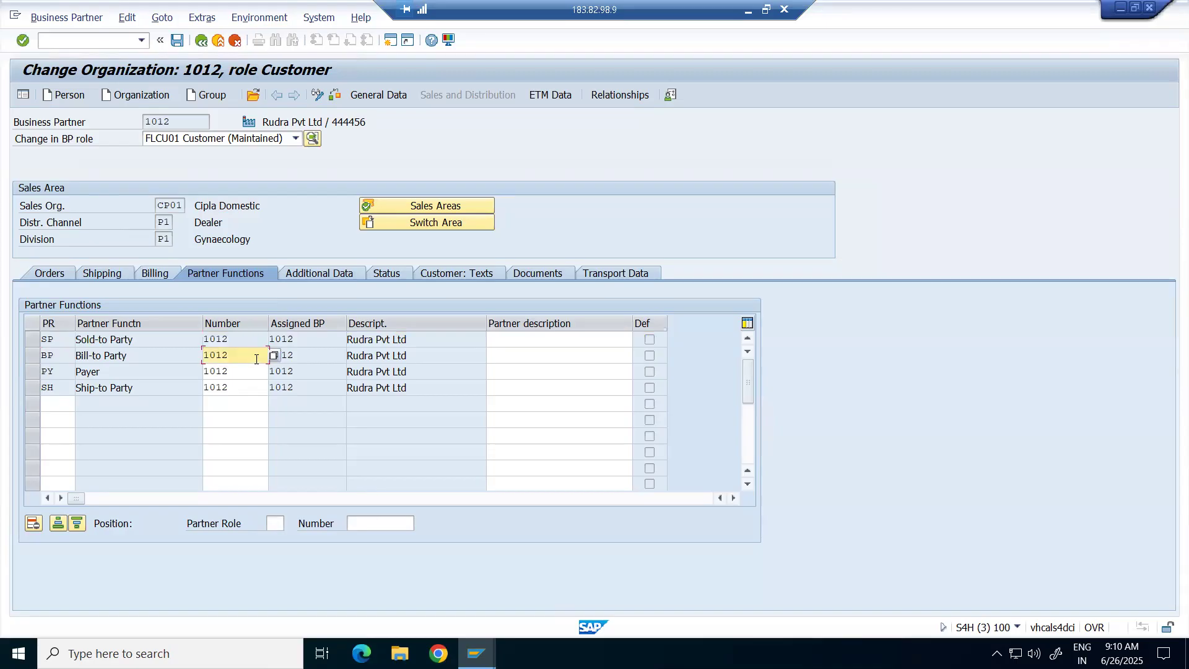
key(BackSpace)
click(259, 370)
key(BackSpace)
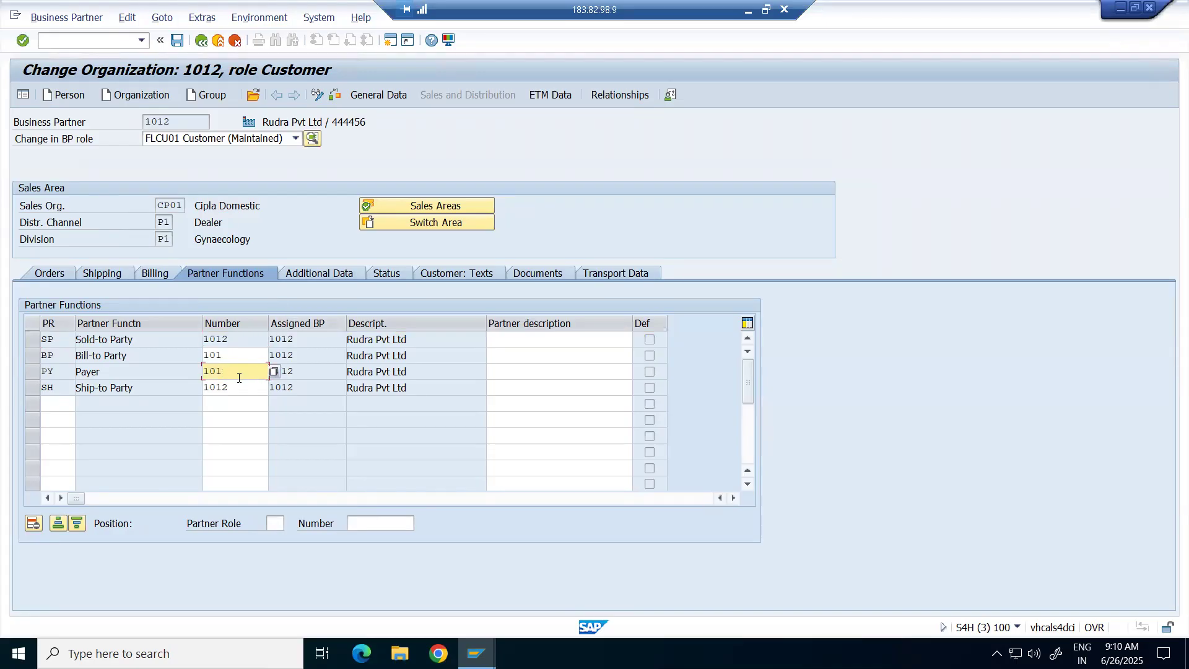
click(246, 388)
key(BackSpace)
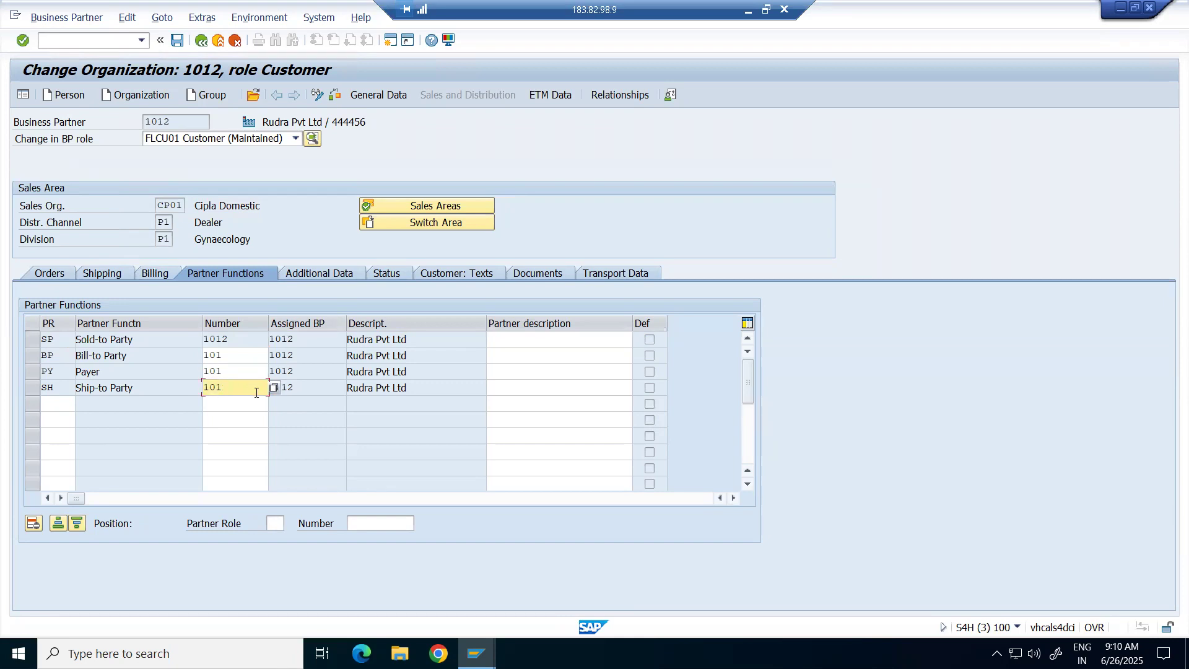
click(237, 353)
text(2)
click(240, 372)
text(2)
click(249, 388)
text(2)
Compare the partner number assigned to the Sold-to Party with those of the Bill-to Party, Payer and Ship-to Party.
double_click(244, 338)
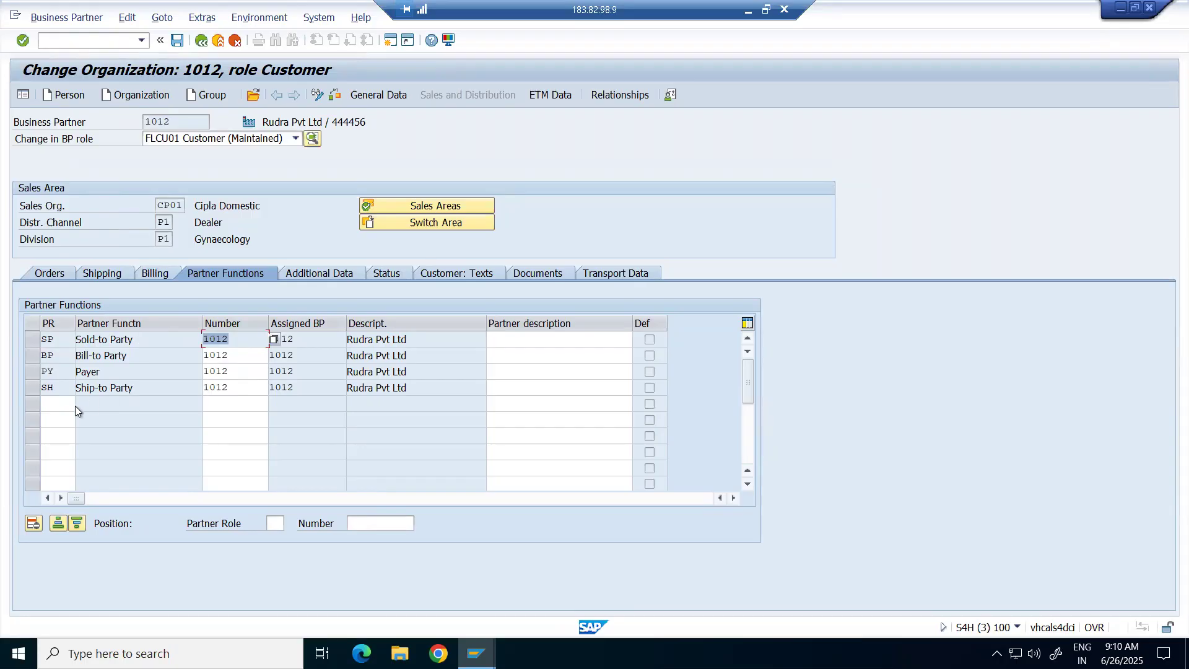
click(114, 378)
click(164, 392)
click(260, 359)
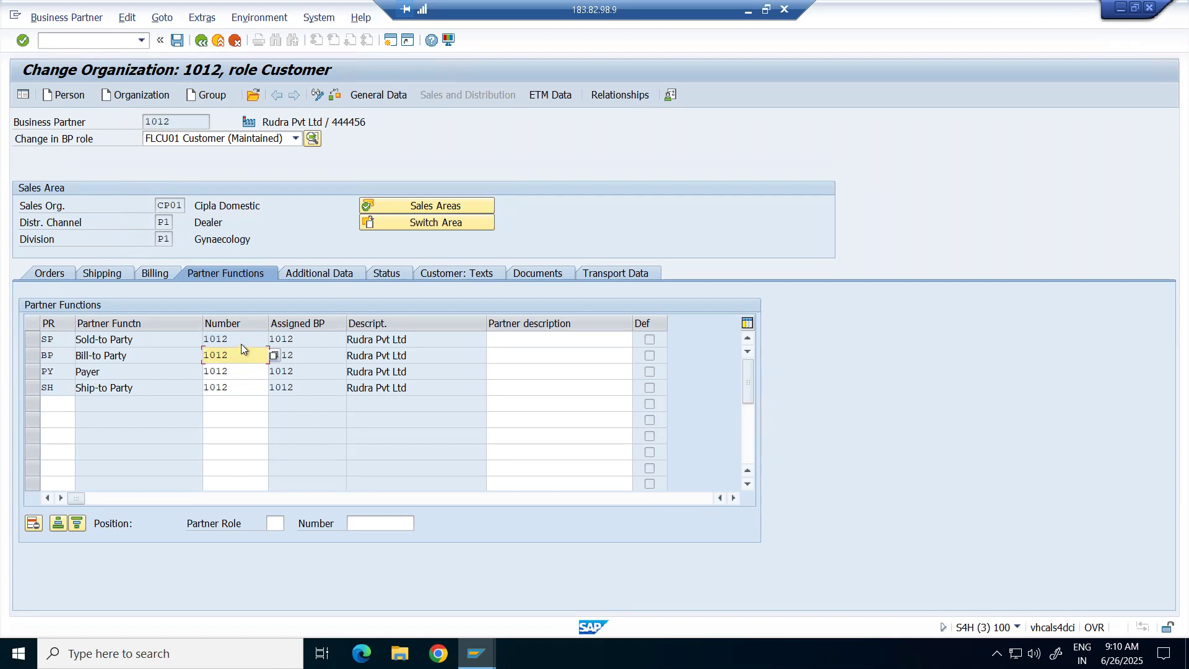
click(32, 339)
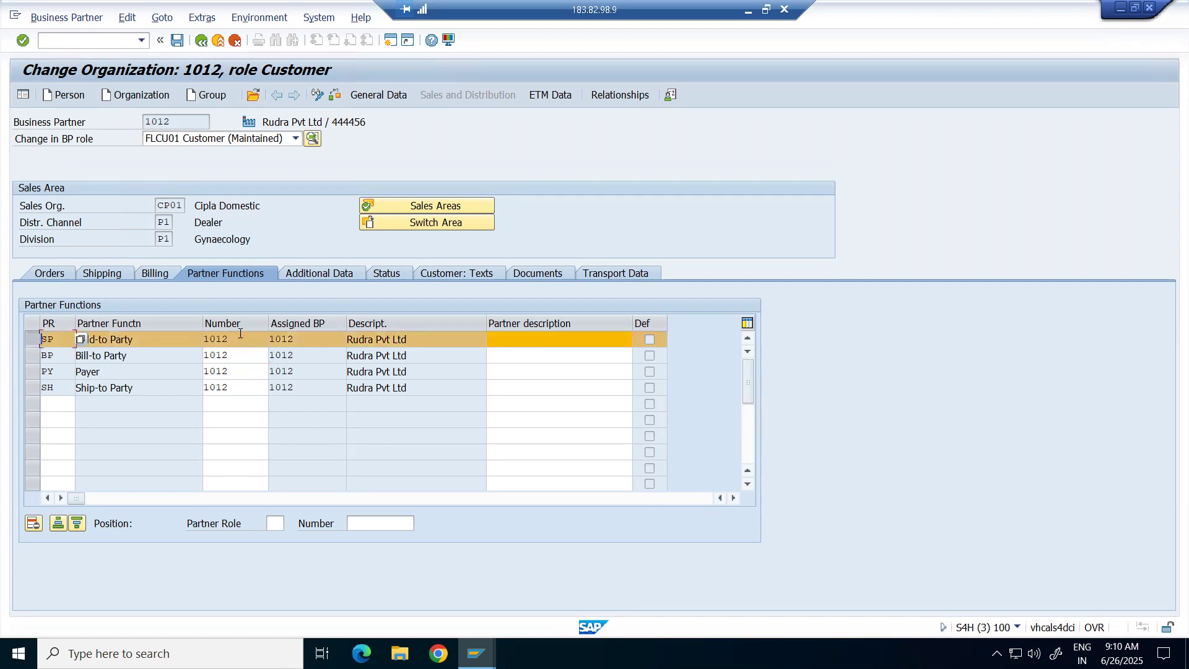
click(251, 356)
click(248, 371)
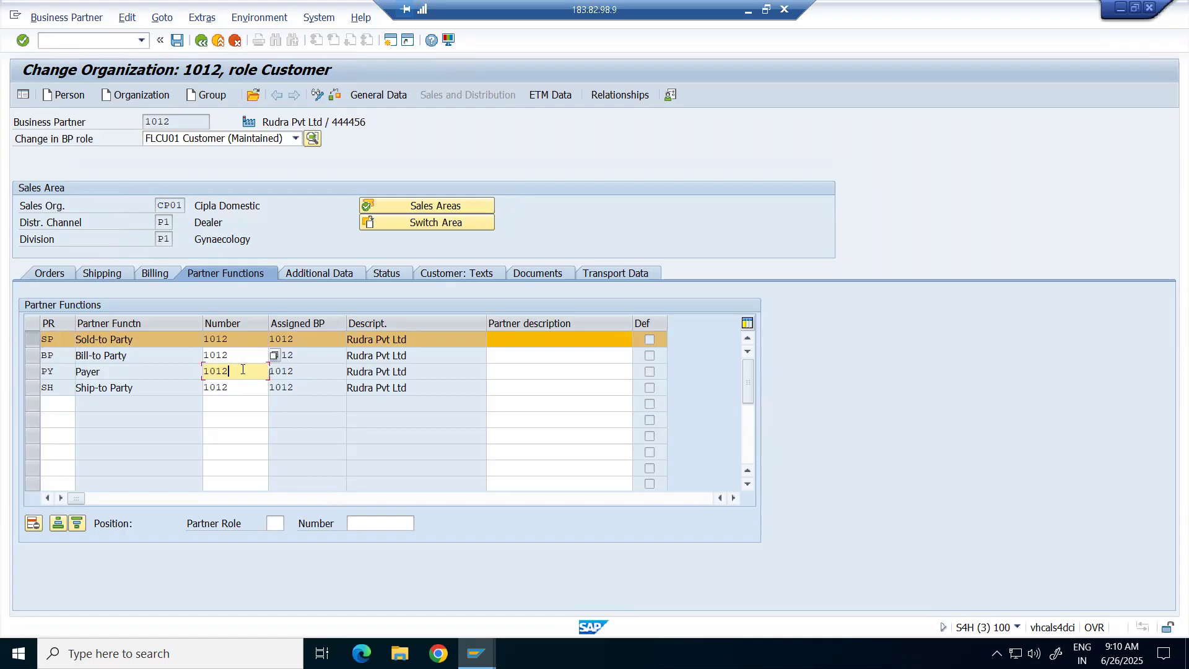
click(250, 388)
Switch to the Copy Company Code: G/L Accounts session and start transaction VOPAN there for partner determination.
click(476, 653)
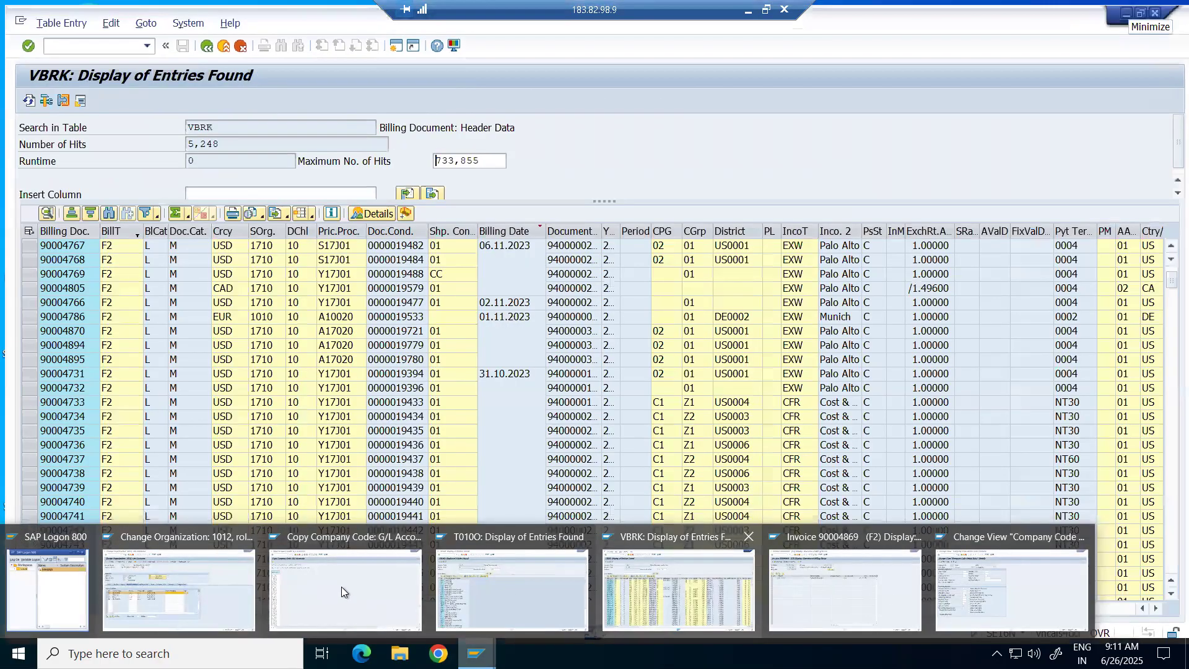
click(341, 586)
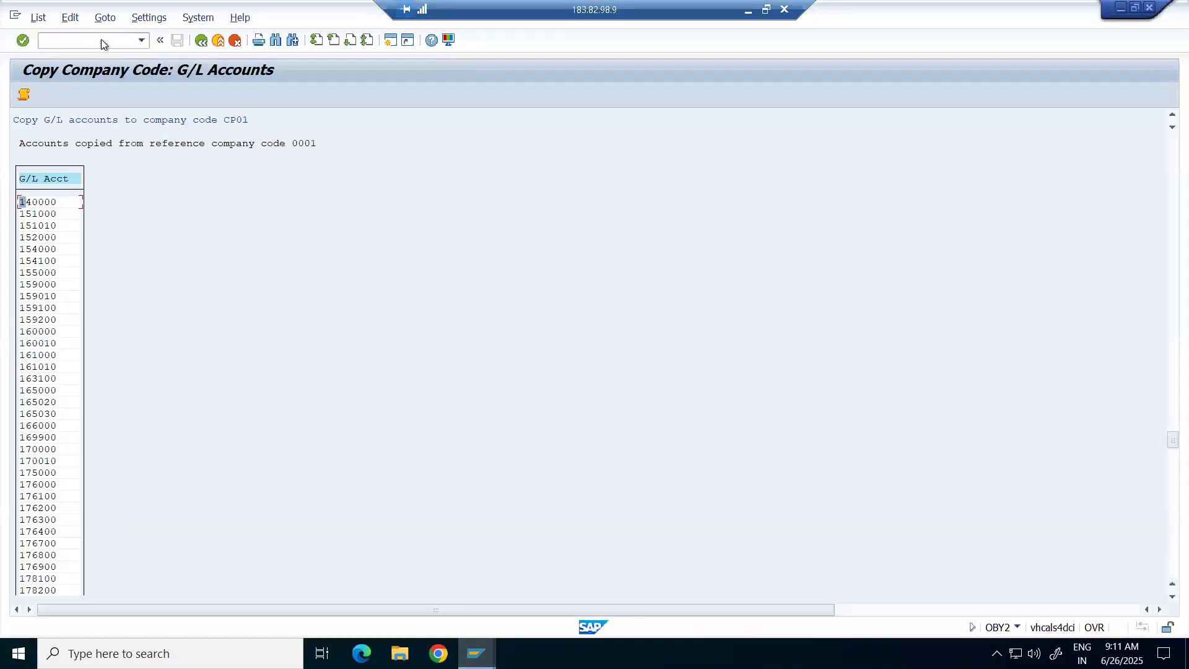
click(75, 47)
text(/np)
key(BackSpace)
text(vopan)
key(Return)
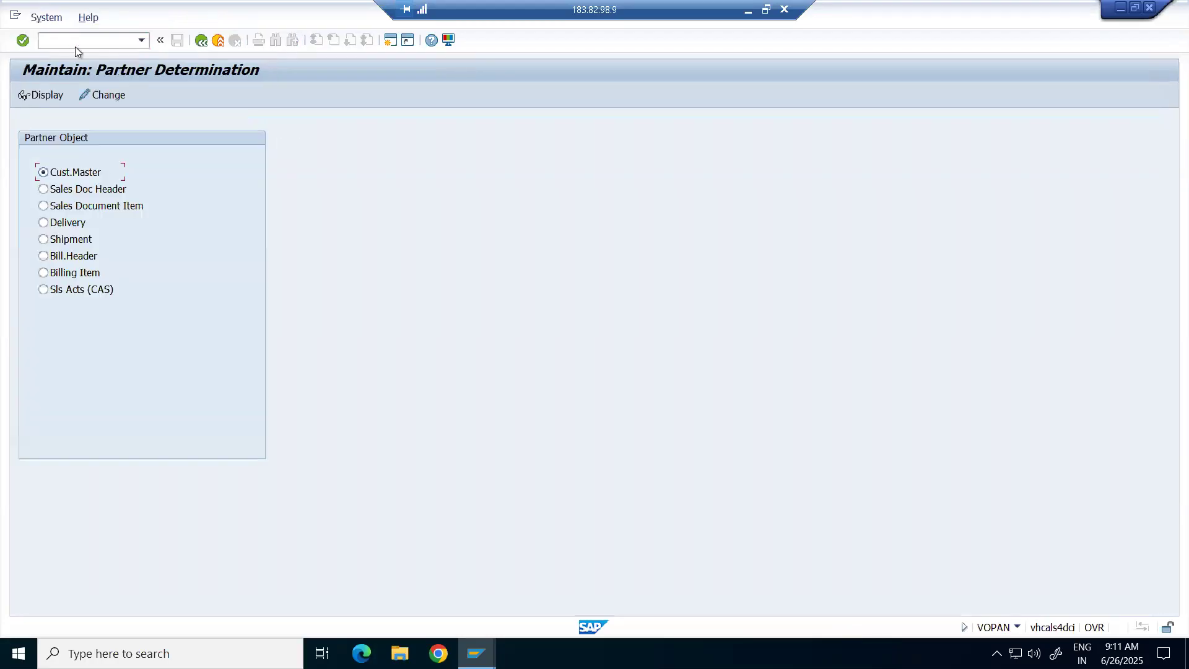
Display partner determination for the customer master and open the partner functions in procedure AG.
click(46, 94)
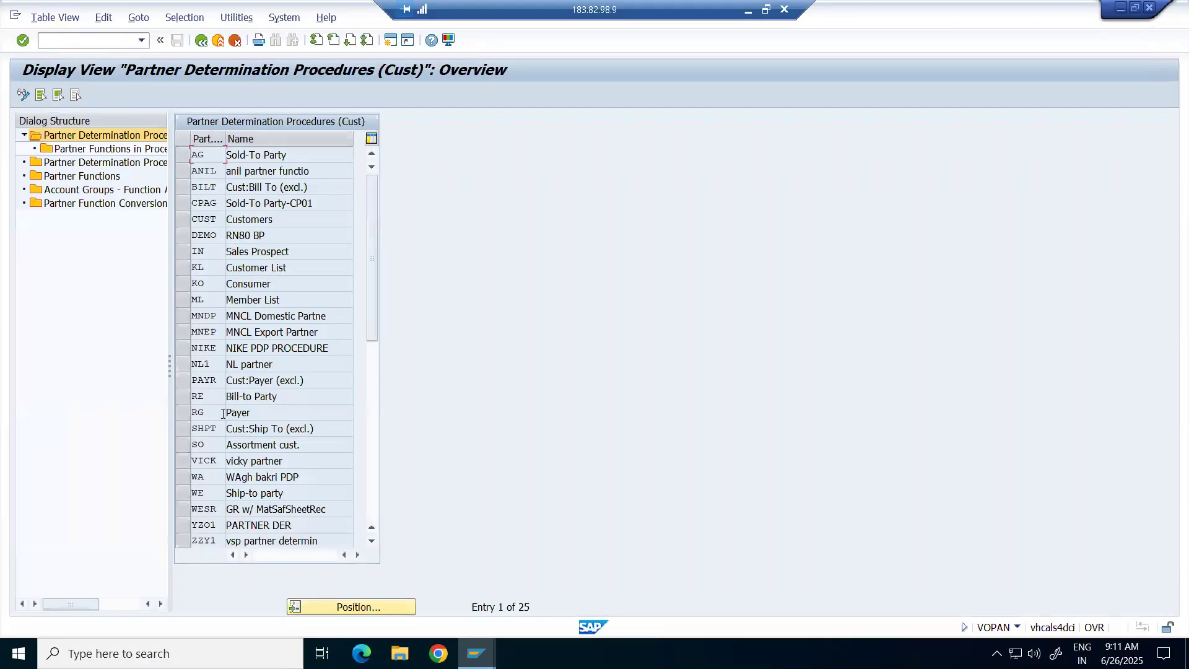
drag(168, 364, 371, 363)
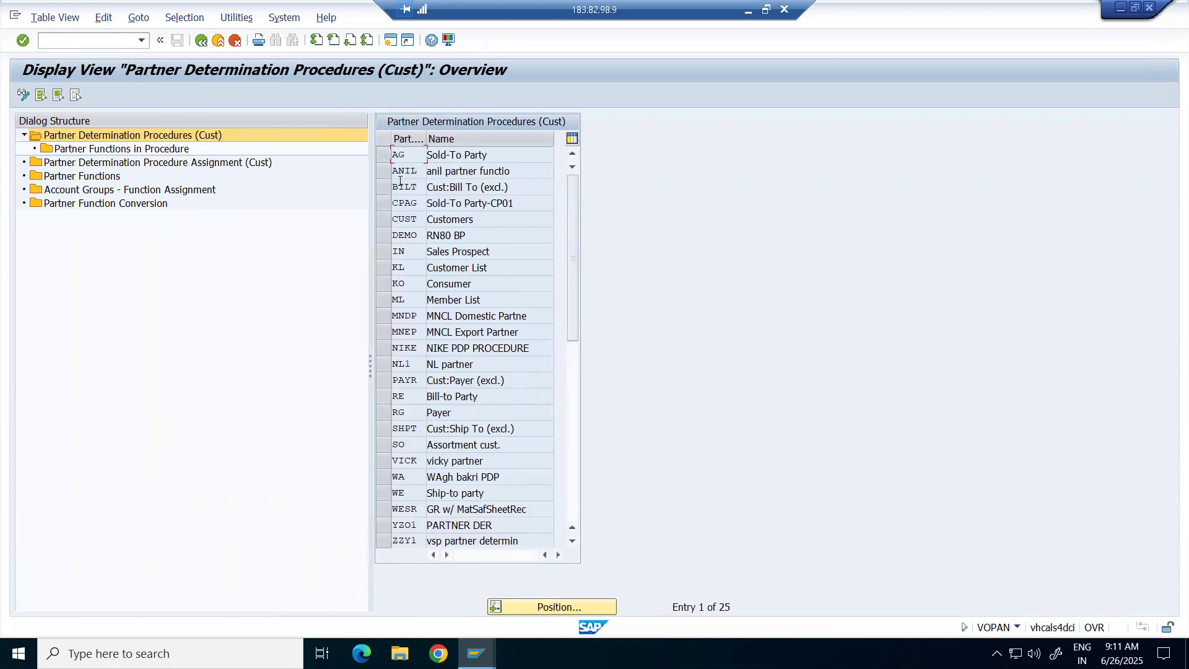
click(384, 159)
double_click(133, 150)
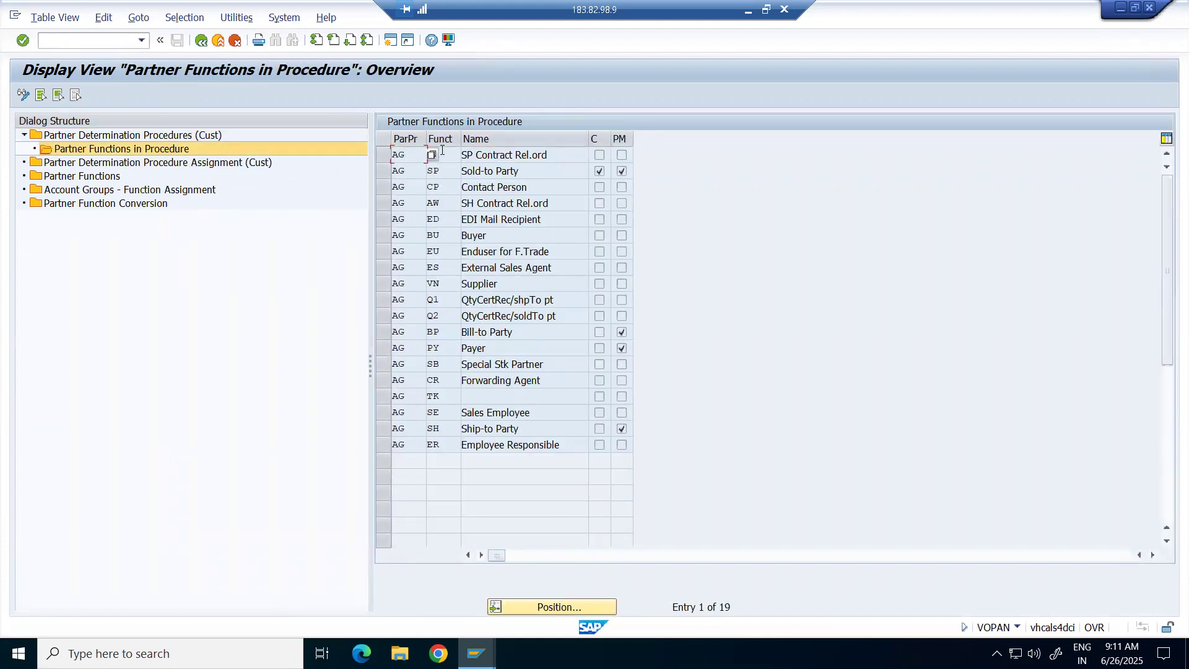
Widen the C and PM columns and examine both settings in procedure AG's Sold-to Party row.
click(384, 158)
click(449, 158)
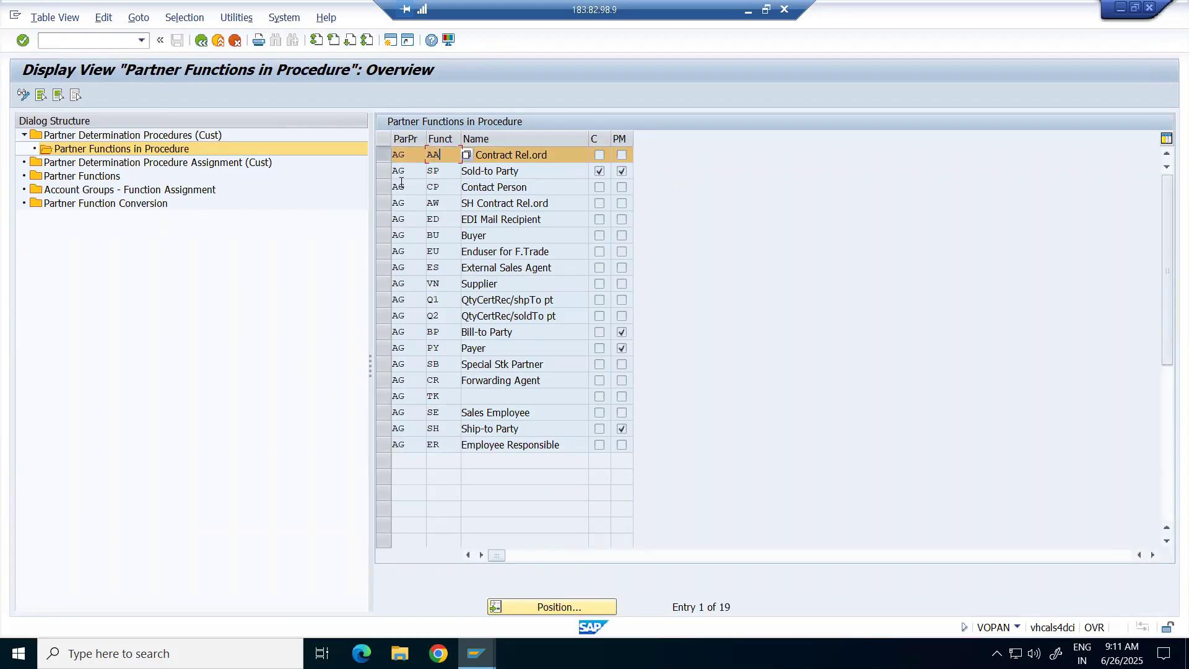
drag(385, 172, 388, 159)
click(388, 159)
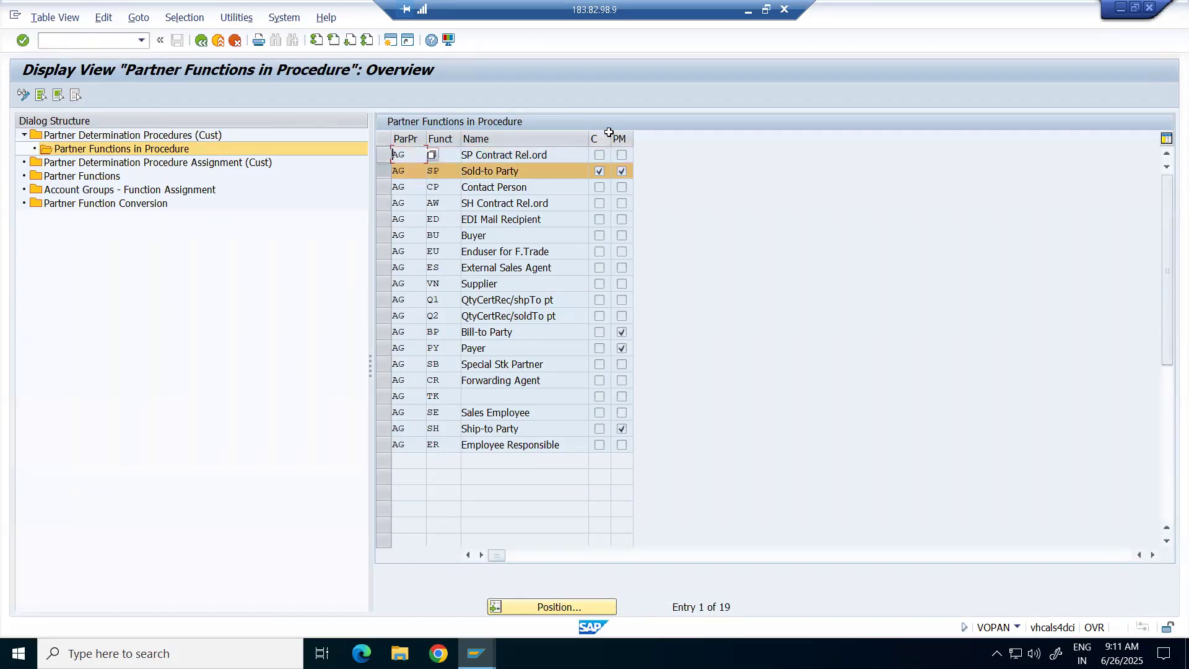
drag(612, 139, 763, 141)
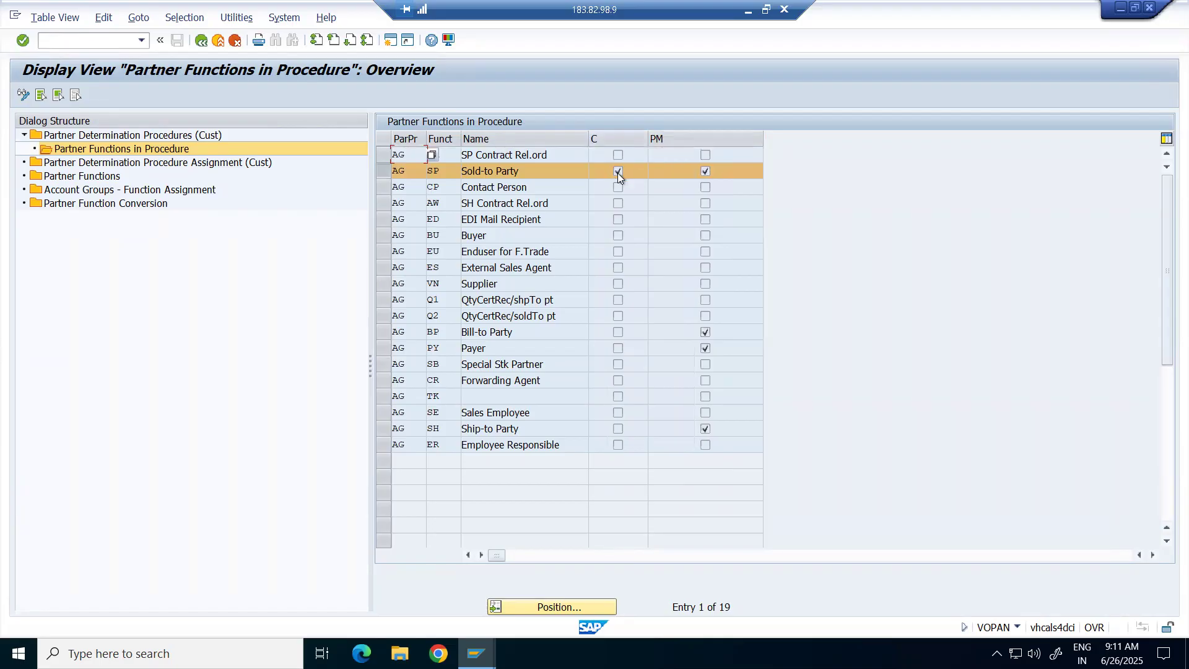
click(463, 172)
Compare the business partner's Sold-to Party row with the Sold-to Party settings in procedure AG.
key(alt+Tab)
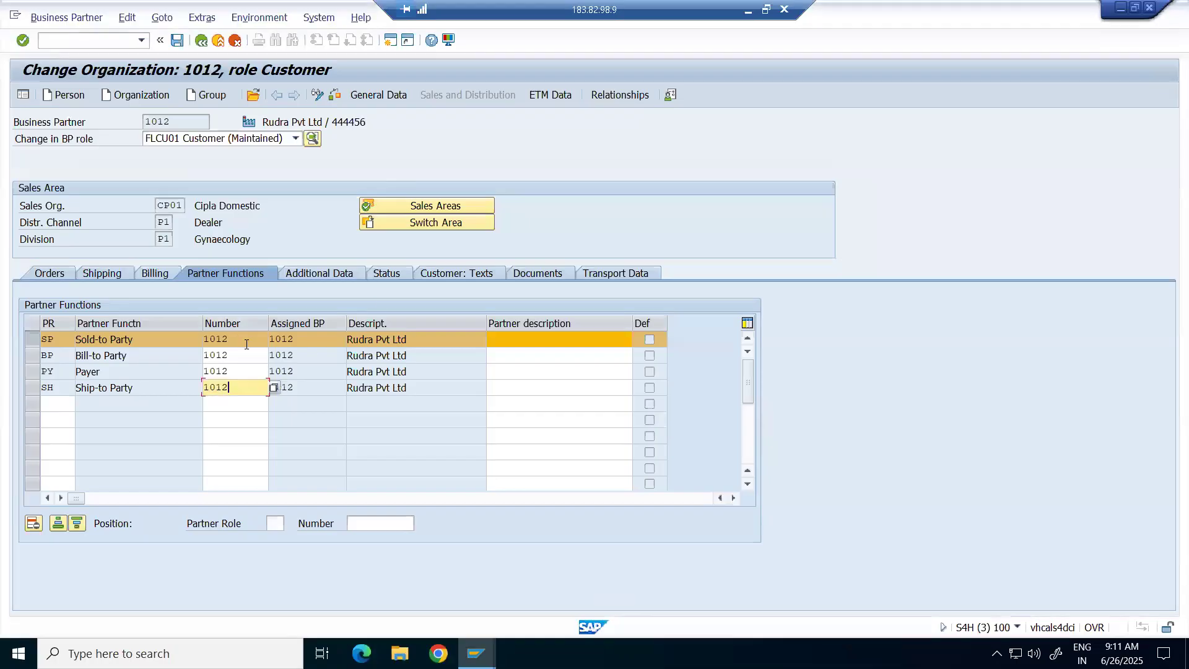
click(28, 338)
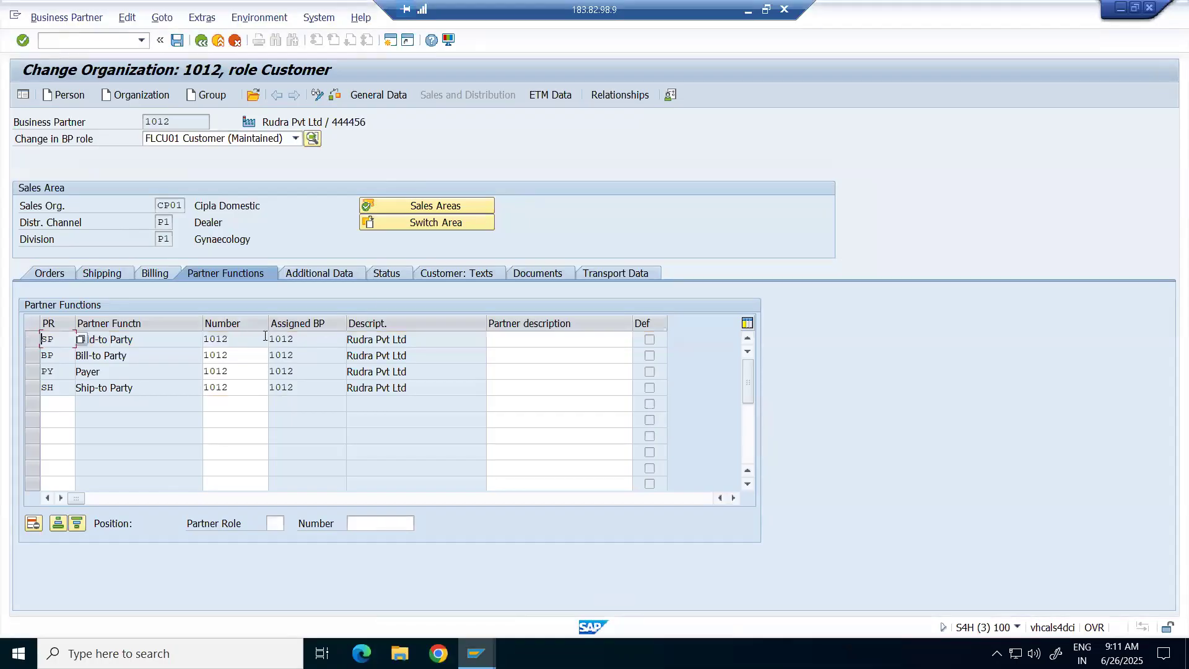
key(alt+Tab)
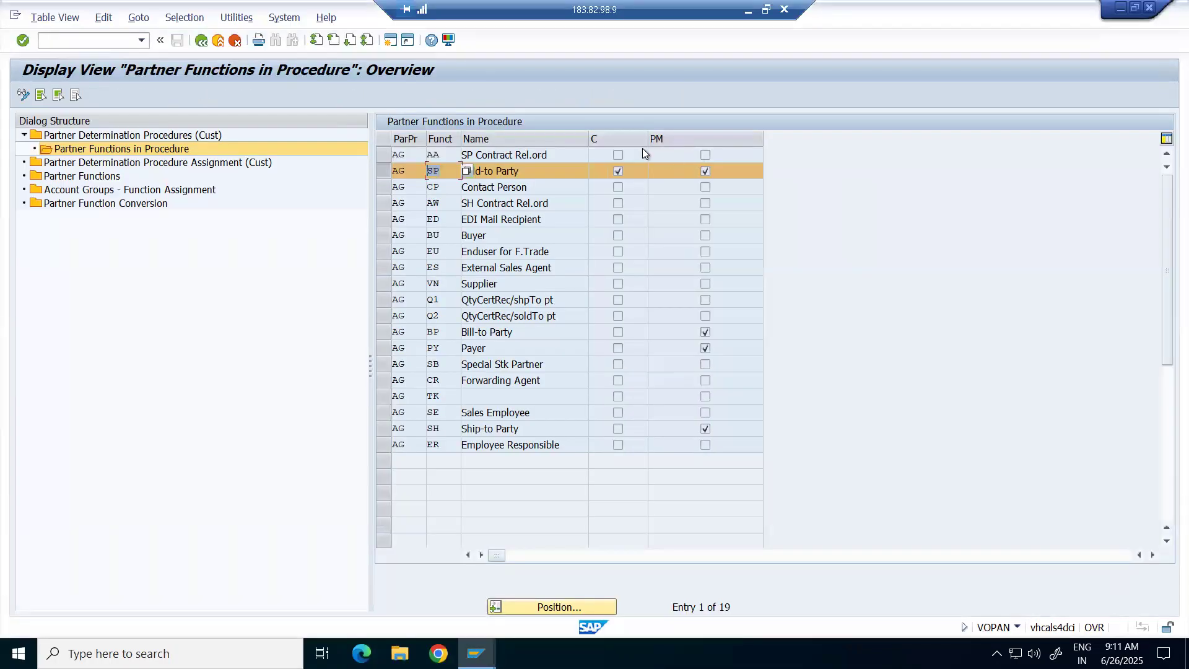
key(alt+Tab)
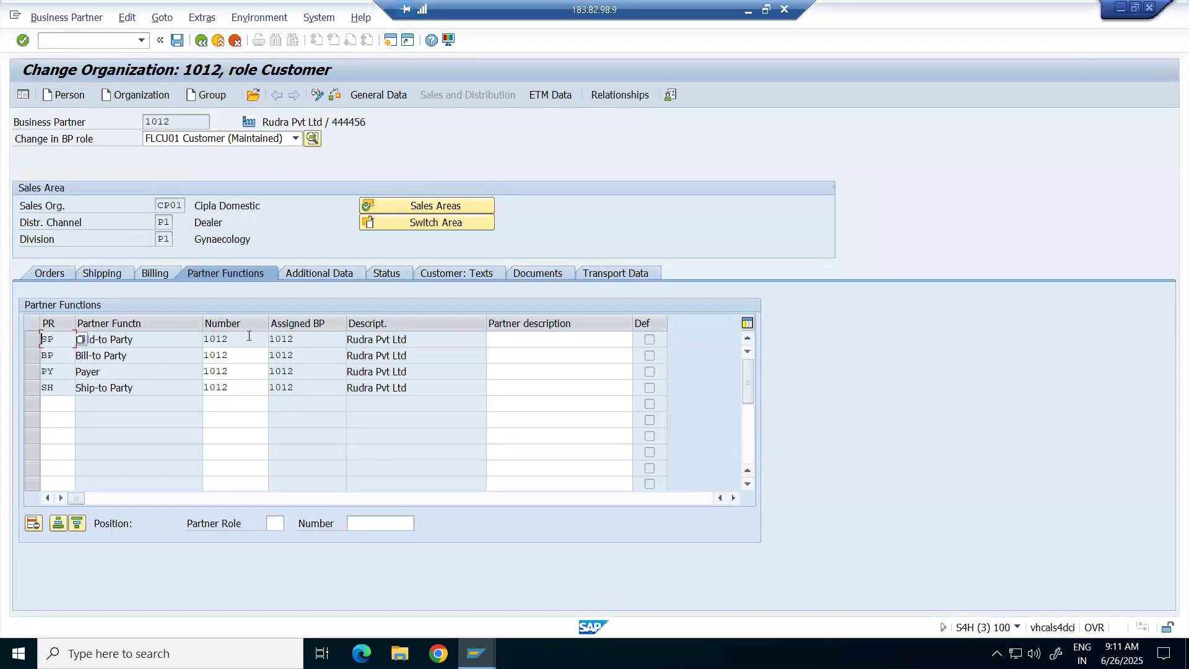
key(alt+Tab)
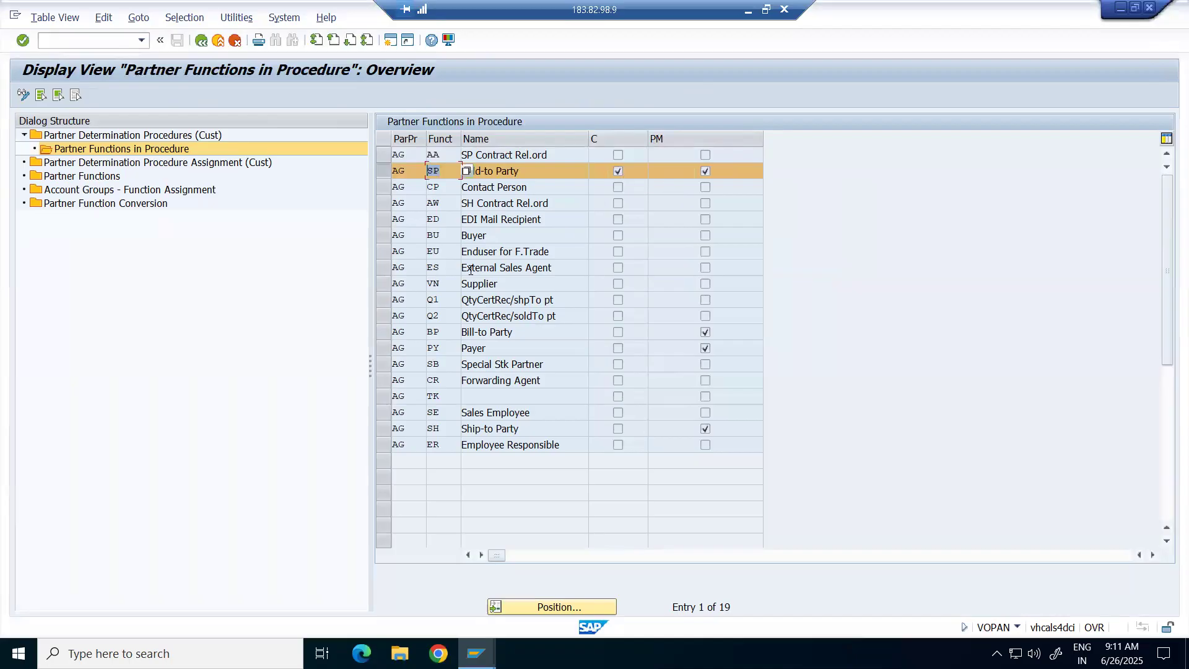
key(alt+Tab)
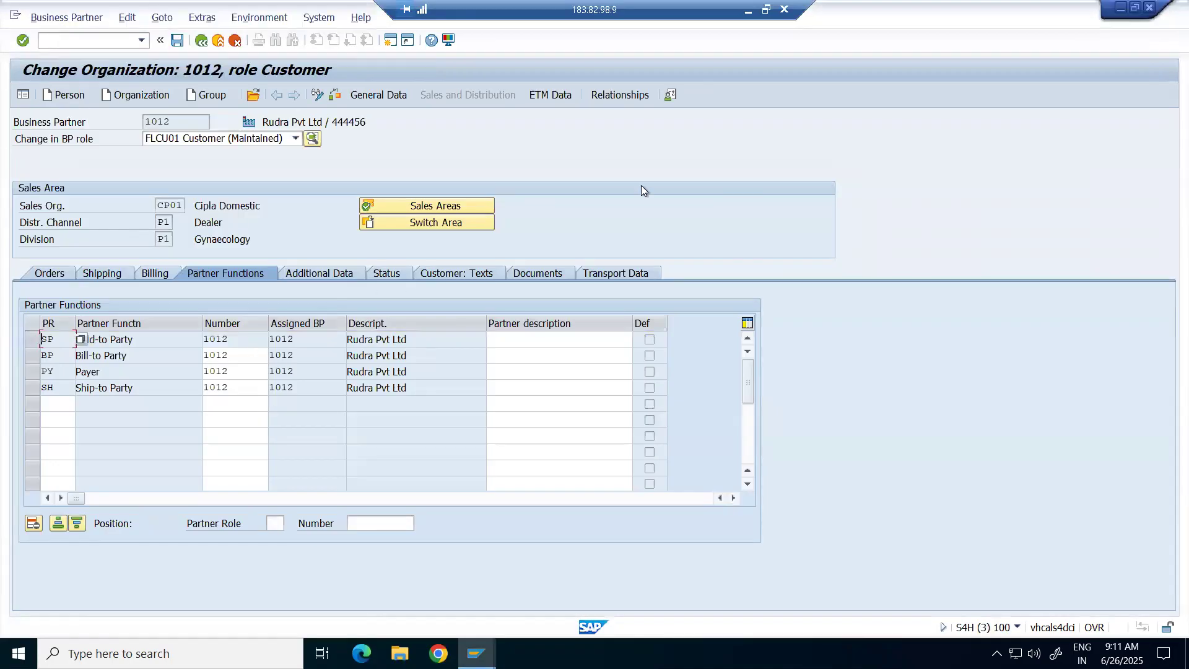
key(alt+Tab)
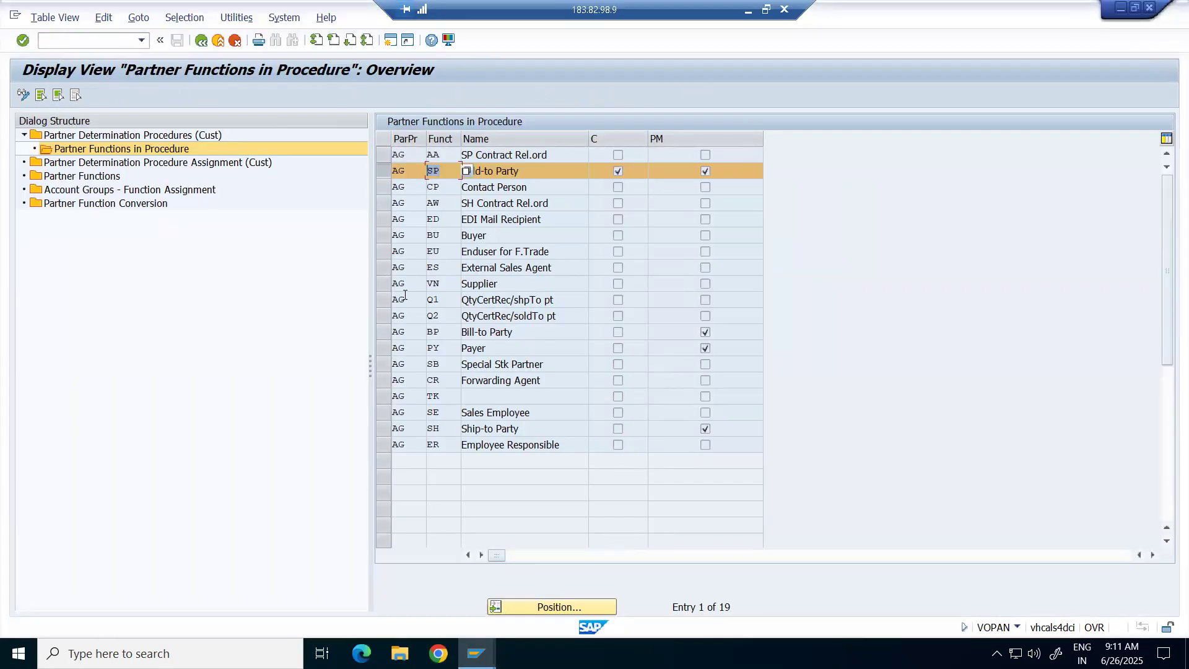
Mark Bill-to Party, Payer and Ship-to Party in procedure AG and compare their settings with the business partner's partner functions.
click(381, 332)
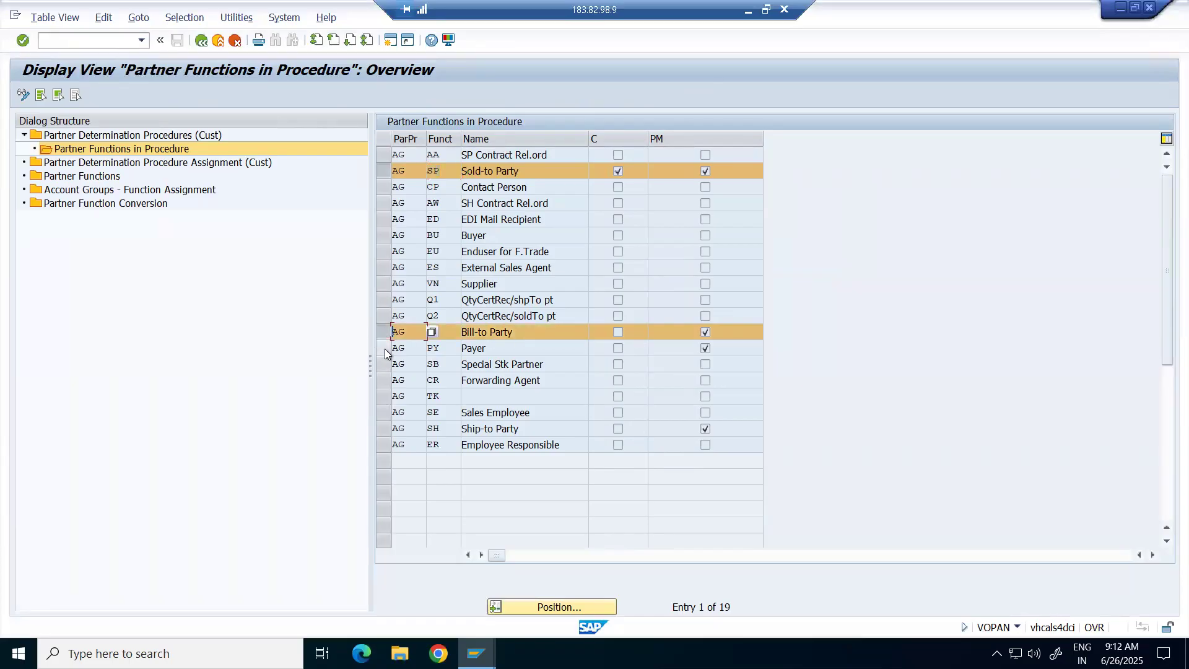
click(381, 348)
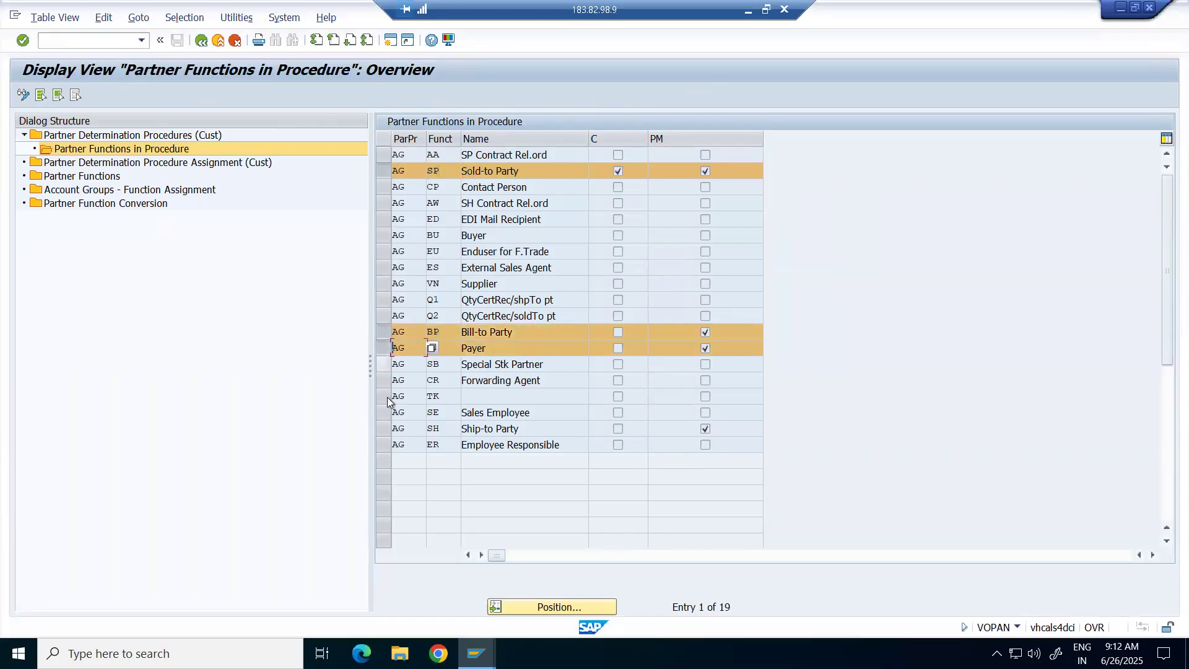
click(385, 429)
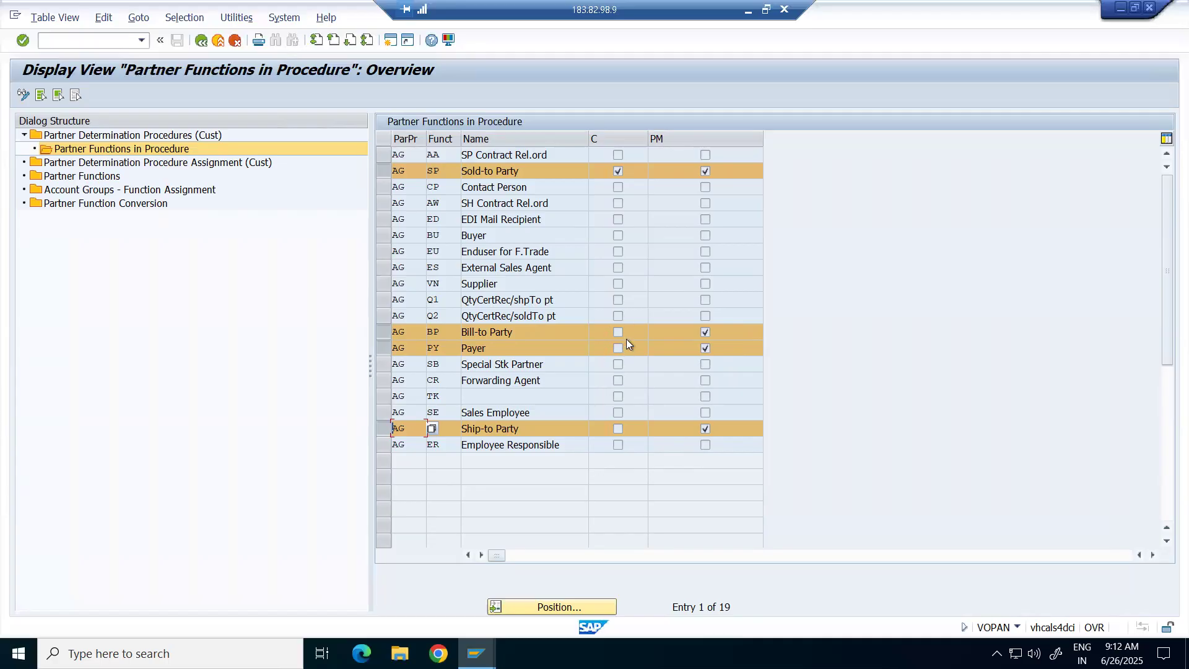
key(alt+Tab)
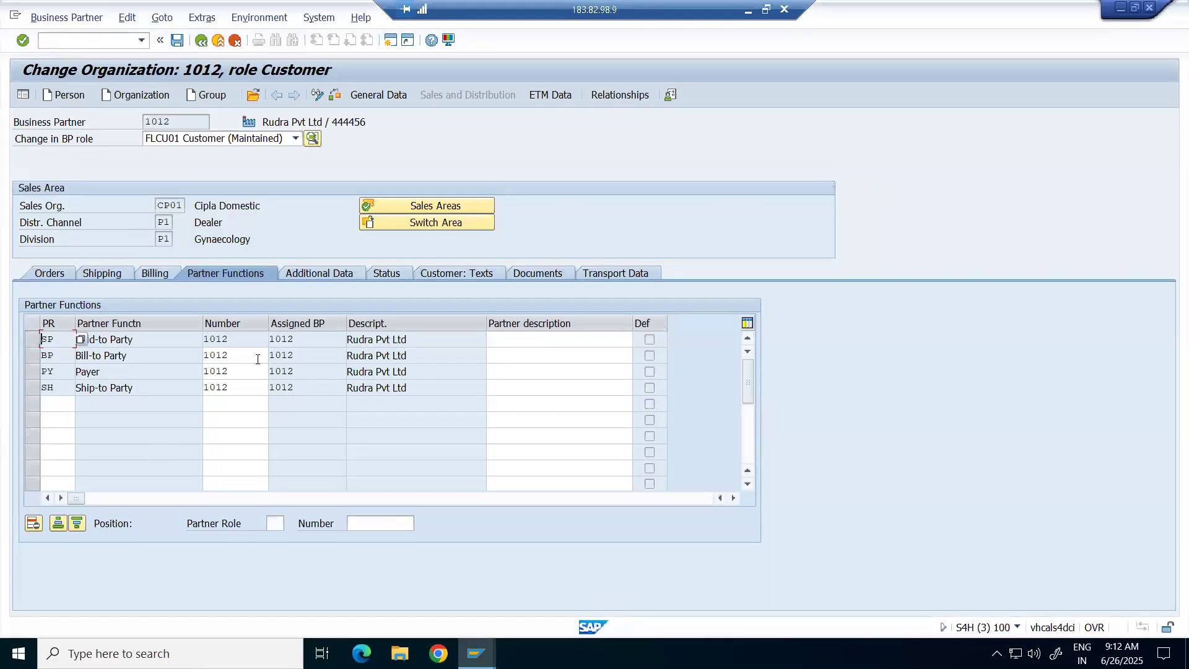
click(258, 359)
key(alt+Tab)
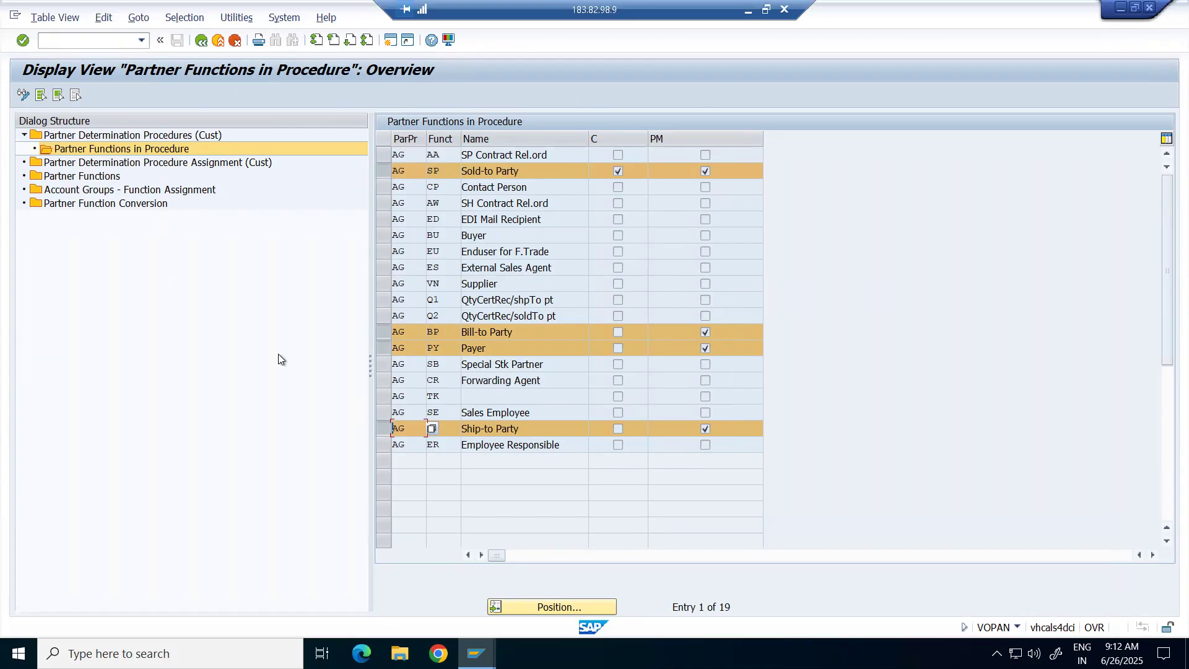
key(alt+Tab)
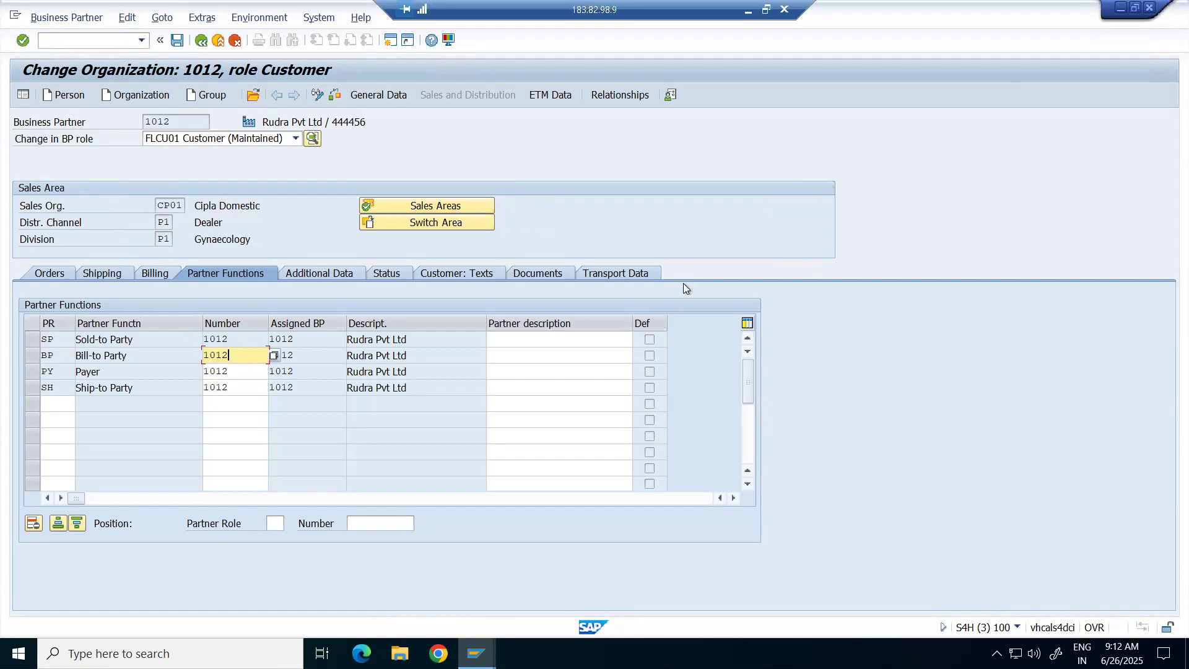
key(alt+Tab)
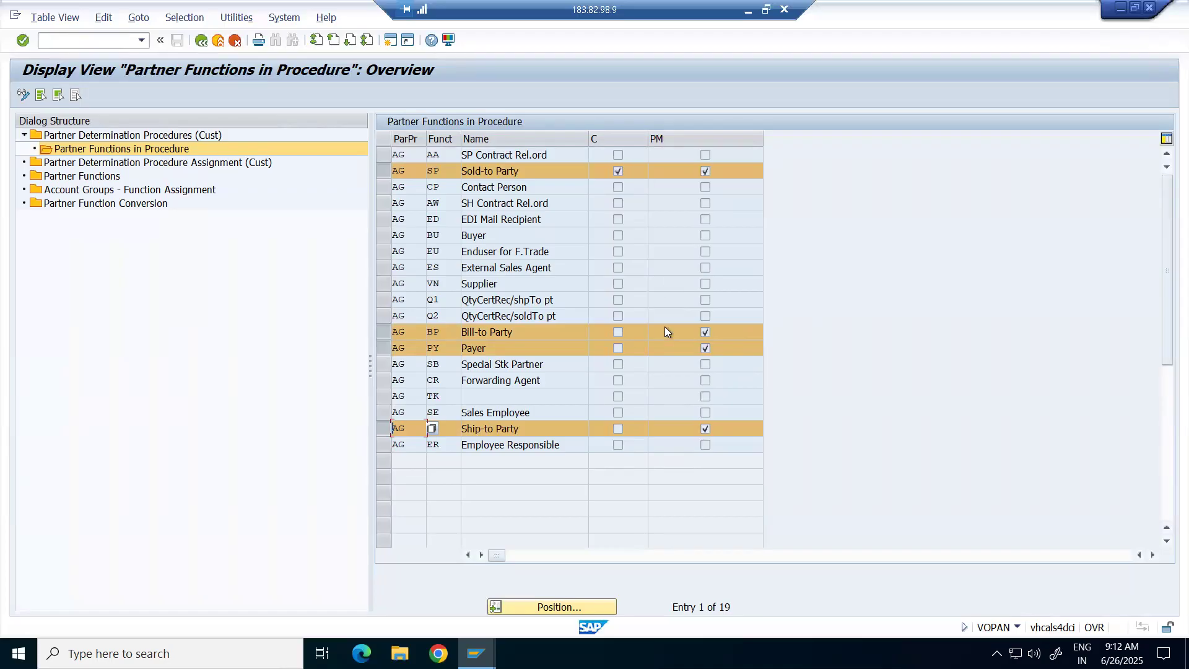
key(alt+Tab)
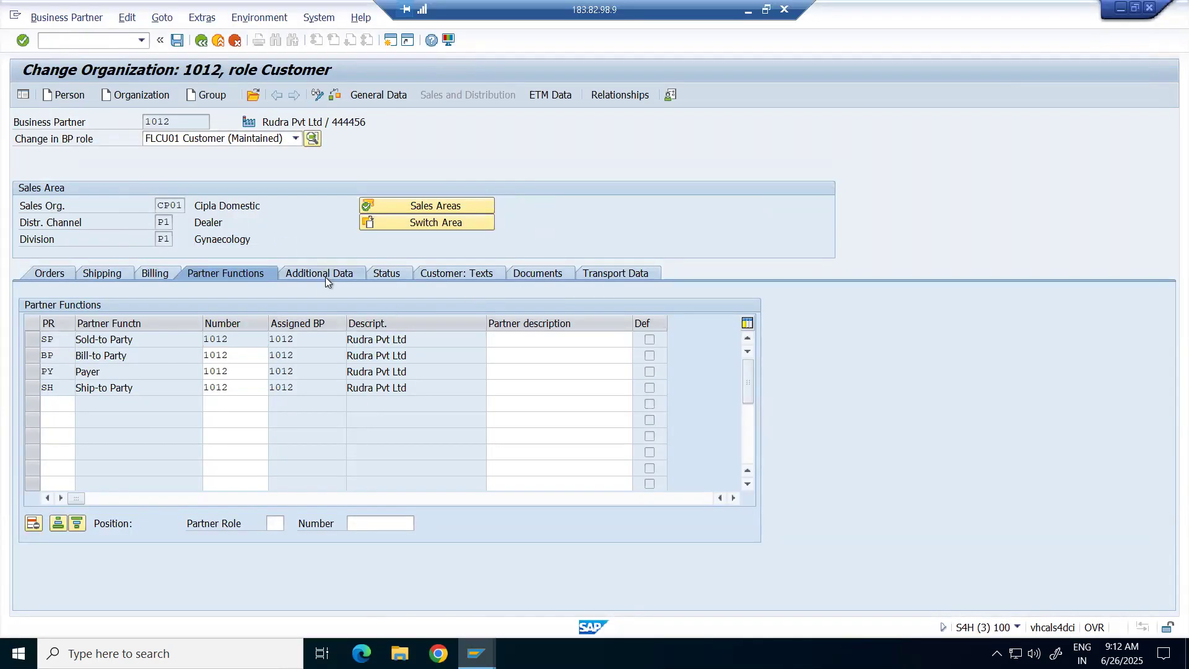
Review the customer's additional data, status, texts, documents and transport data for the sales area.
click(325, 277)
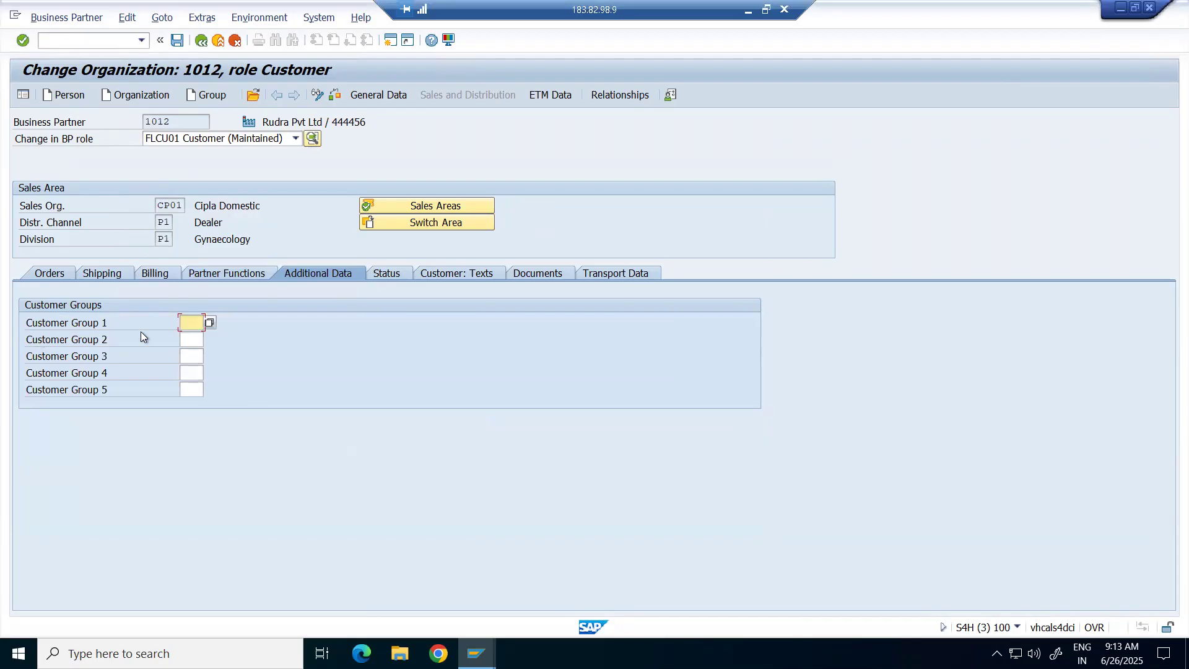
click(392, 273)
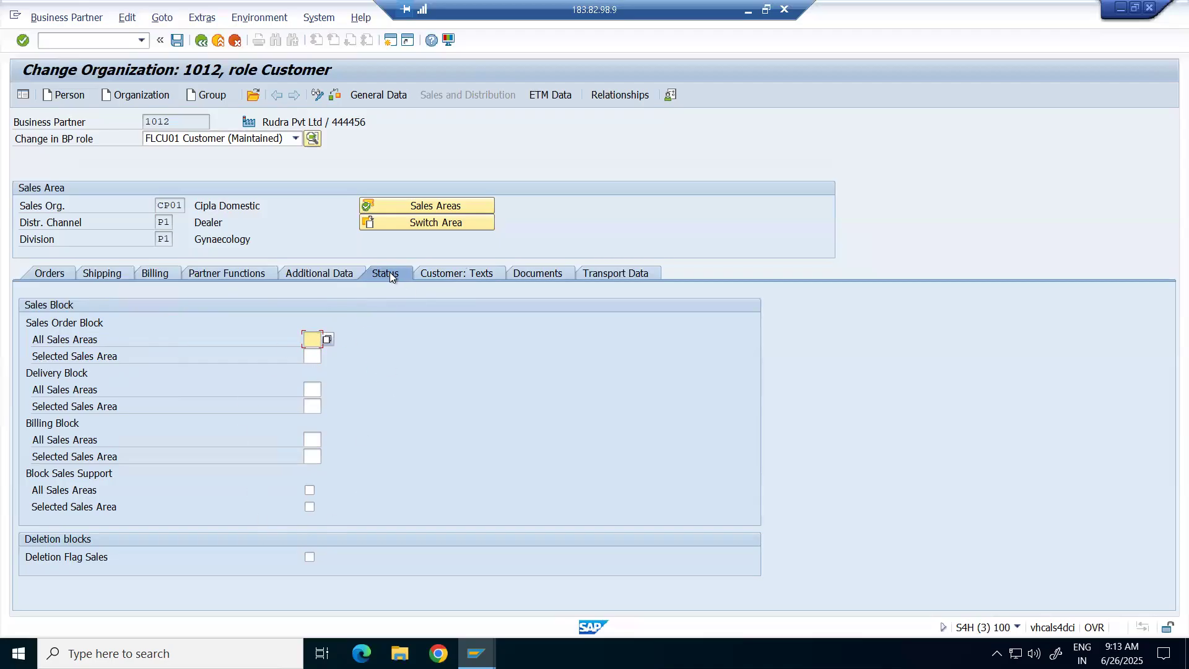
click(474, 274)
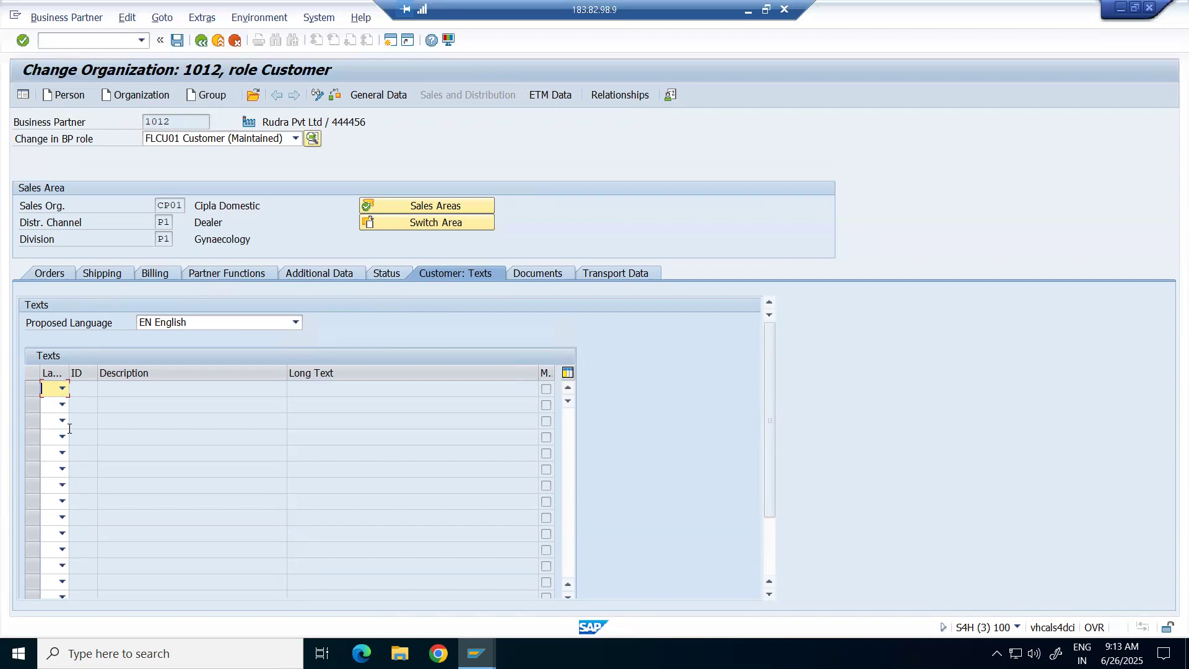
click(369, 387)
click(534, 273)
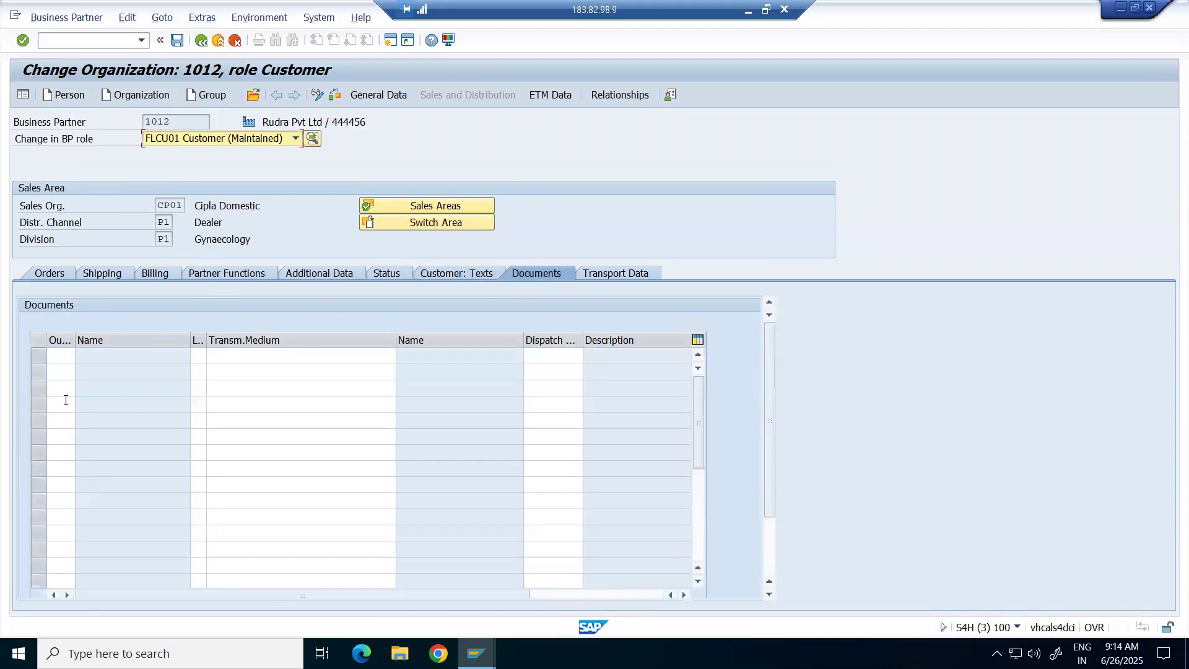
click(614, 273)
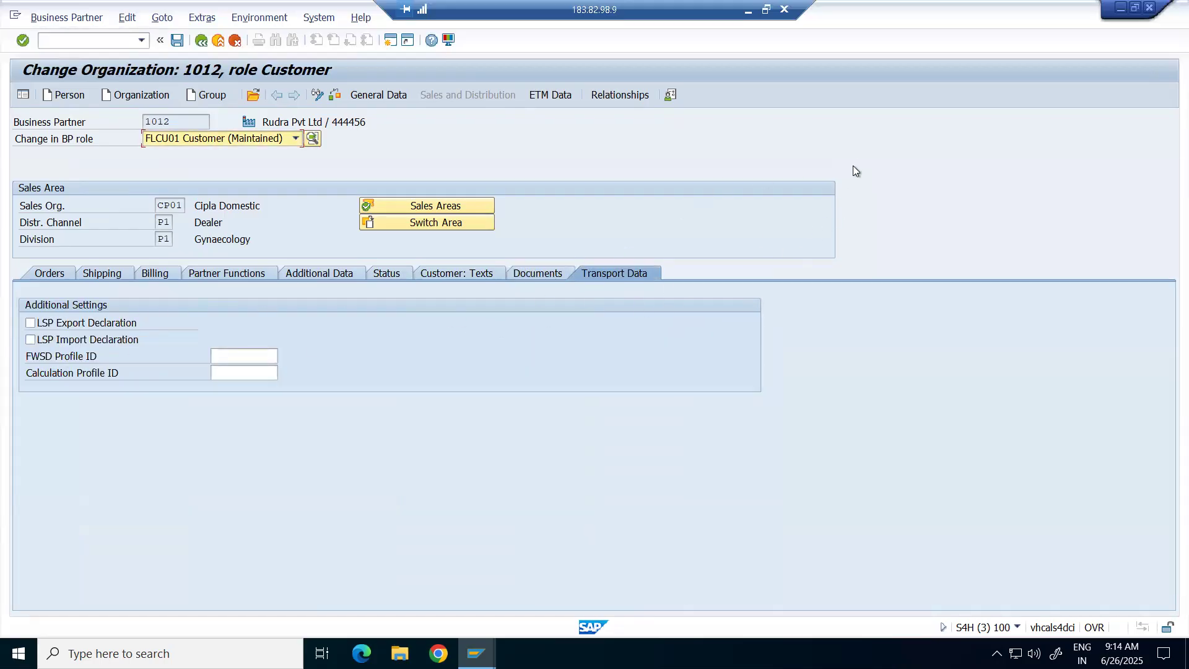
Recheck the orders, shipping, billing and partner functions data of the sales area and save the business partner.
click(50, 275)
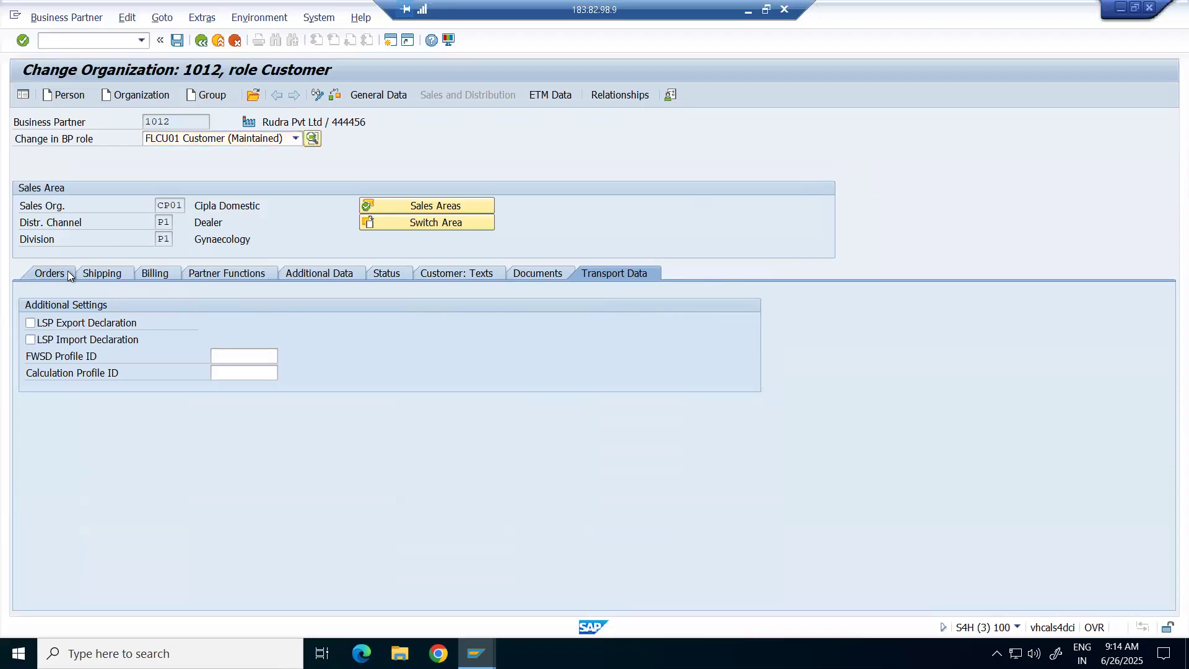
click(110, 273)
click(158, 272)
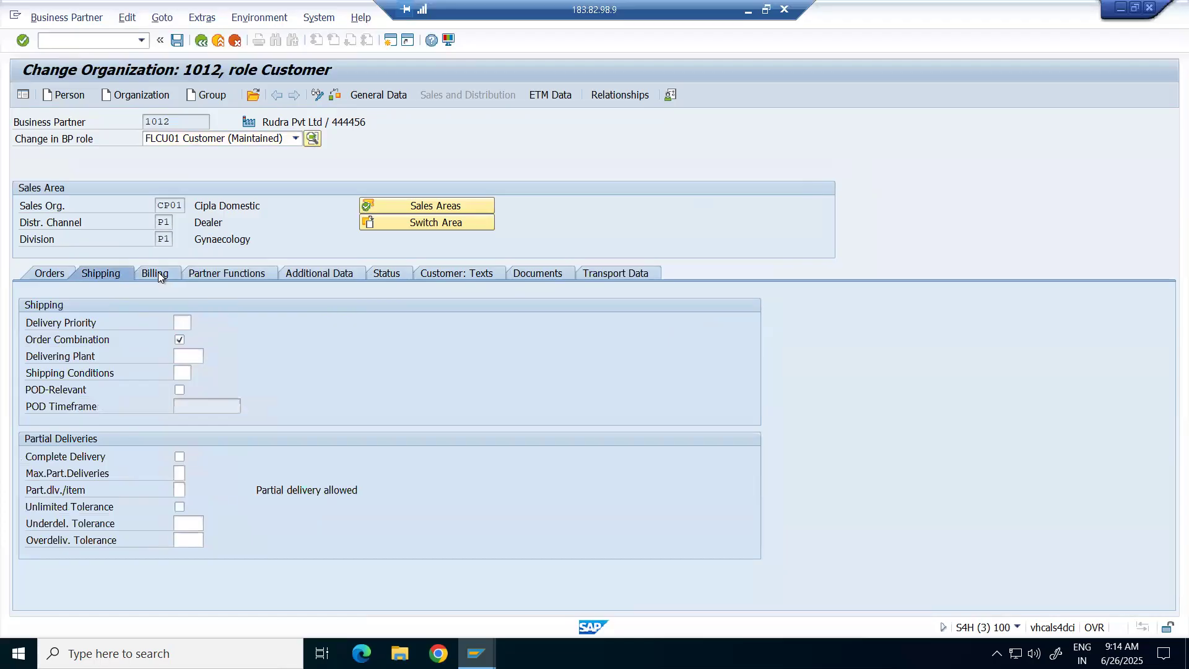
click(221, 266)
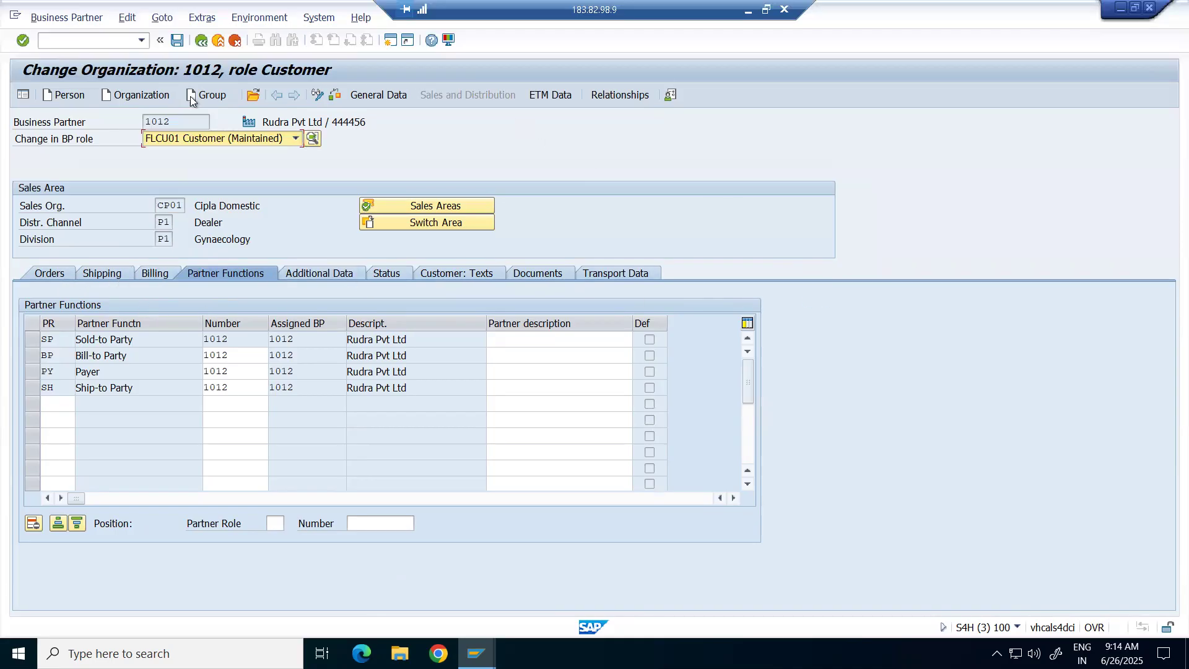
click(177, 40)
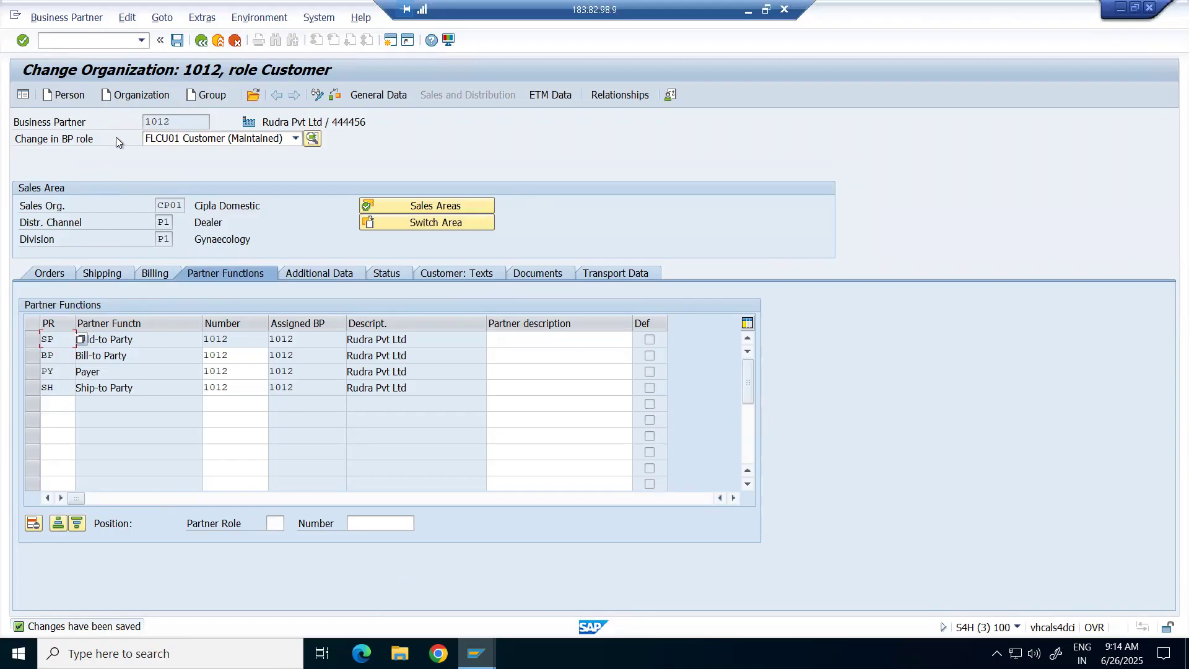
Switch to the session displaying the VBRK entries, return to its selection screen and load table KNA1.
click(80, 37)
click(751, 12)
click(476, 652)
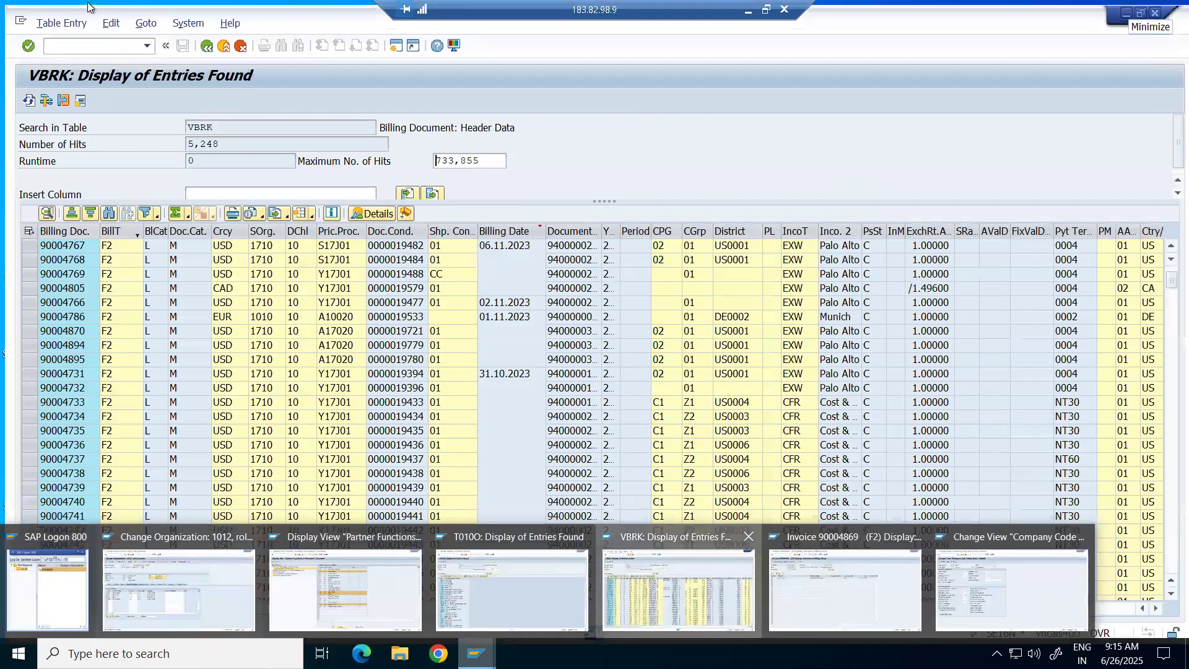
click(743, 595)
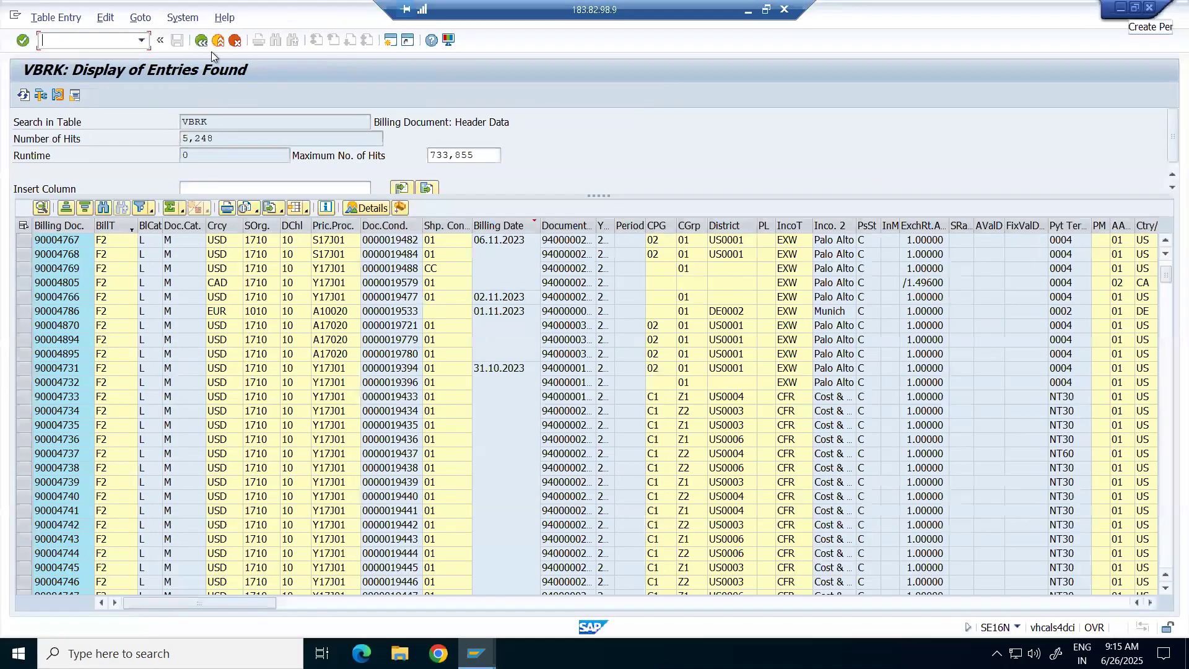
key(F3)
key(BackSpace)
key(BackSpace)
key(BackSpace)
key(BackSpace)
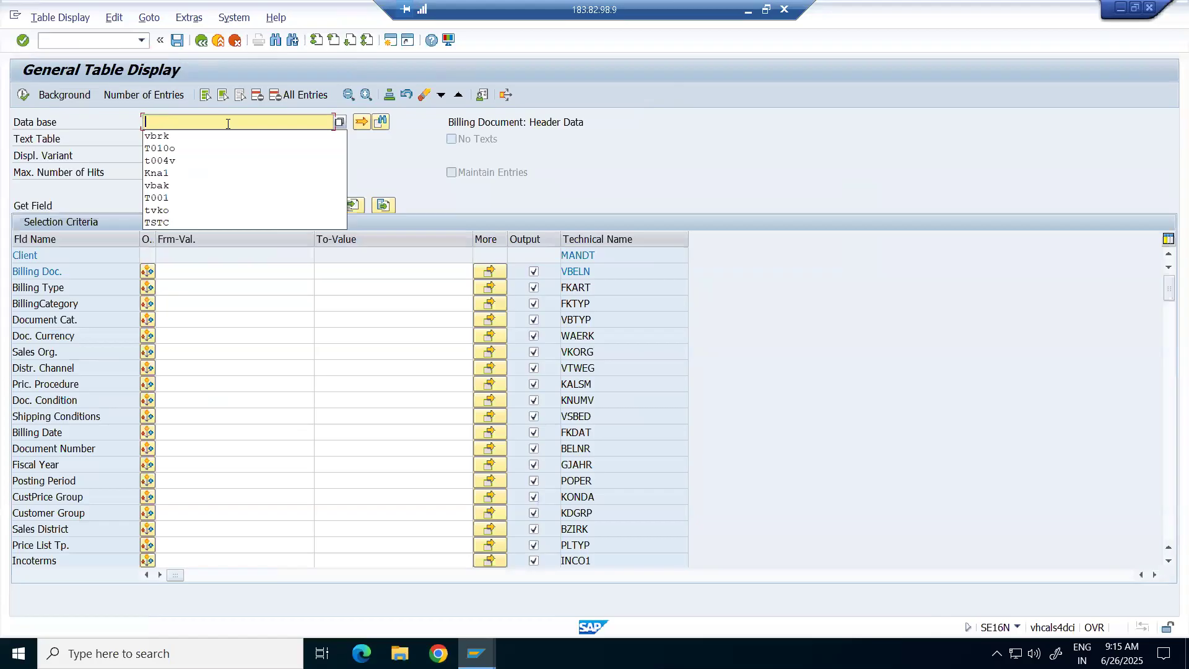
text(kna1)
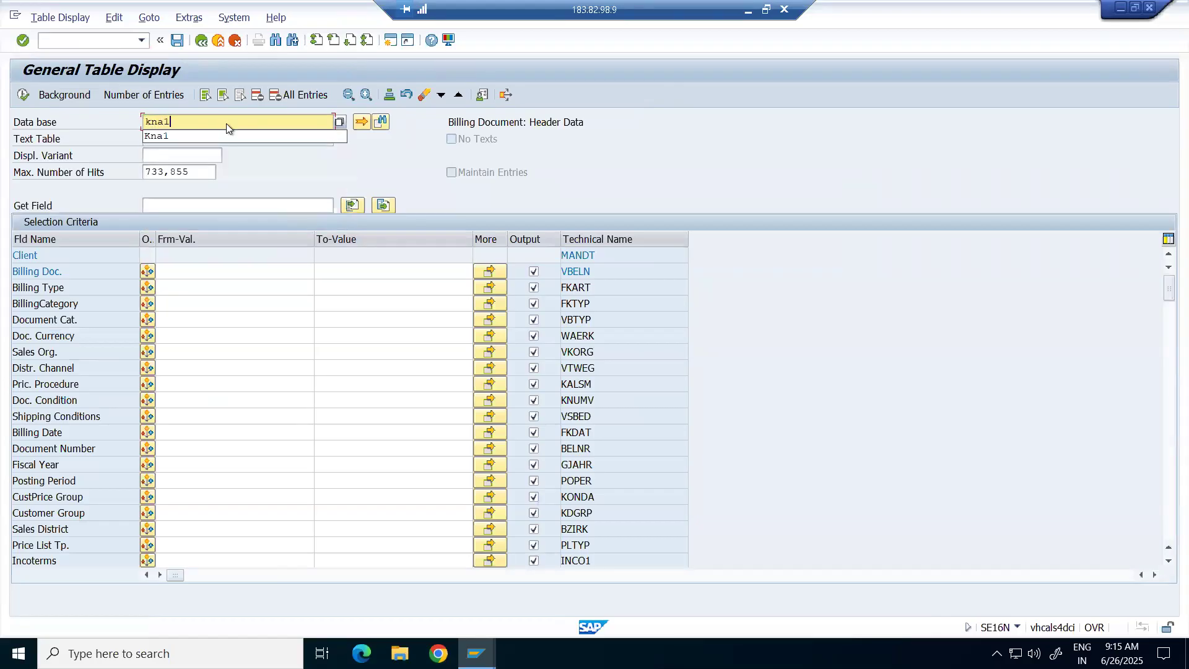
key(Return)
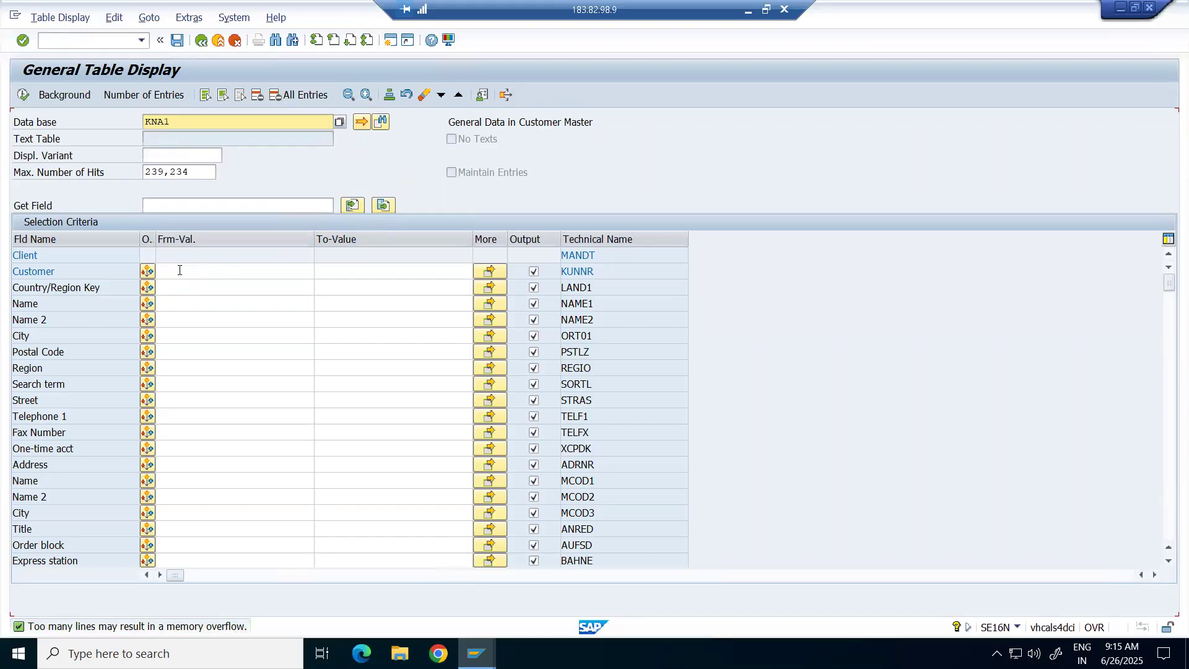
Check the total number of entries in table KNA1 without any selection criteria.
click(178, 270)
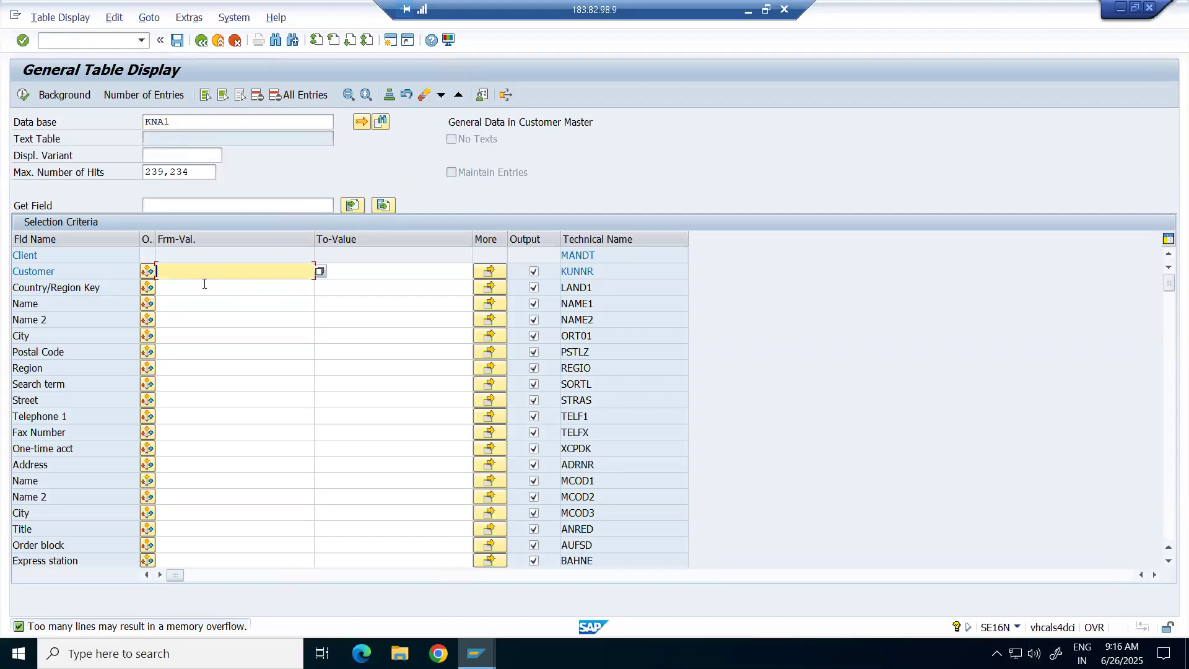
click(143, 99)
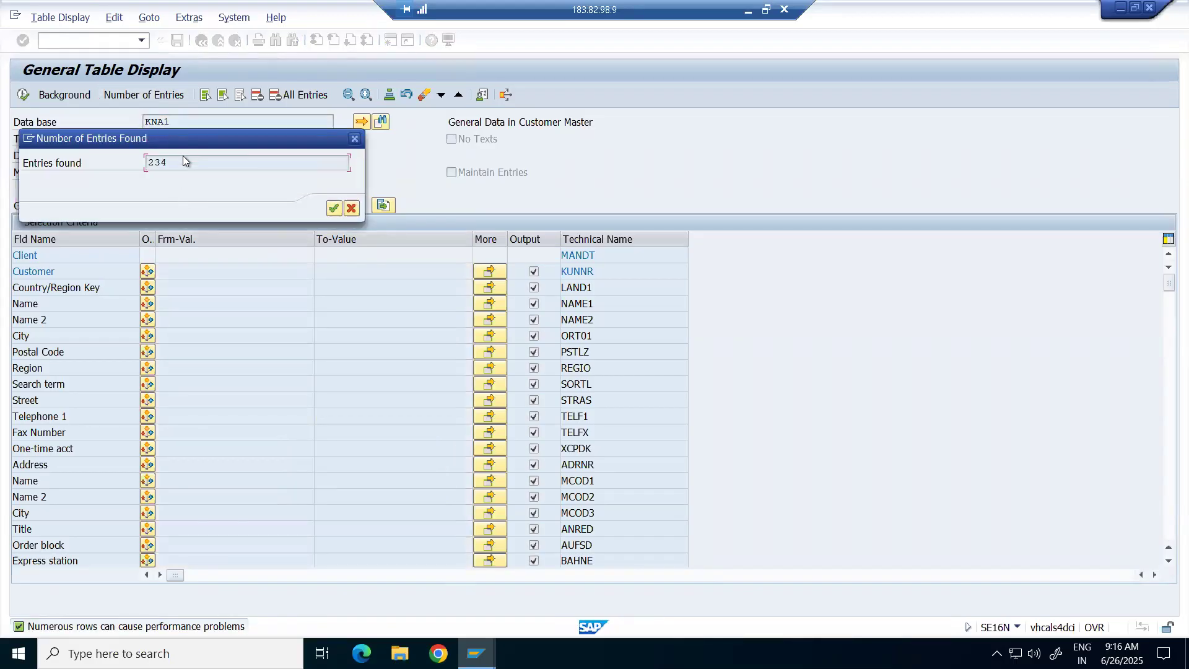
double_click(150, 162)
click(355, 139)
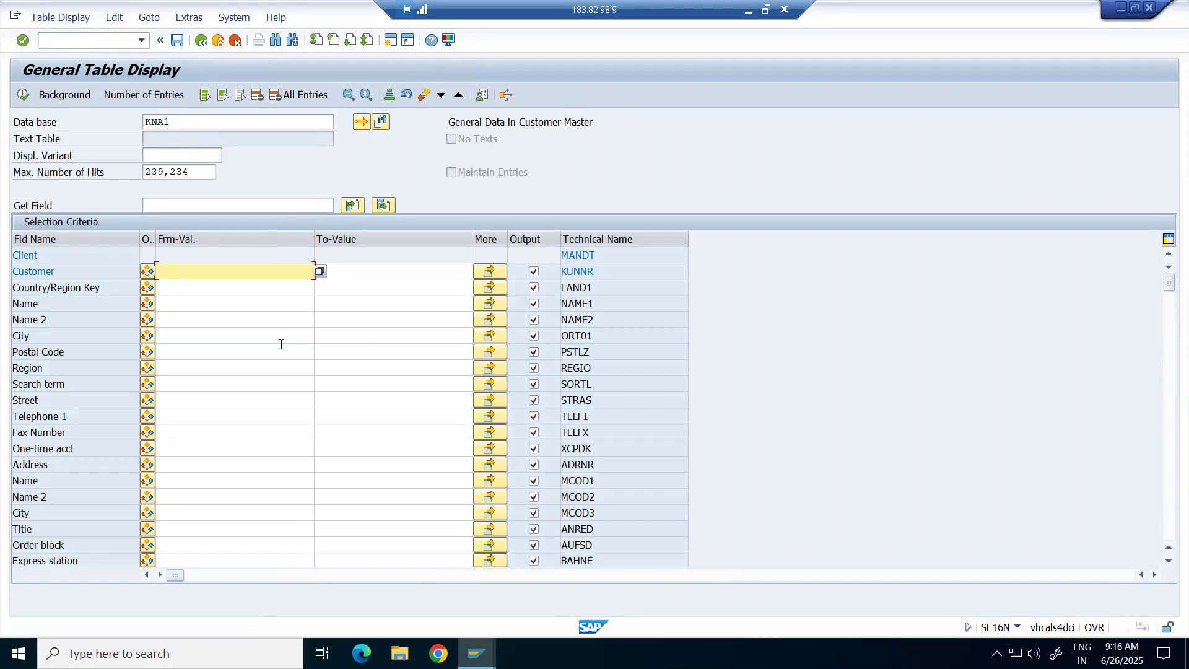
Search the KNA1 selection fields for "creation date" and look through the field list.
key(ctrl+f)
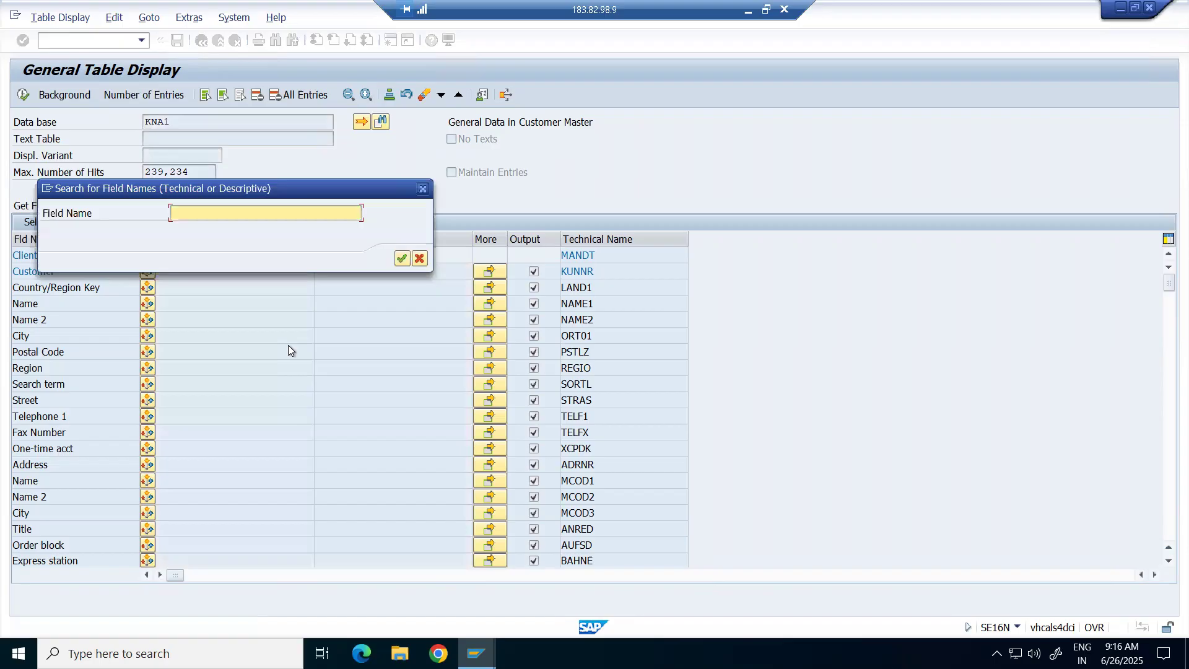
text(kunn)
key(Return)
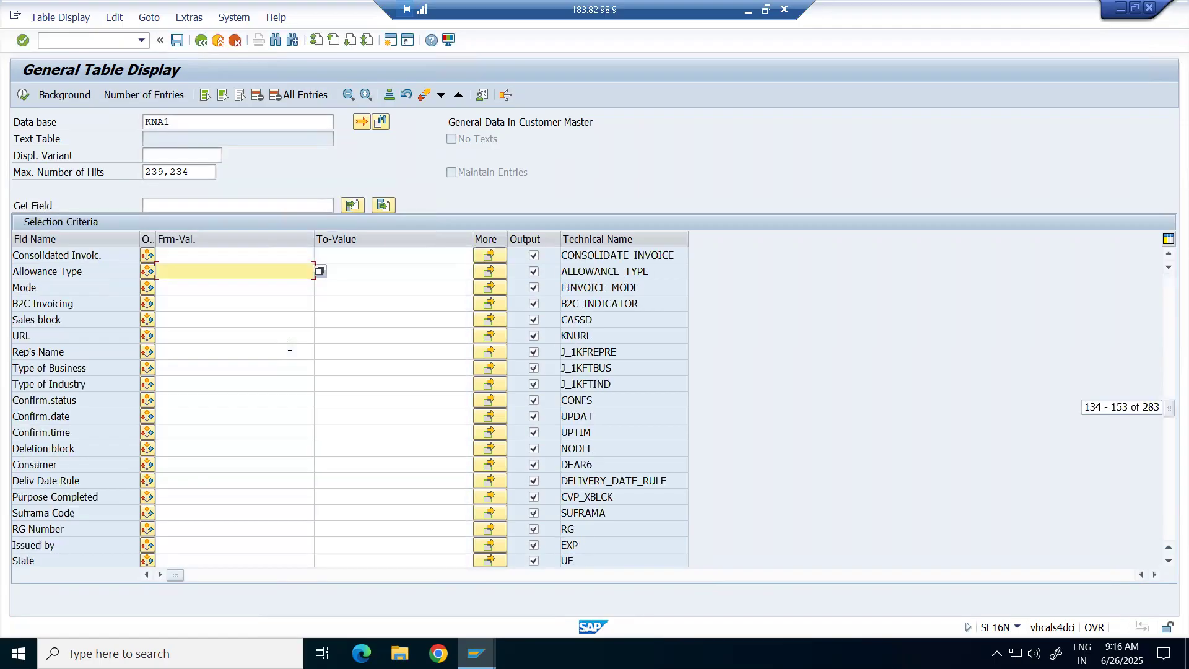
key(ctrl+f)
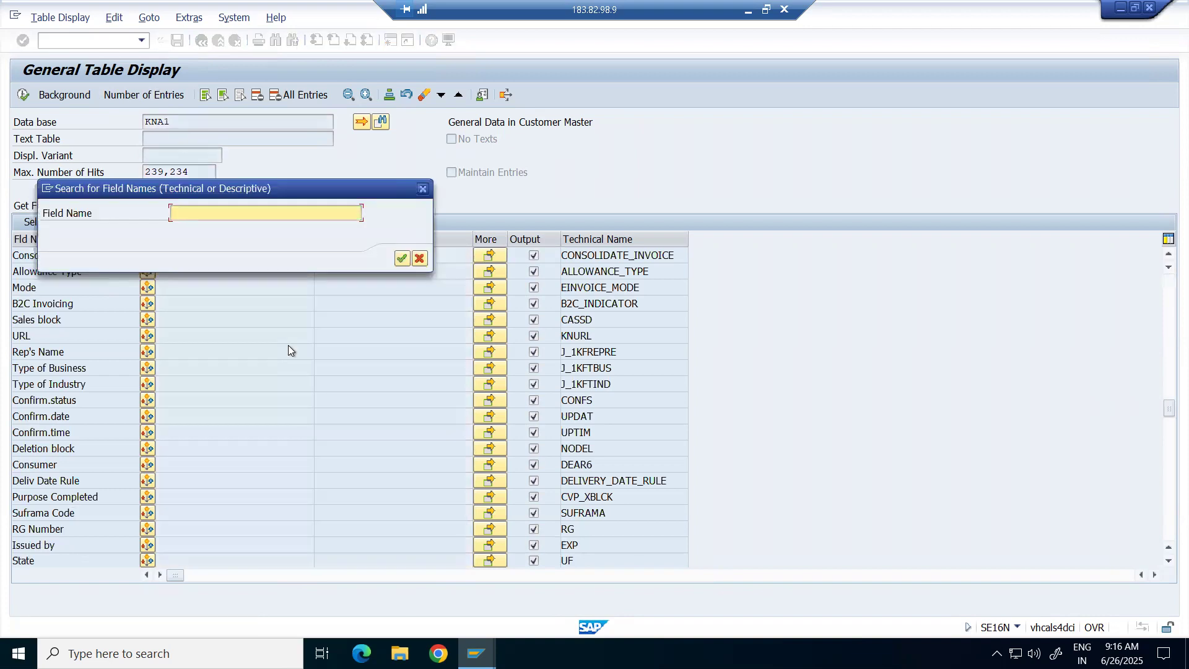
text(creation date)
key(Return)
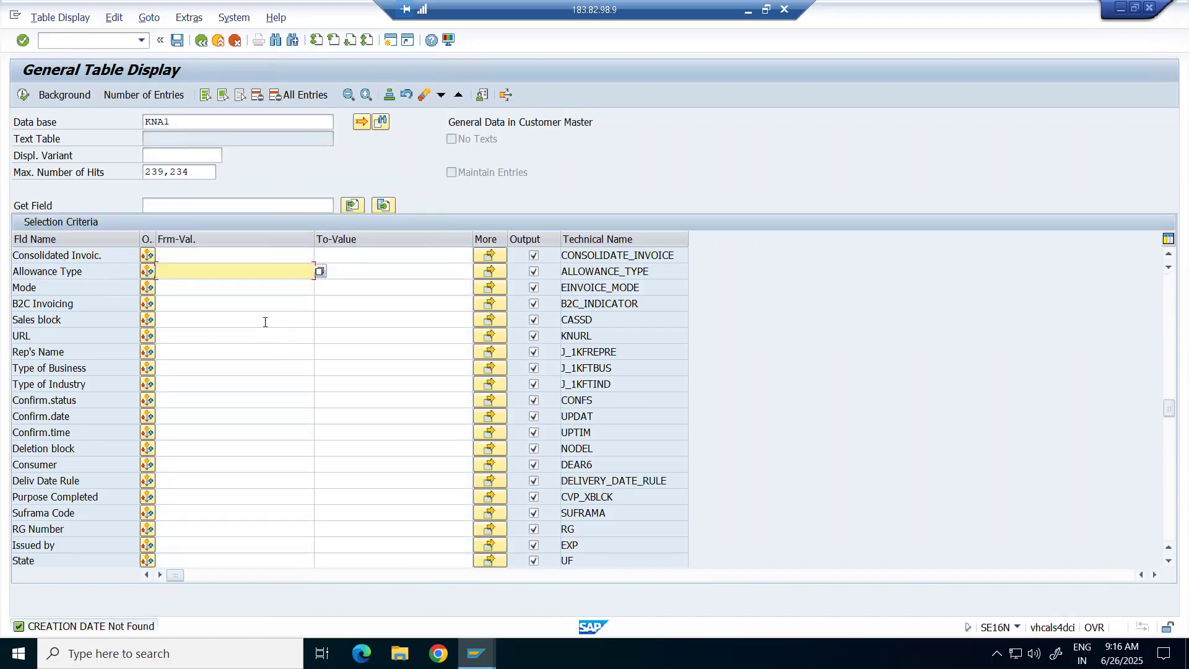
scroll(261, 322, down, 3)
scroll(262, 322, down, 9)
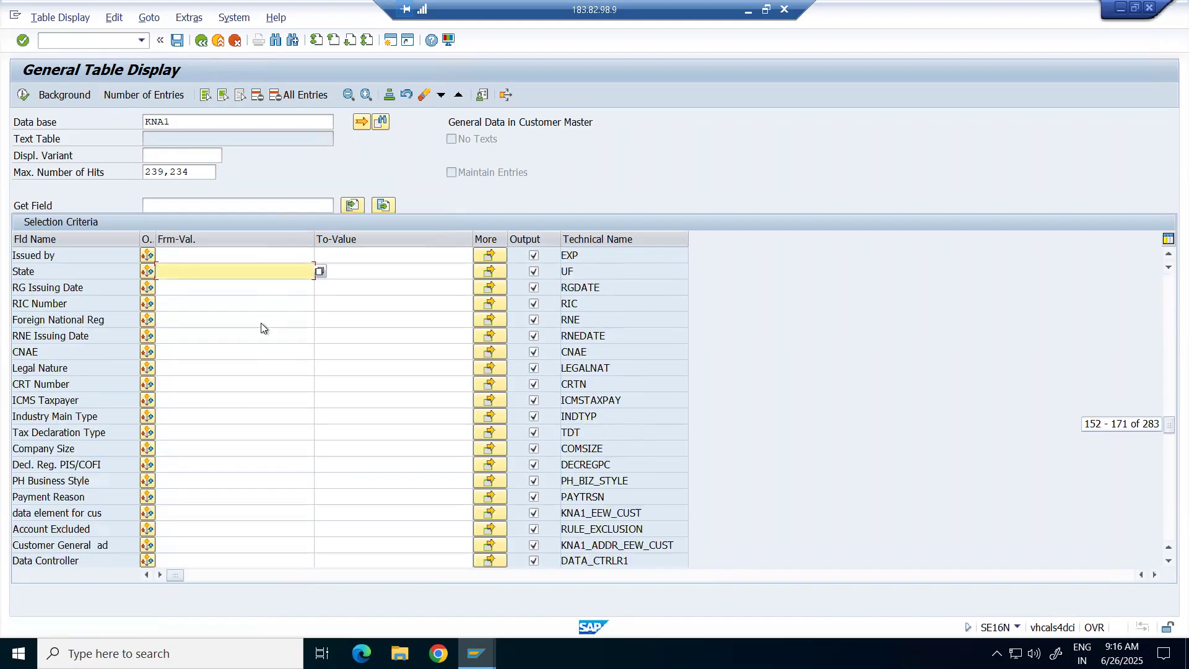
scroll(261, 322, down, 9)
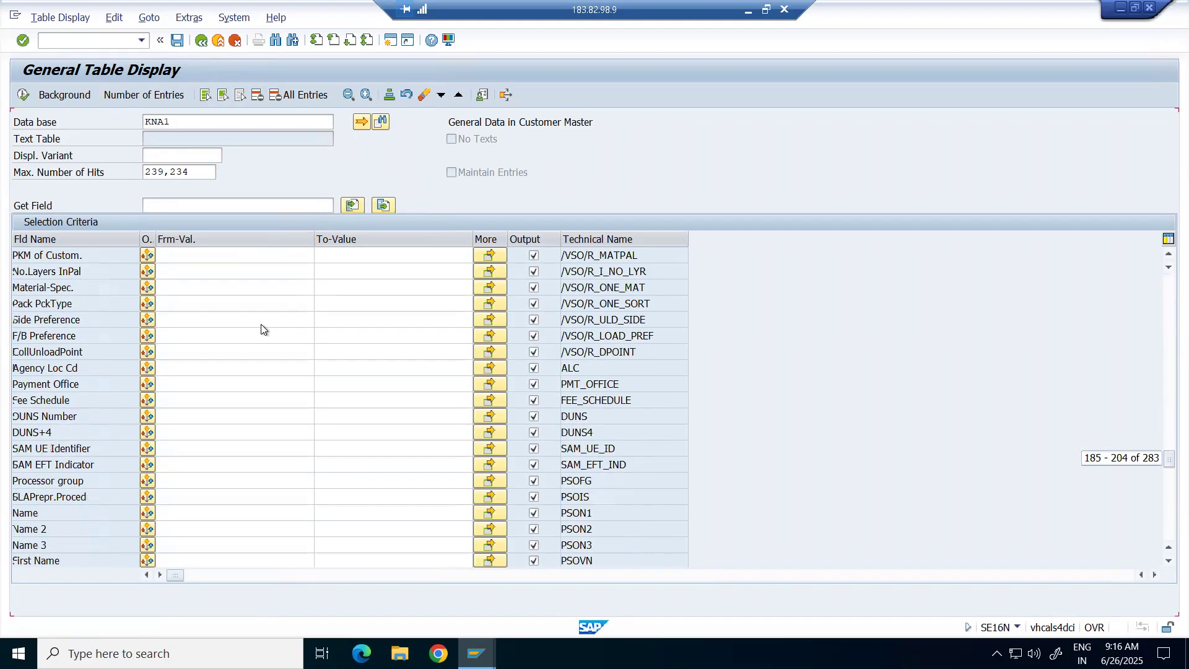
drag(1169, 468, 1170, 230)
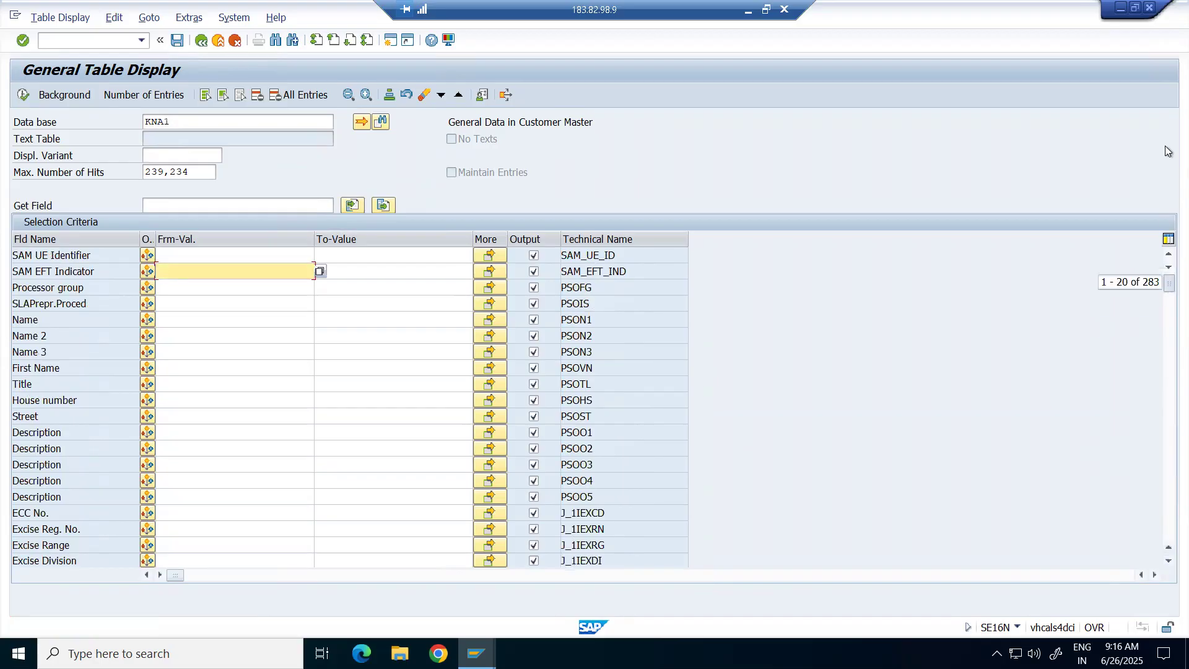
Try filtering the customer entries by the name pattern rudra*, and clear the filter again.
click(216, 272)
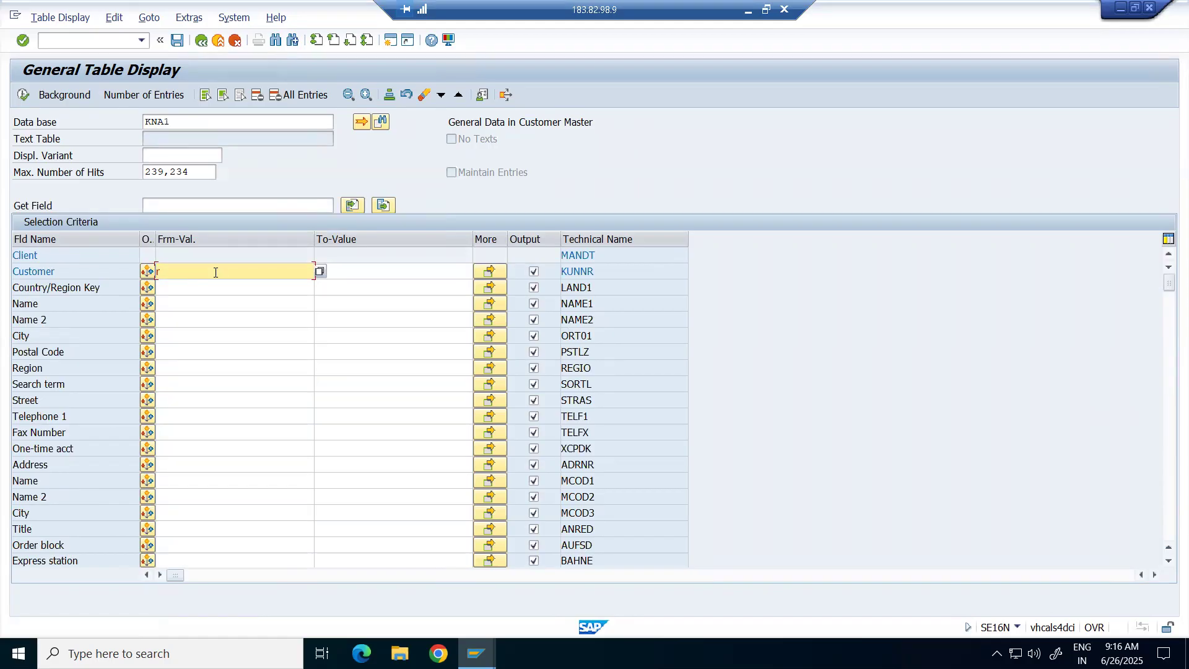
key(BackSpace)
click(411, 273)
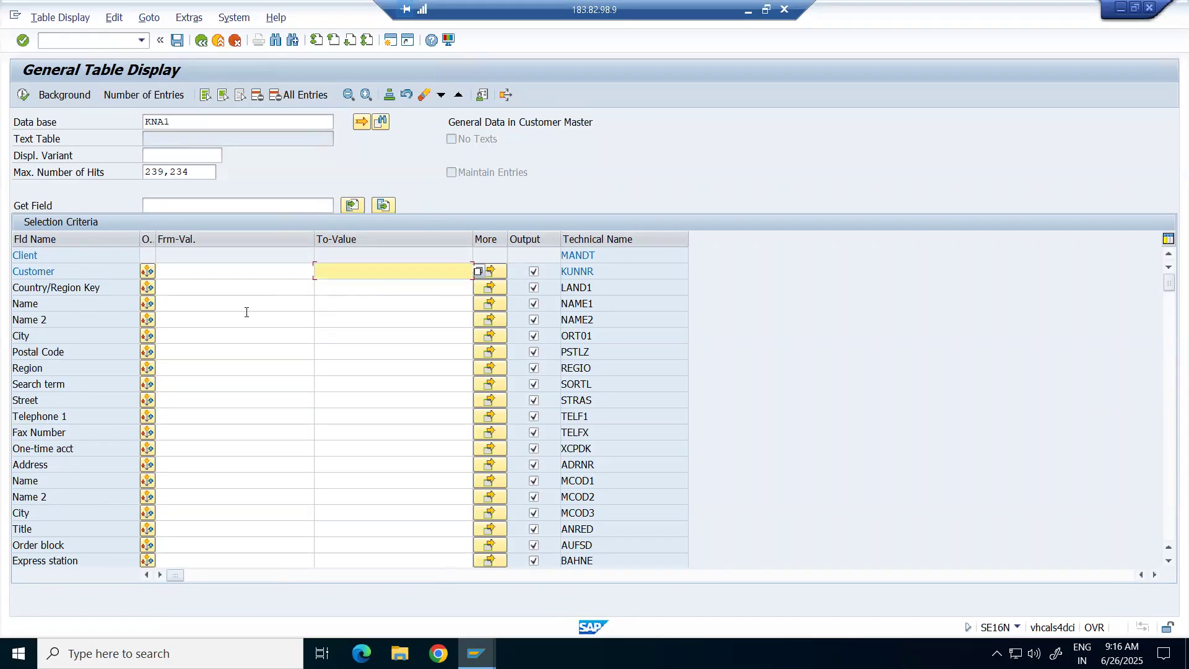
click(217, 306)
text(rudra*)
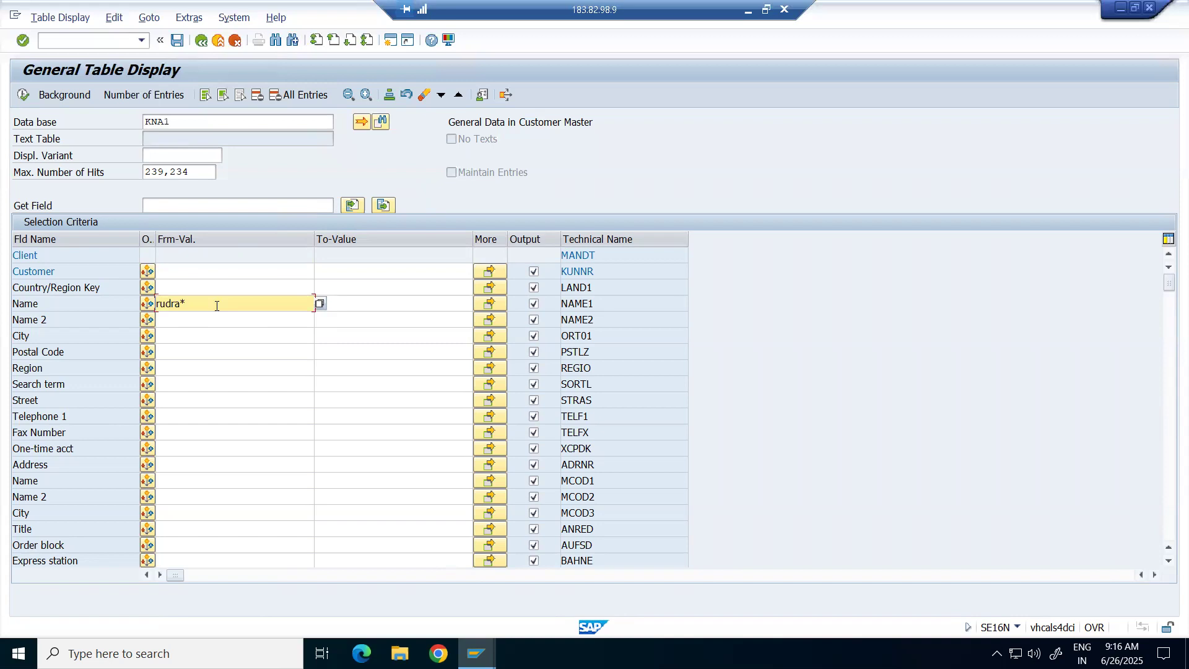
click(24, 95)
key(BackSpace)
key(BackSpace)
key(BackSpace)
key(BackSpace)
key(BackSpace)
key(BackSpace)
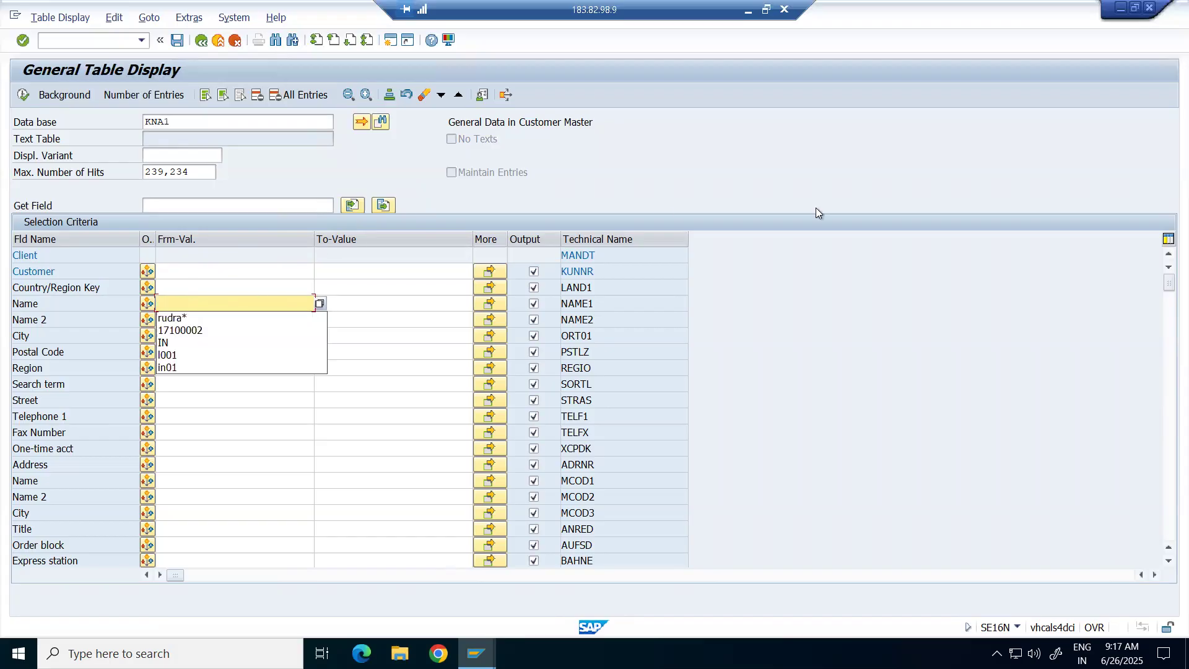
click(975, 330)
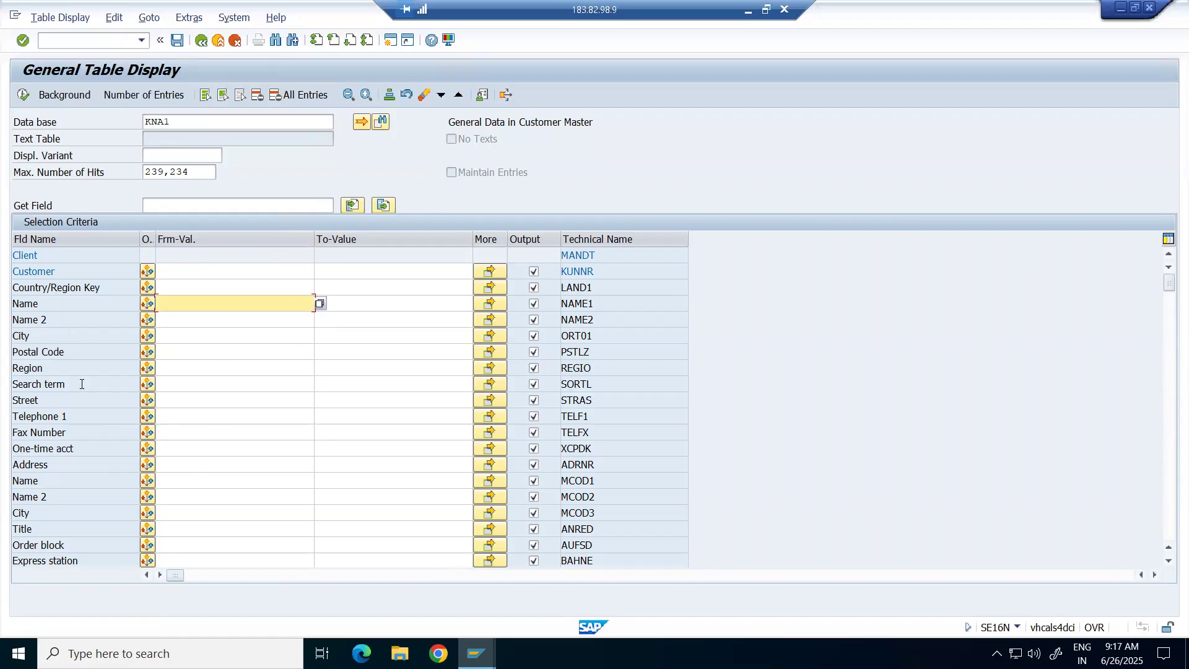
Restrict the Created On field to 26.06.2025 and check the number of matching entries.
scroll(211, 549, down, 3)
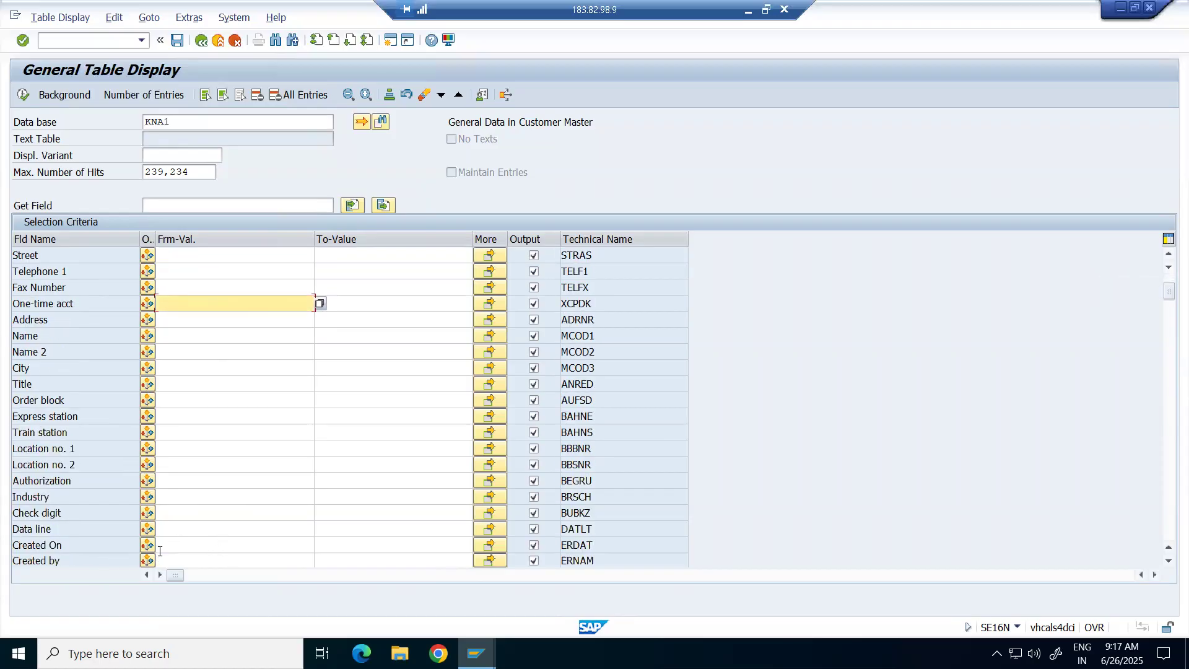
click(71, 543)
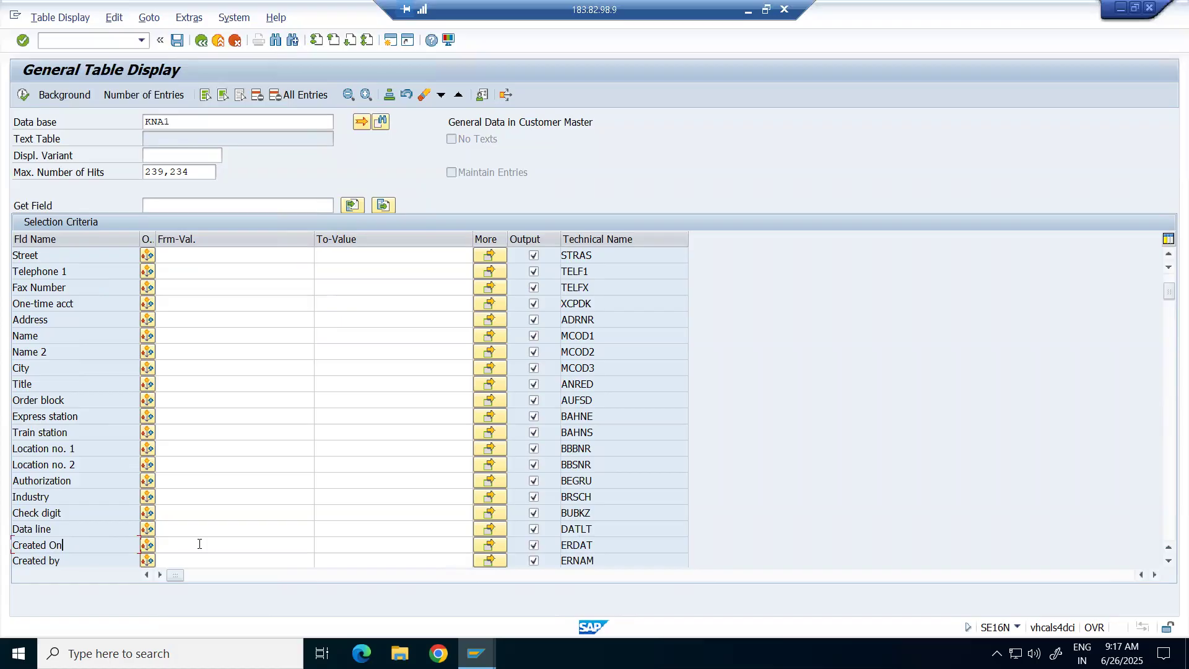
click(199, 544)
key(F4)
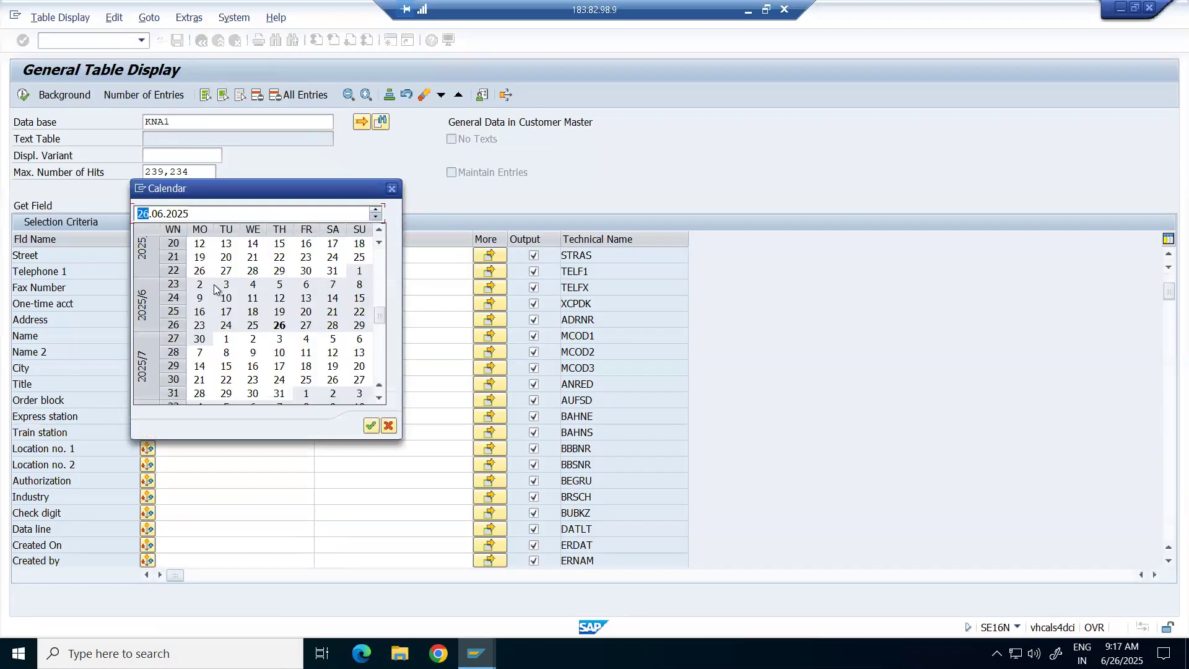
double_click(281, 330)
click(139, 99)
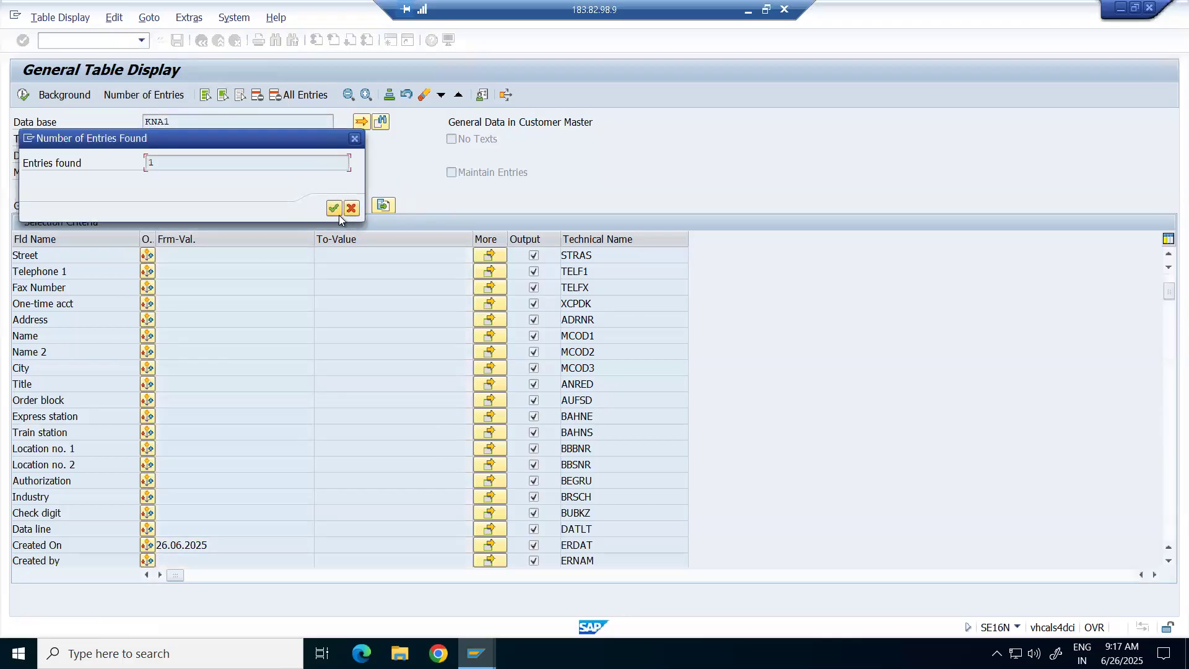
click(333, 208)
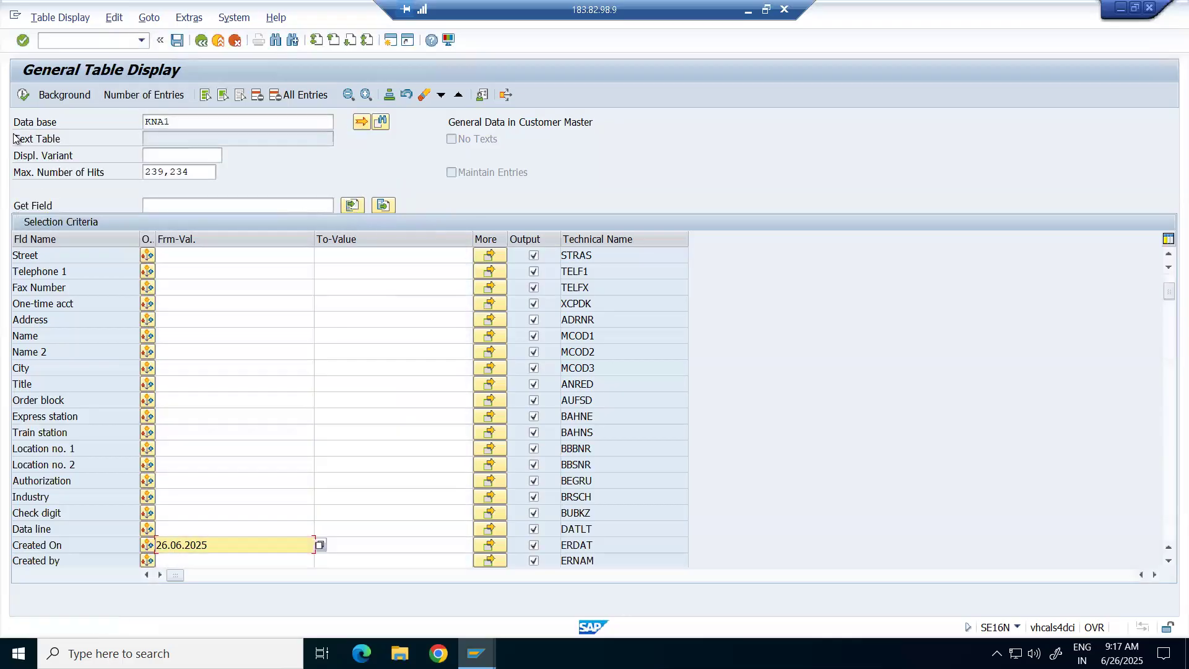
Display the matching KNA1 entries and widen the Customer column in the result list.
click(28, 99)
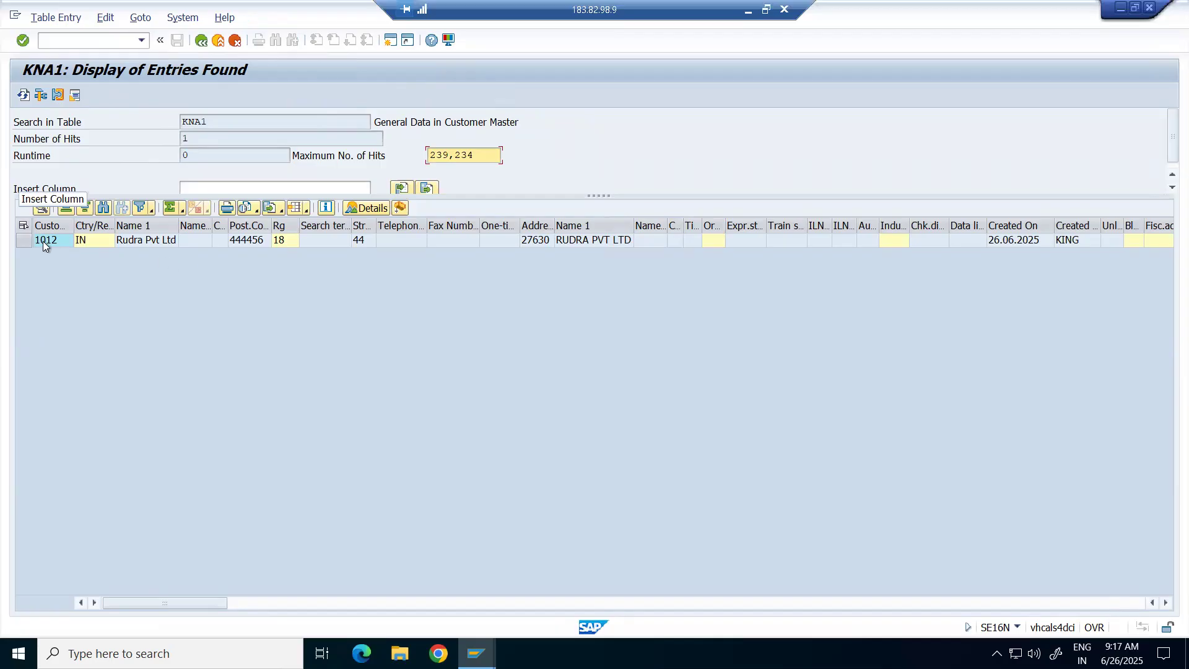
drag(74, 221, 169, 221)
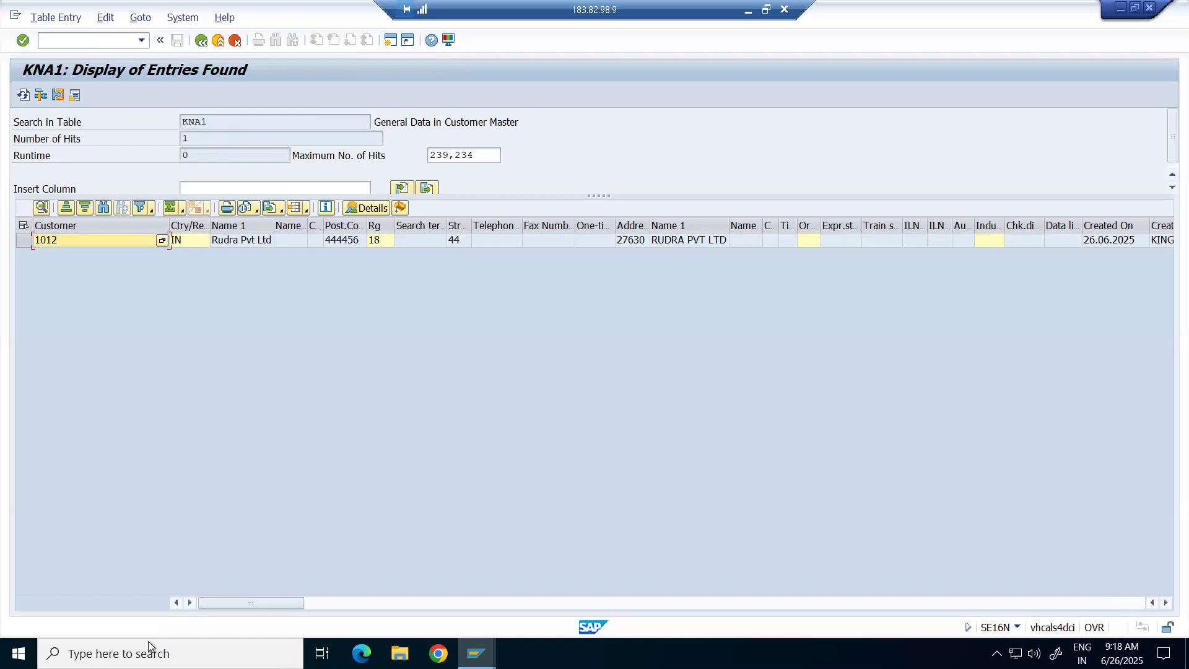
click(751, 11)
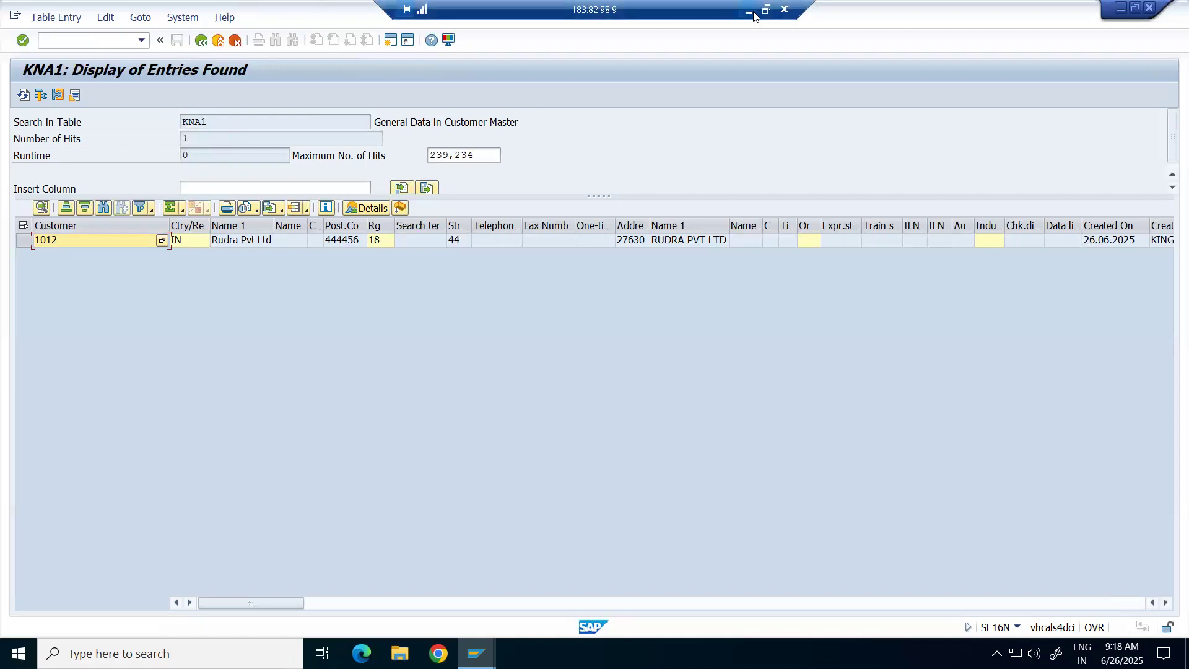